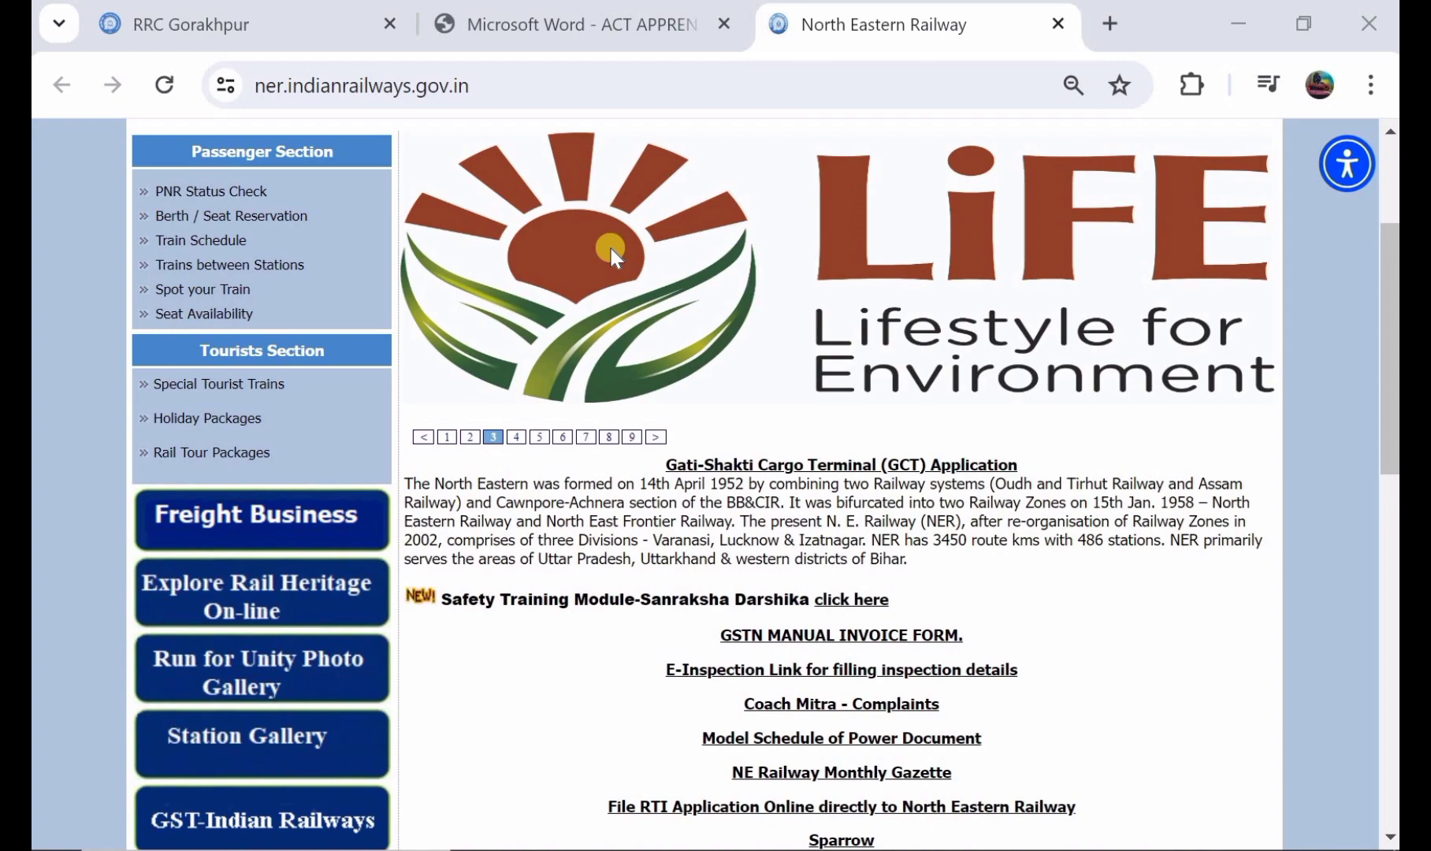
Step: Open the Act Apprentice notification PDF and examine the application dates, workshop slots and trade-wise reservation tables
scroll(611, 246, "up", 1)
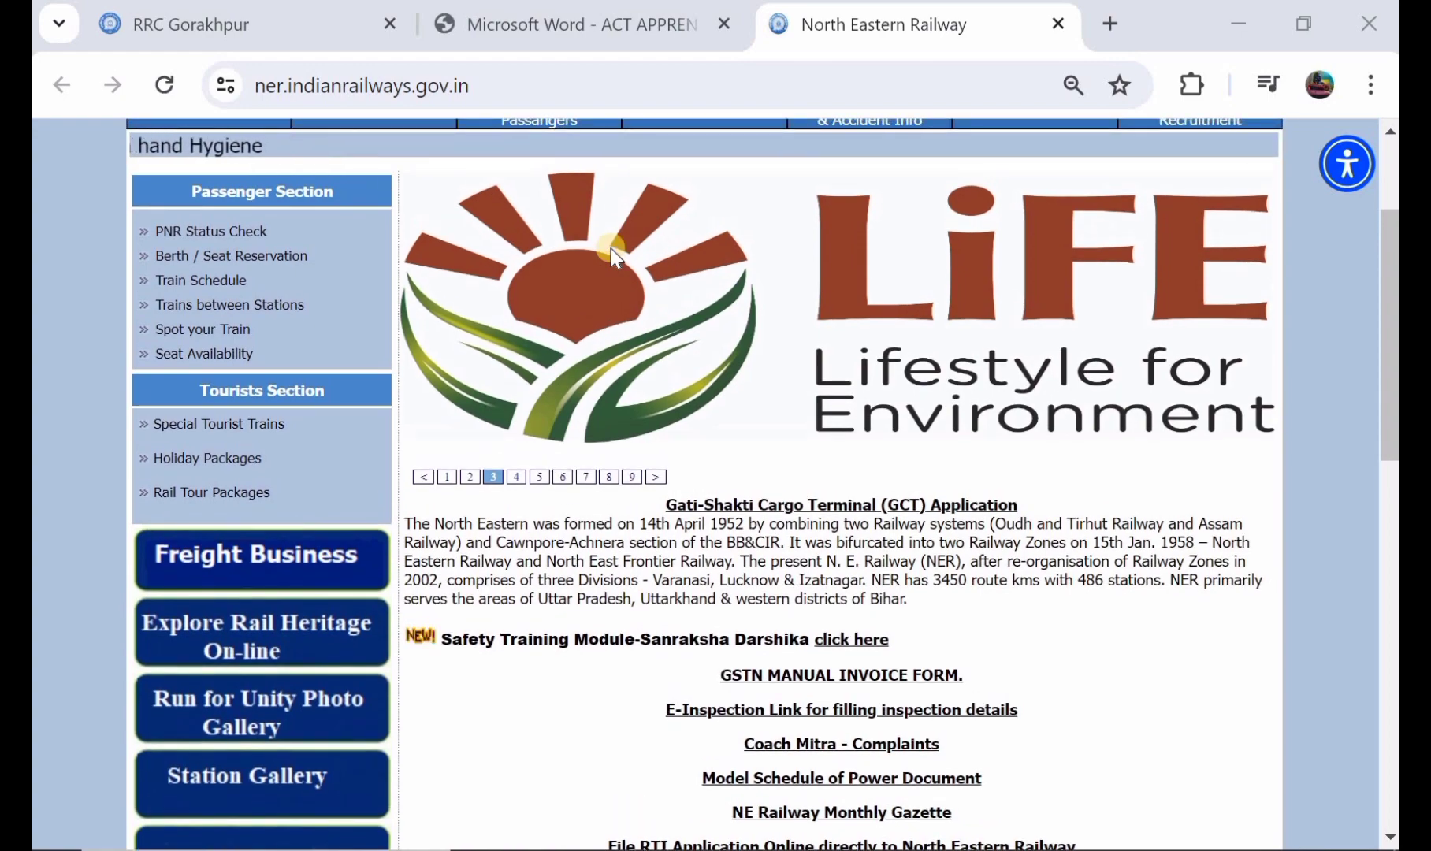
scroll(611, 248, "up", 3)
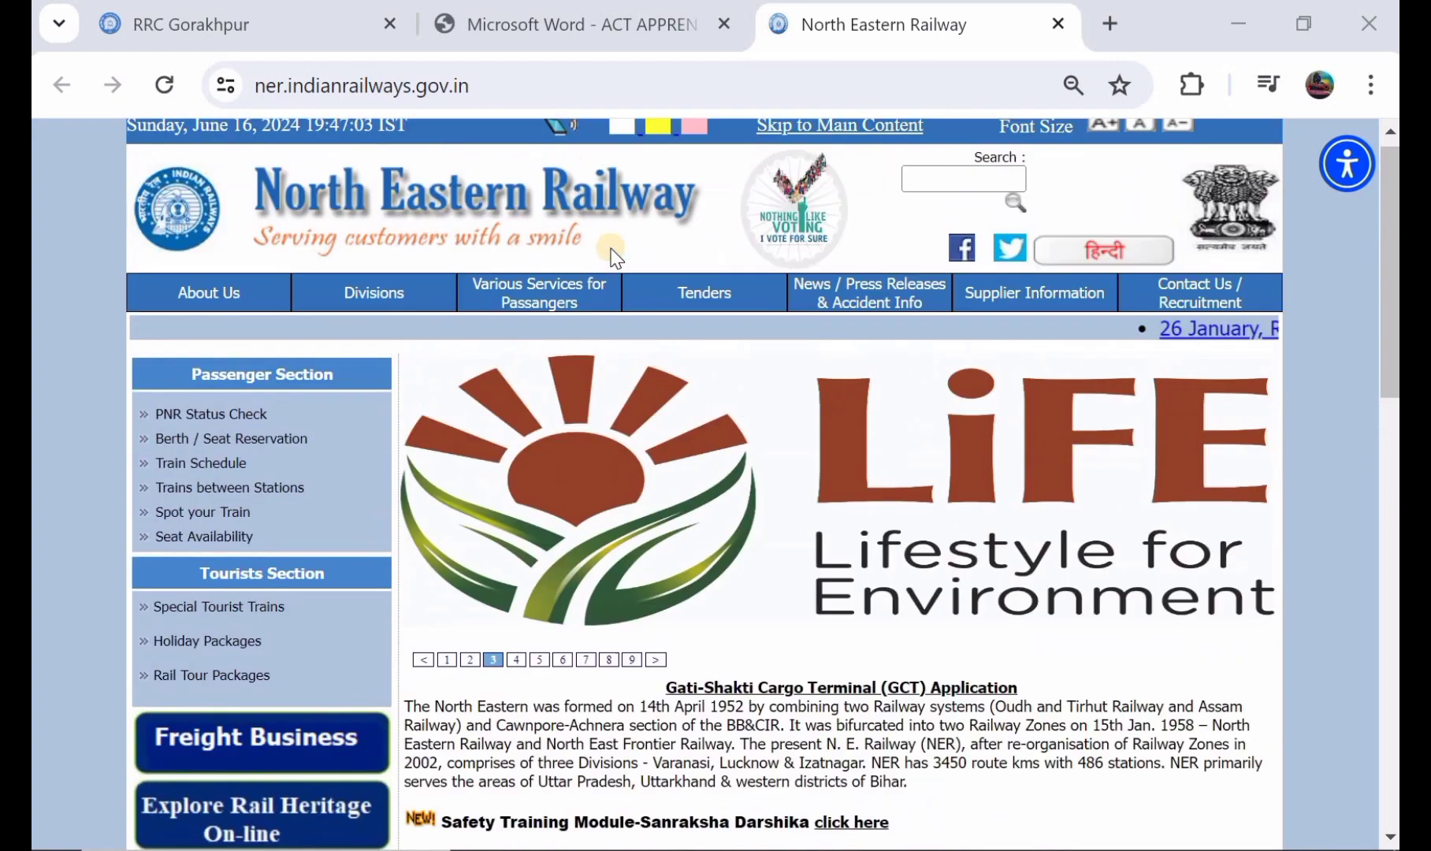
left_click(601, 33)
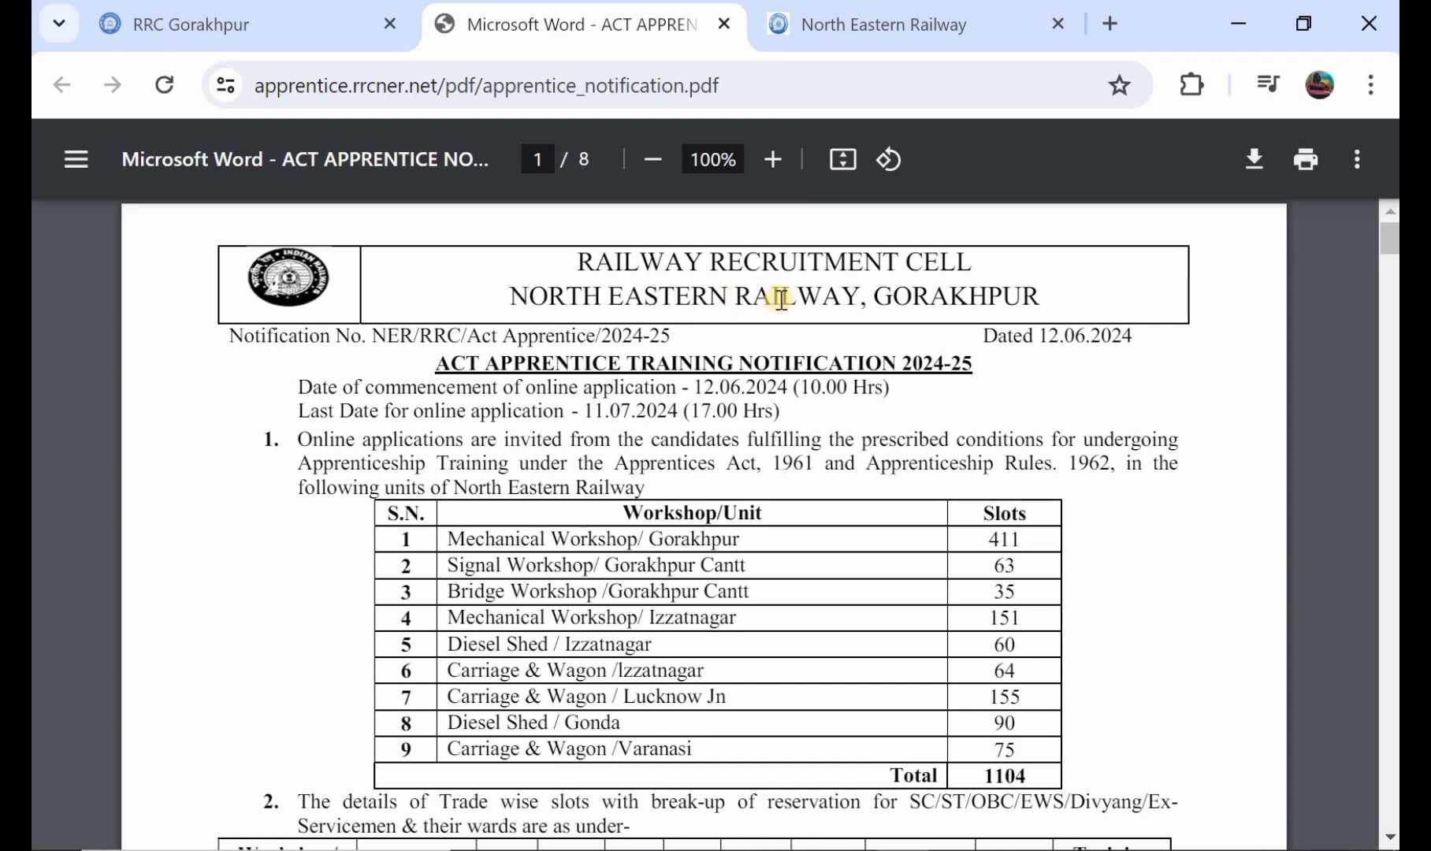
scroll(756, 304, "down", 1)
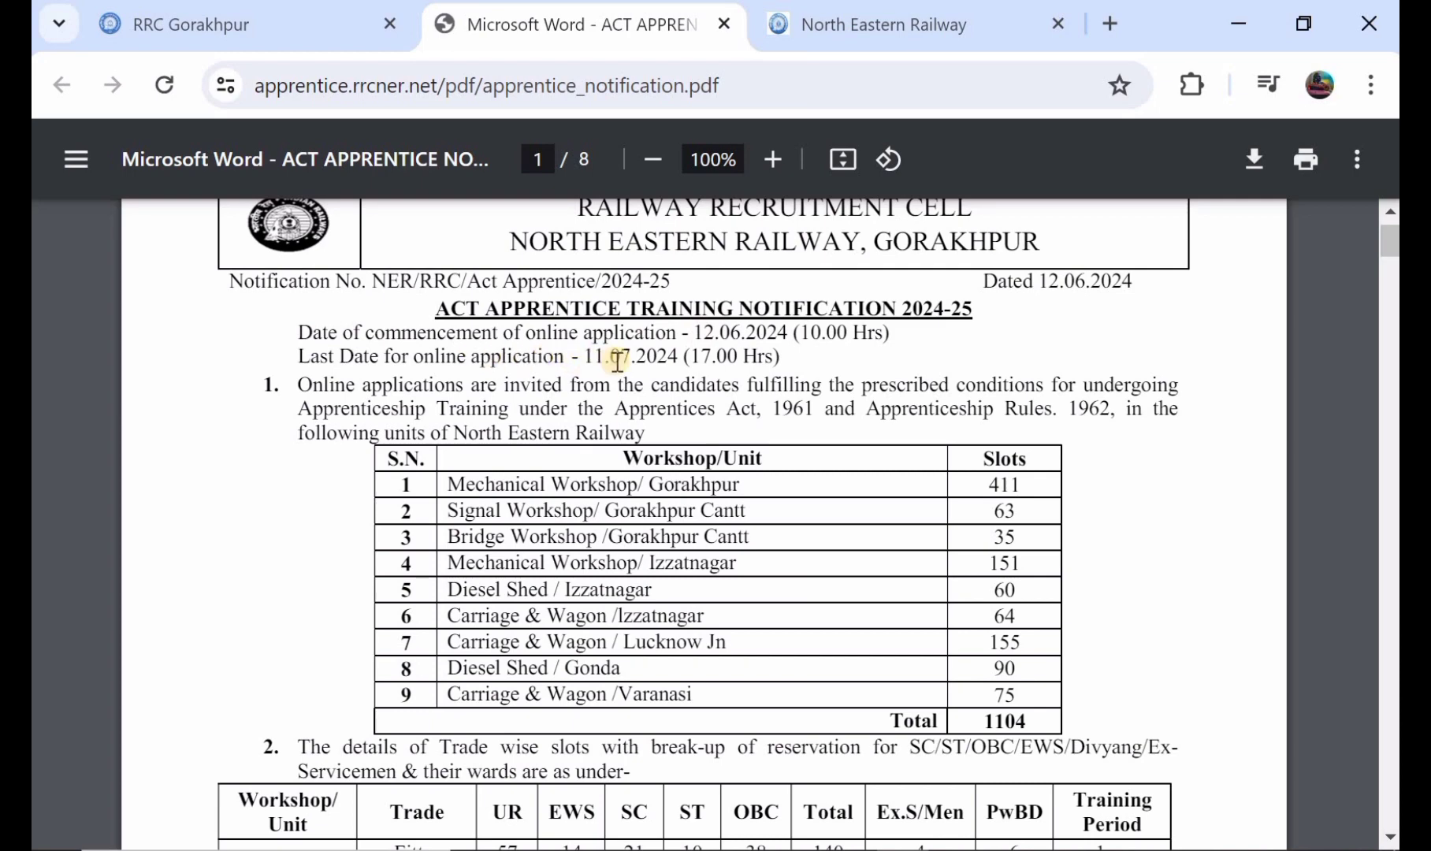
scroll(617, 361, "down", 1)
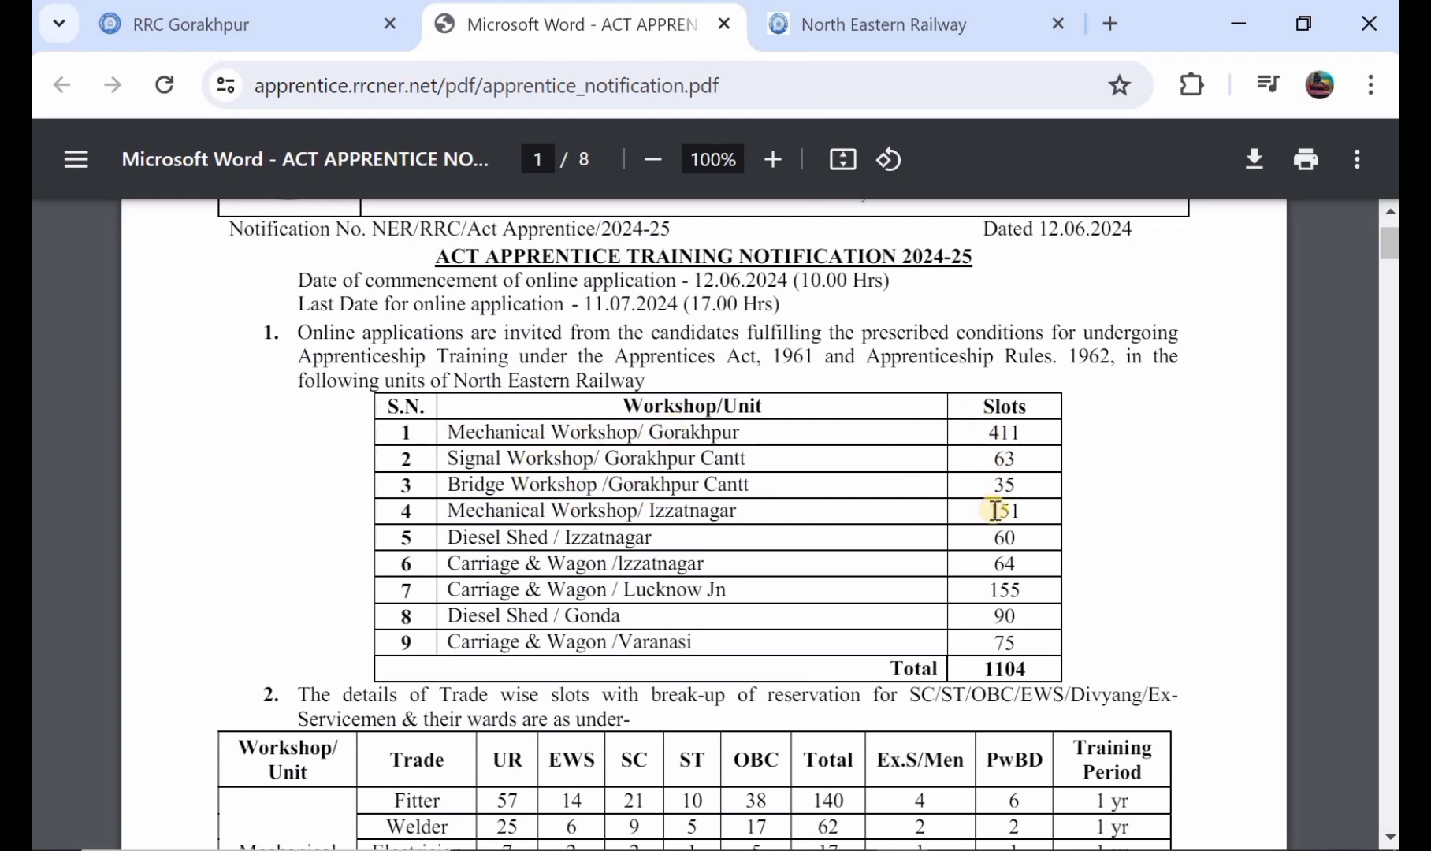
scroll(986, 554, "down", 1)
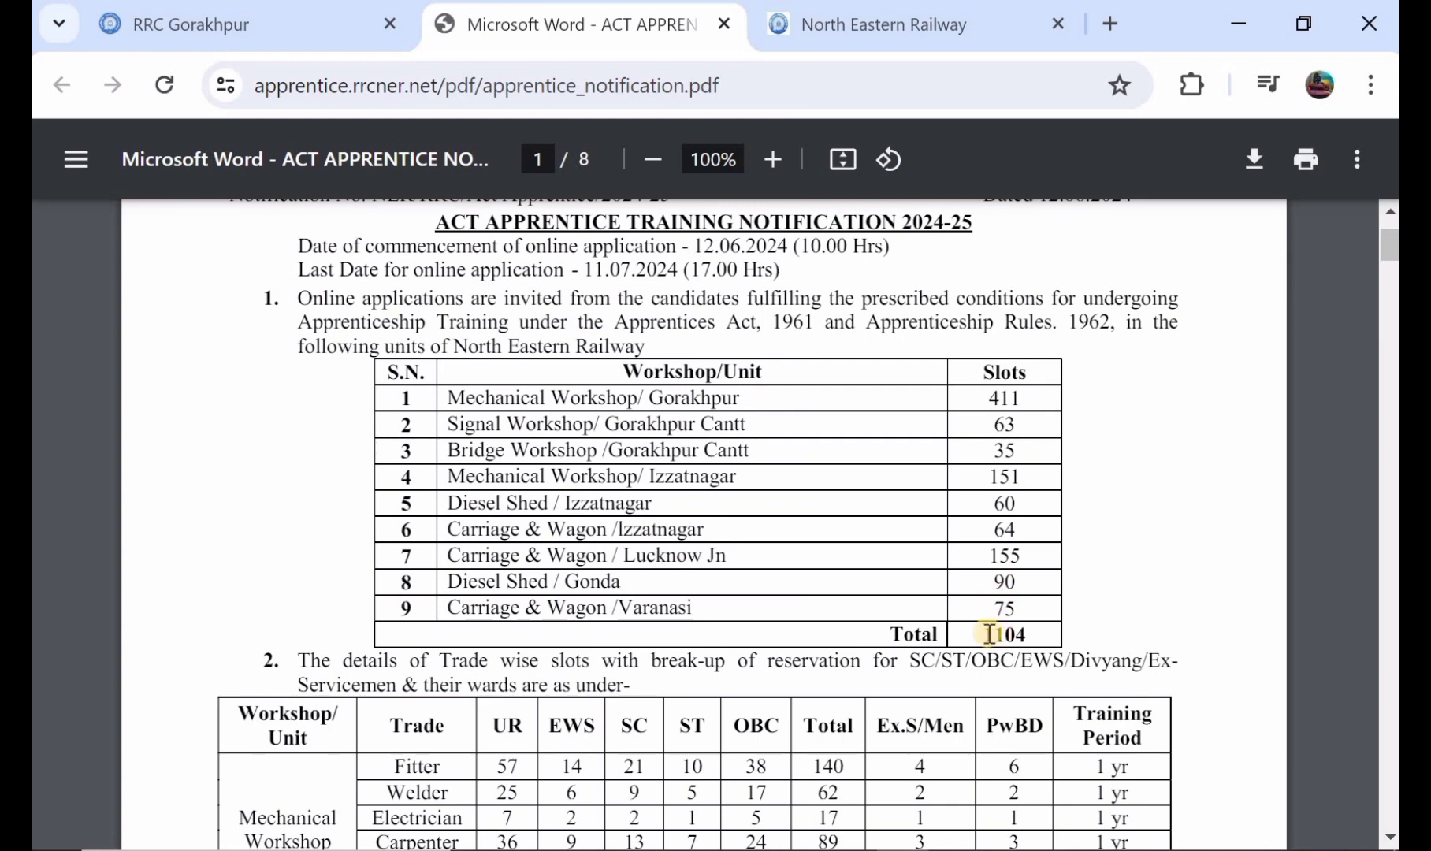
scroll(989, 635, "down", 5)
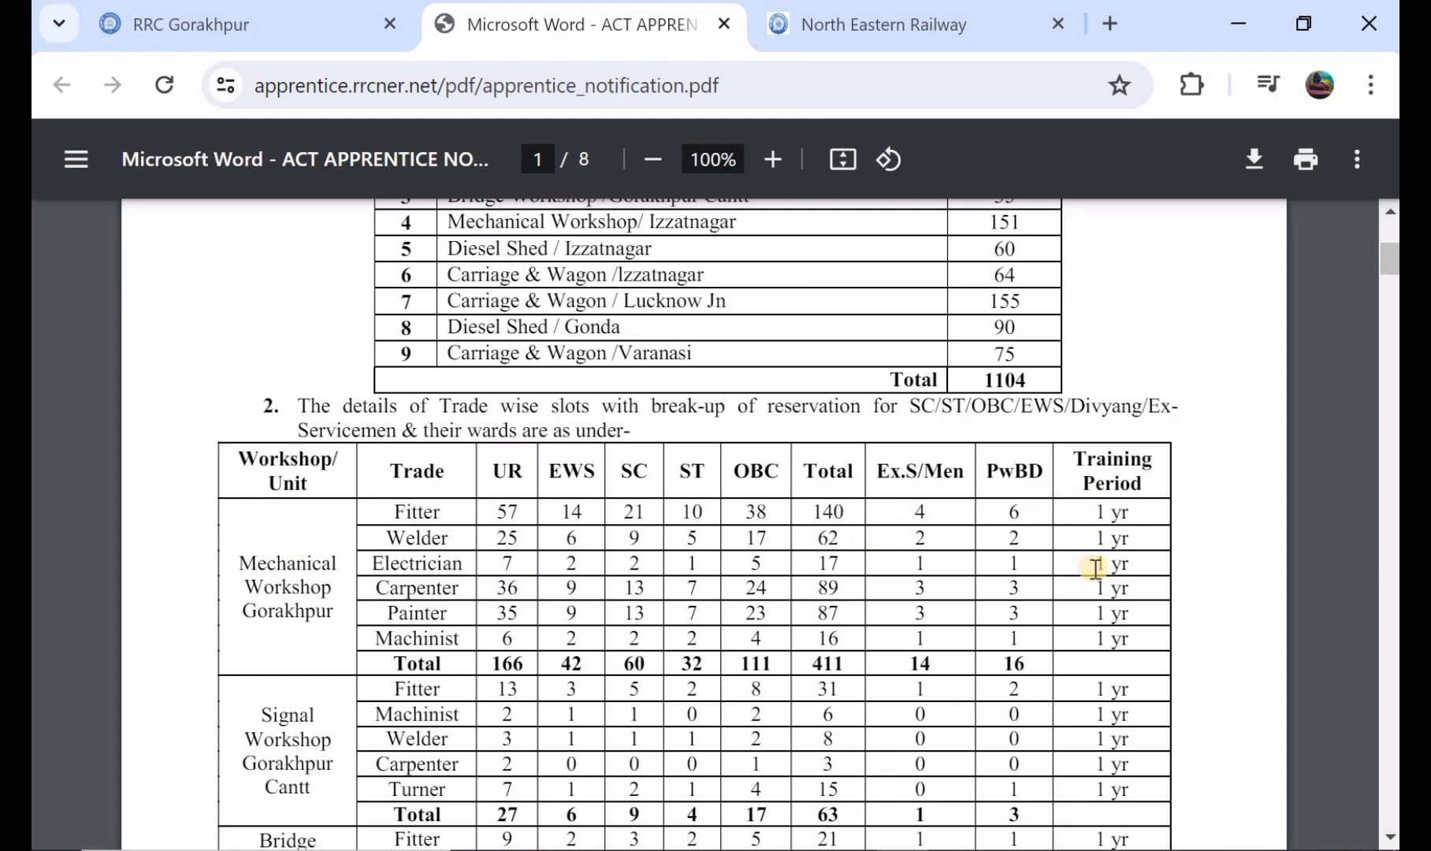
scroll(867, 529, "down", 2)
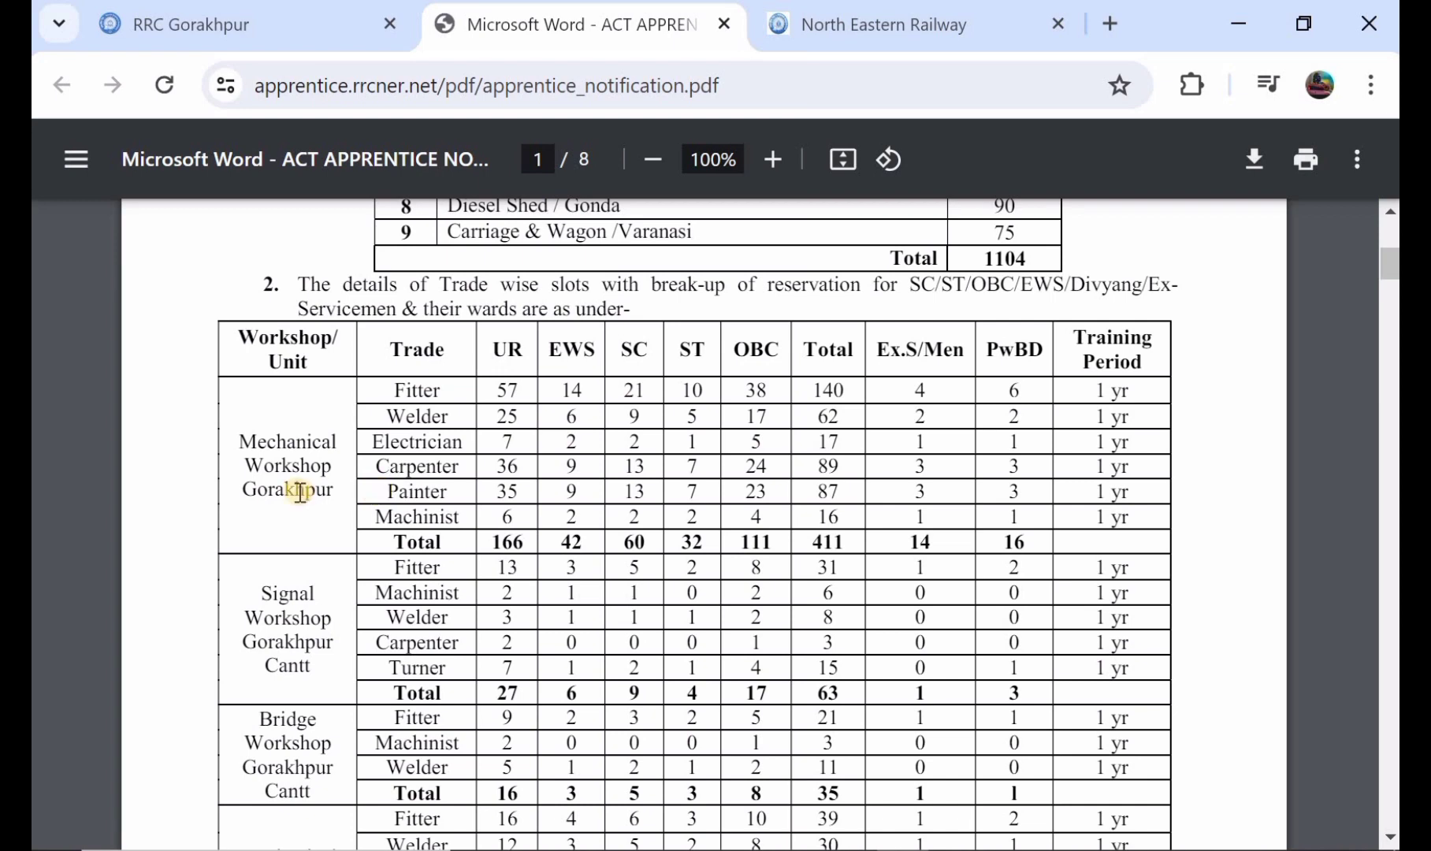
scroll(300, 491, "down", 2)
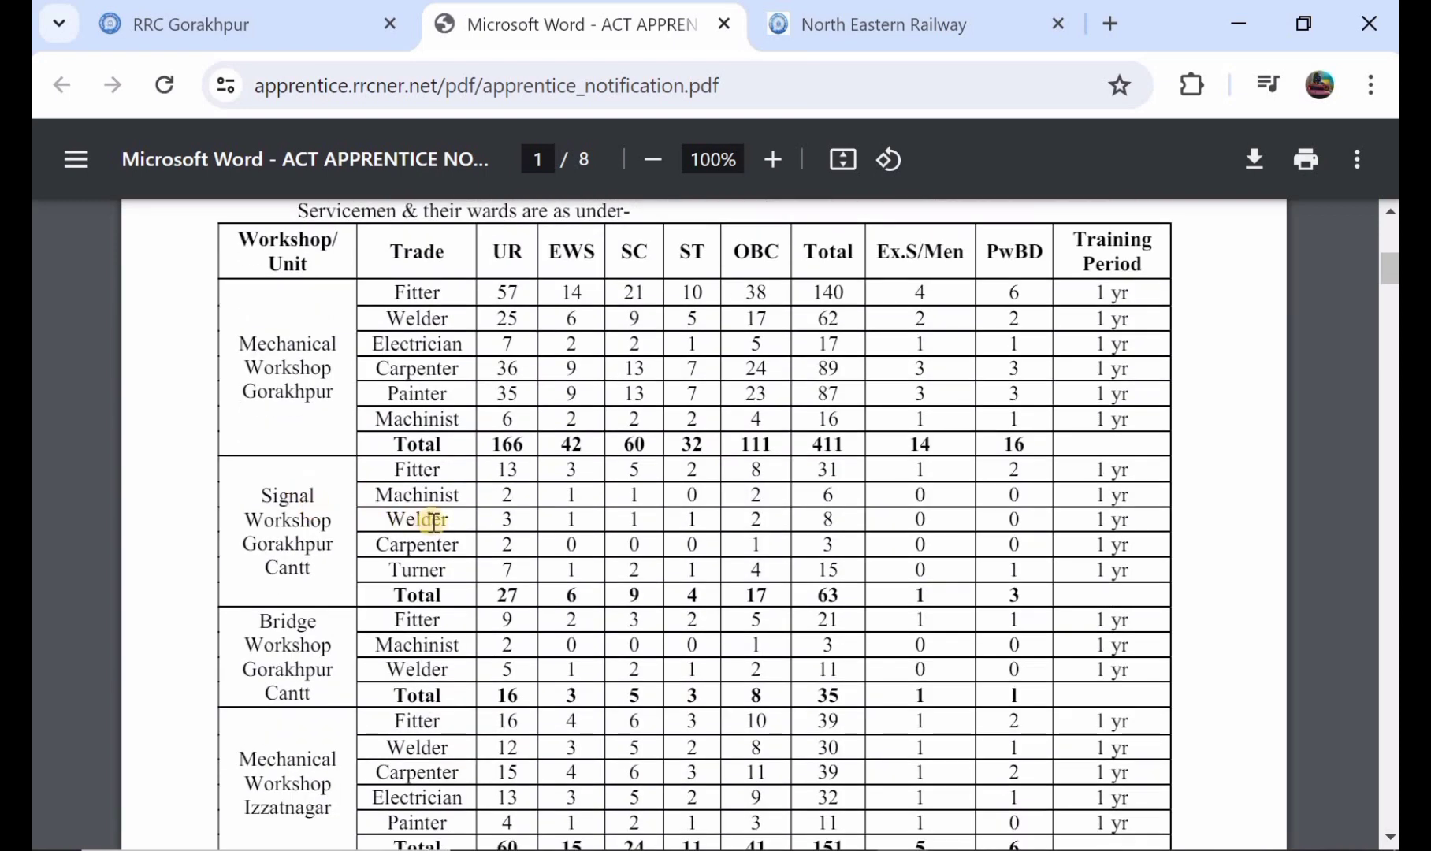
scroll(634, 512, "down", 4)
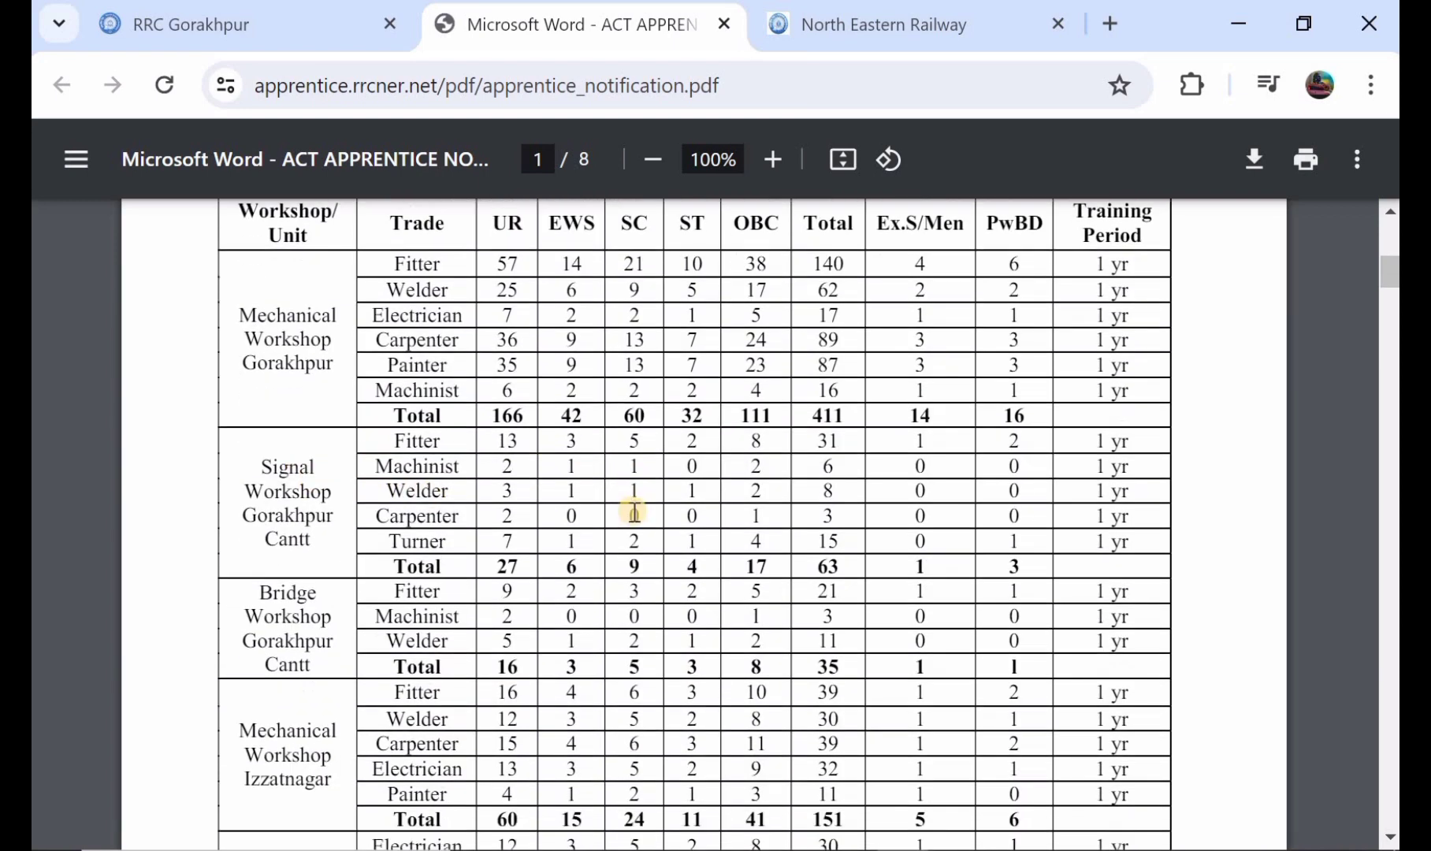
scroll(634, 512, "down", 1)
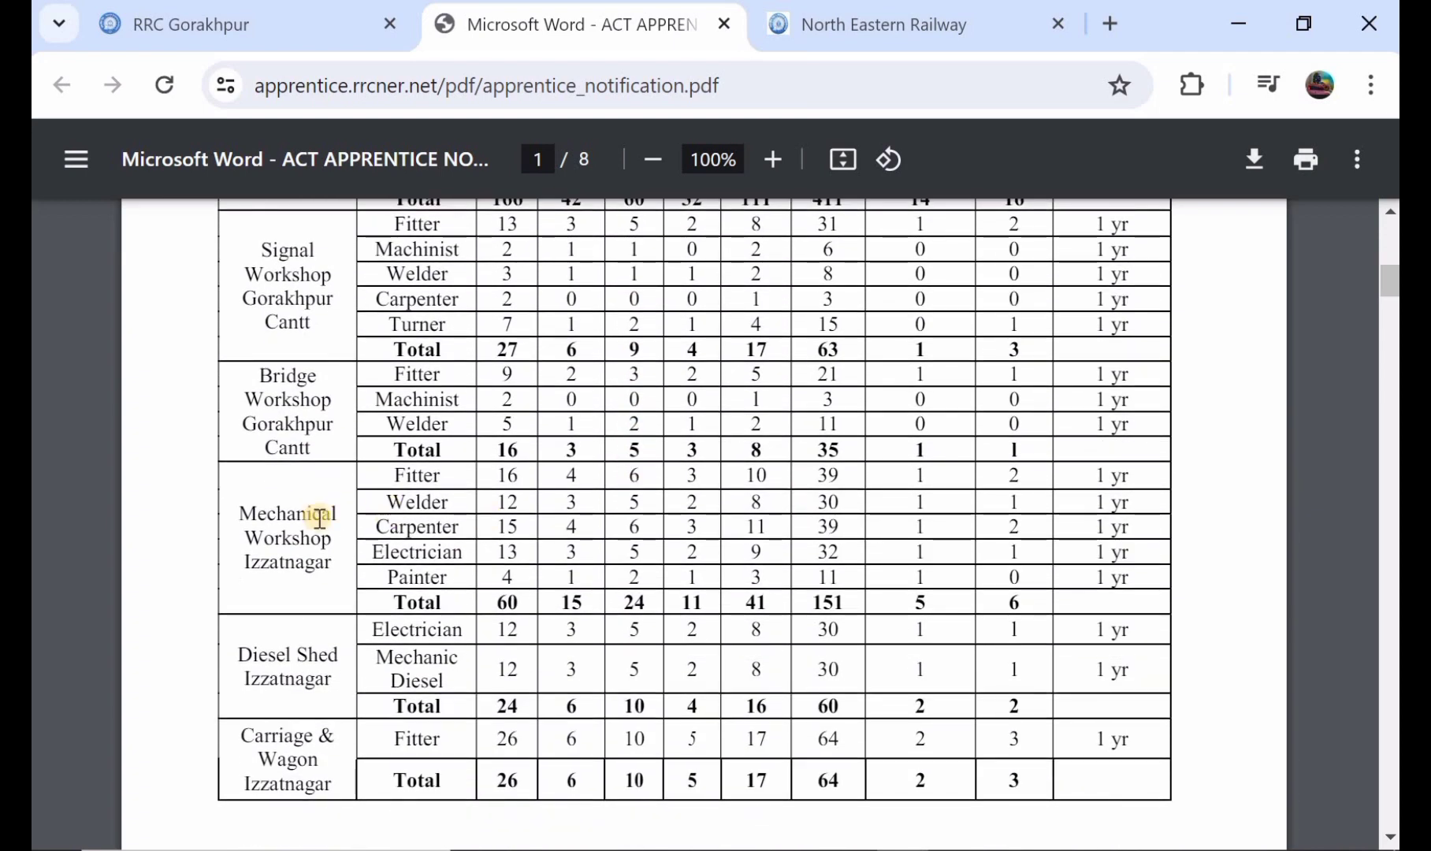
scroll(319, 517, "up", 2)
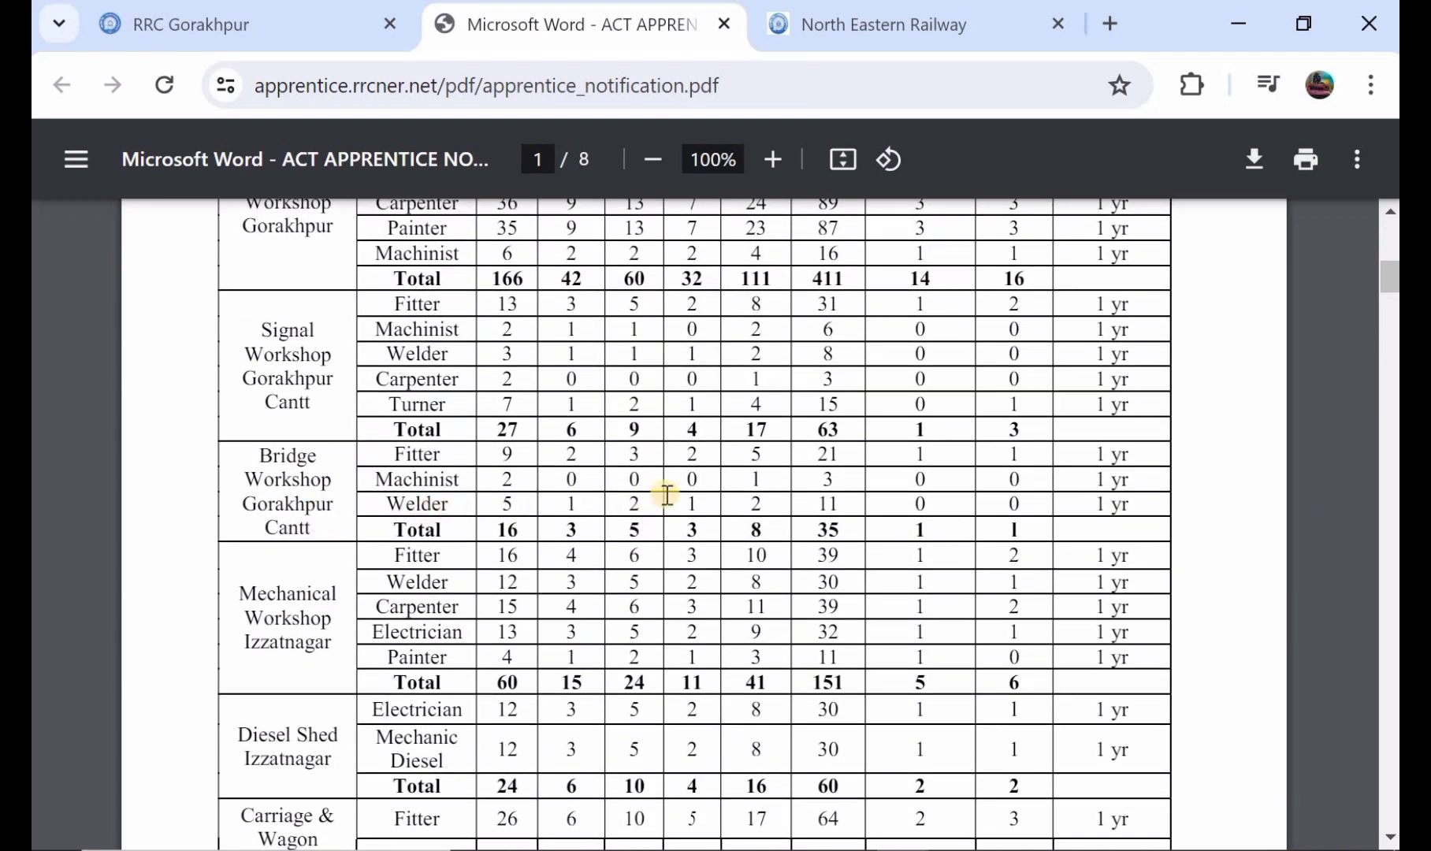
scroll(667, 494, "down", 15)
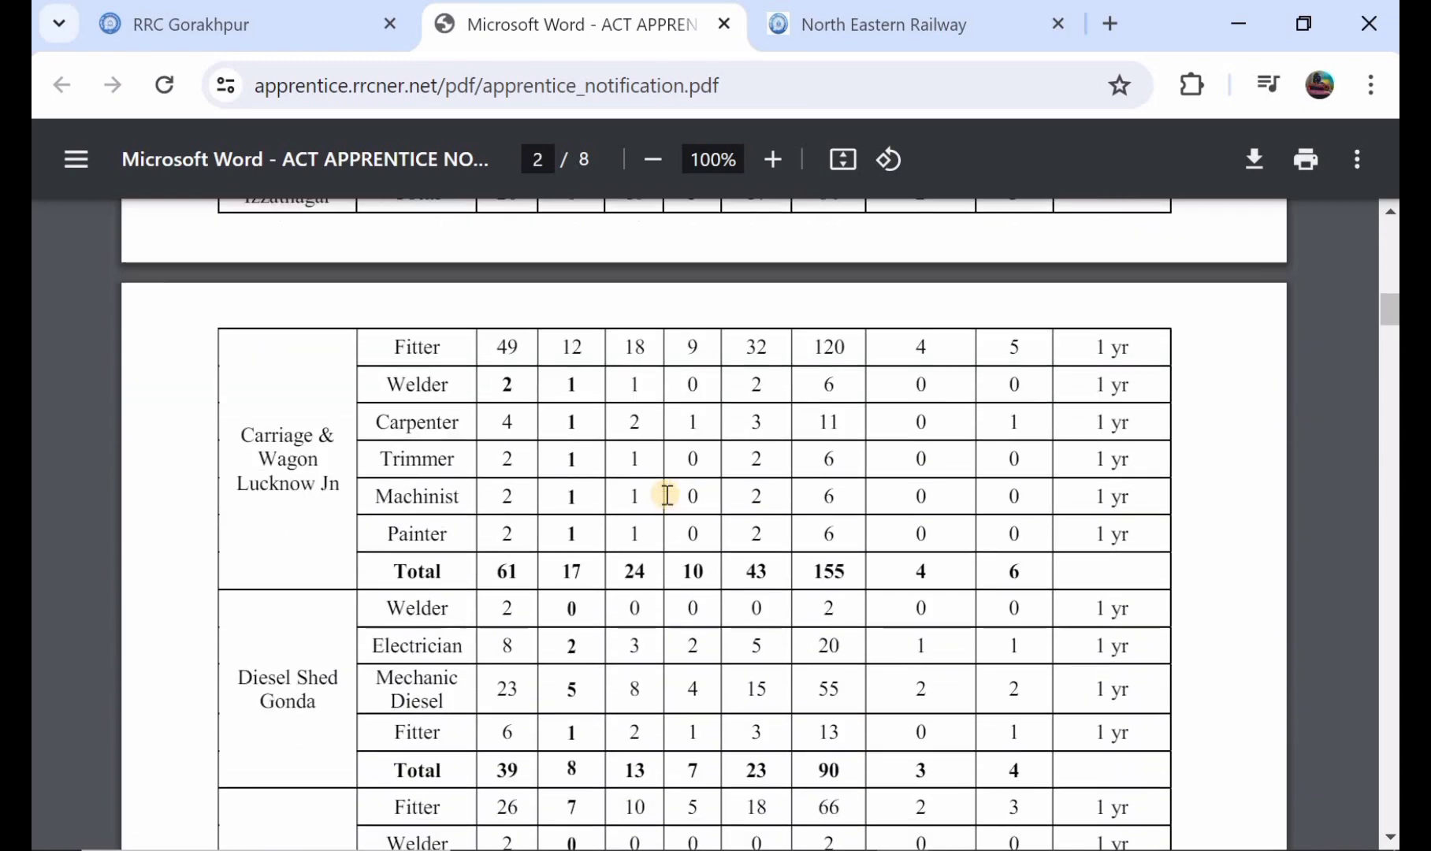
Step: Read the notification's sections on age limit, essential qualifications, processing fee, mode of application and mode of selection
scroll(667, 494, "down", 10)
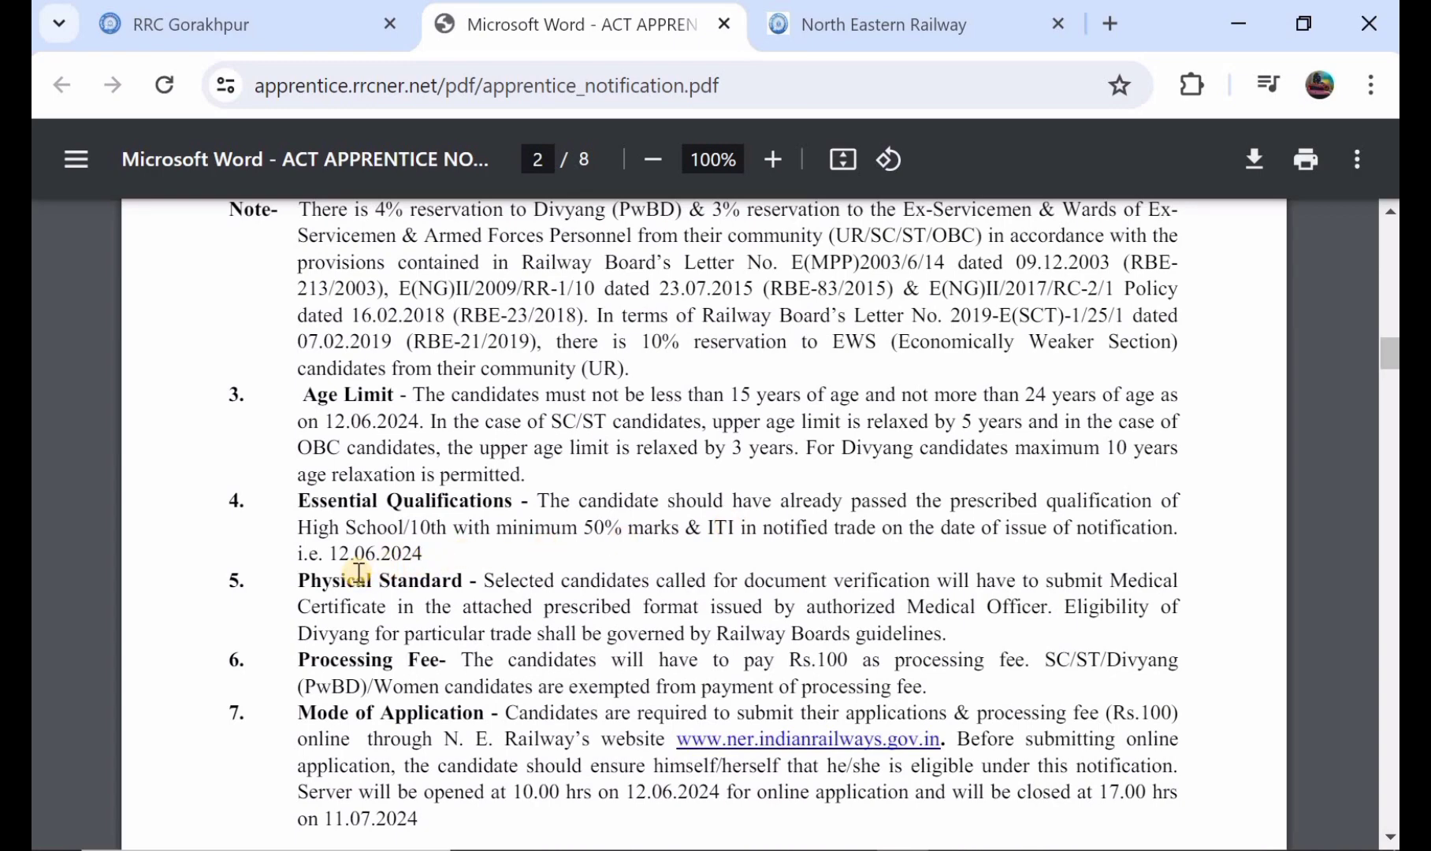
scroll(470, 541, "down", 2)
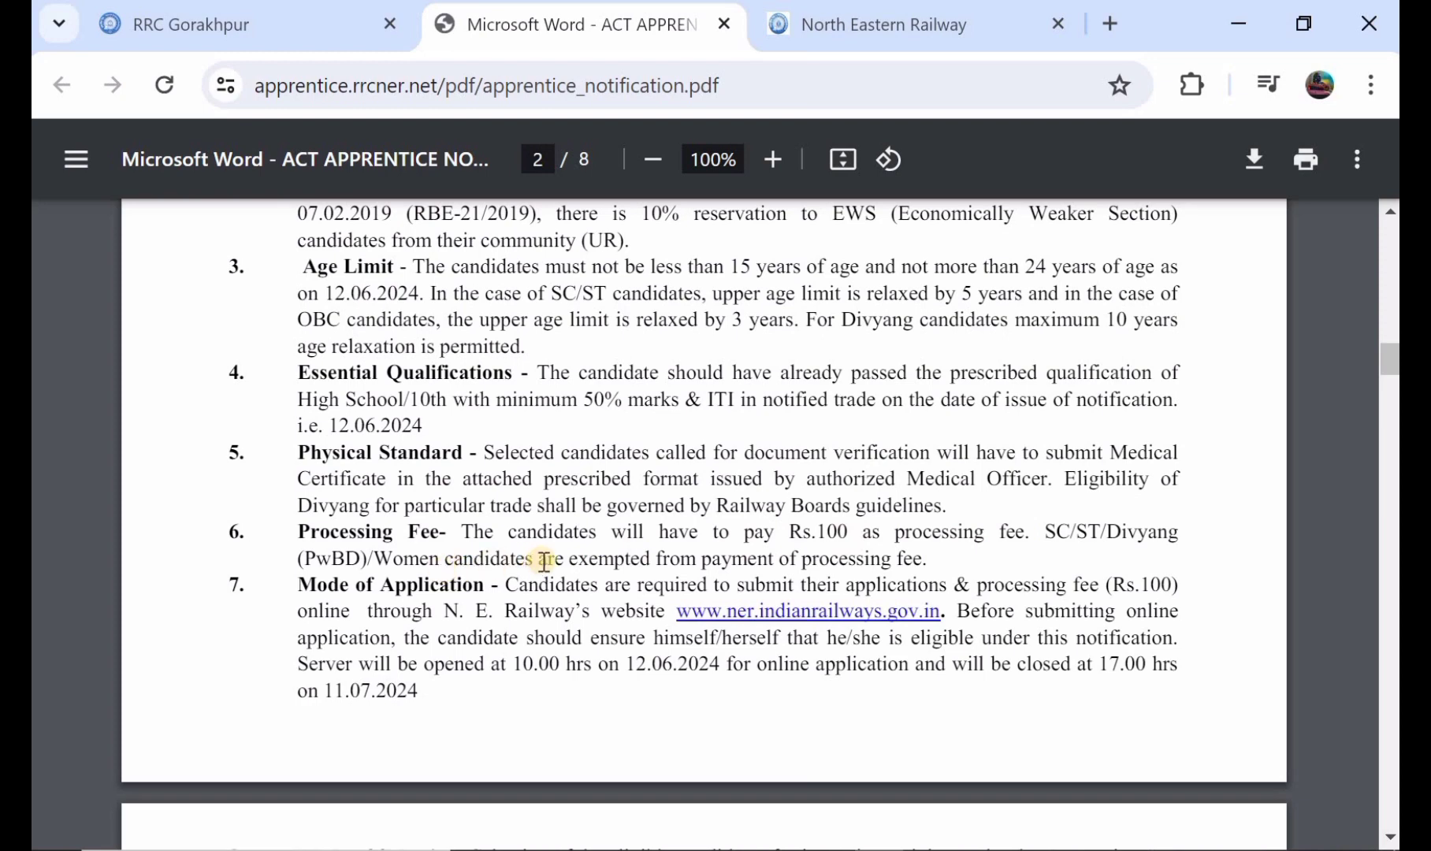
scroll(544, 561, "down", 4)
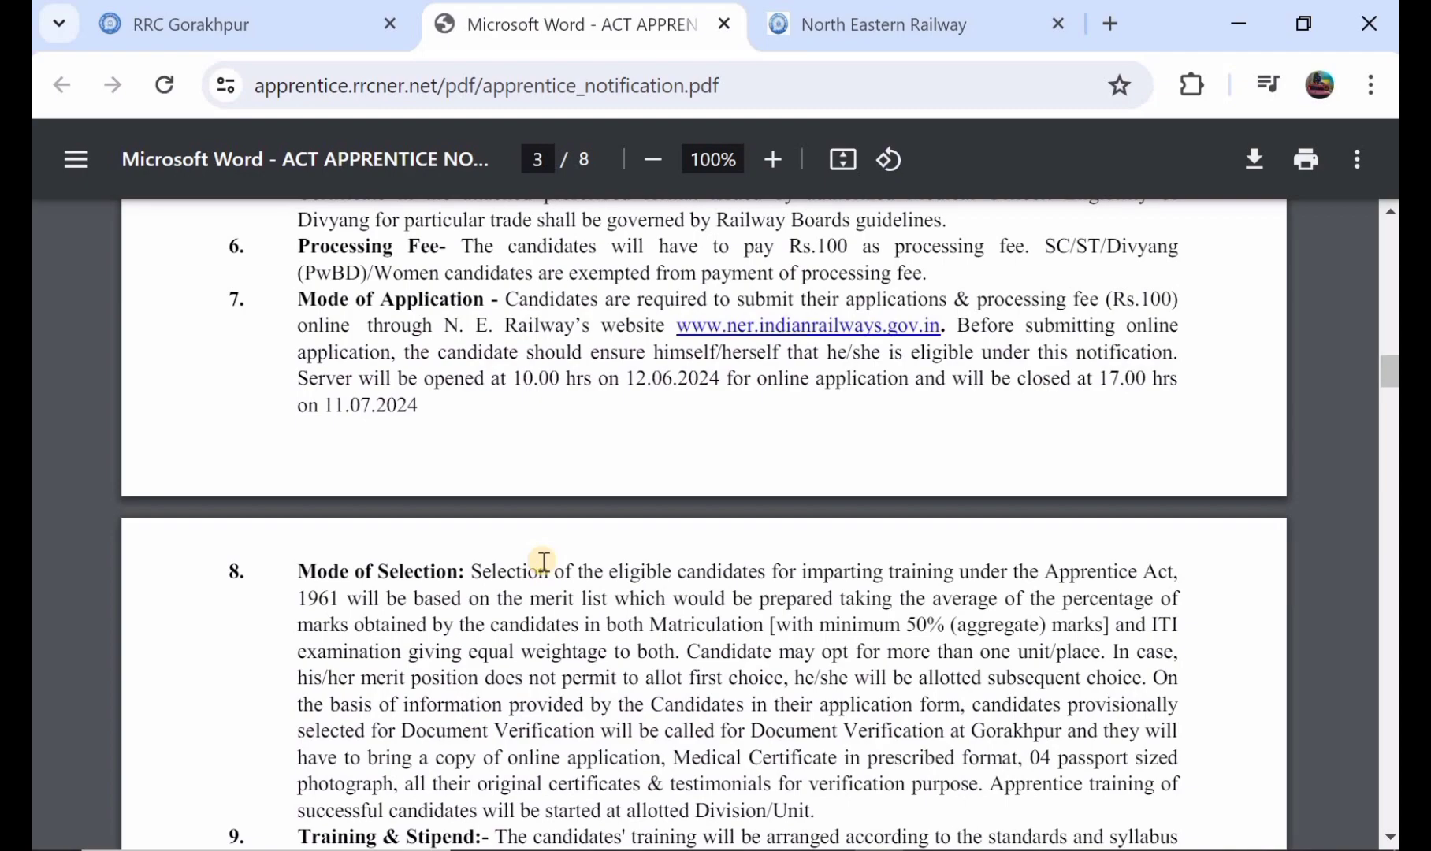
scroll(543, 561, "up", 9)
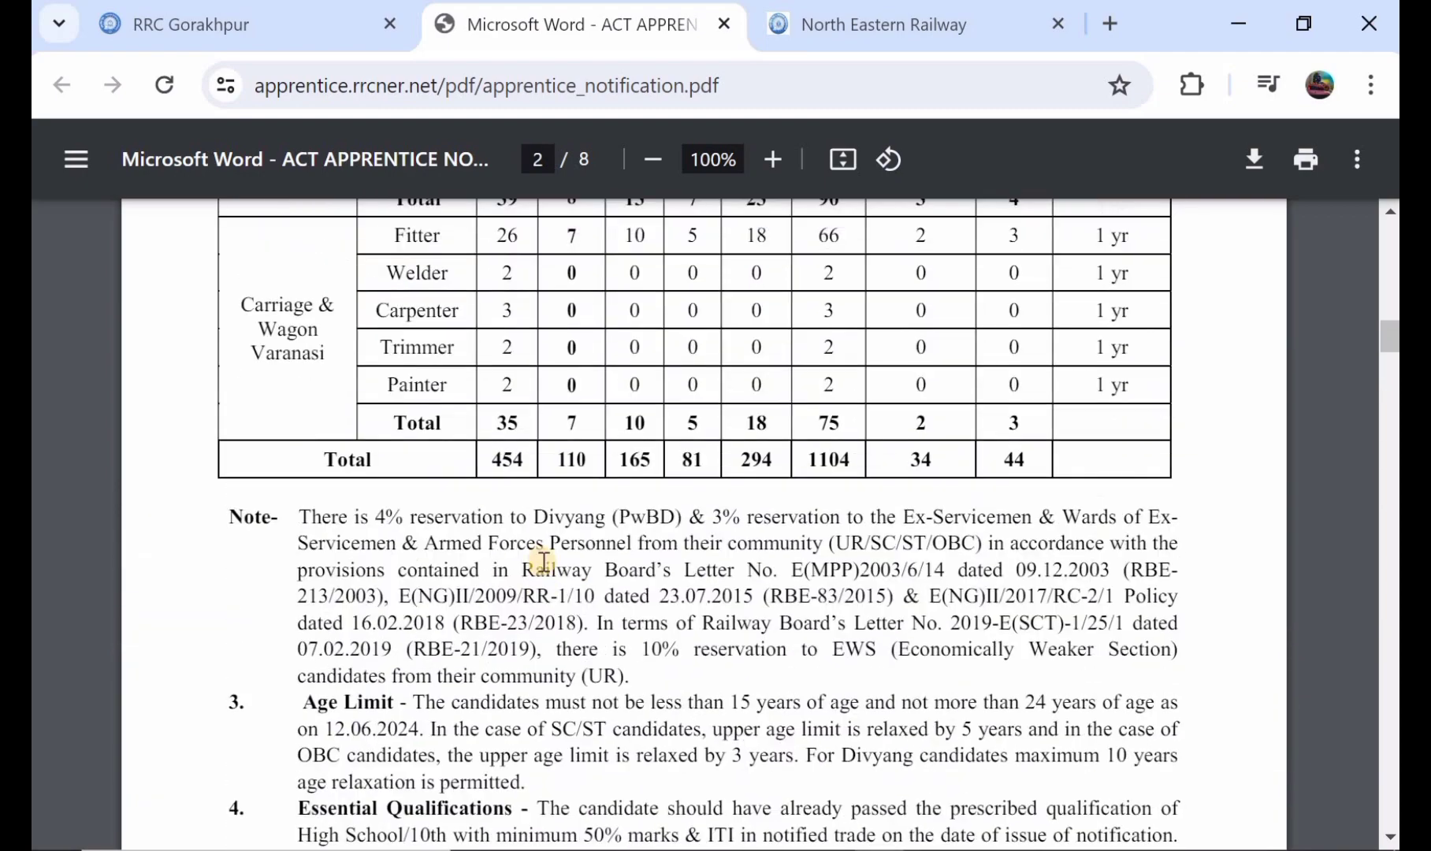
scroll(544, 561, "up", 10)
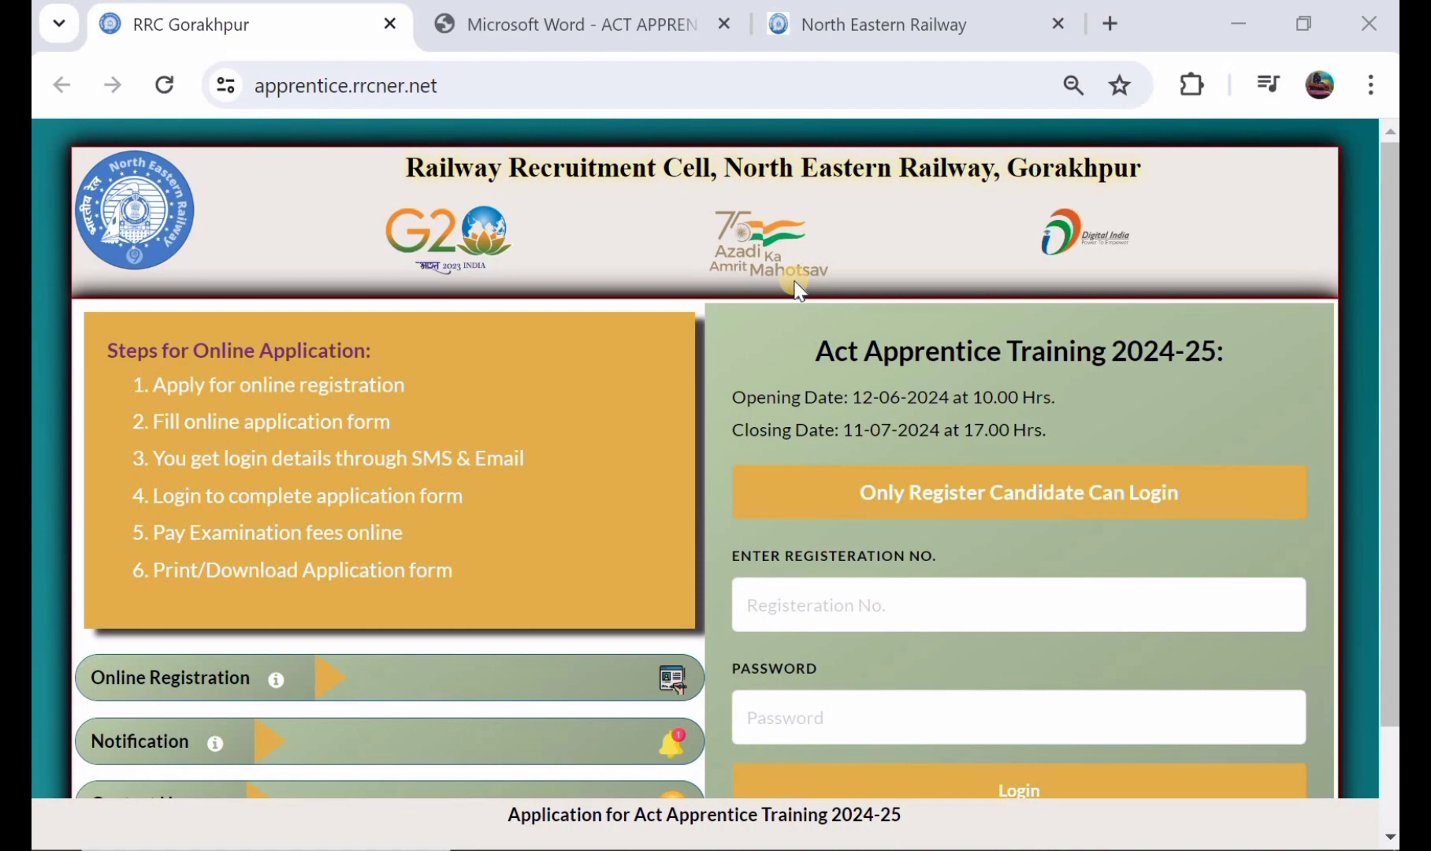
Step: Review the steps for online application on the RRC Gorakhpur home page and open Online Registration
scroll(796, 285, "down", 2)
scroll(797, 285, "up", 1)
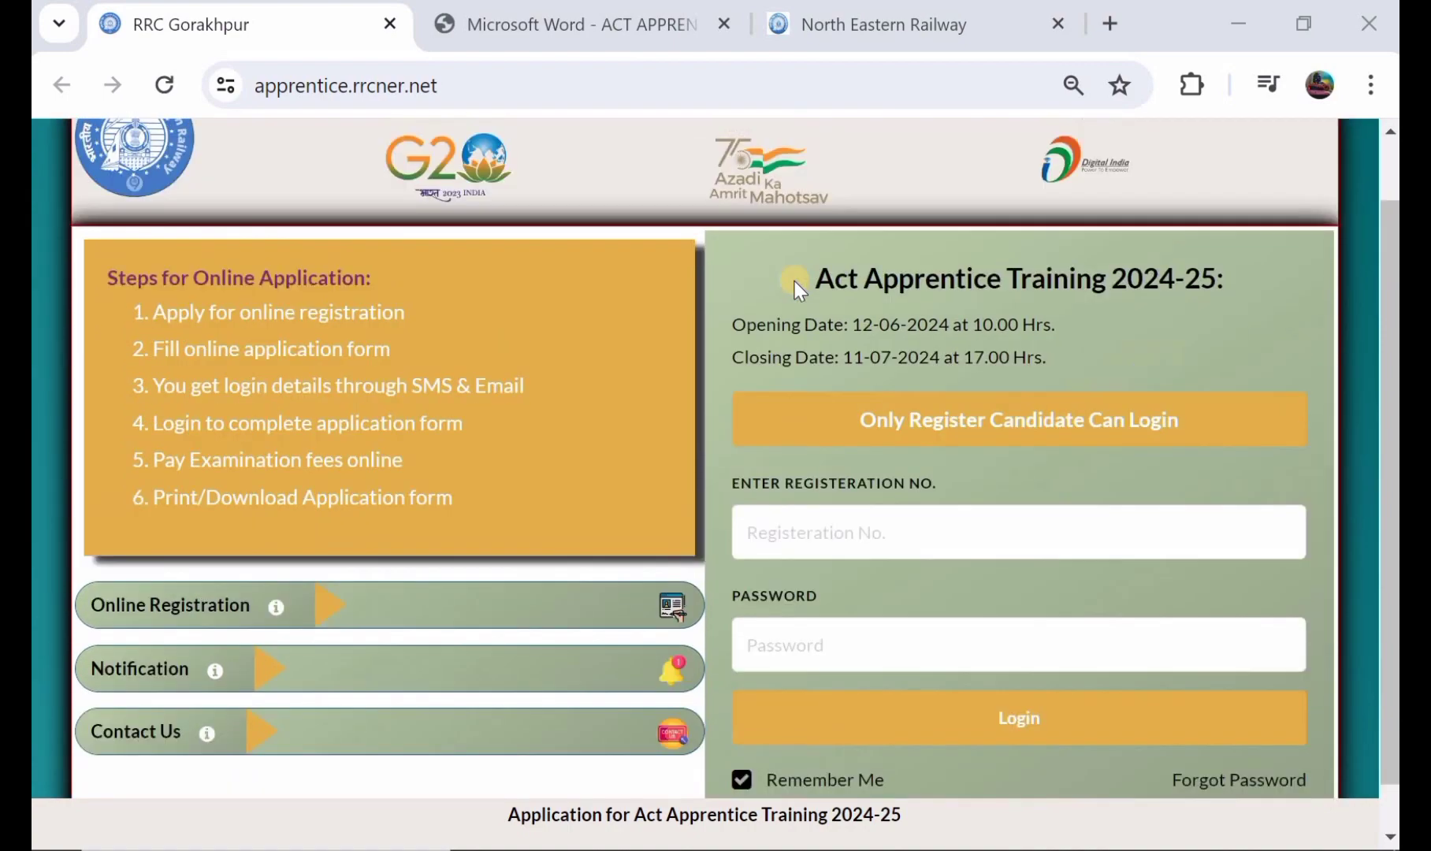
scroll(796, 288, "up", 1)
scroll(796, 285, "down", 1)
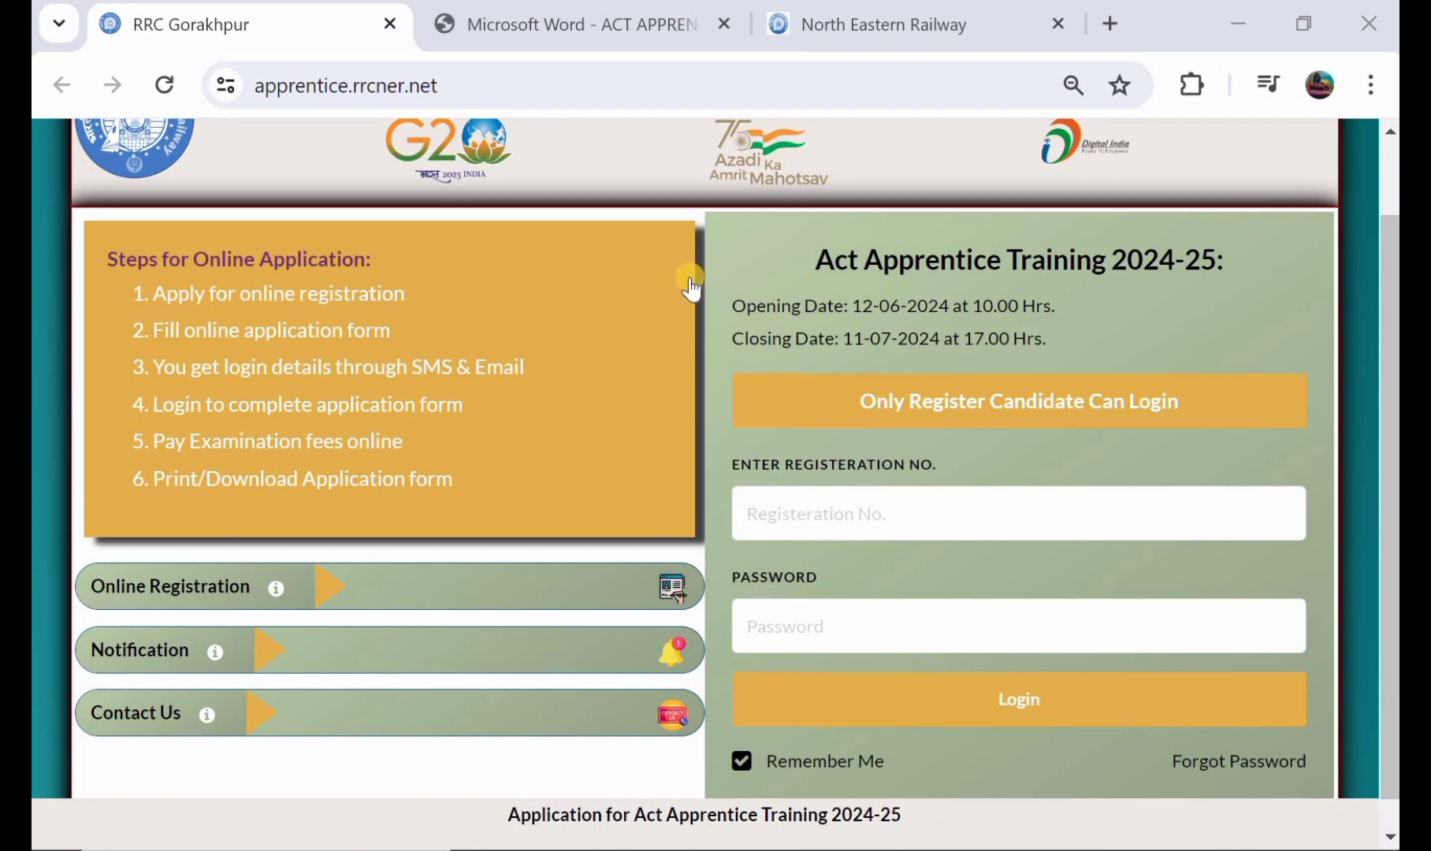
scroll(690, 287, "down", 1)
scroll(691, 288, "up", 1)
scroll(691, 287, "down", 1)
scroll(776, 465, "down", 1)
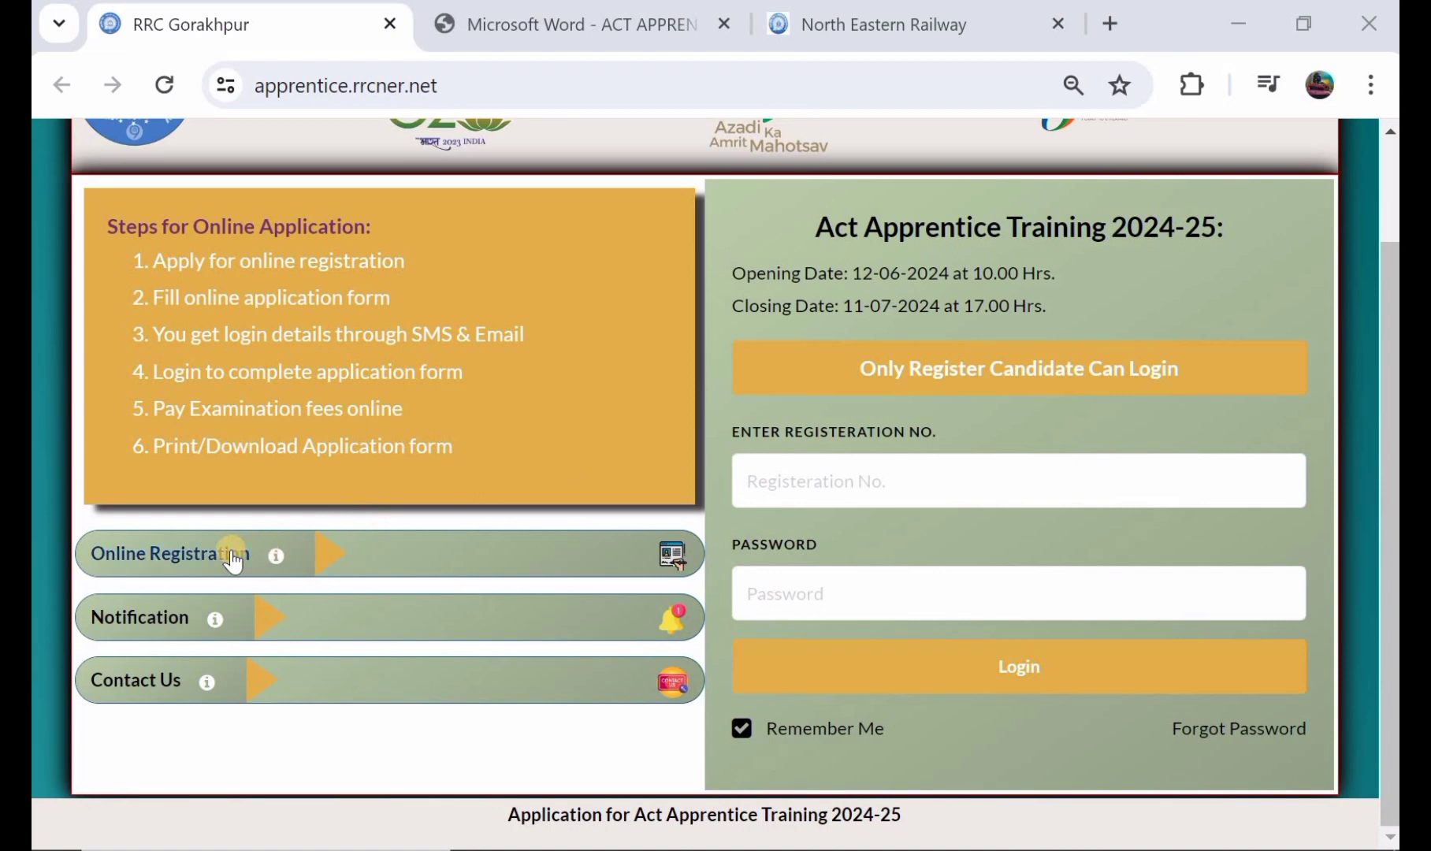
left_click(234, 556)
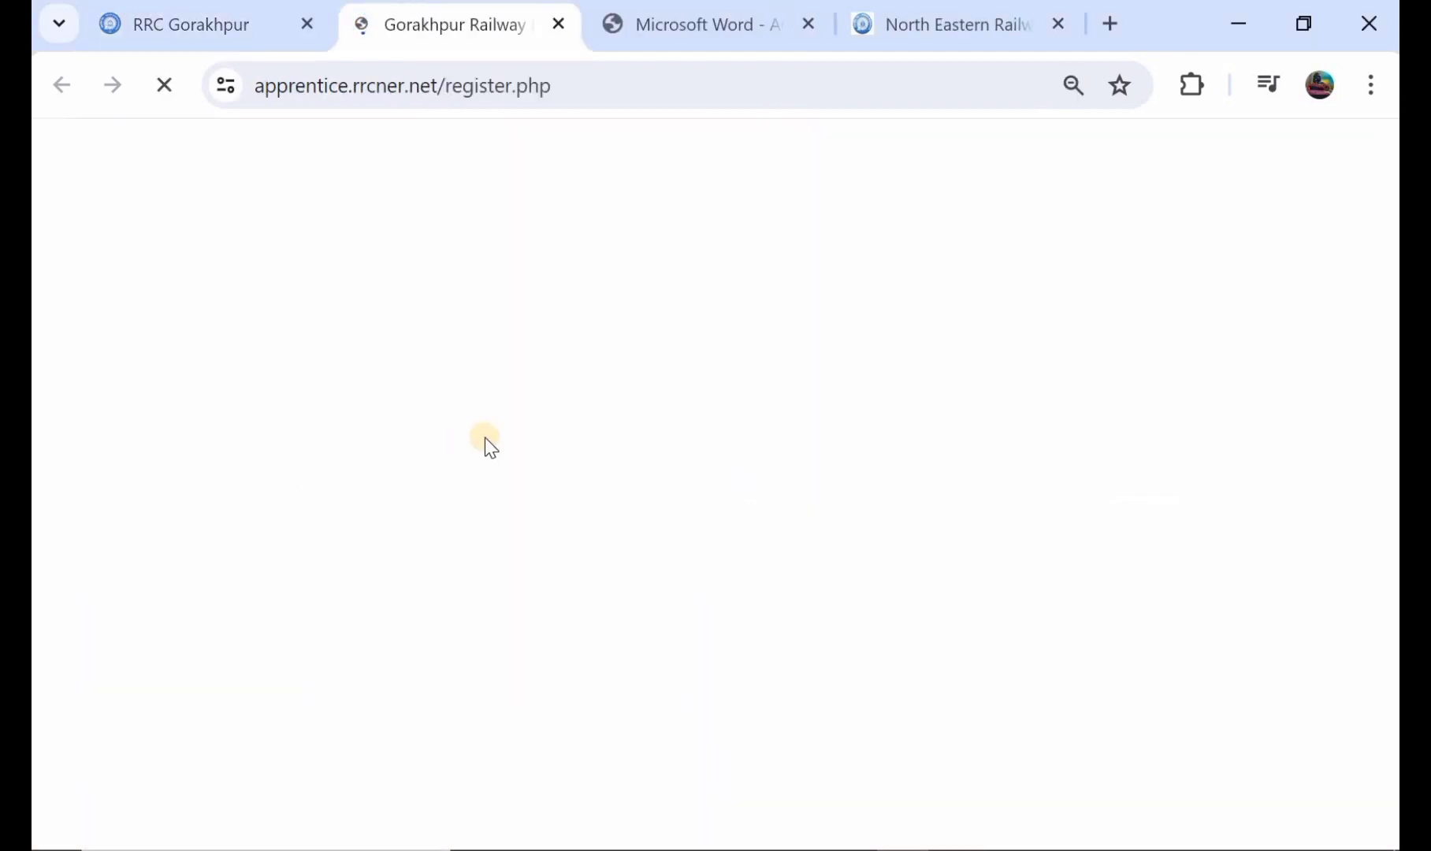
Step: Read through the registration instructions, confirm having read them all carefully, and proceed to the primary registration form
scroll(484, 438, "down", 3)
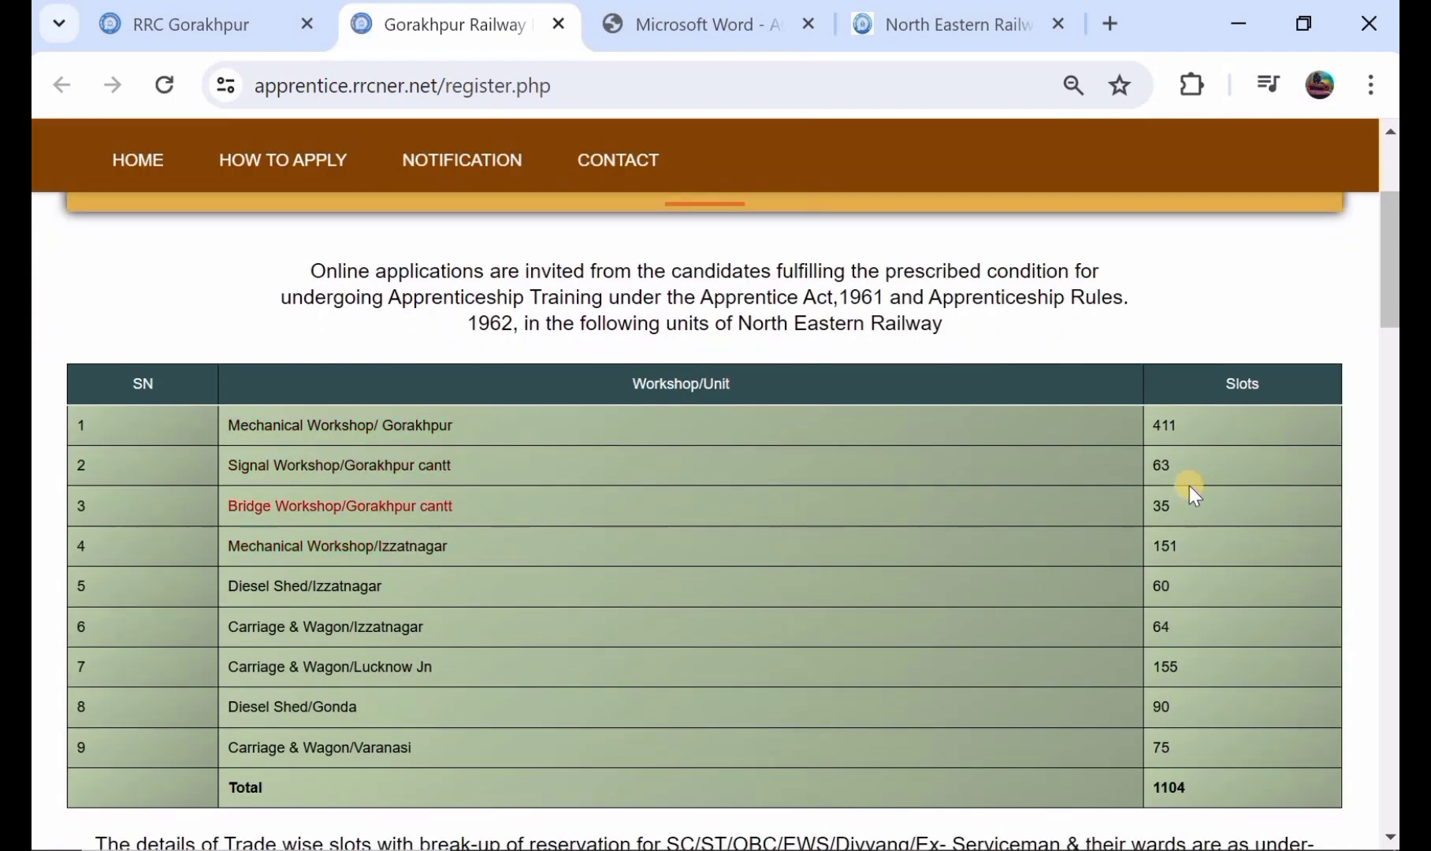
scroll(1190, 485, "down", 1)
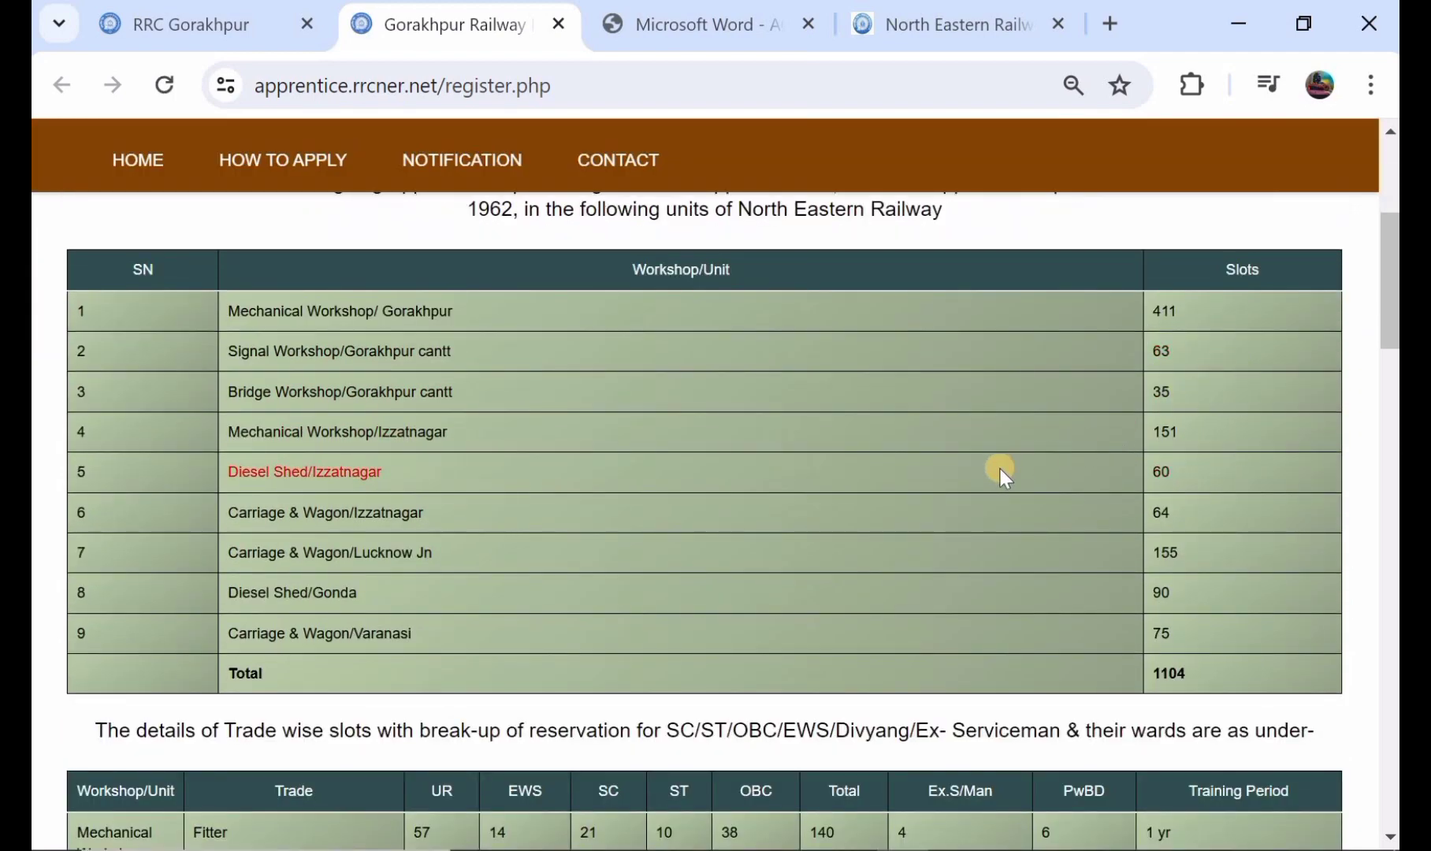
scroll(999, 468, "down", 4)
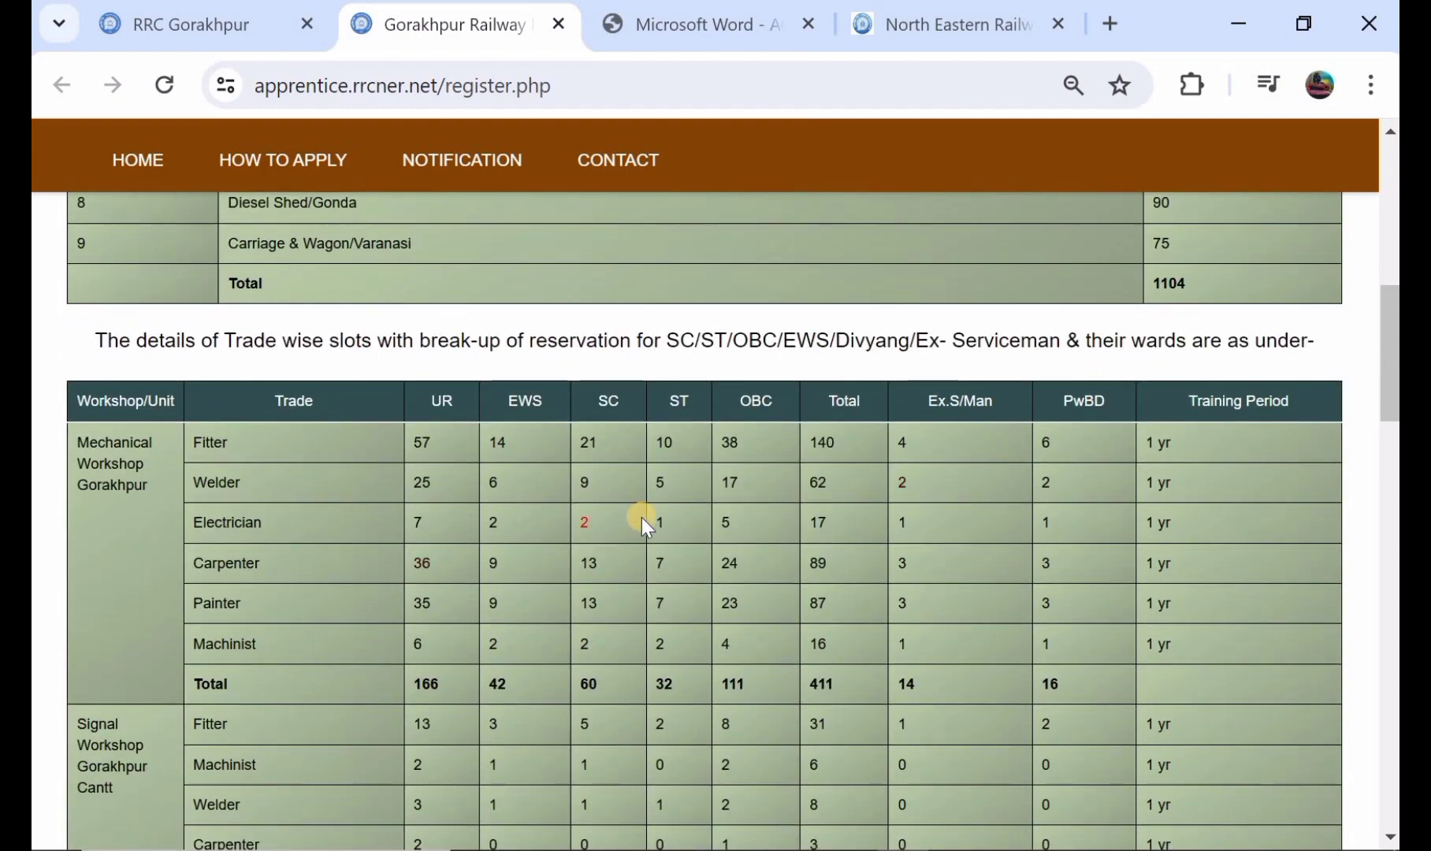
scroll(641, 516, "down", 1)
scroll(699, 495, "down", 4)
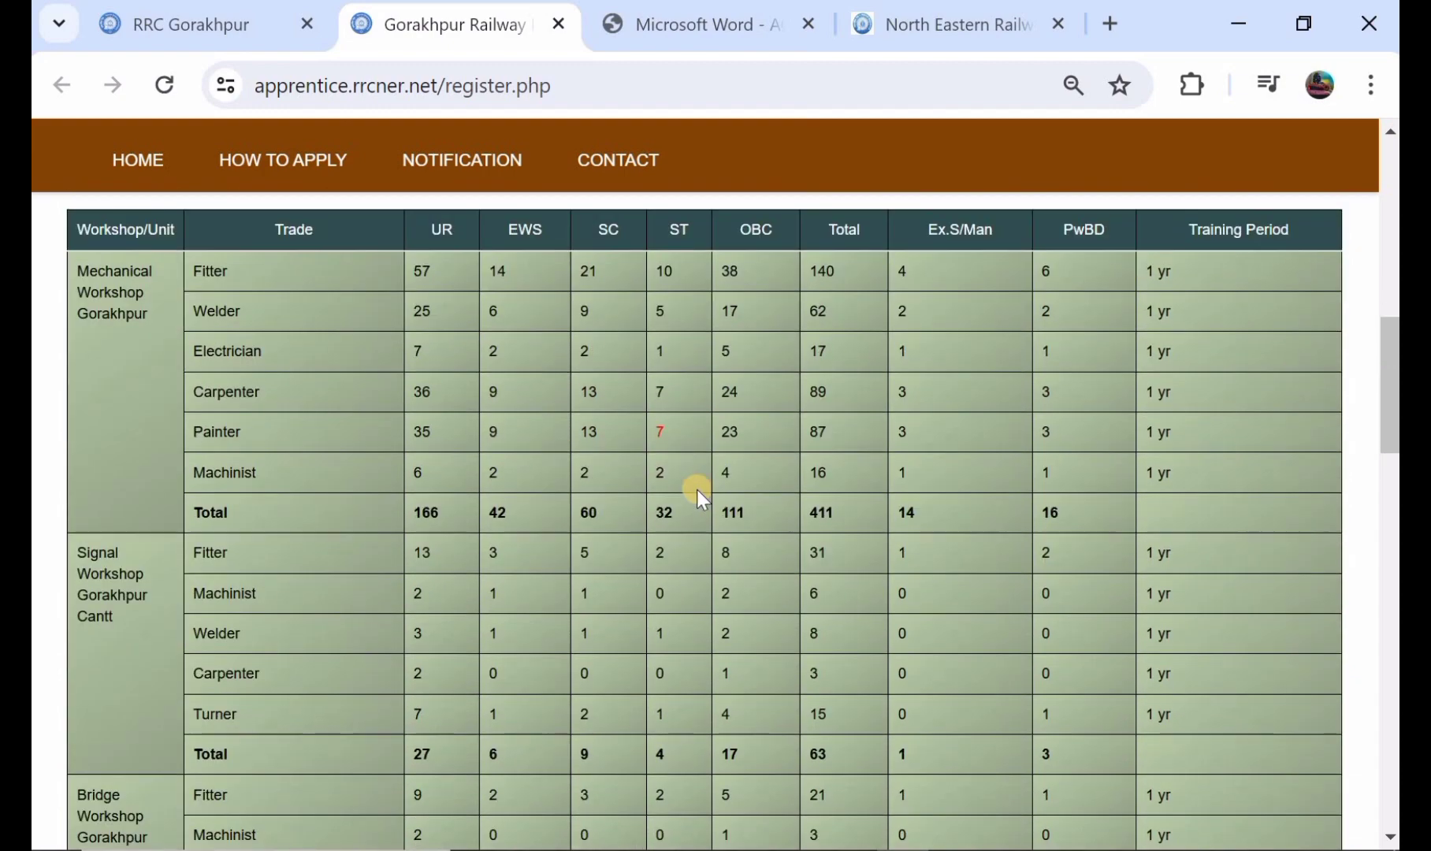
scroll(698, 495, "down", 5)
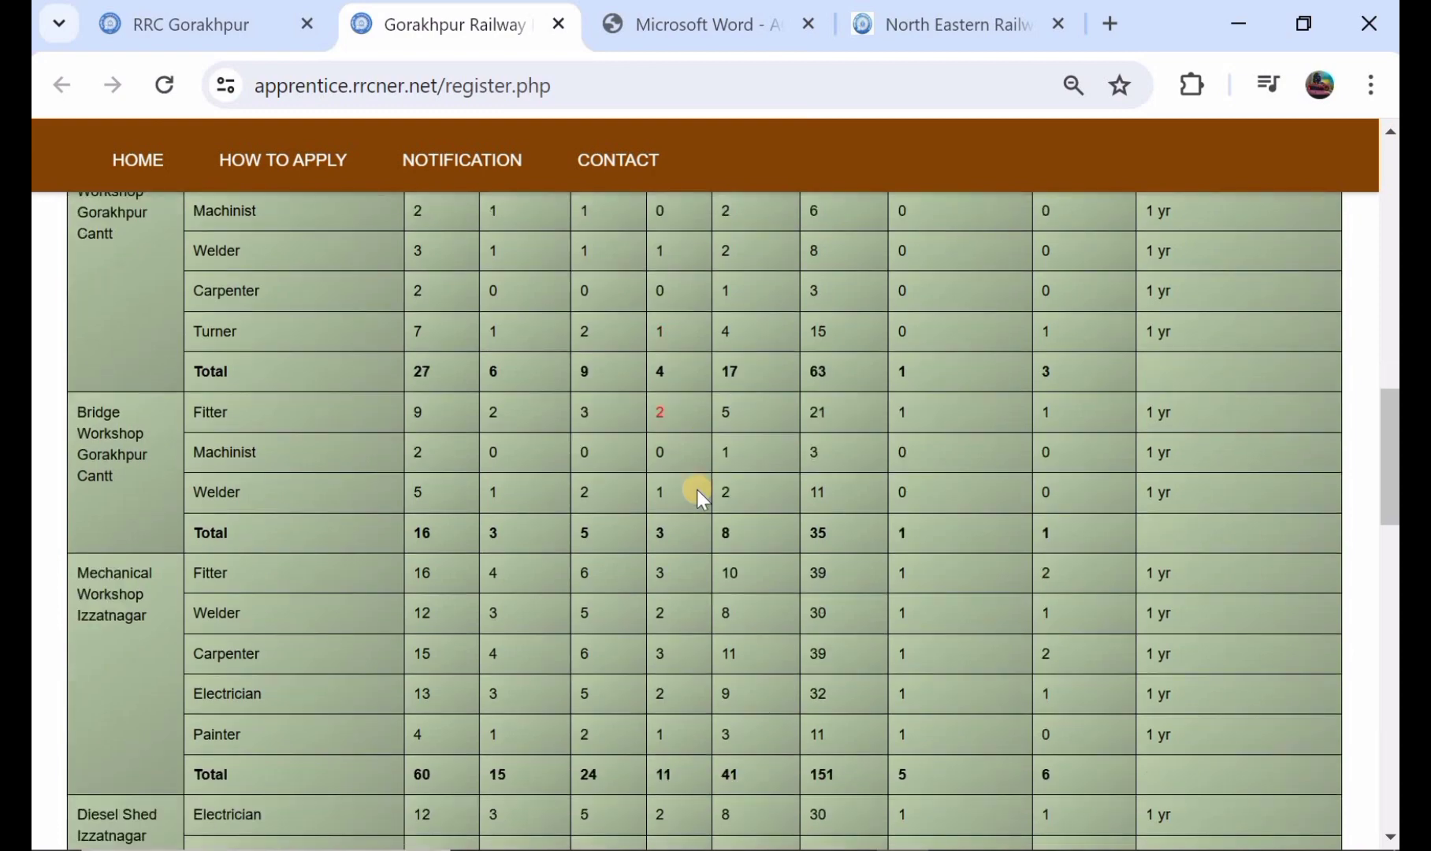
scroll(696, 489, "down", 11)
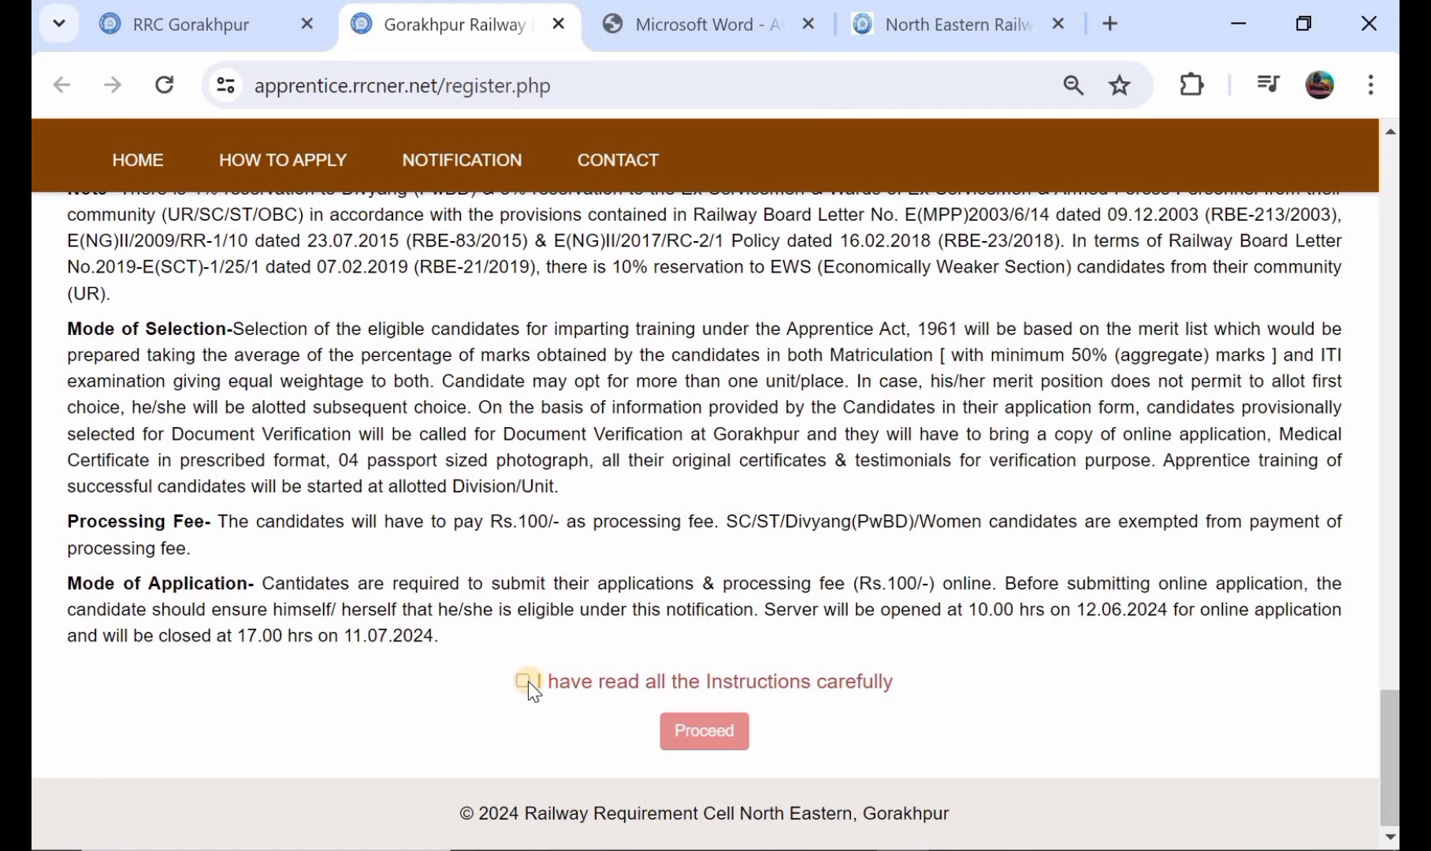
left_click(525, 681)
left_click(697, 732)
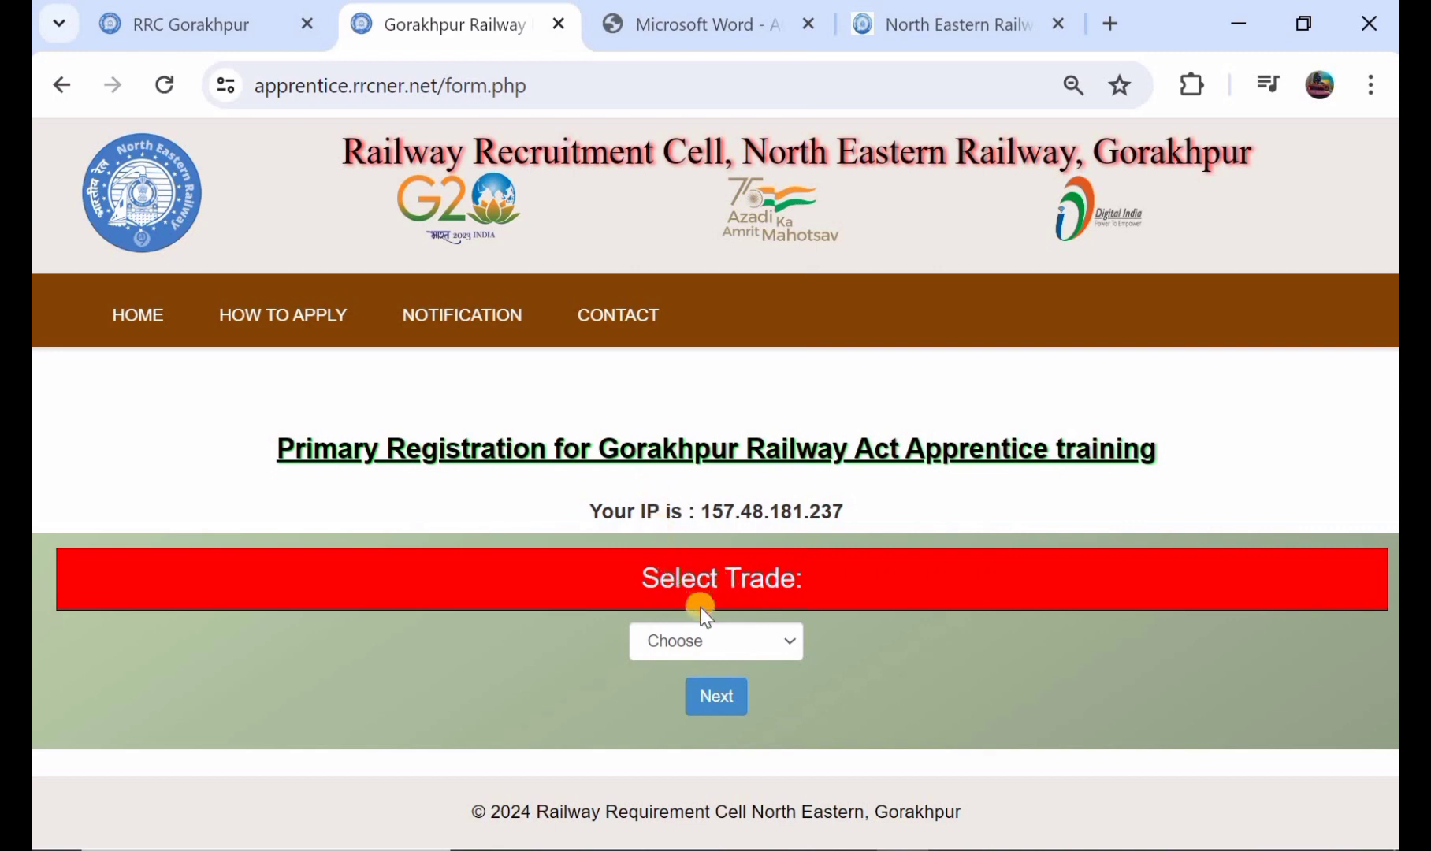
Step: Select Electrician as the trade and continue to the PwBD information
left_click(721, 641)
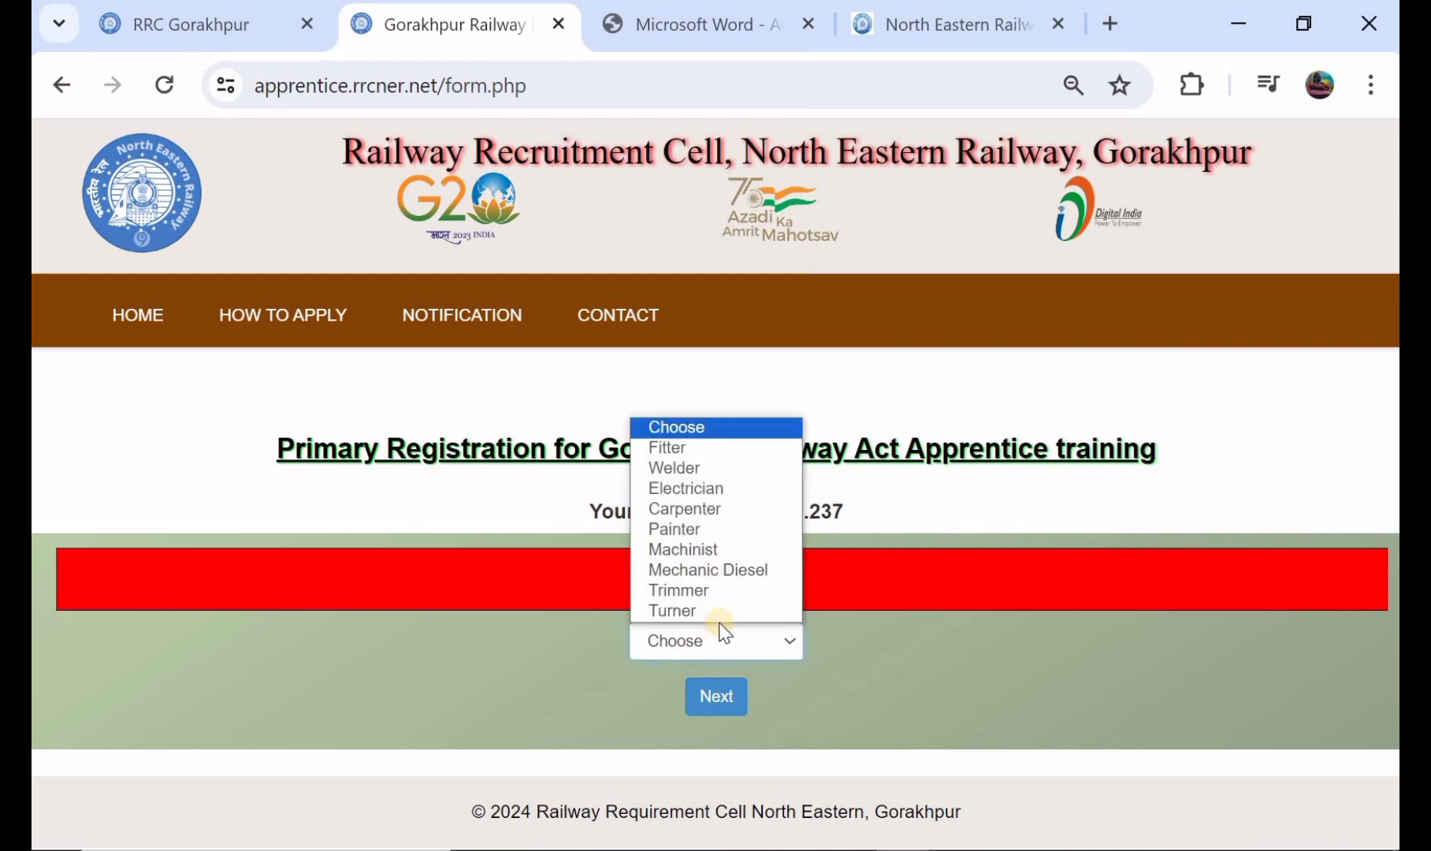
left_click(704, 488)
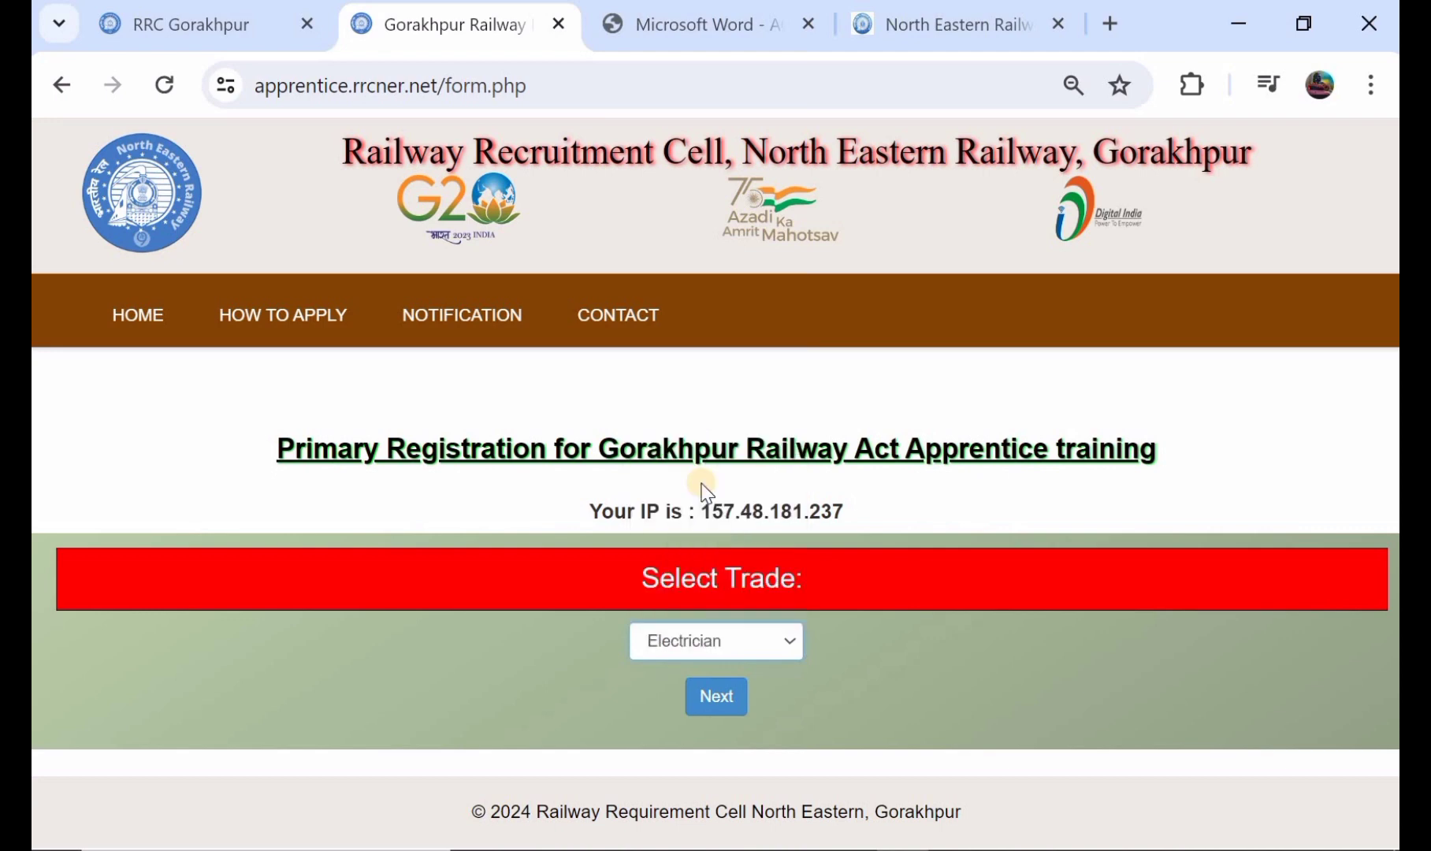
left_click(707, 688)
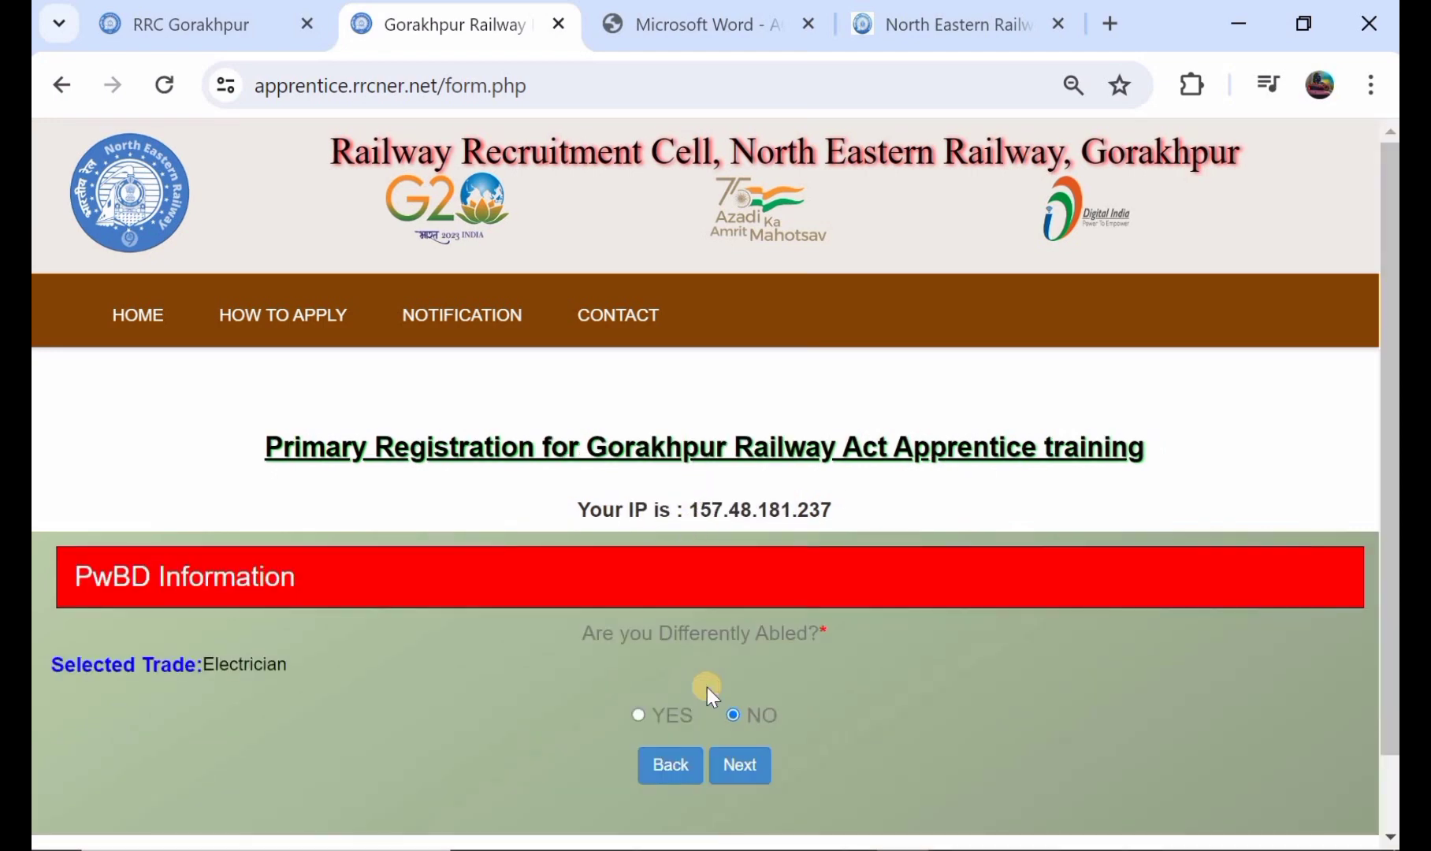
Step: Answer NO to being differently abled and submit the answer to bring up the selection summary
scroll(628, 669, "down", 1)
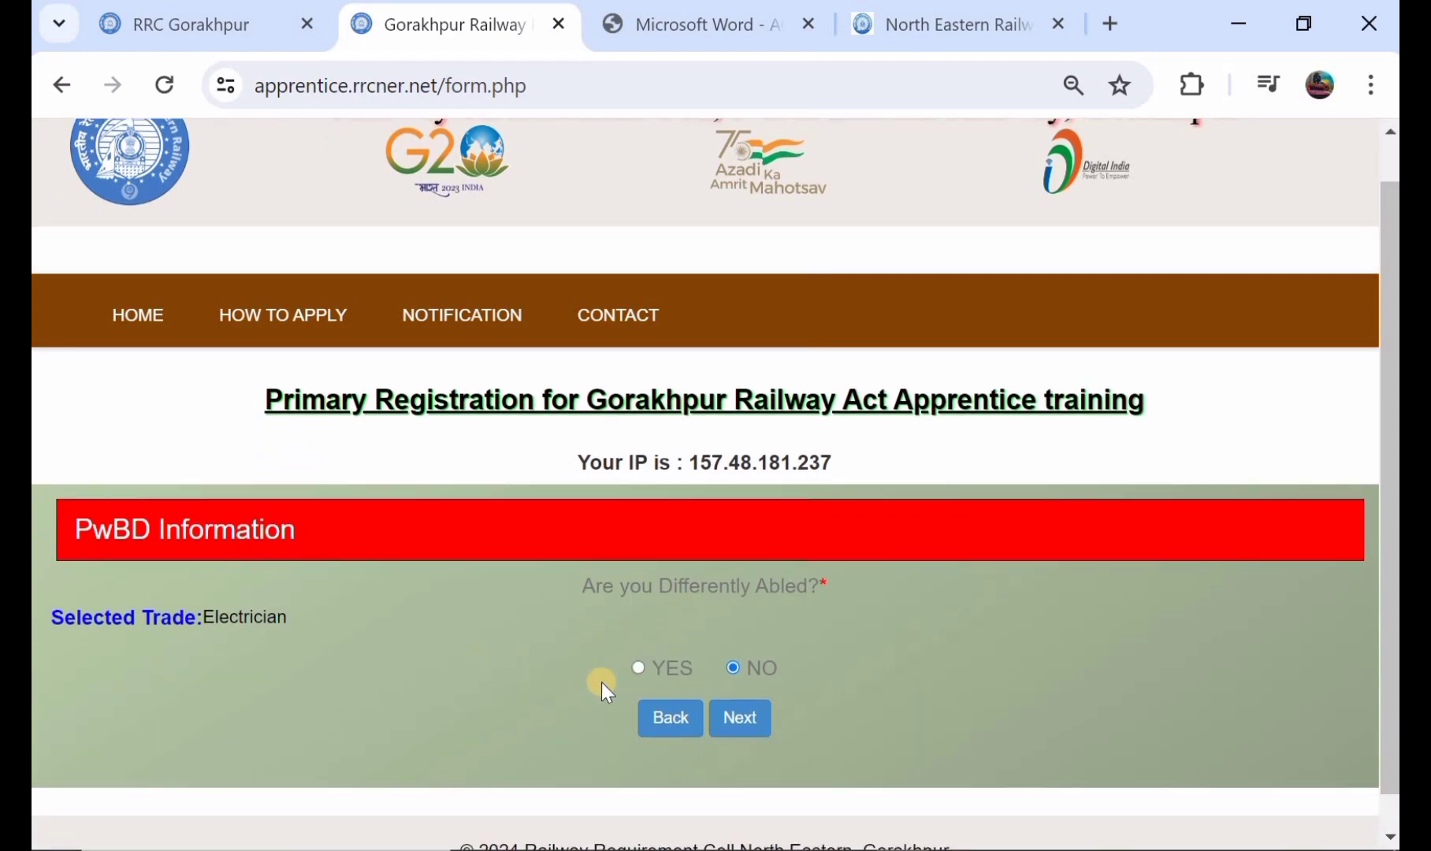
left_click(641, 668)
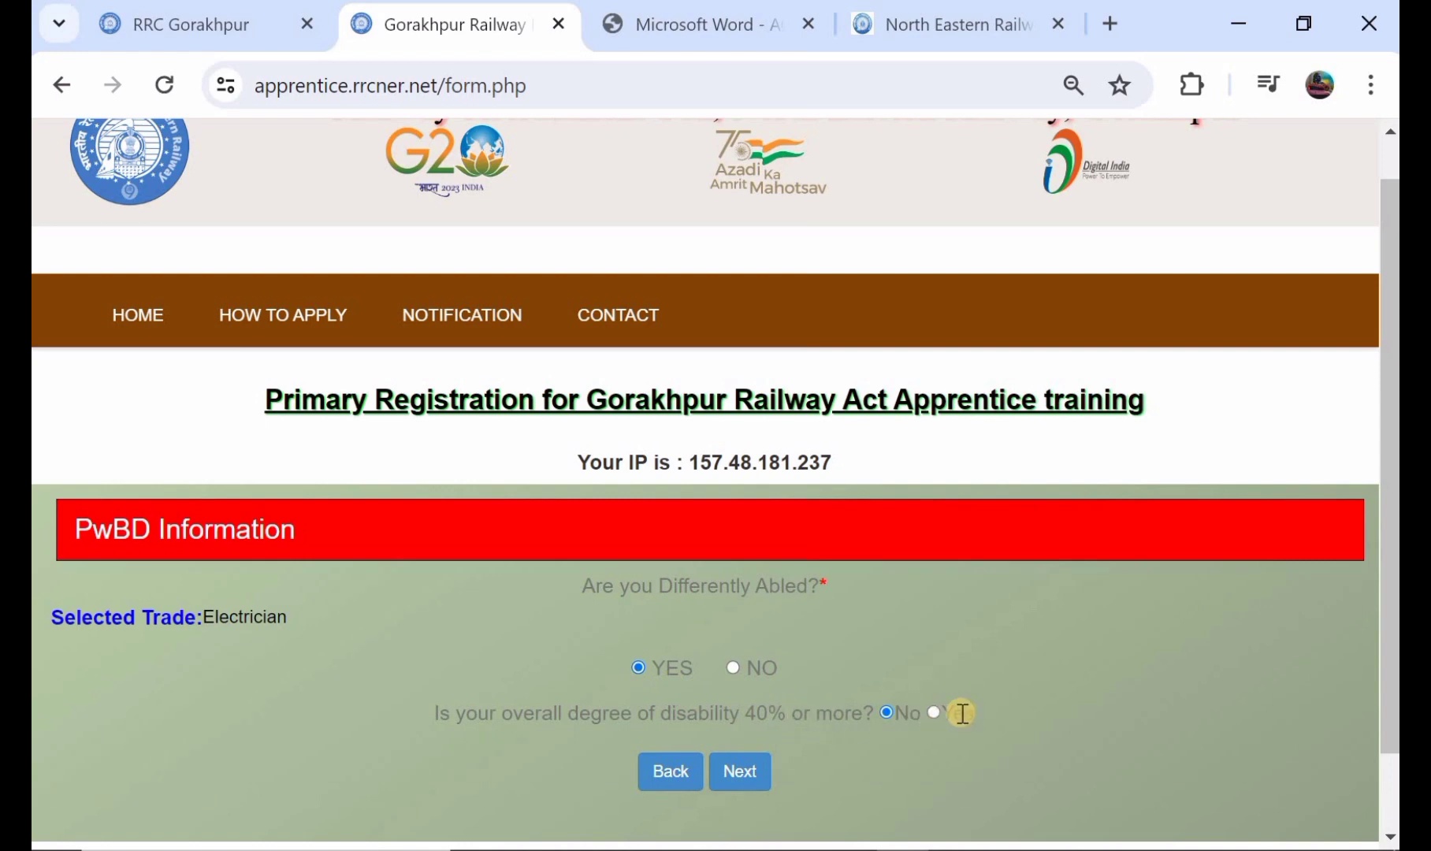
left_click(734, 668)
left_click(738, 718)
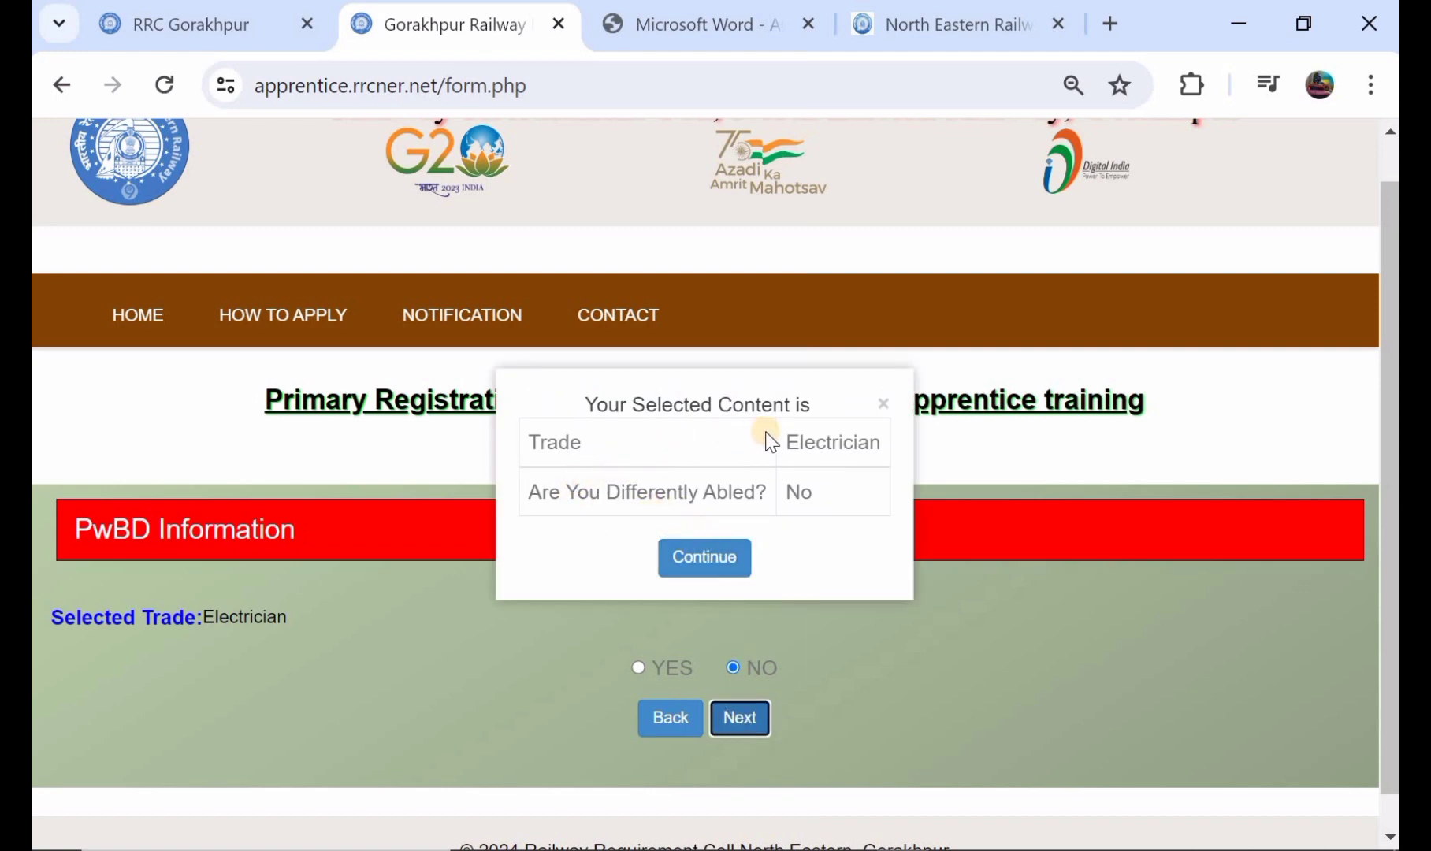
Step: Accept the selected trade and disability answer to open the application form, and enter the candidate's name
left_click(710, 550)
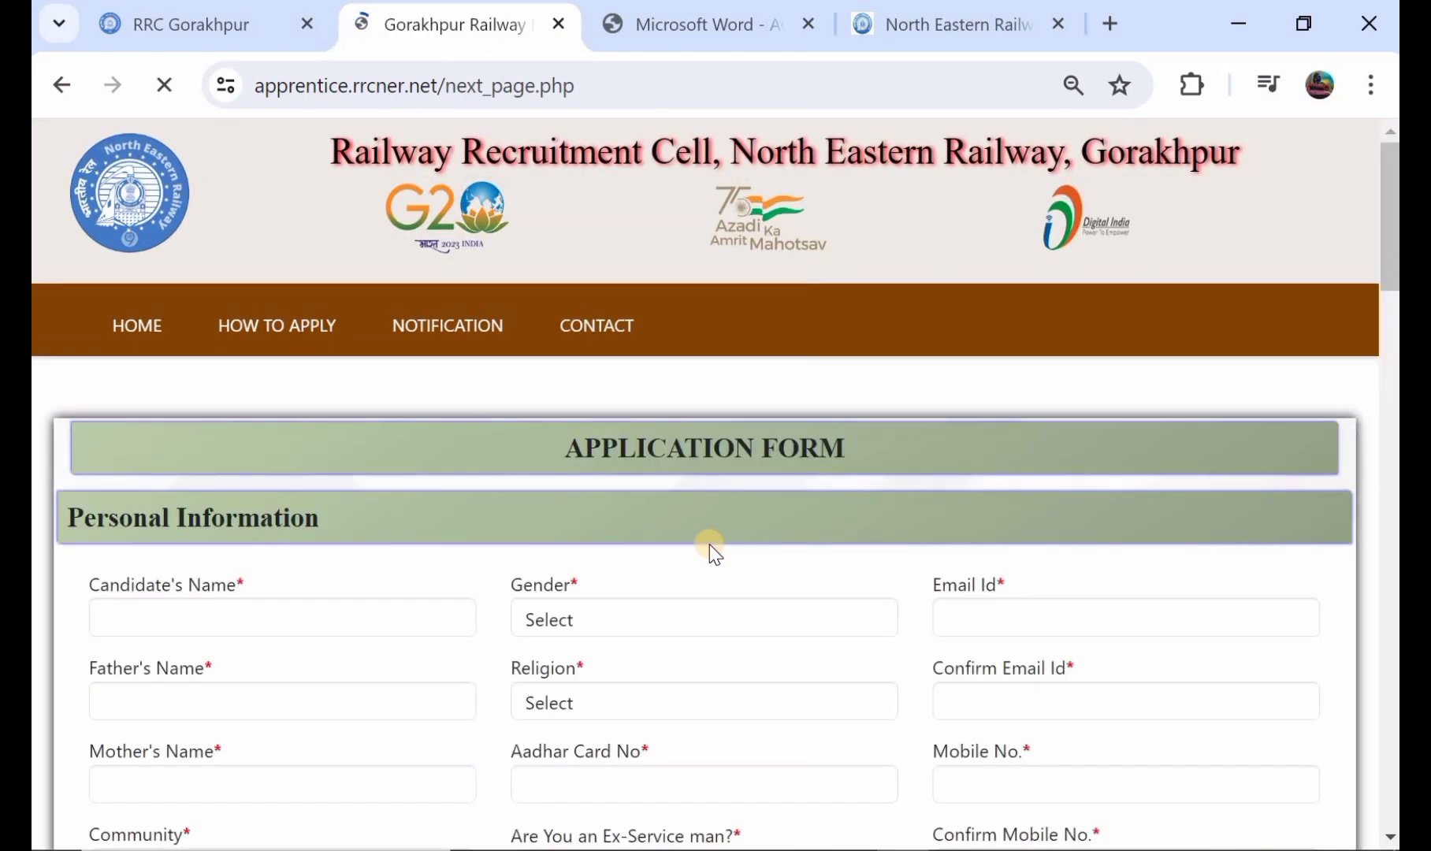
scroll(710, 549, "down", 1)
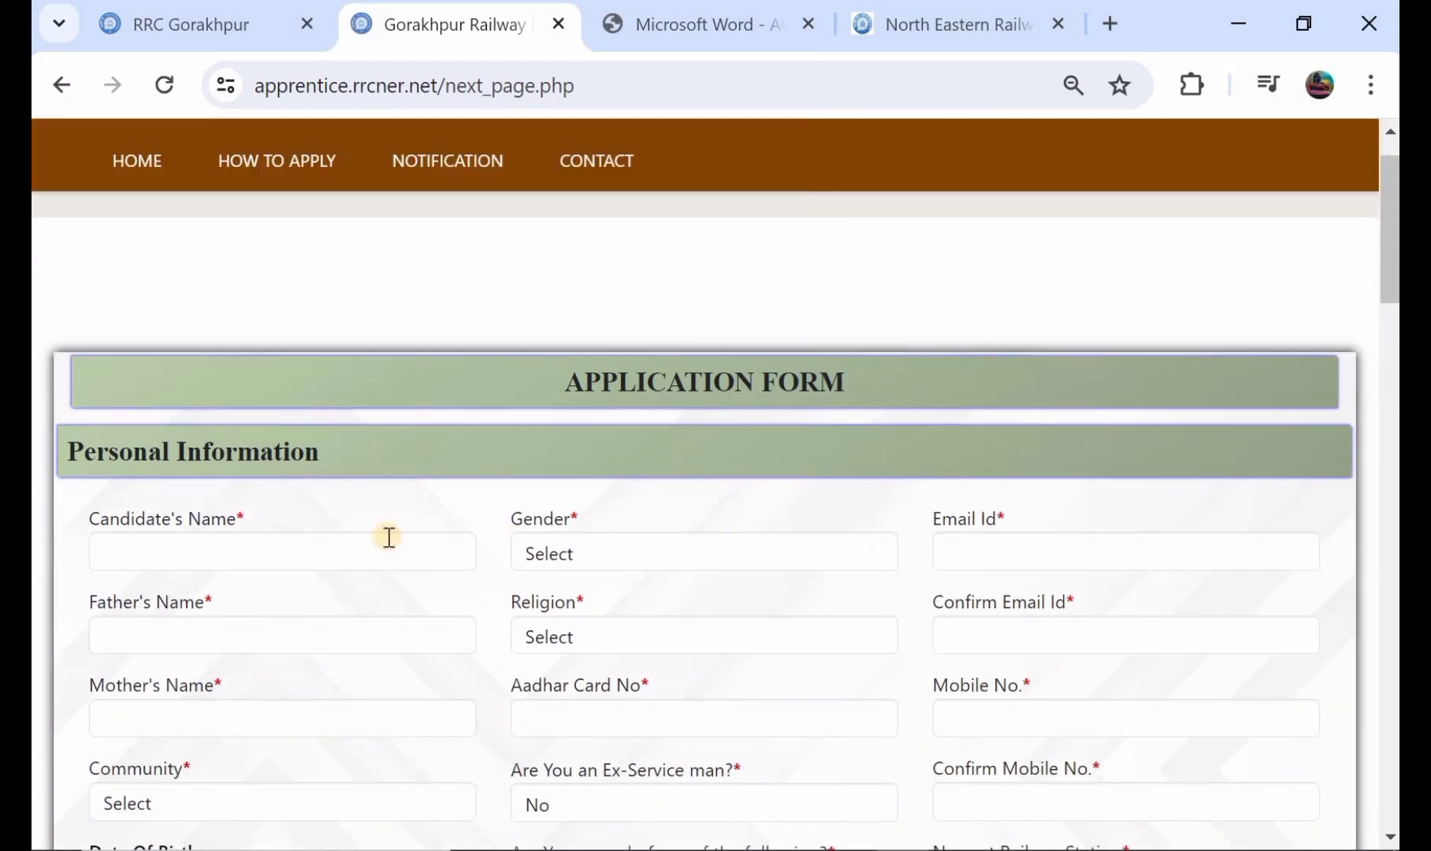
scroll(389, 536, "down", 1)
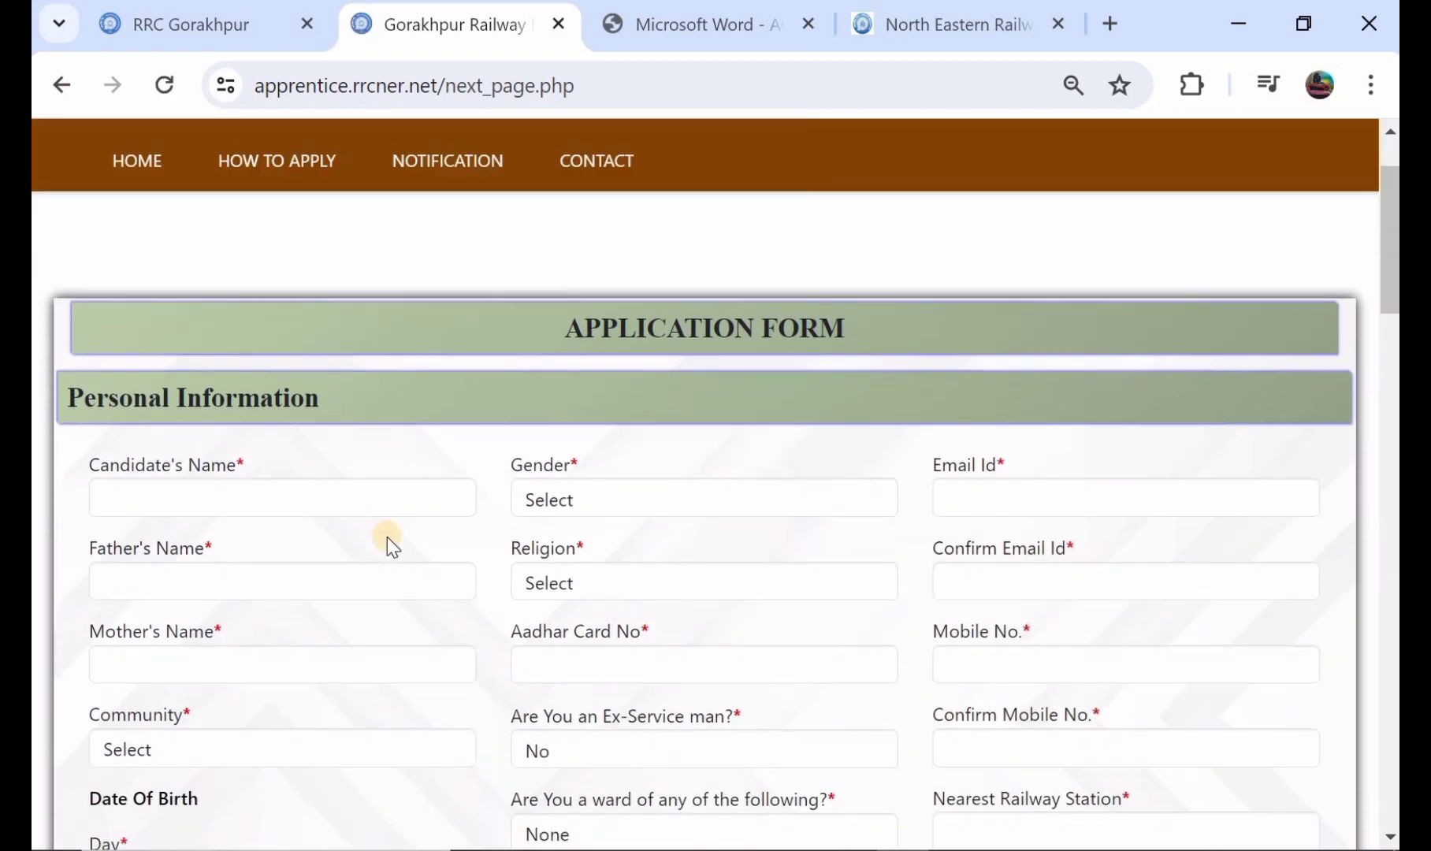
left_click(310, 504)
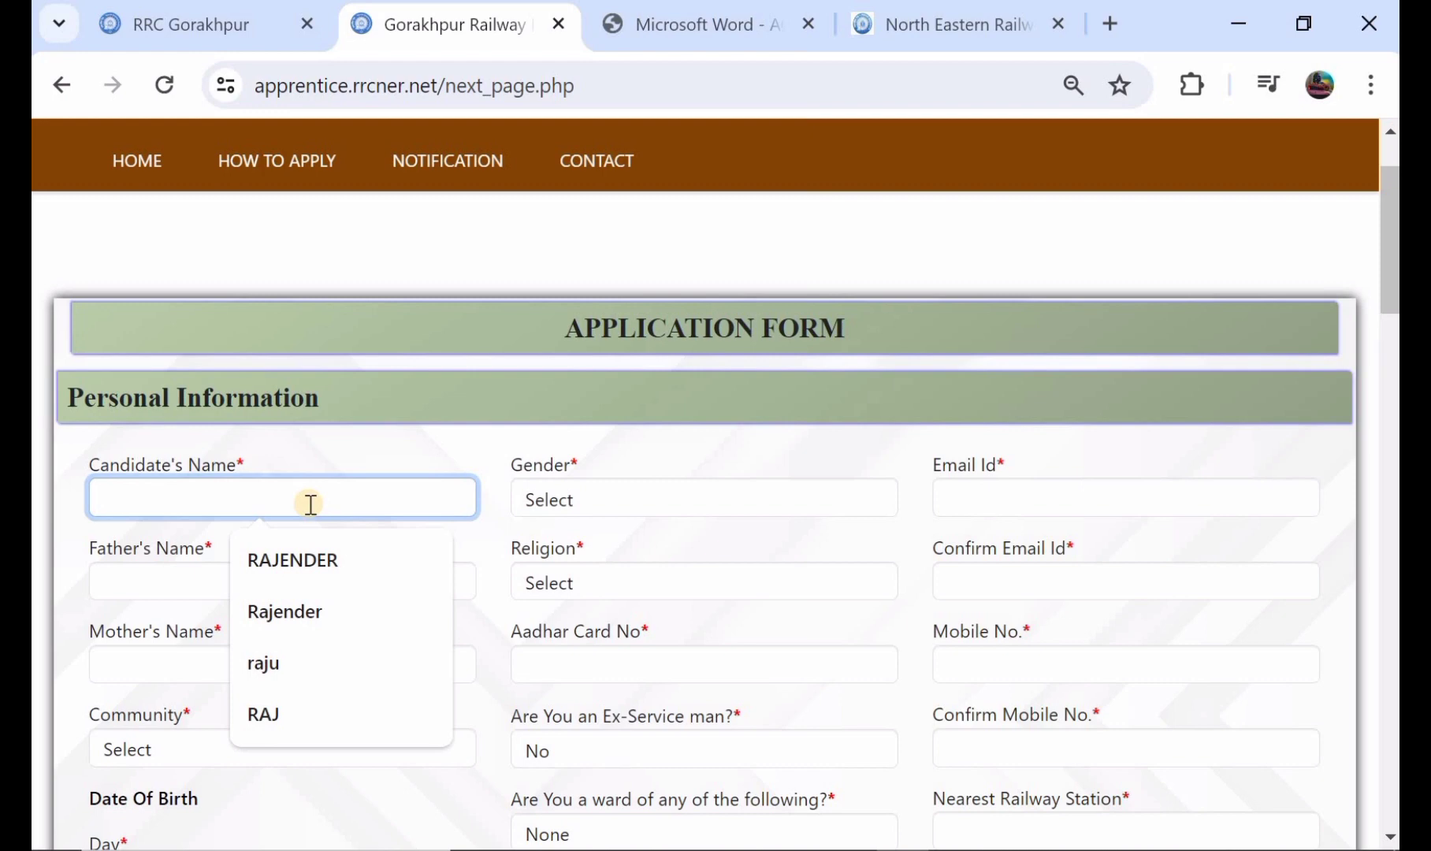
type("RAJENDER")
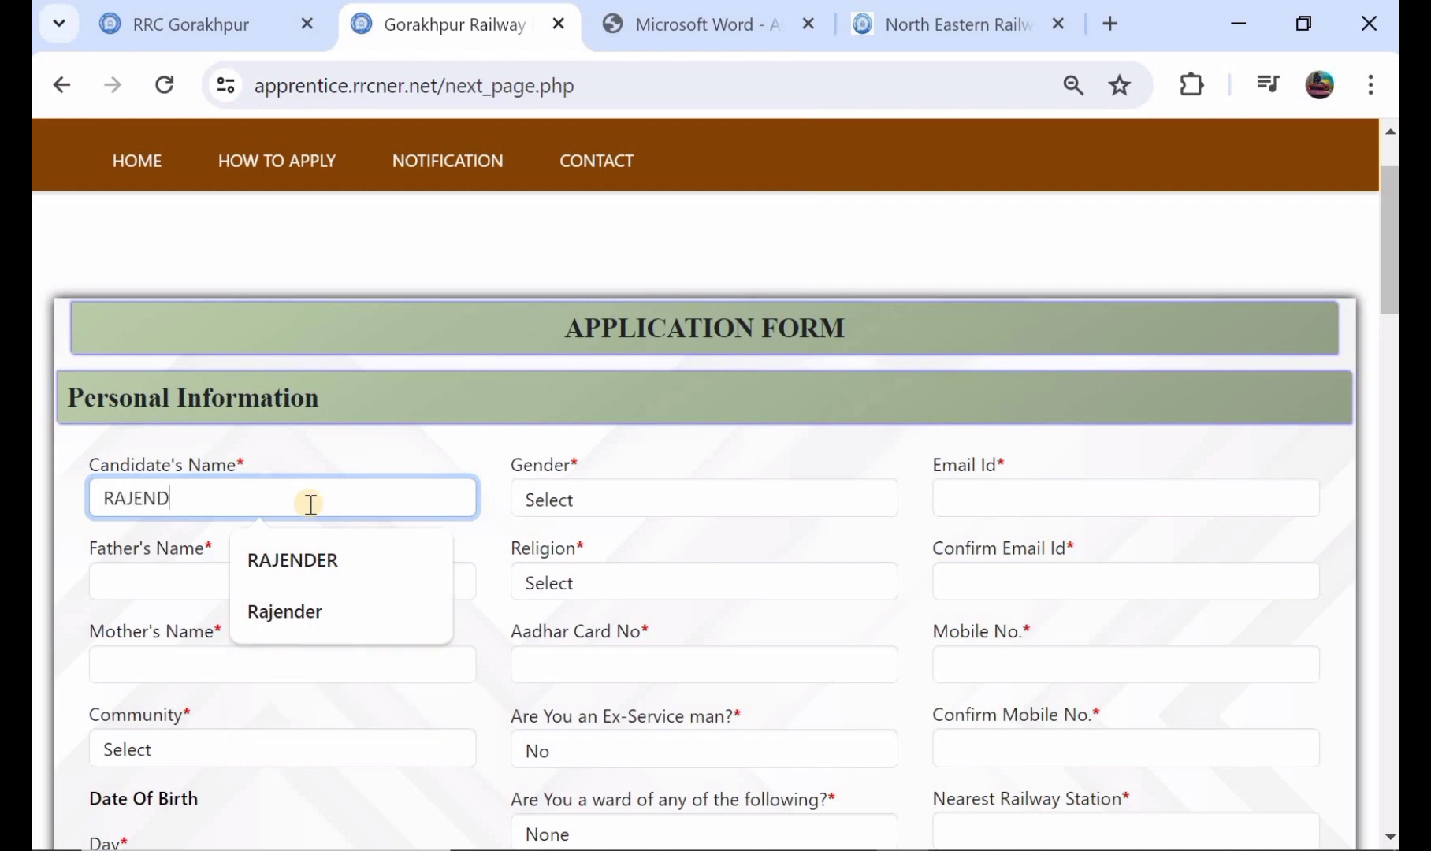
Step: Set the gender to Male and enter the father's name in the personal information
left_click(586, 507)
left_click(597, 556)
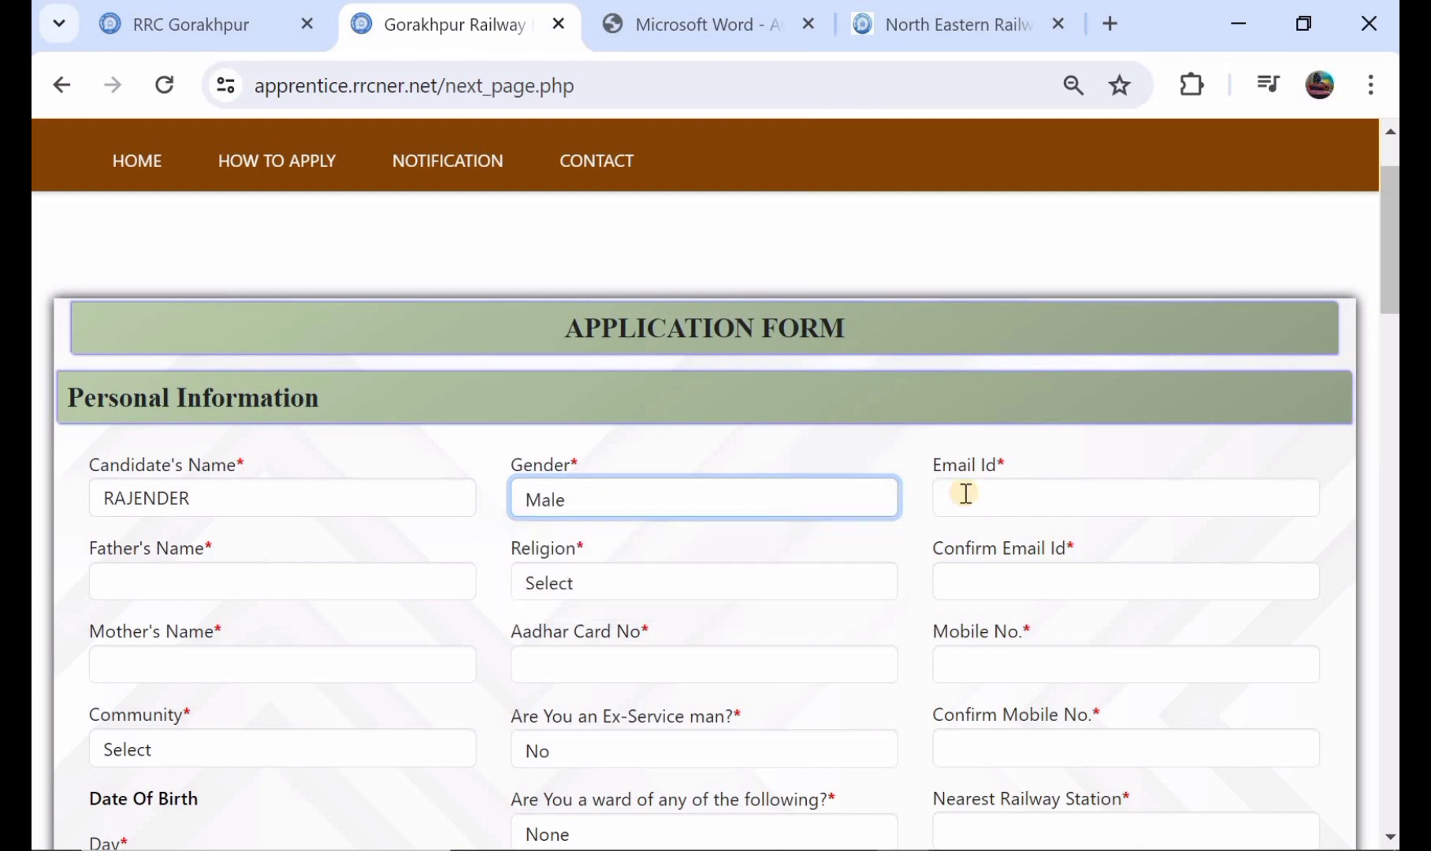
left_click(990, 496)
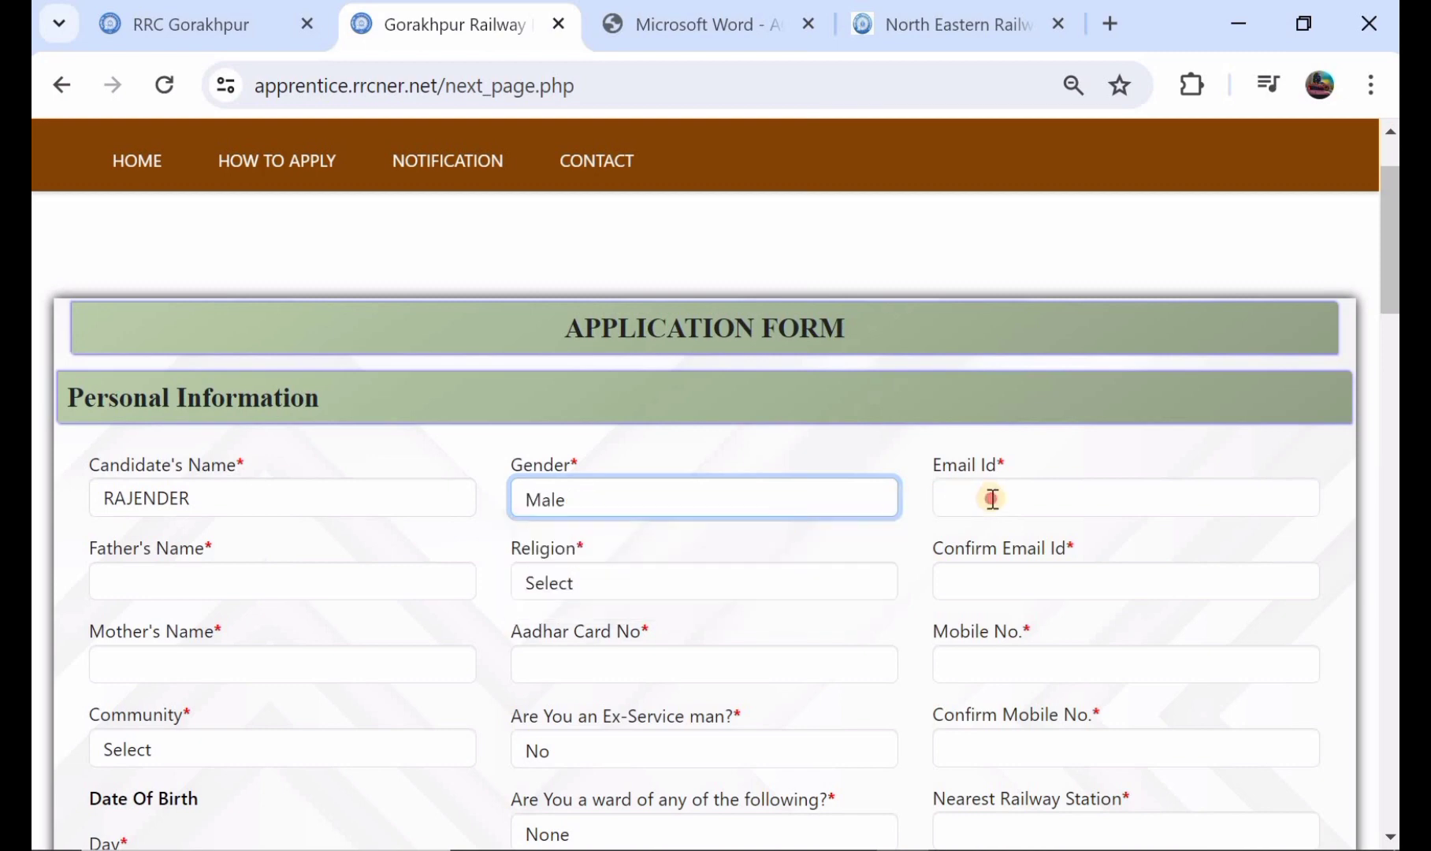
left_click(300, 593)
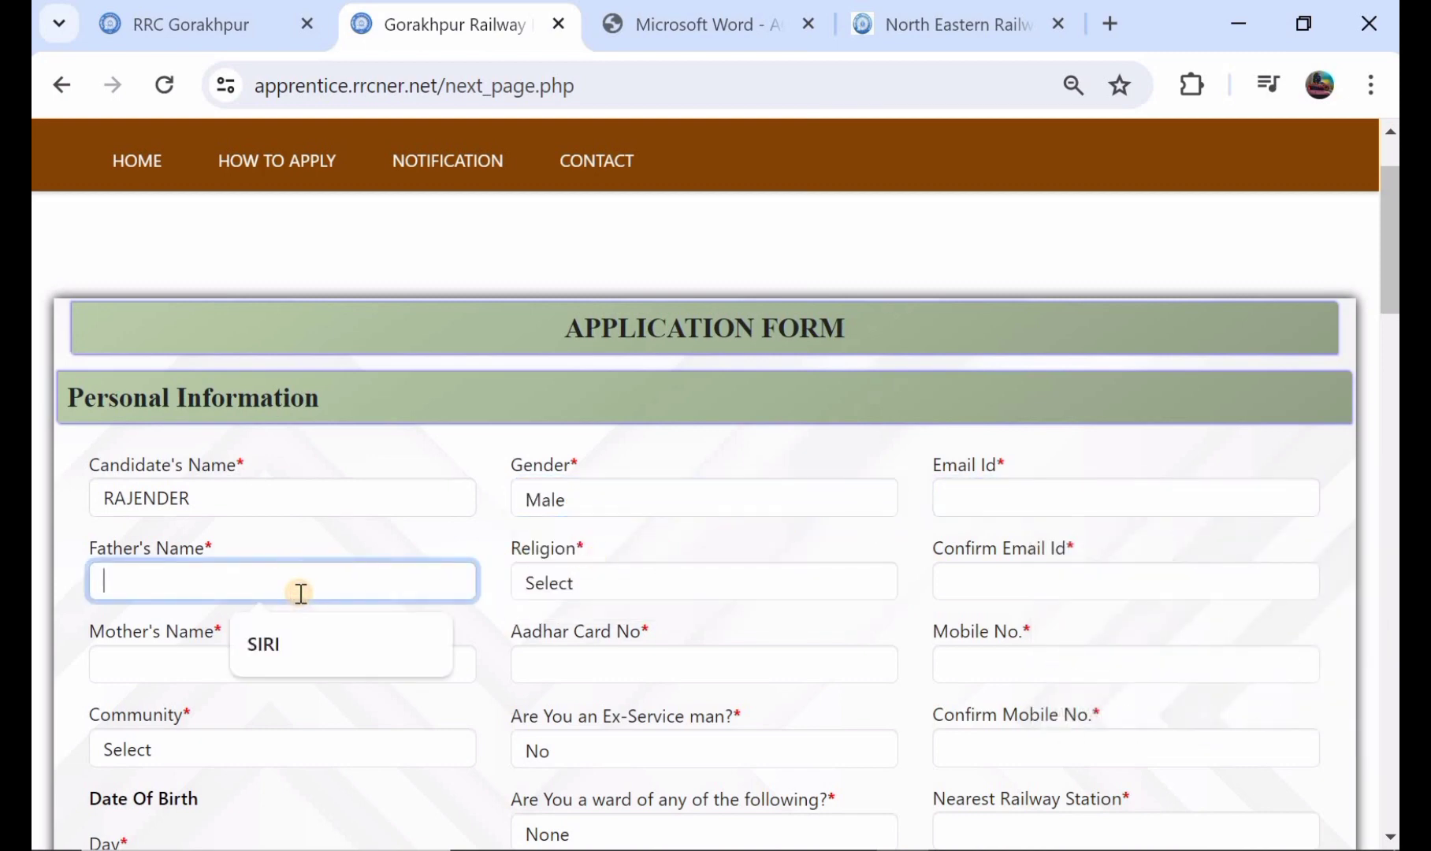
type("SIRI")
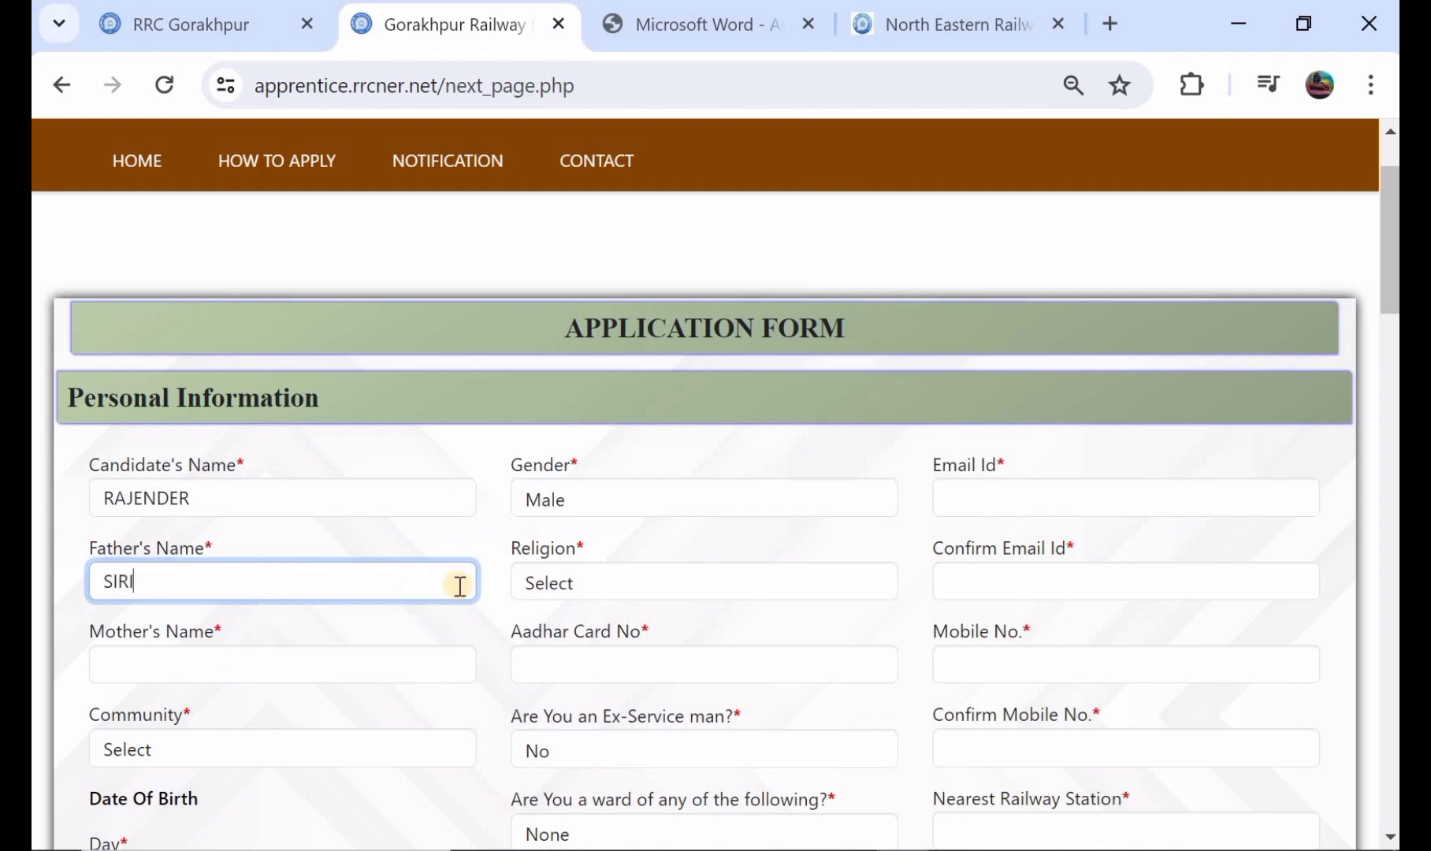
Step: Set the religion to Hindu and enter the mother's name in the personal information
scroll(464, 585, "down", 1)
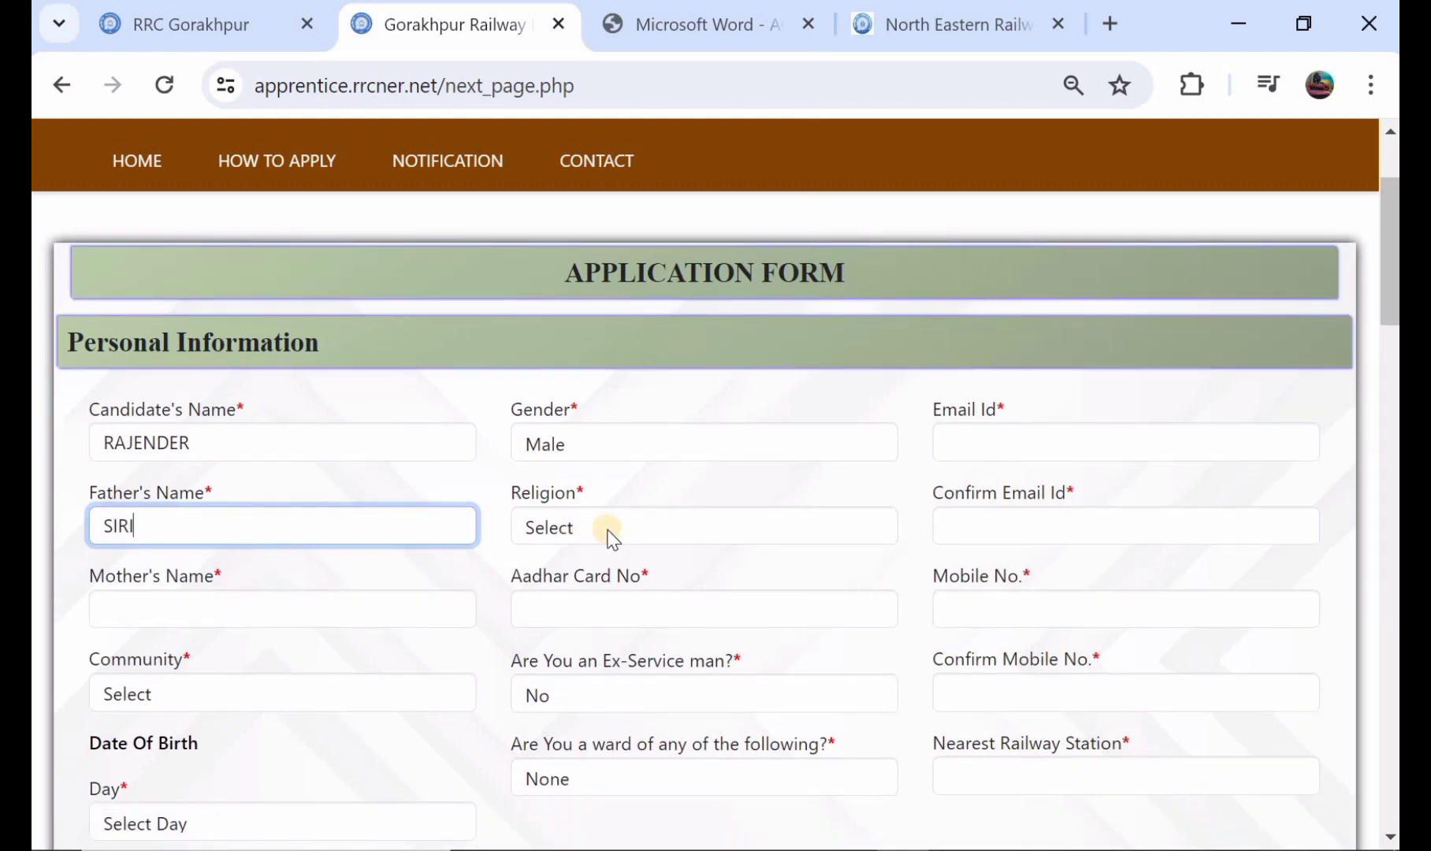
left_click(607, 530)
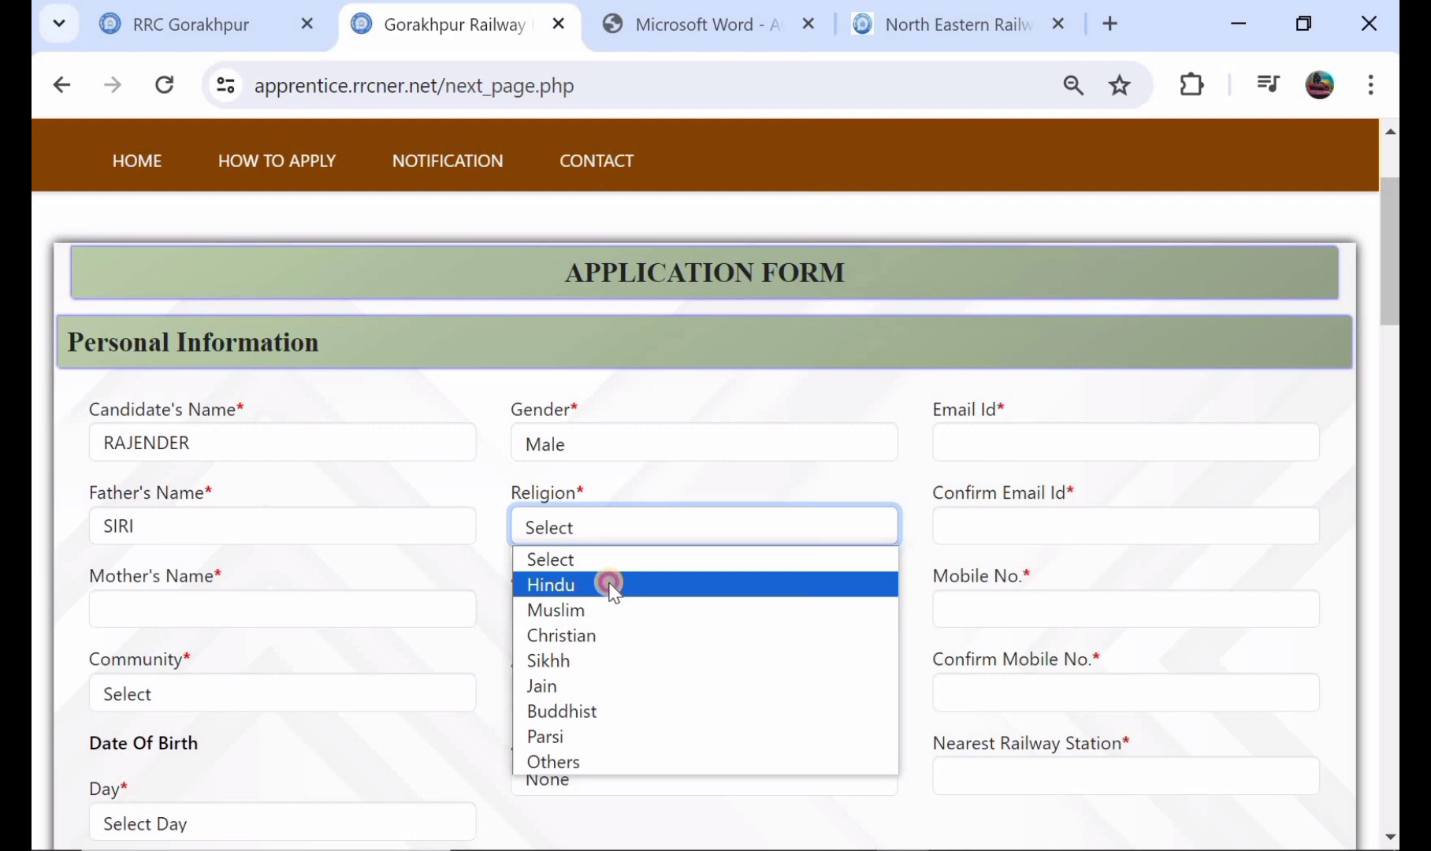
left_click(607, 584)
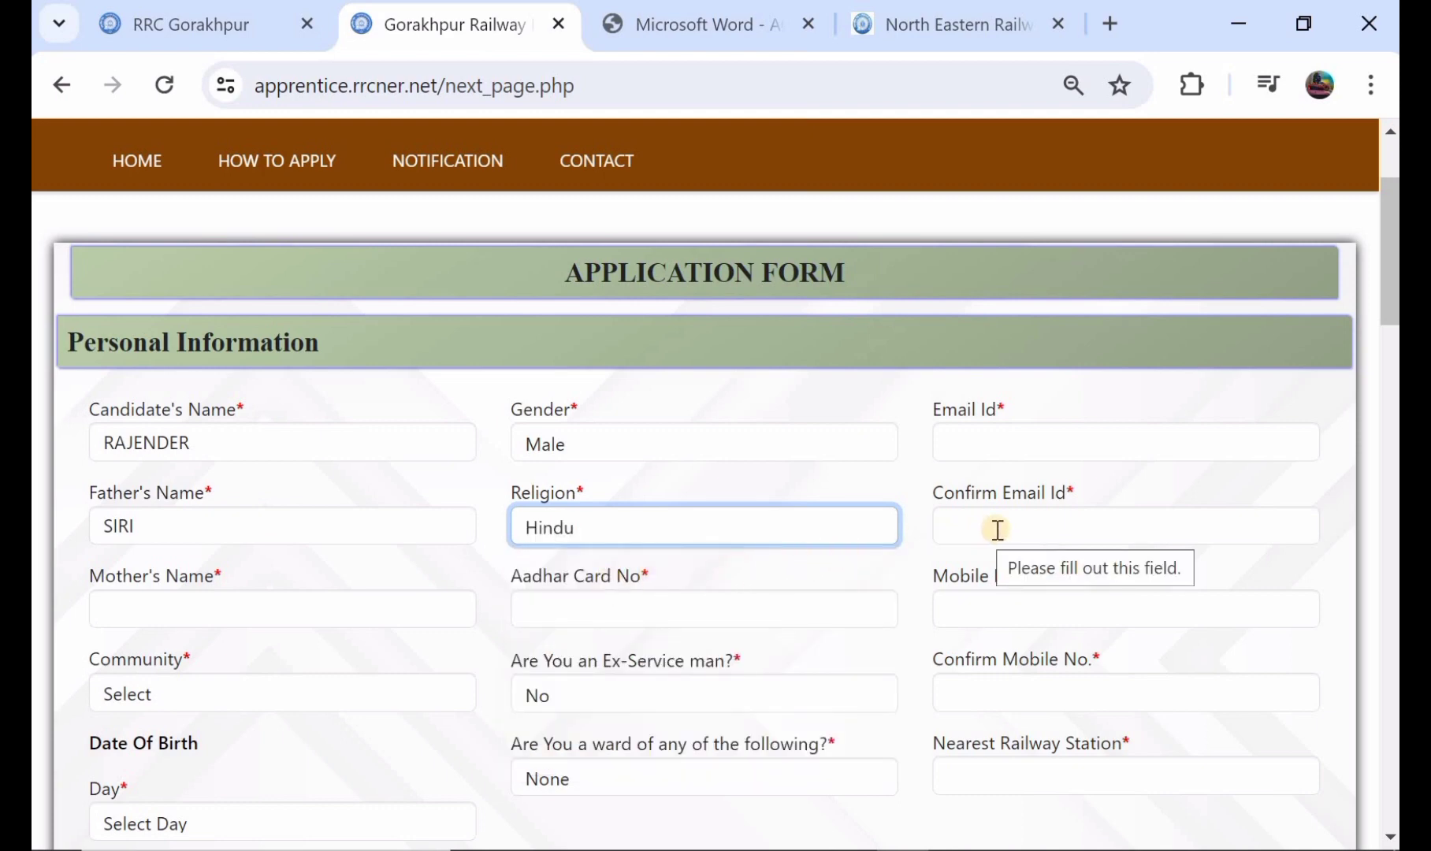
scroll(585, 533, "down", 1)
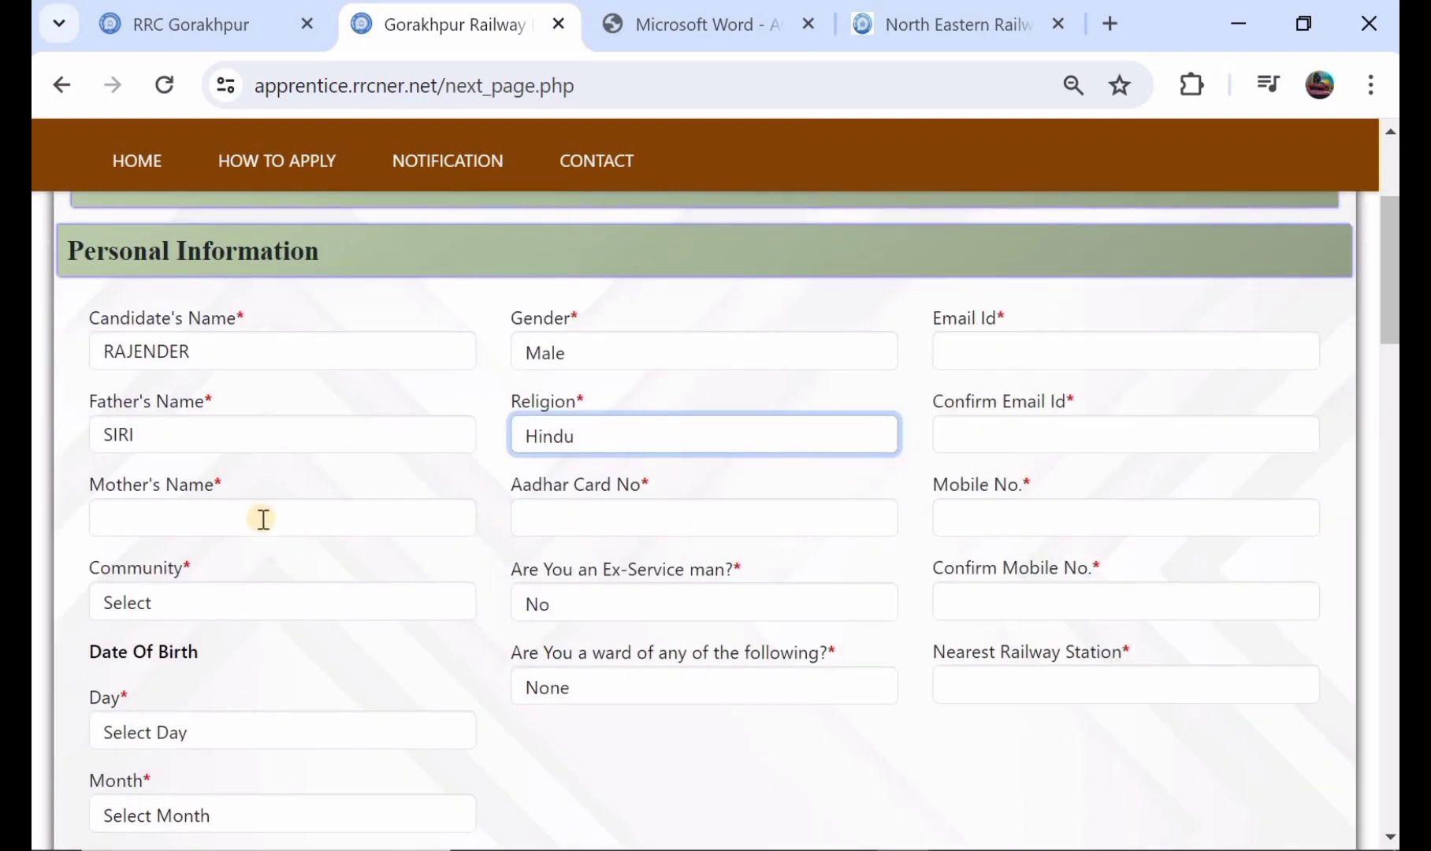
left_click(263, 519)
type("KALAA")
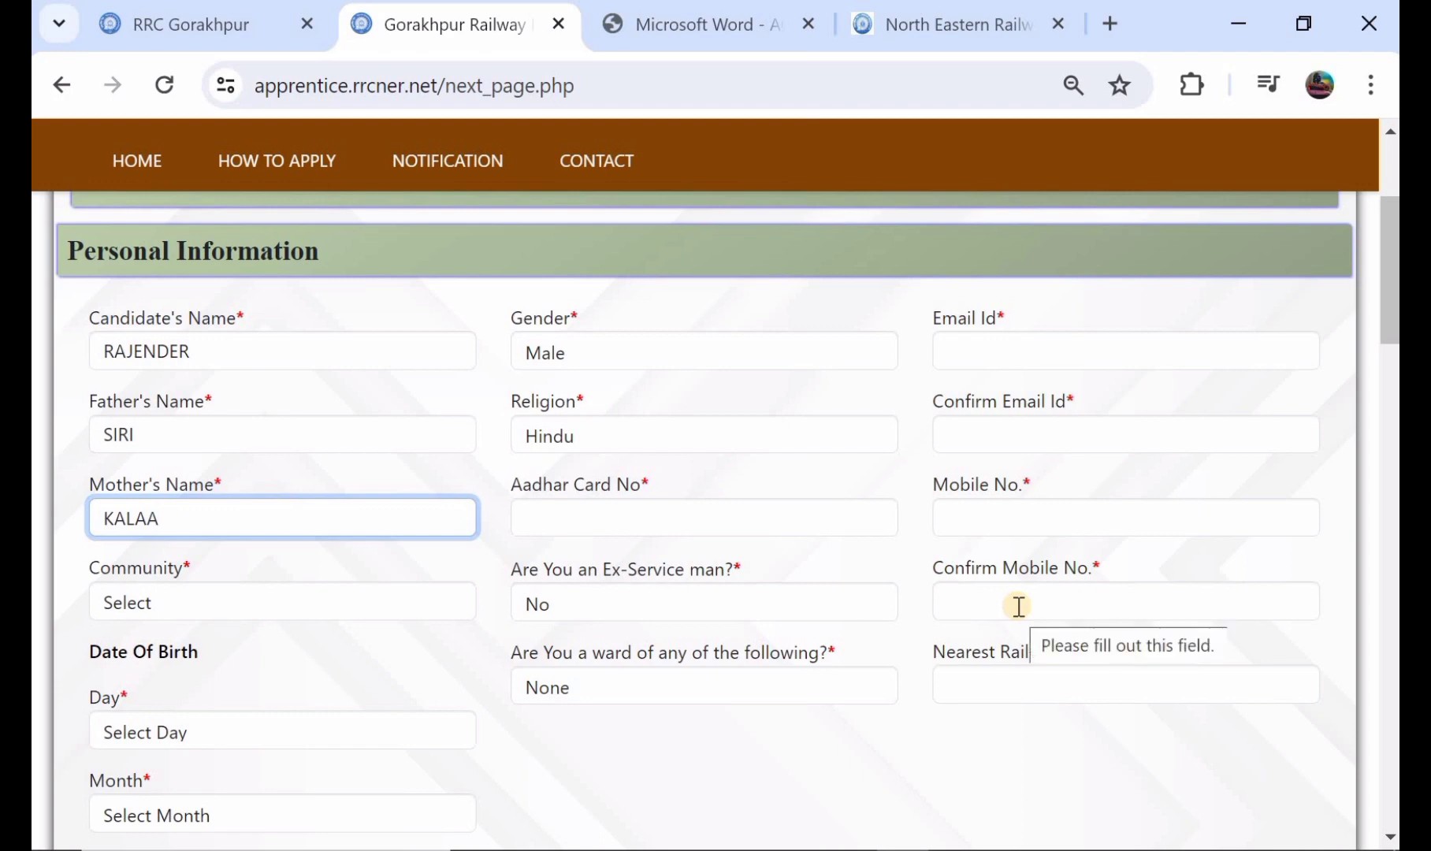
Step: Set the candidate's community to ST
scroll(482, 584, "down", 1)
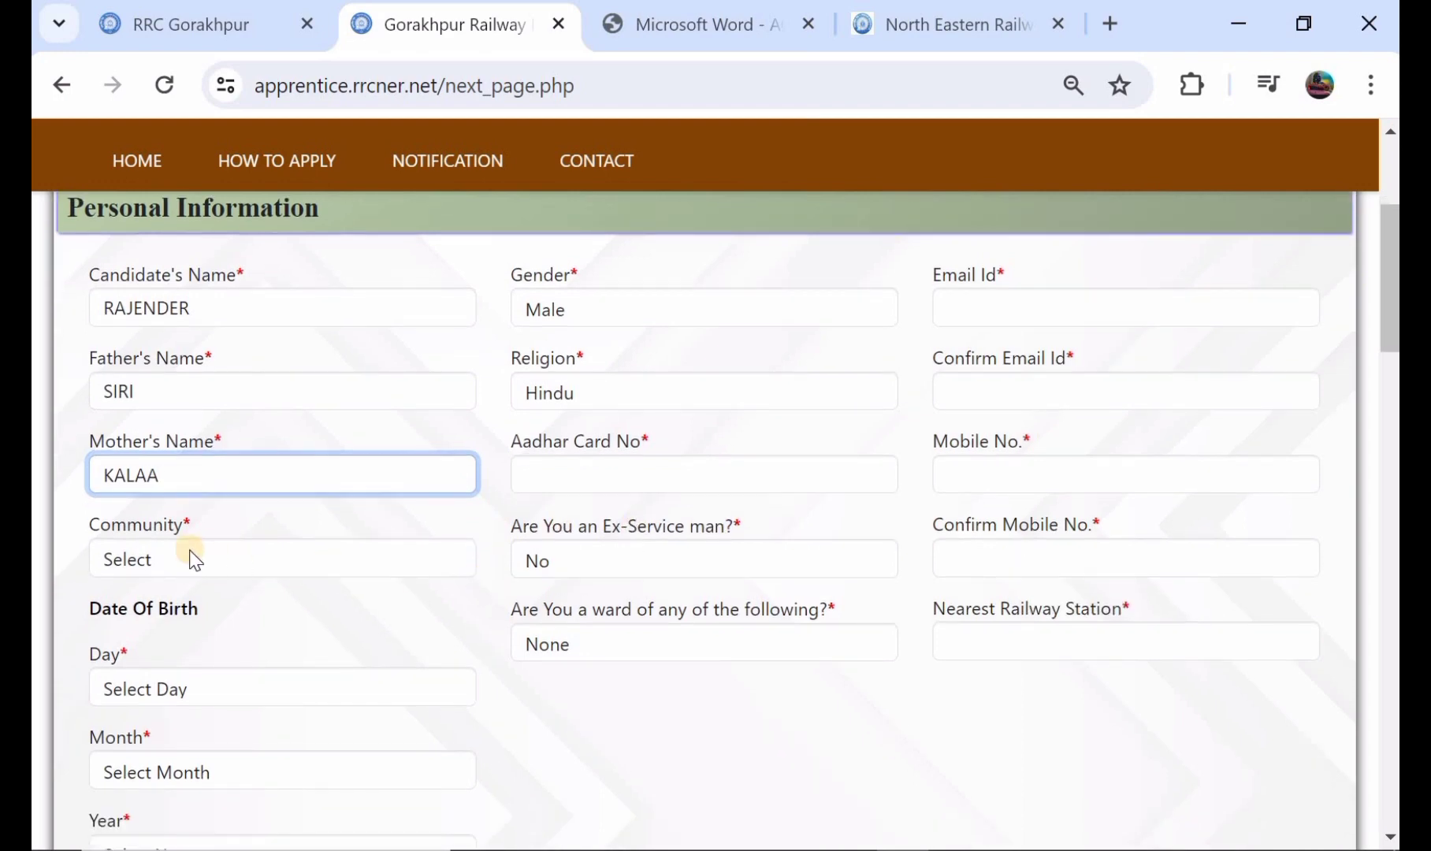
left_click(195, 560)
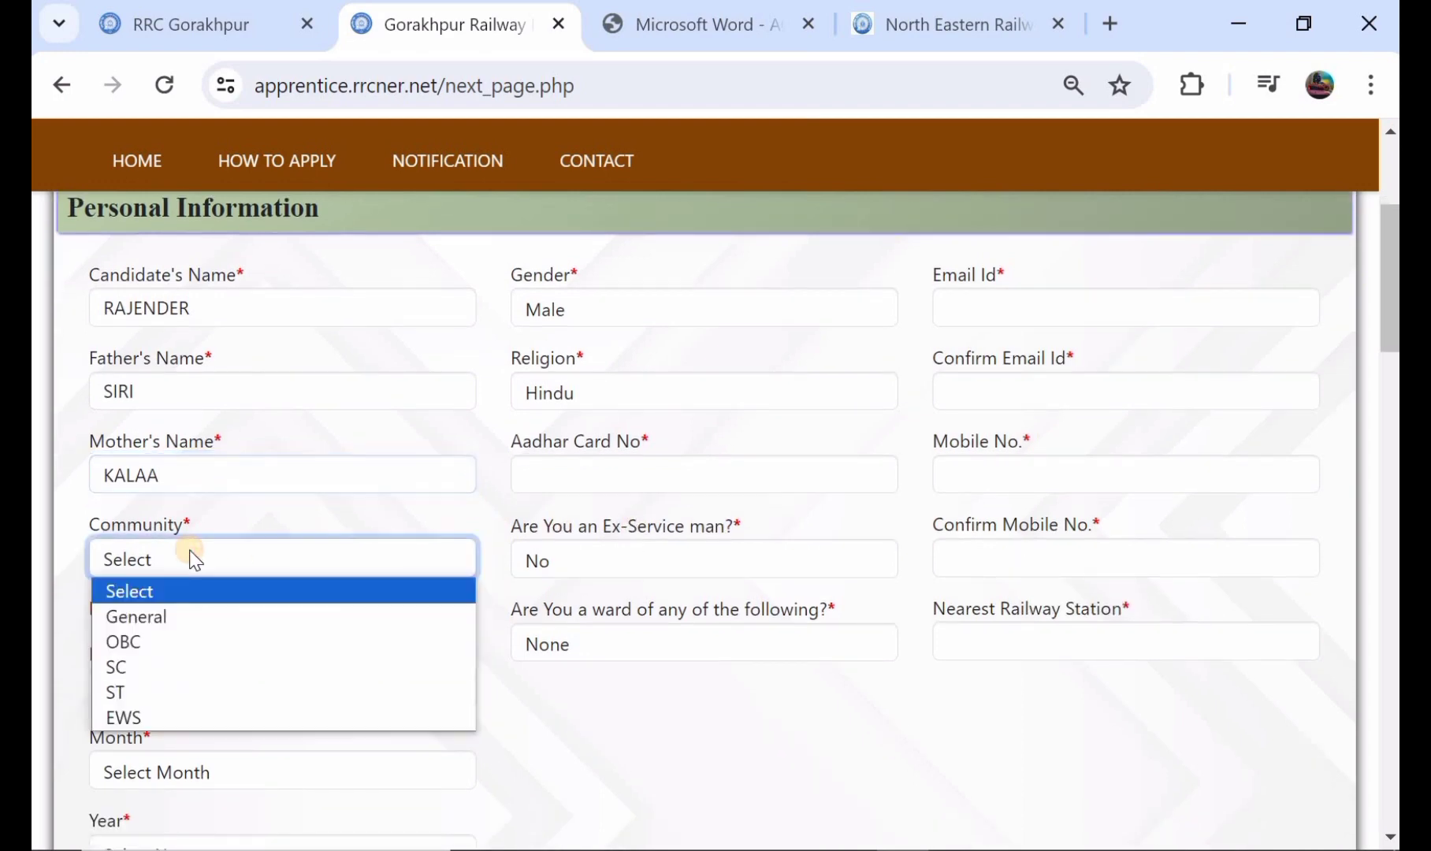
left_click(193, 641)
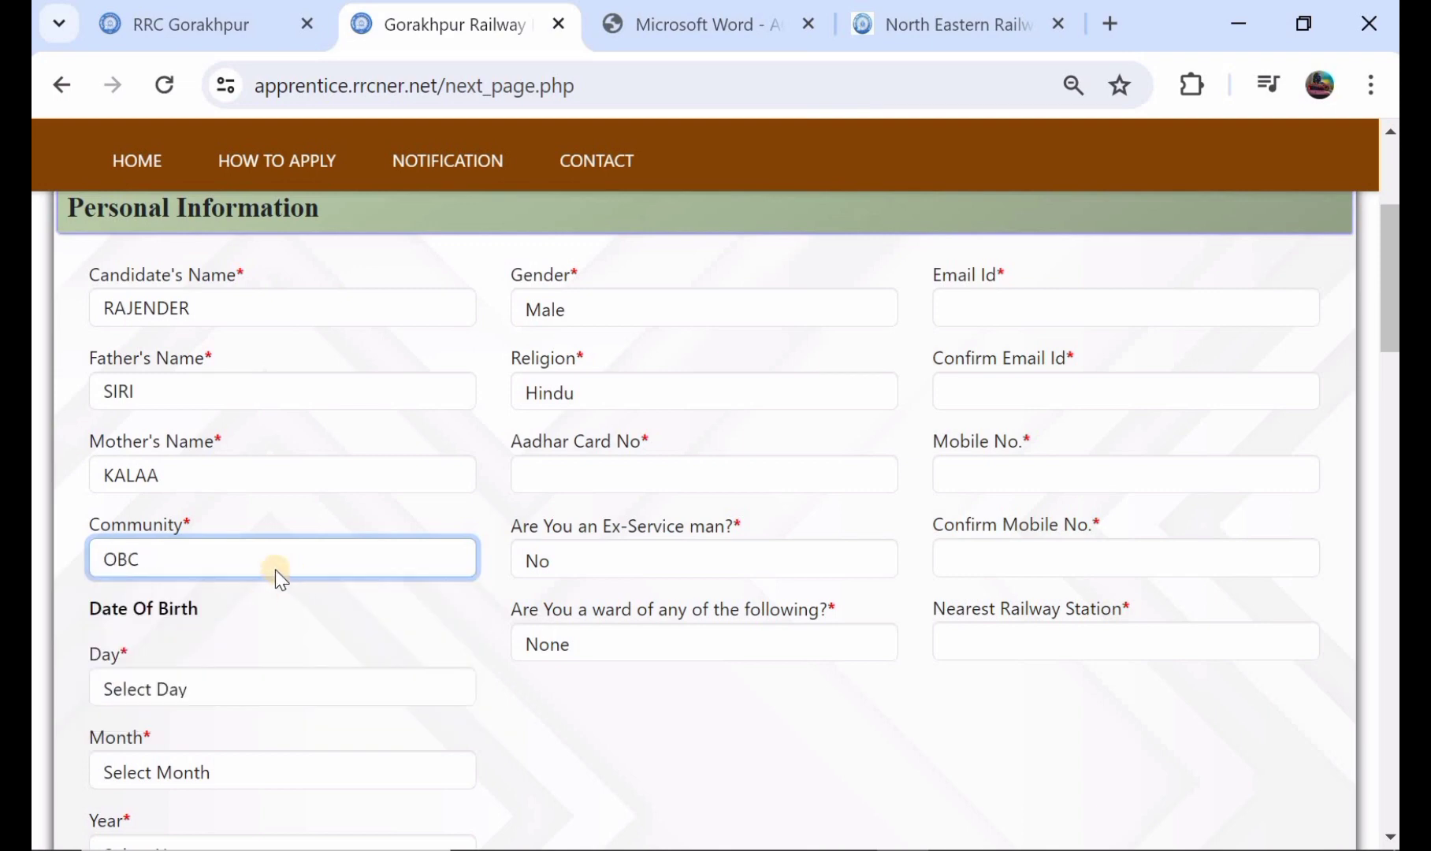
left_click(361, 559)
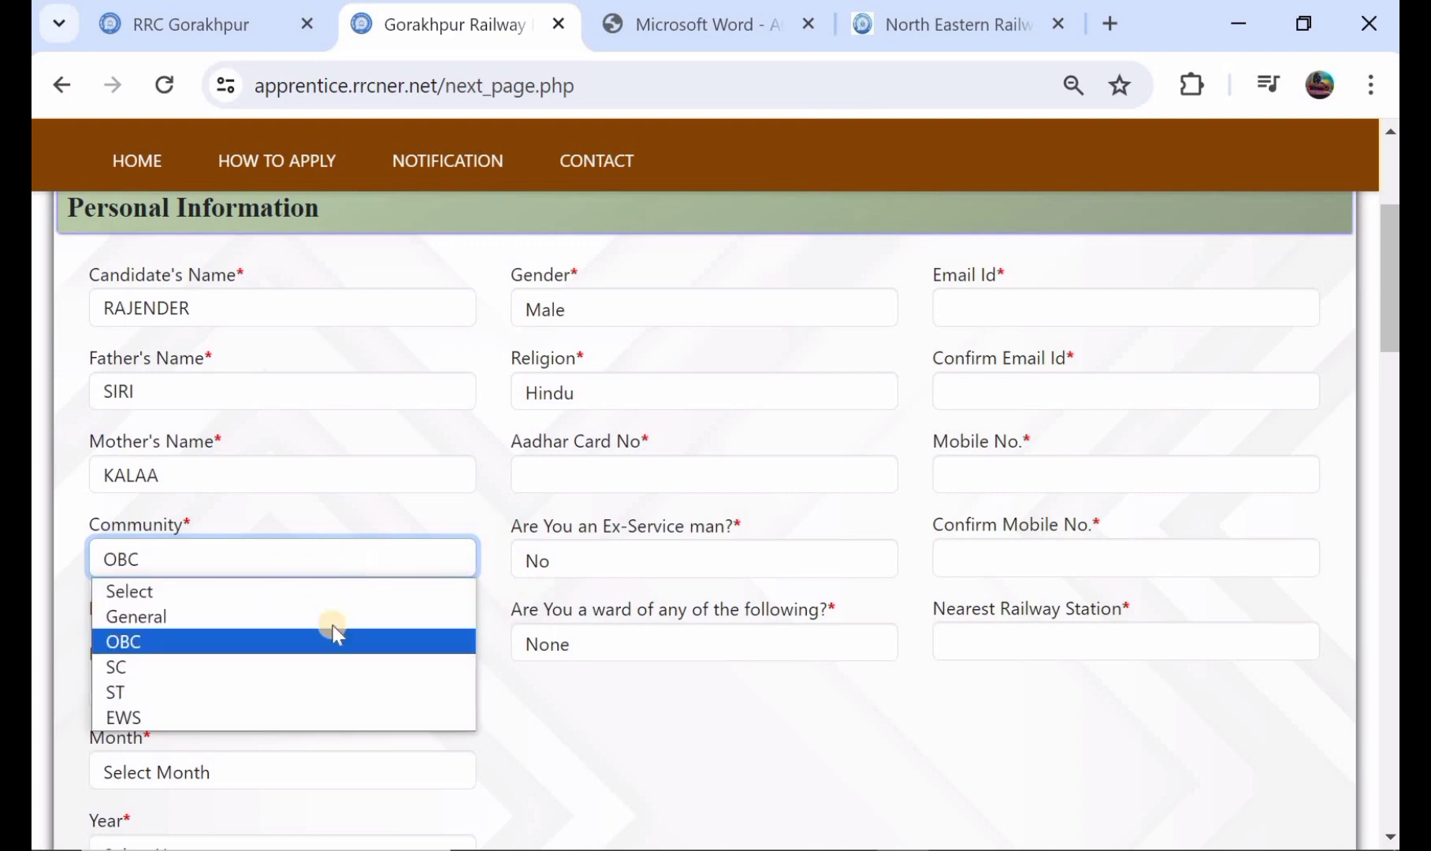
left_click(317, 694)
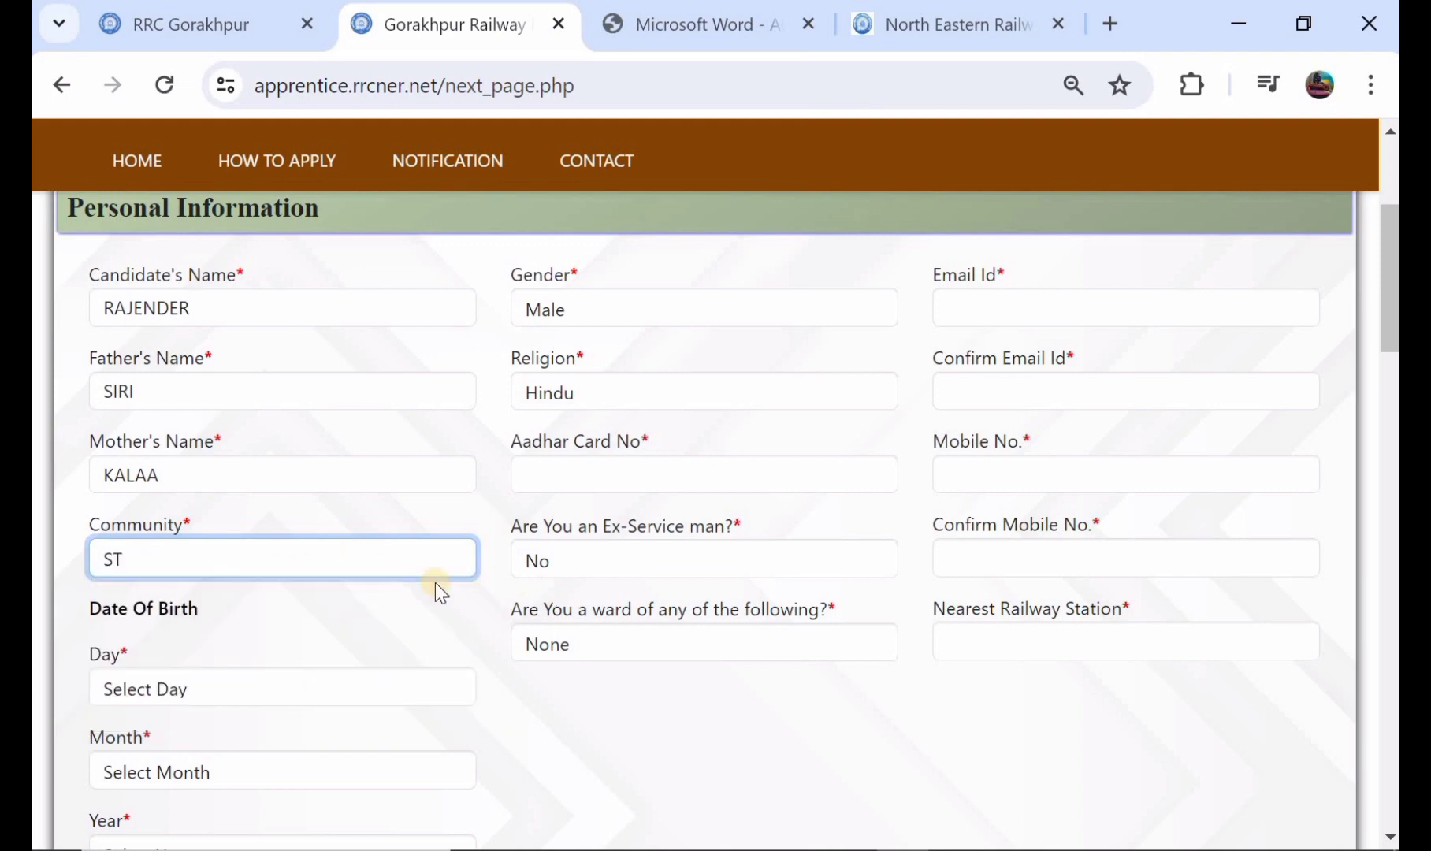
Step: Switch the ex-serviceman answer to Yes and return it to No
left_click(613, 575)
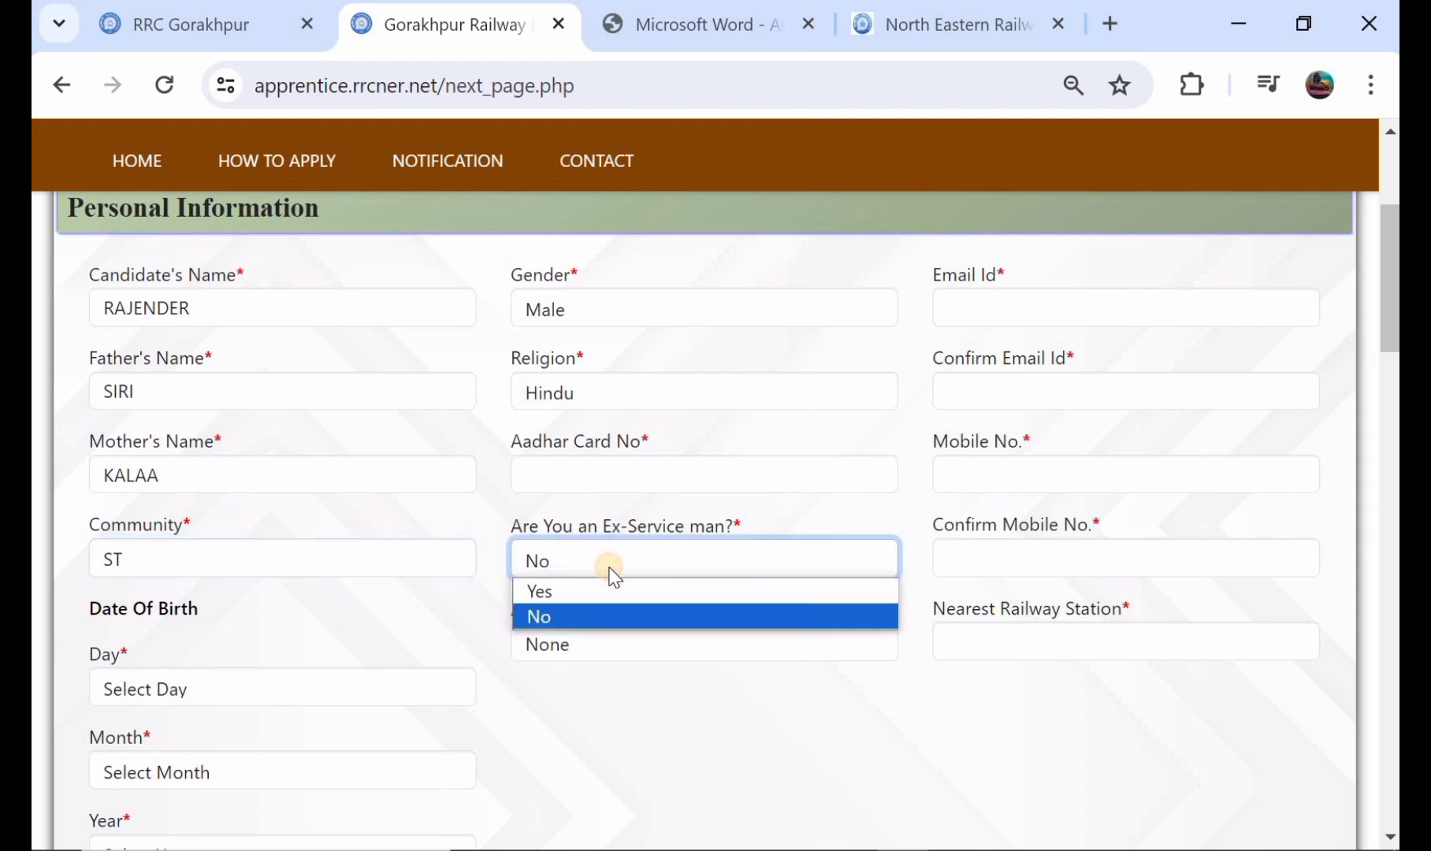
left_click(606, 588)
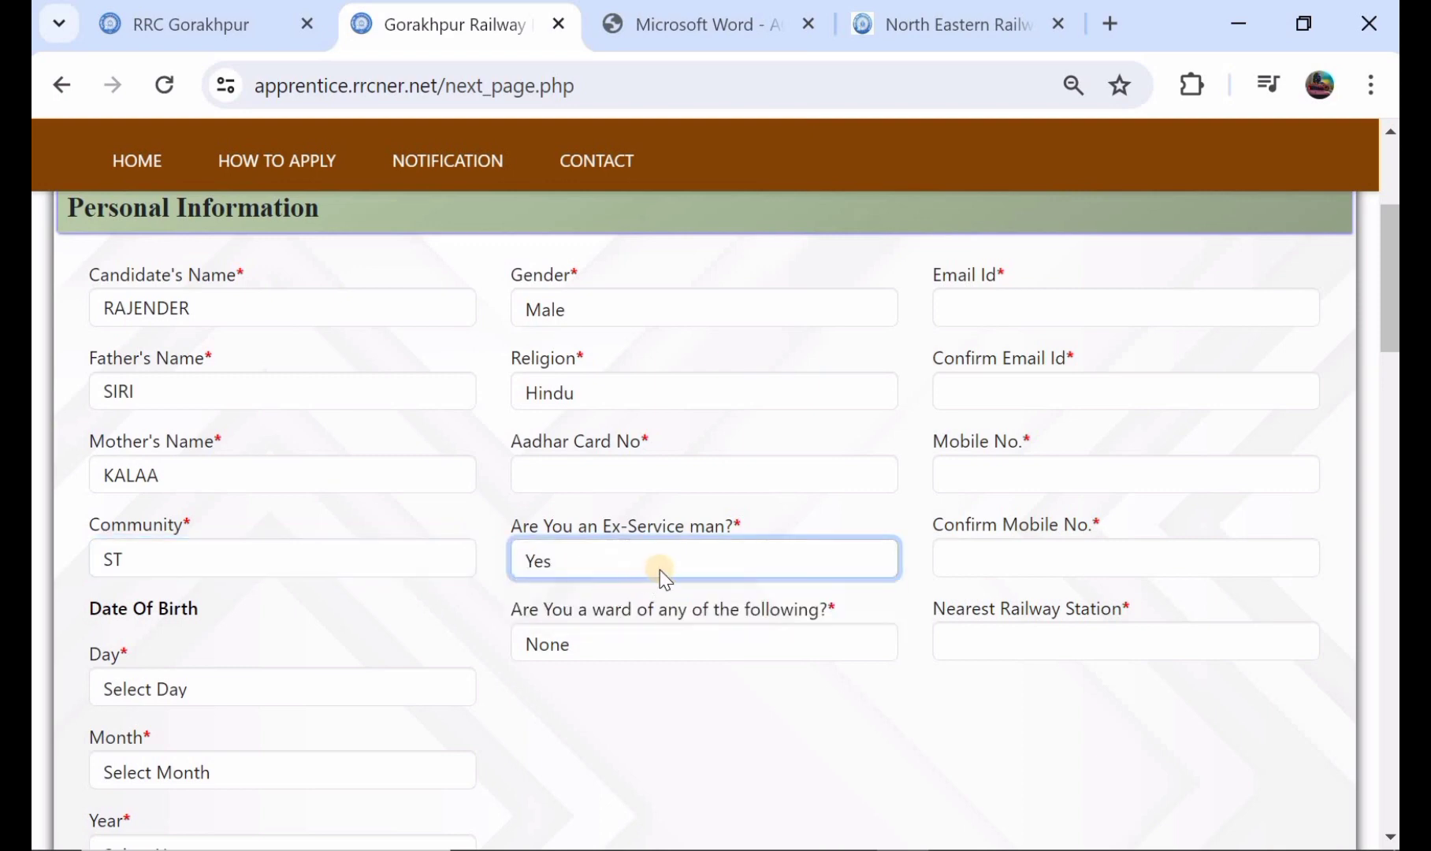
left_click(660, 571)
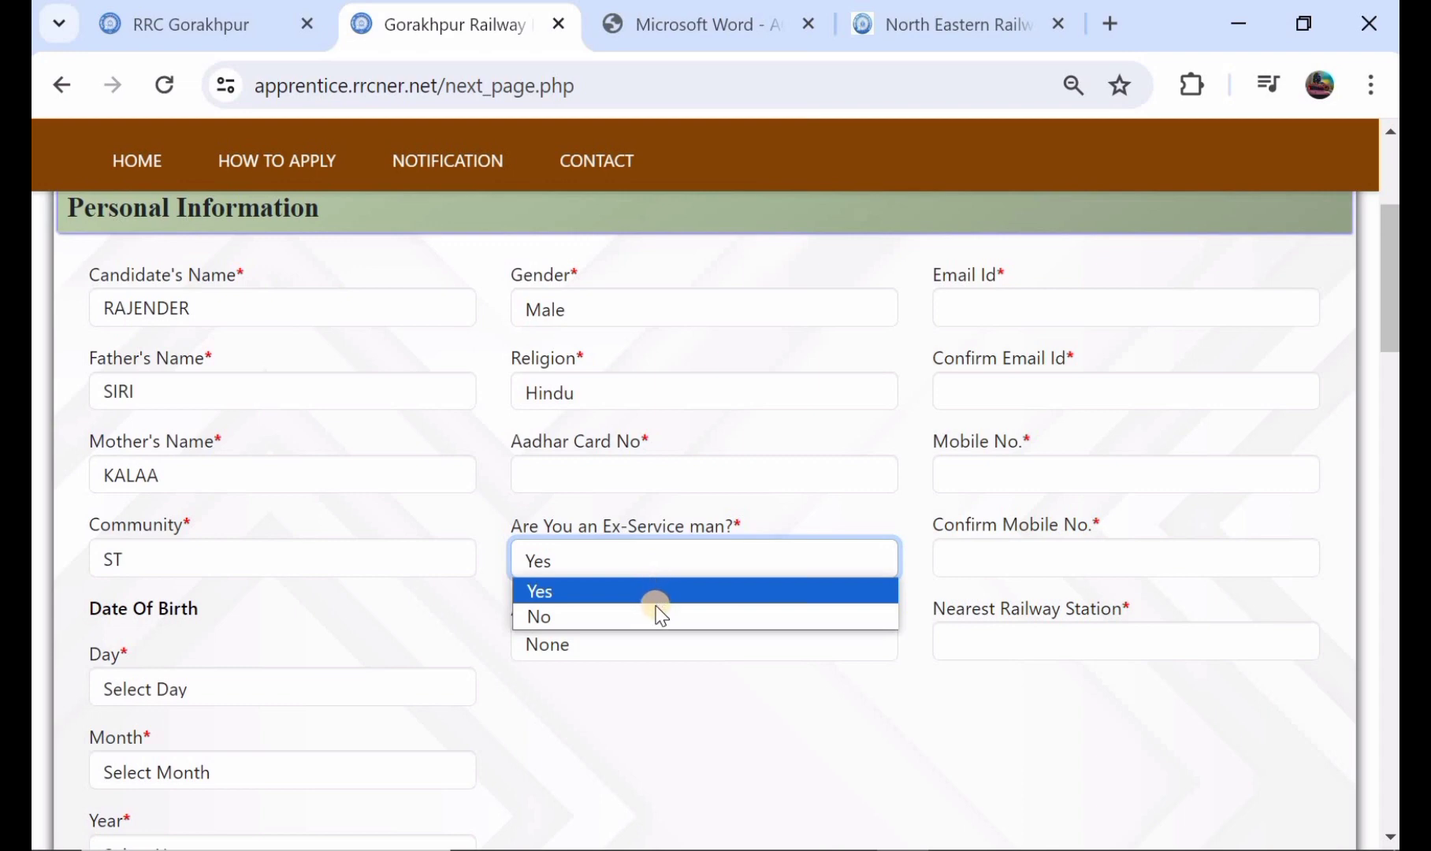
left_click(656, 615)
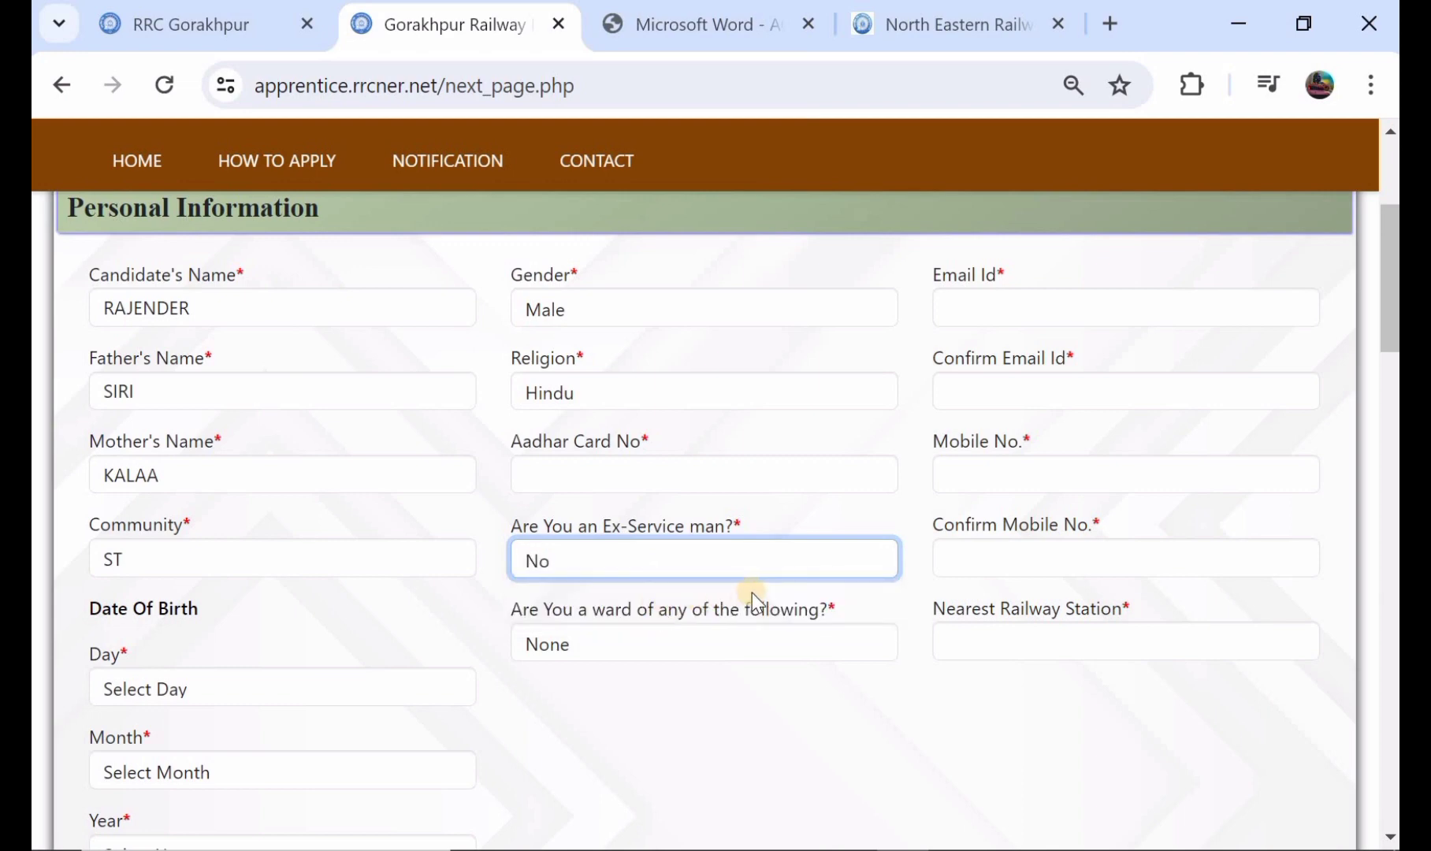
Step: Select the day, month and year of the candidate's date of birth
scroll(751, 593, "down", 1)
scroll(293, 585, "down", 1)
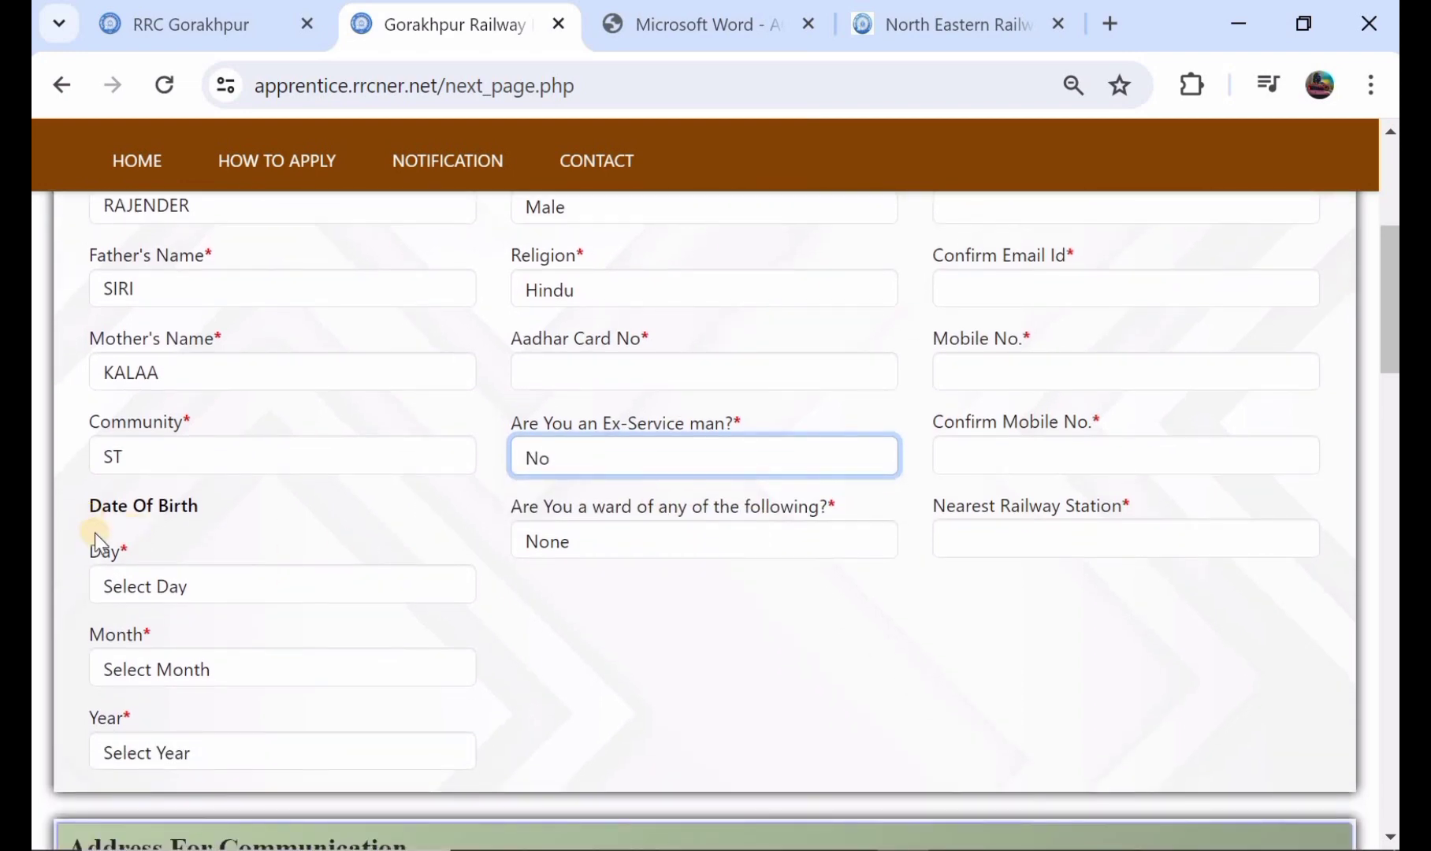
left_click(140, 586)
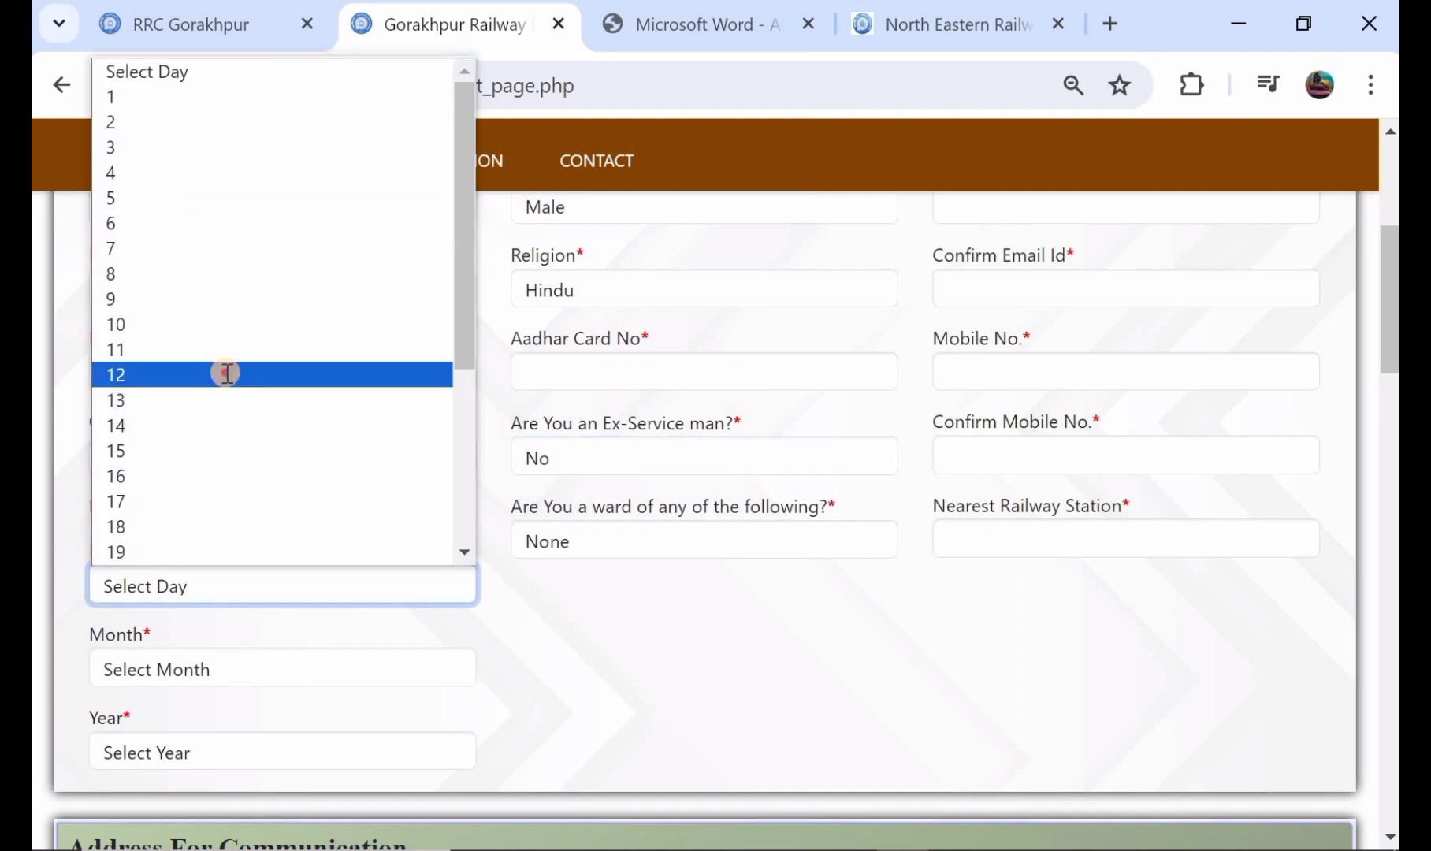
left_click(224, 373)
left_click(183, 668)
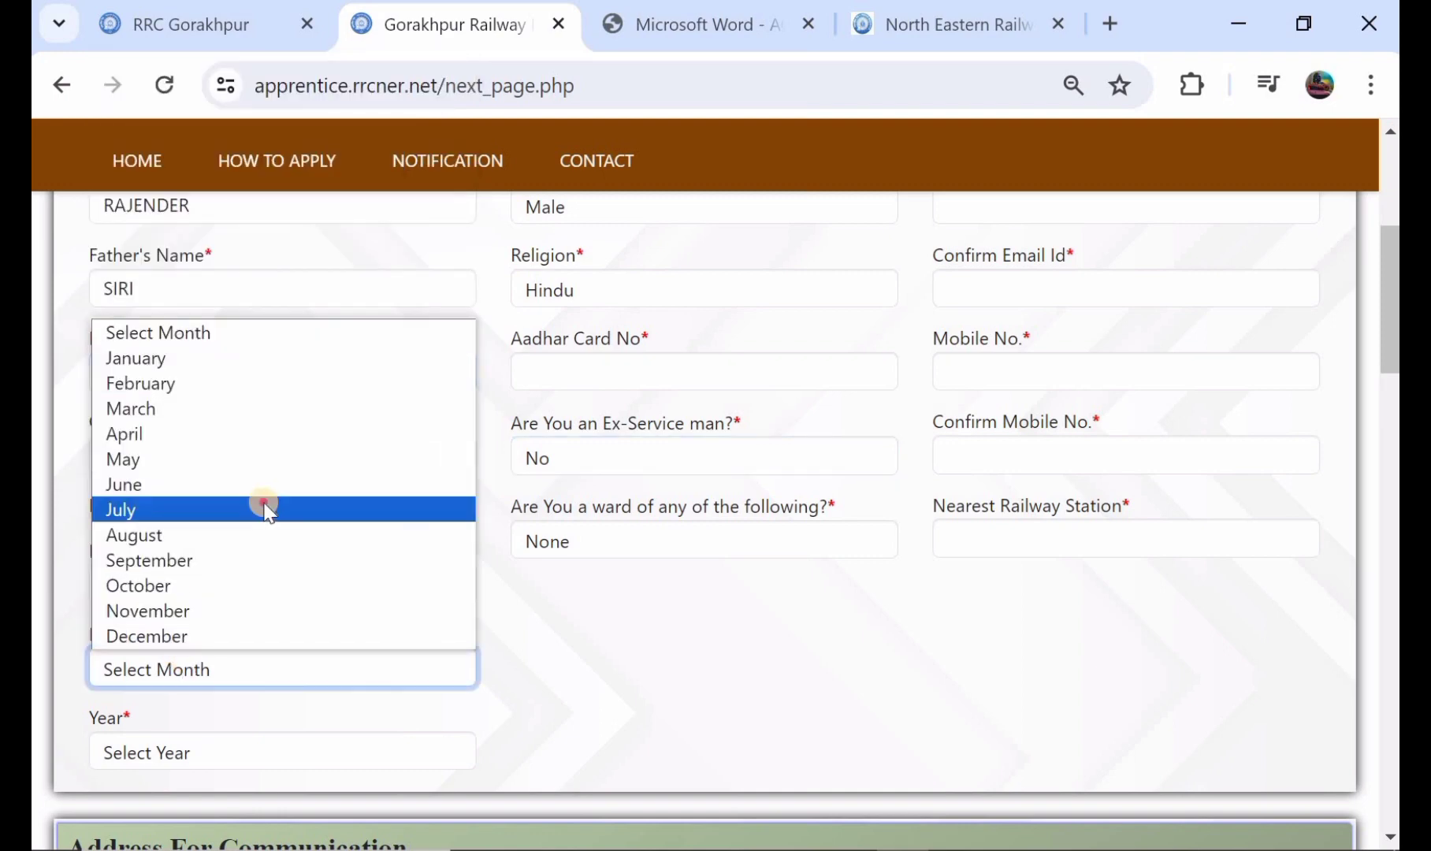
left_click(267, 505)
scroll(268, 634, "down", 1)
left_click(263, 674)
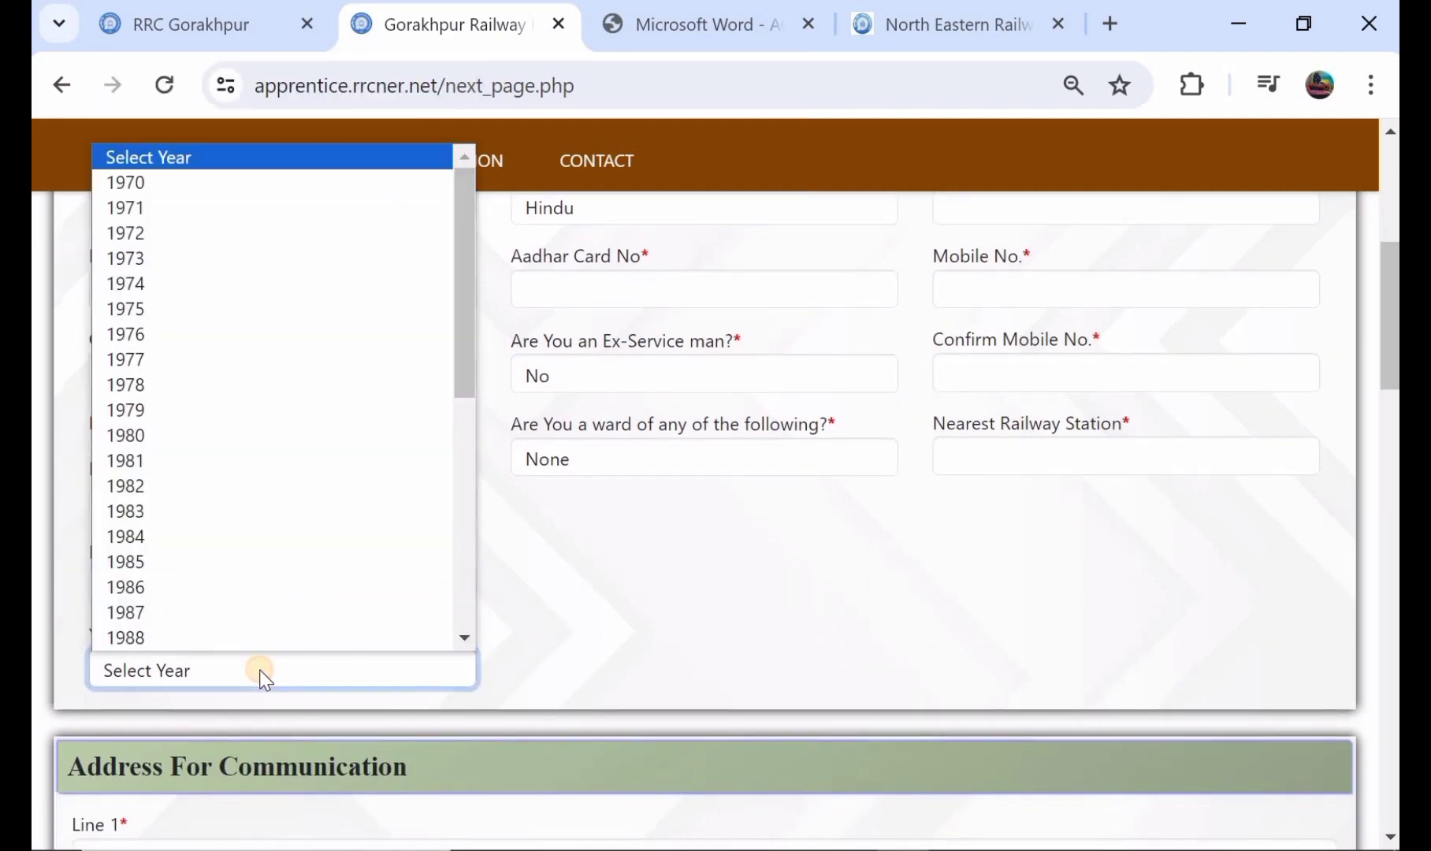
scroll(282, 504, "down", 5)
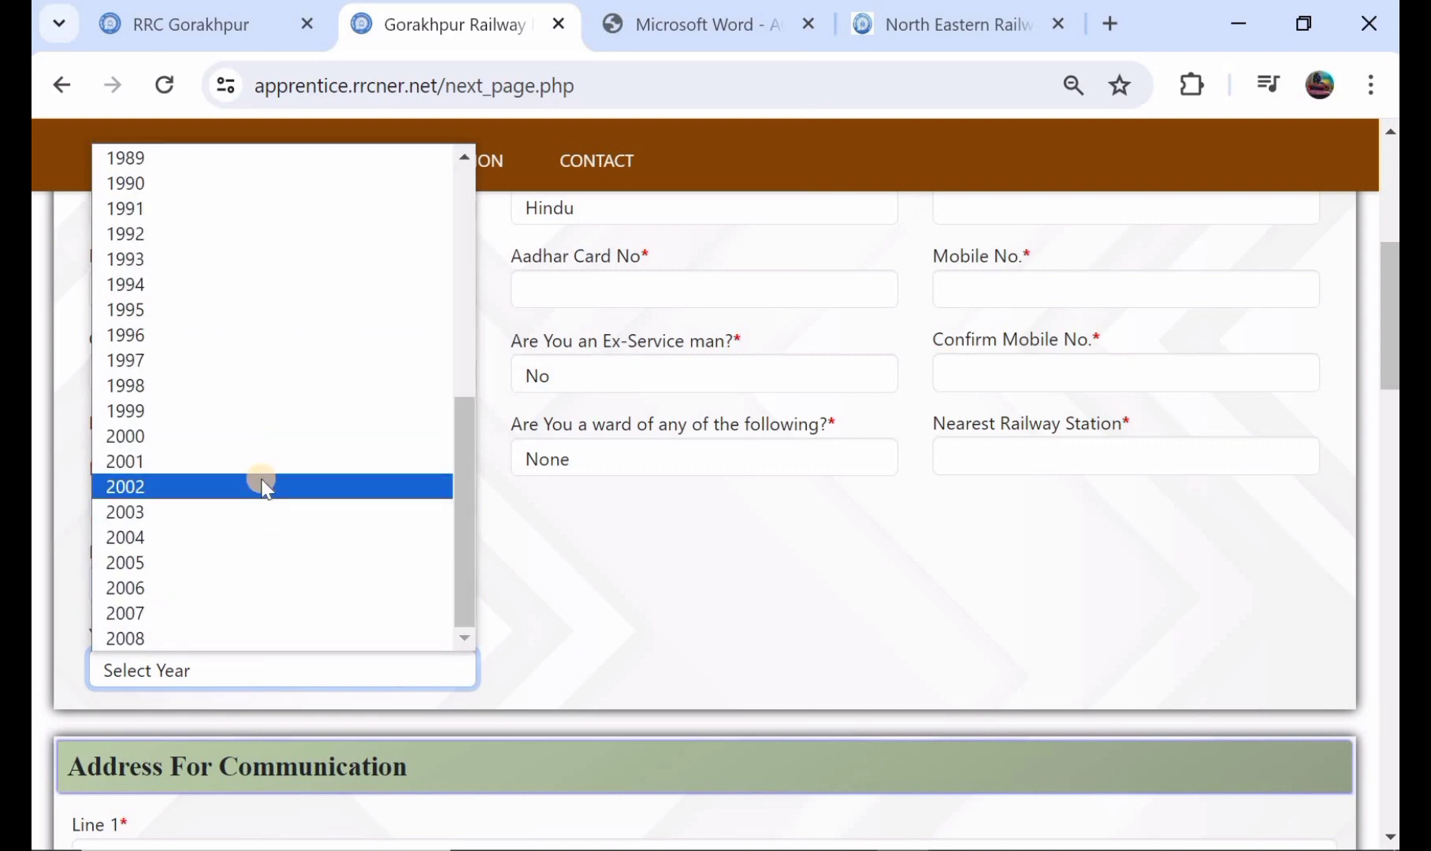
left_click(266, 484)
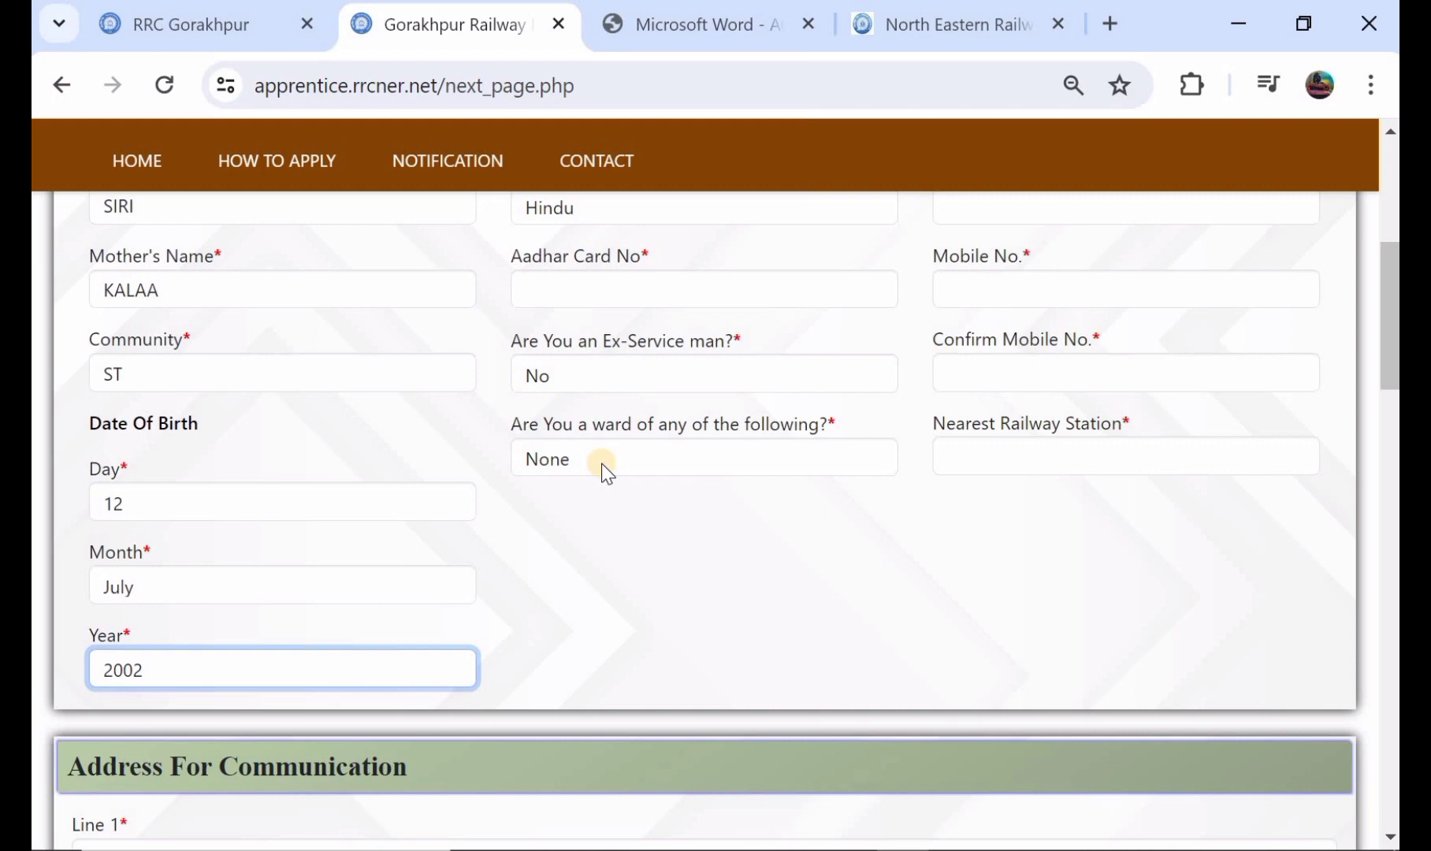
Step: Choose None for the ward question and enter KESAMUDERA as the nearest railway station
left_click(657, 460)
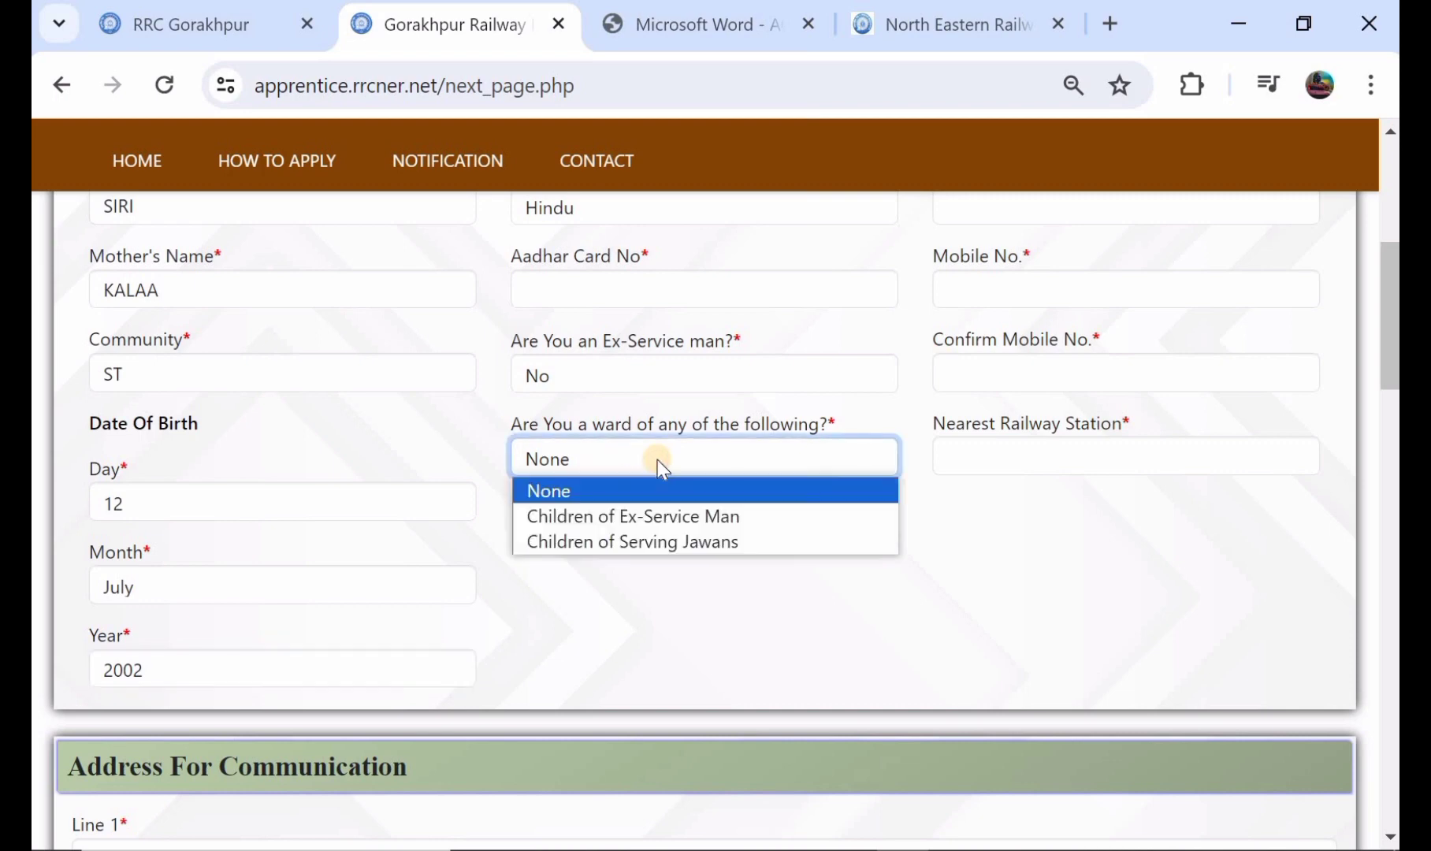
left_click(685, 490)
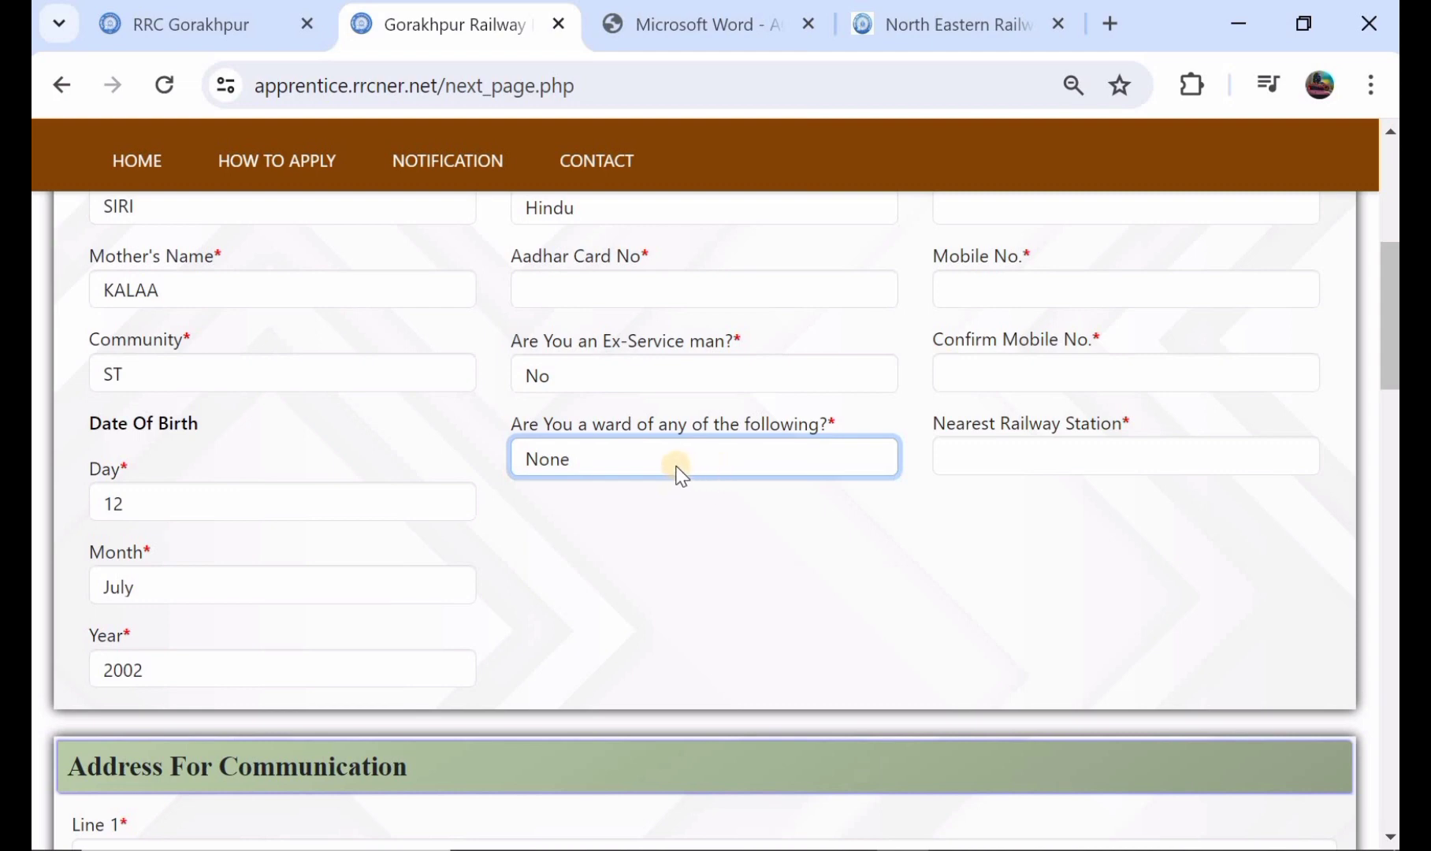
left_click(980, 460)
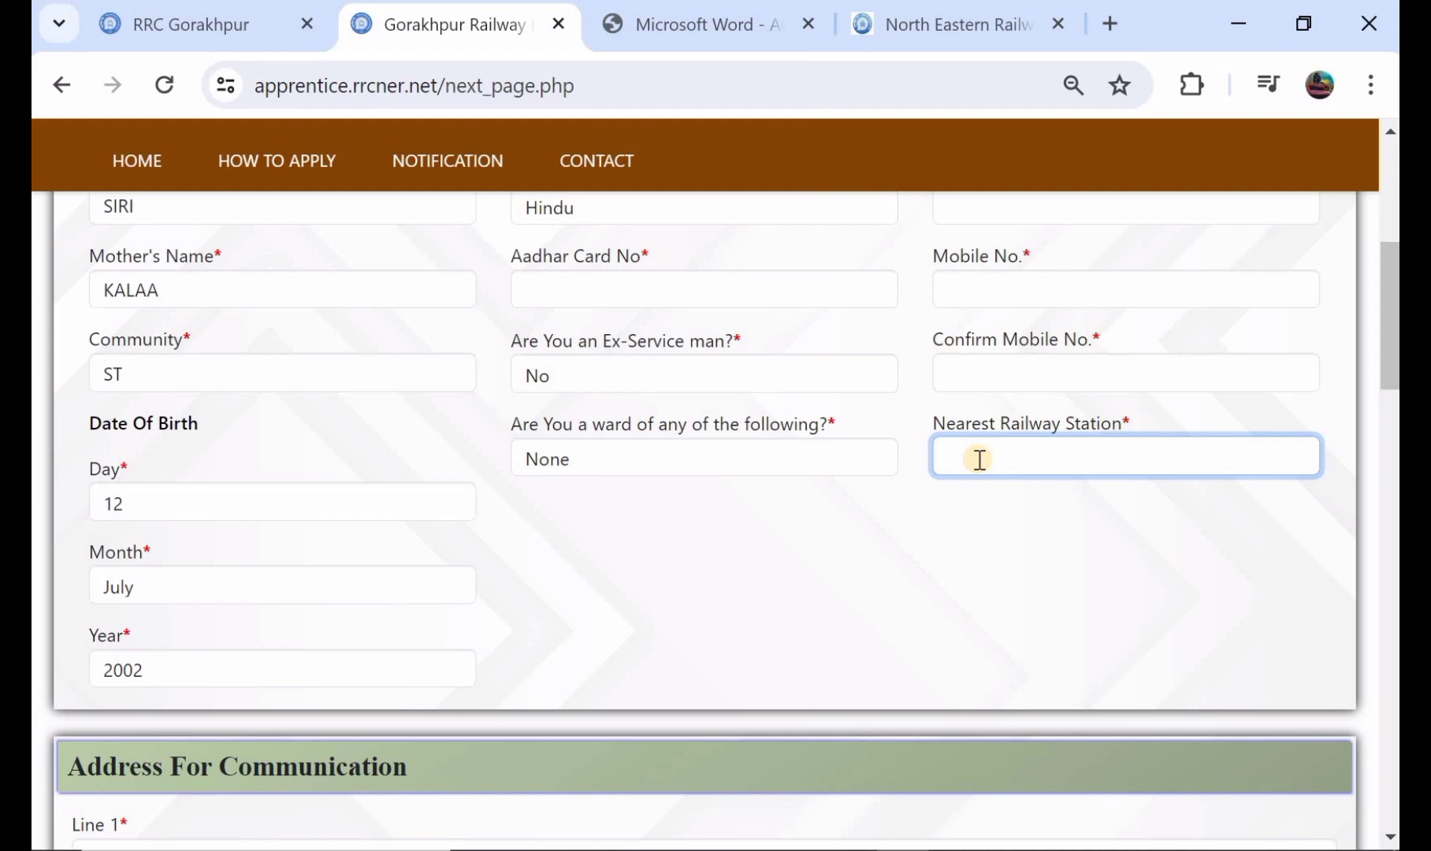
type("KESAMUDERA")
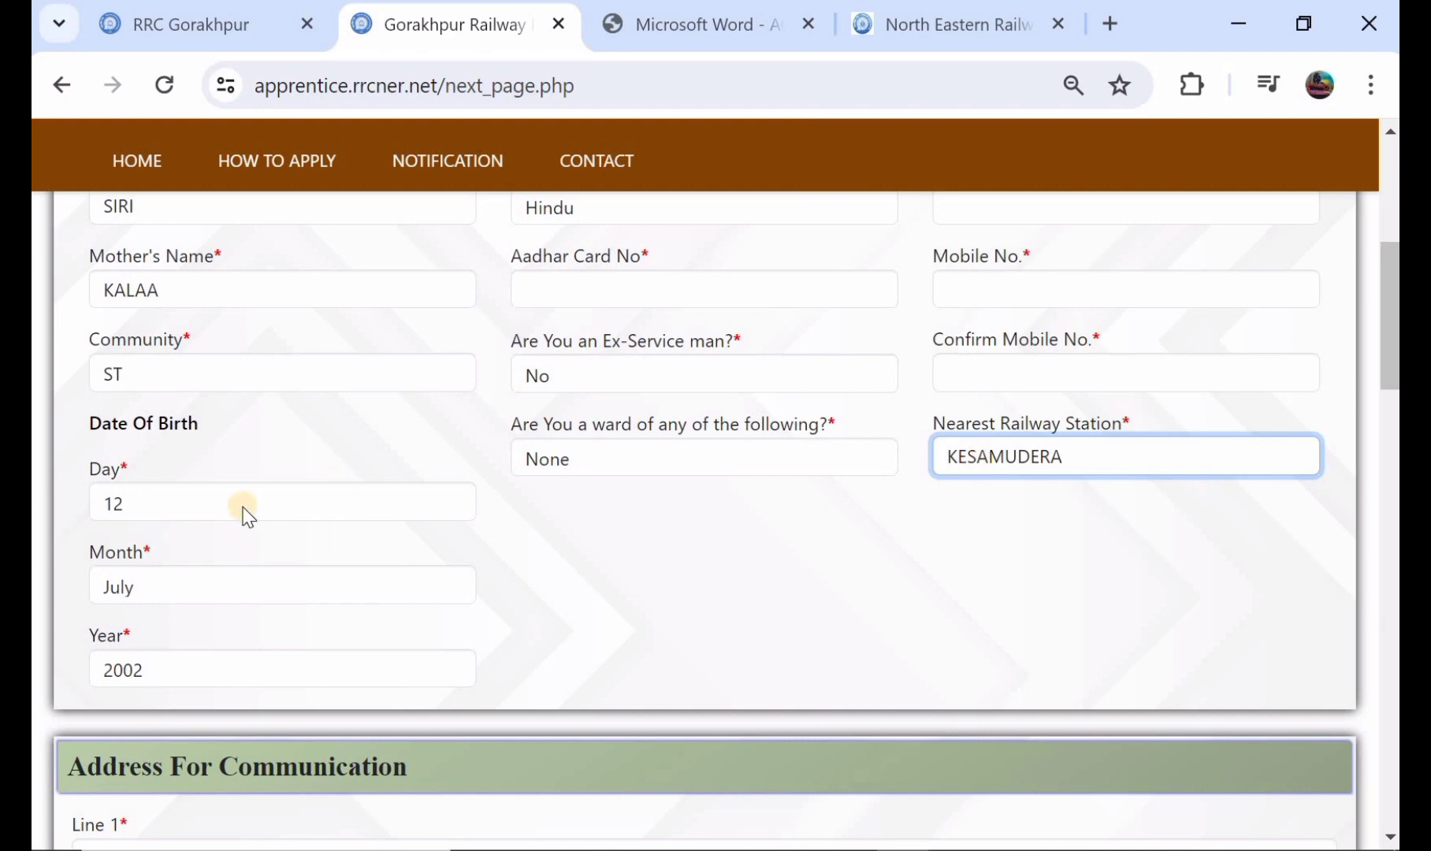
Step: Fill in both address lines and the city, town or village of the candidate's communication address
scroll(244, 508, "down", 5)
left_click(244, 507)
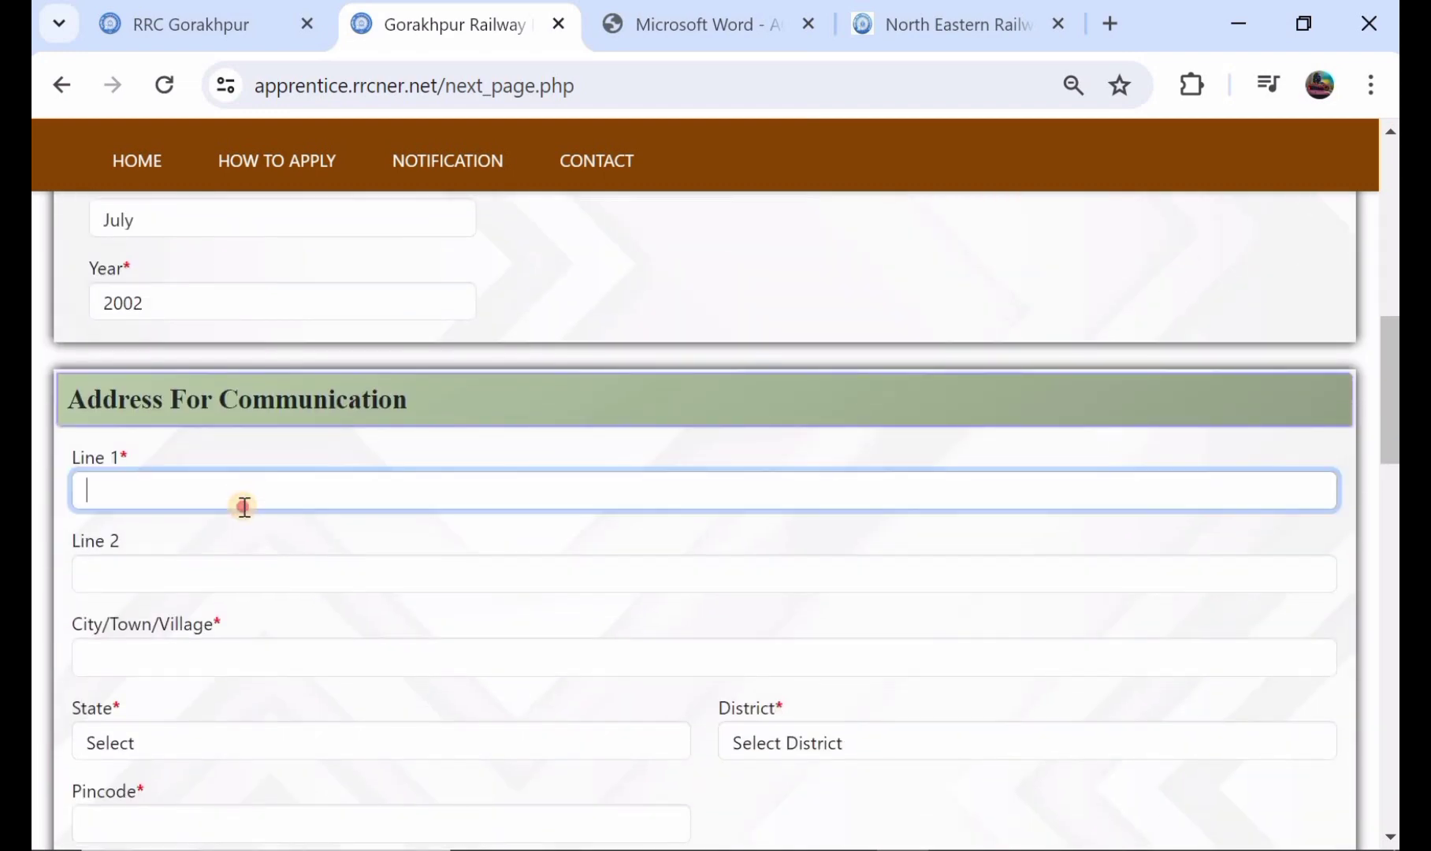
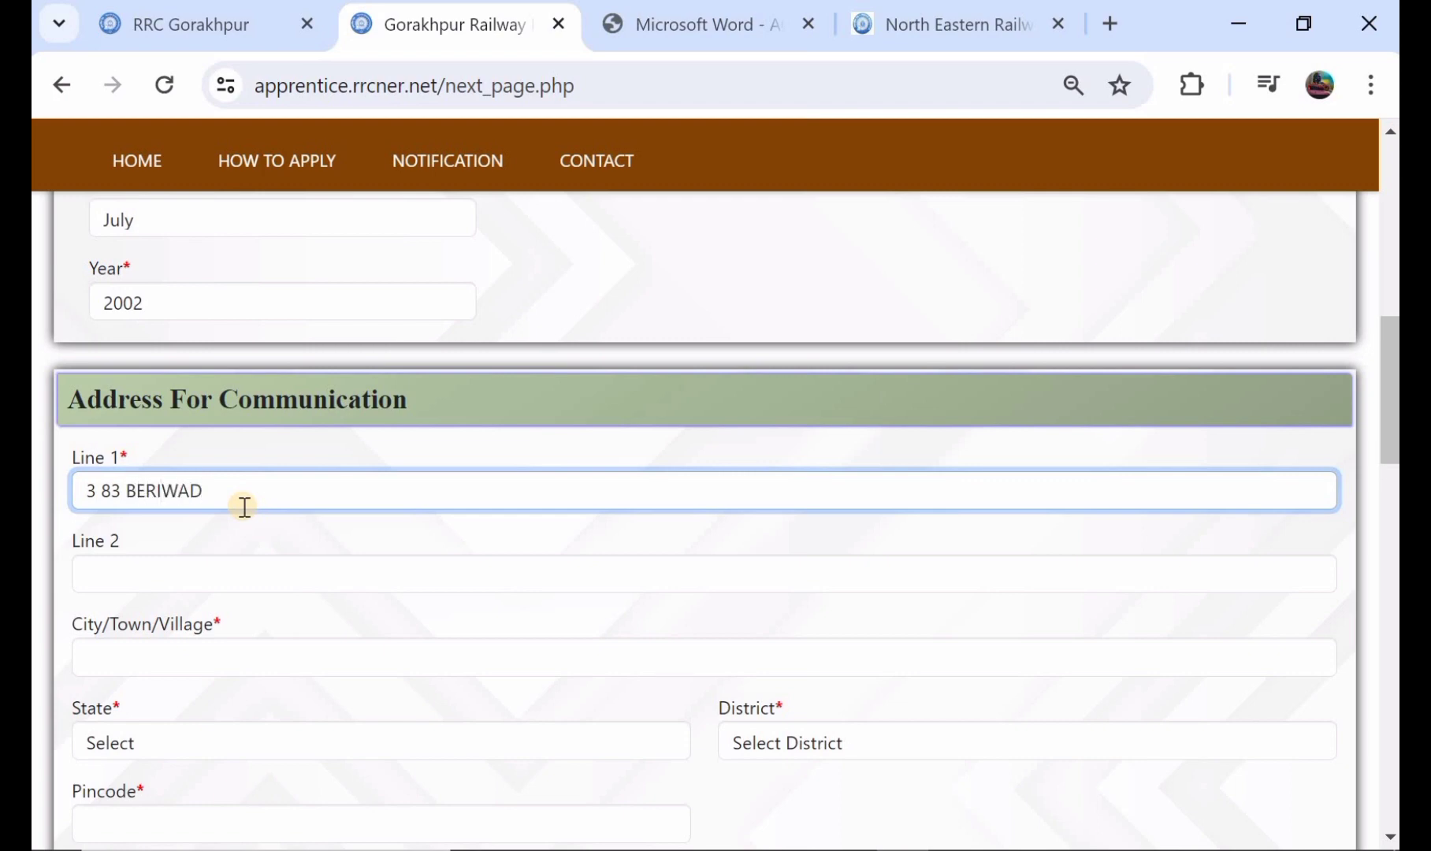
left_click(268, 565)
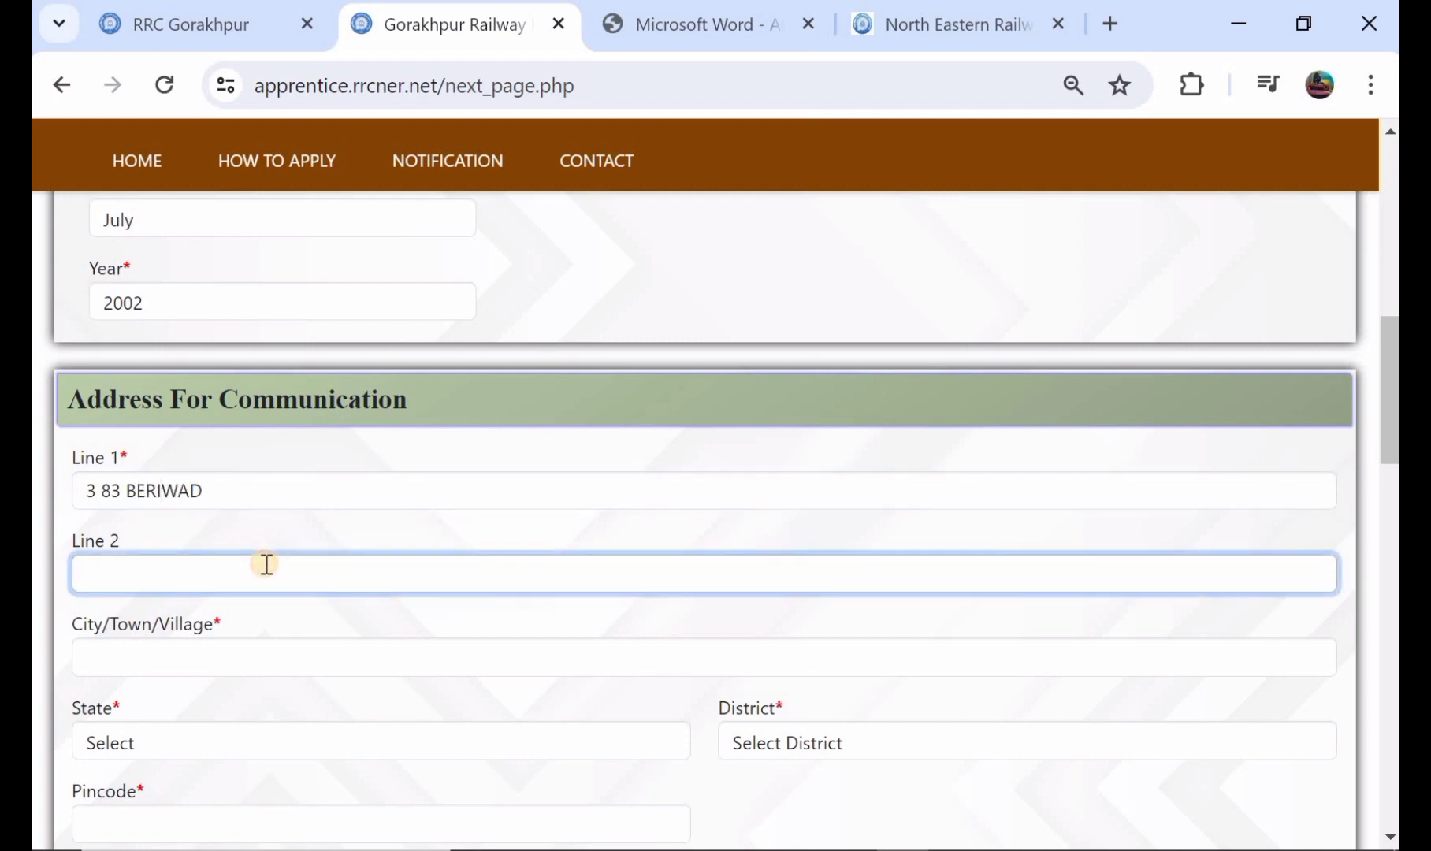
scroll(267, 564, "down", 1)
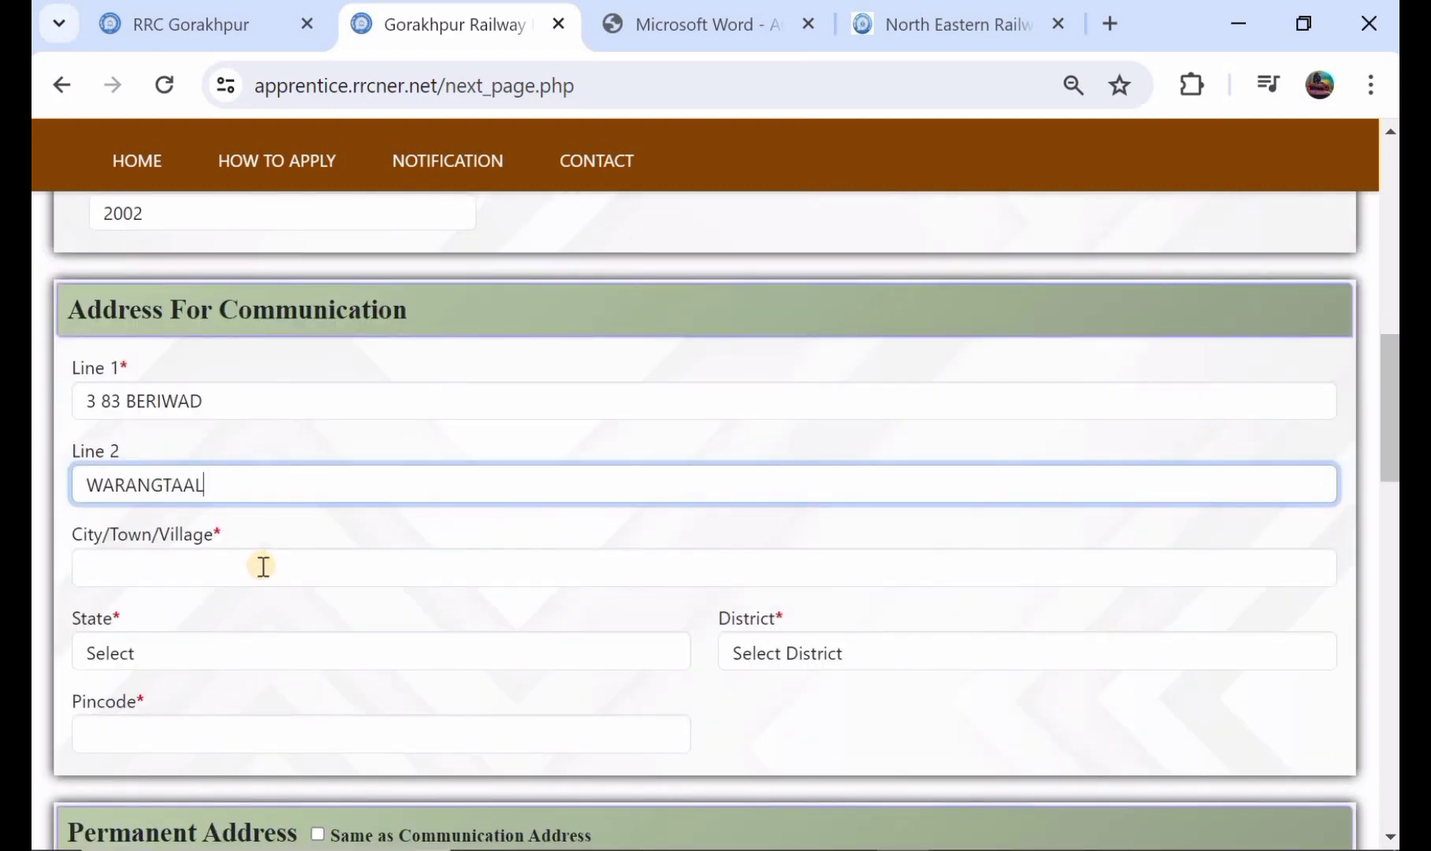
left_click(263, 567)
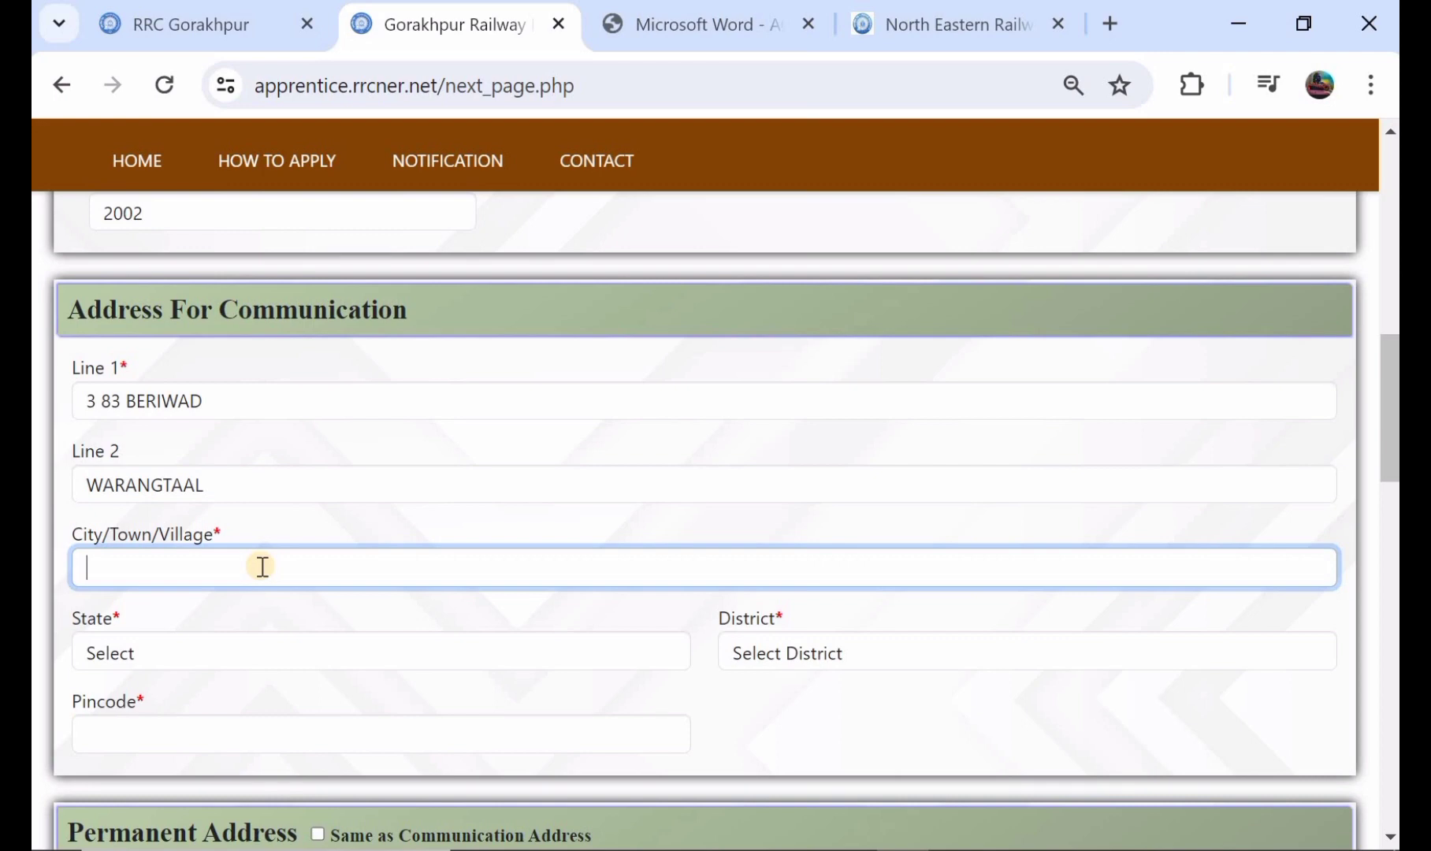
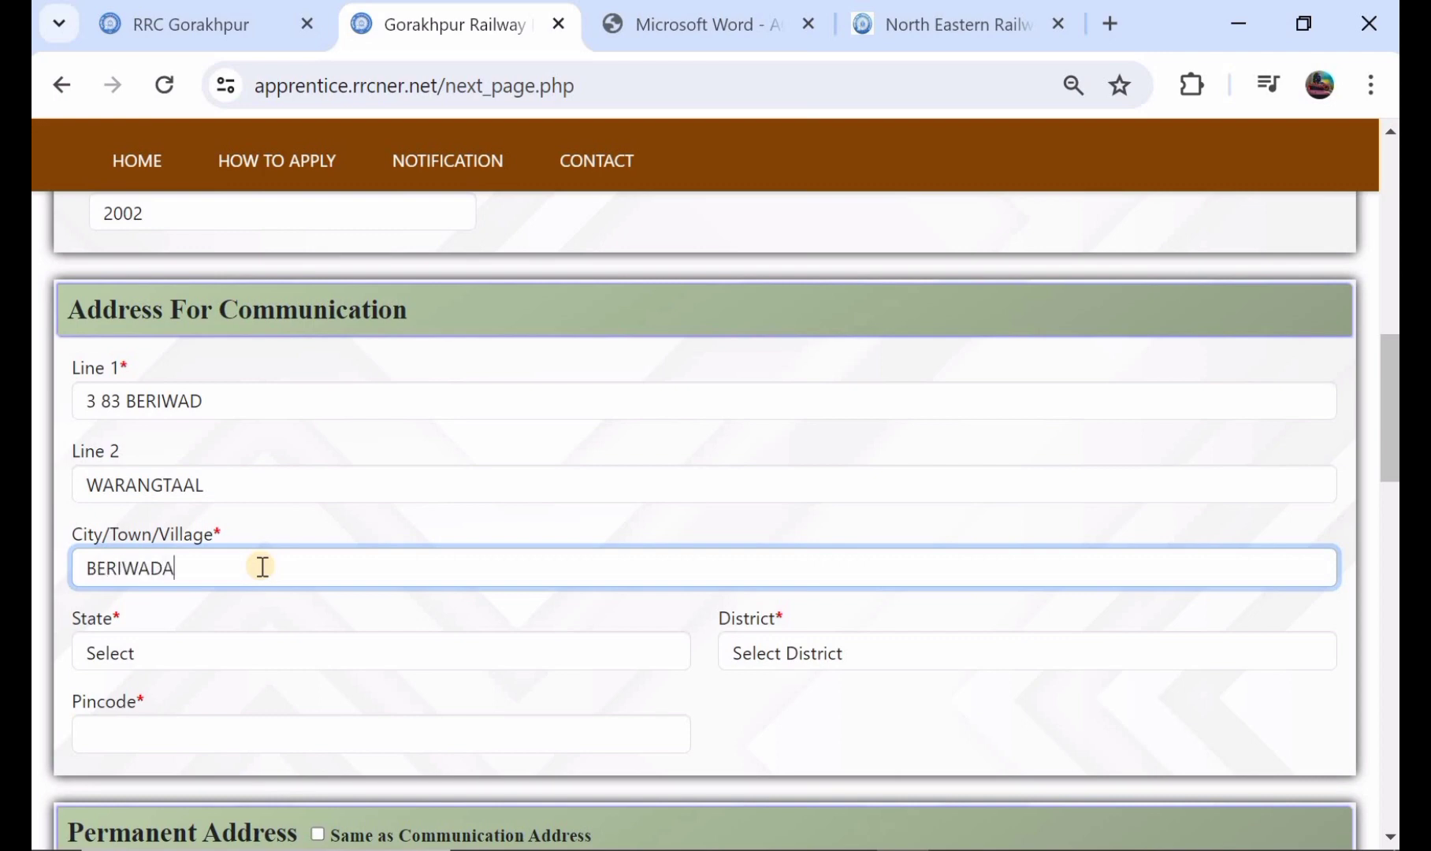
Step: Select the candidate's state and district in the communication address
scroll(272, 552, "down", 2)
left_click(310, 508)
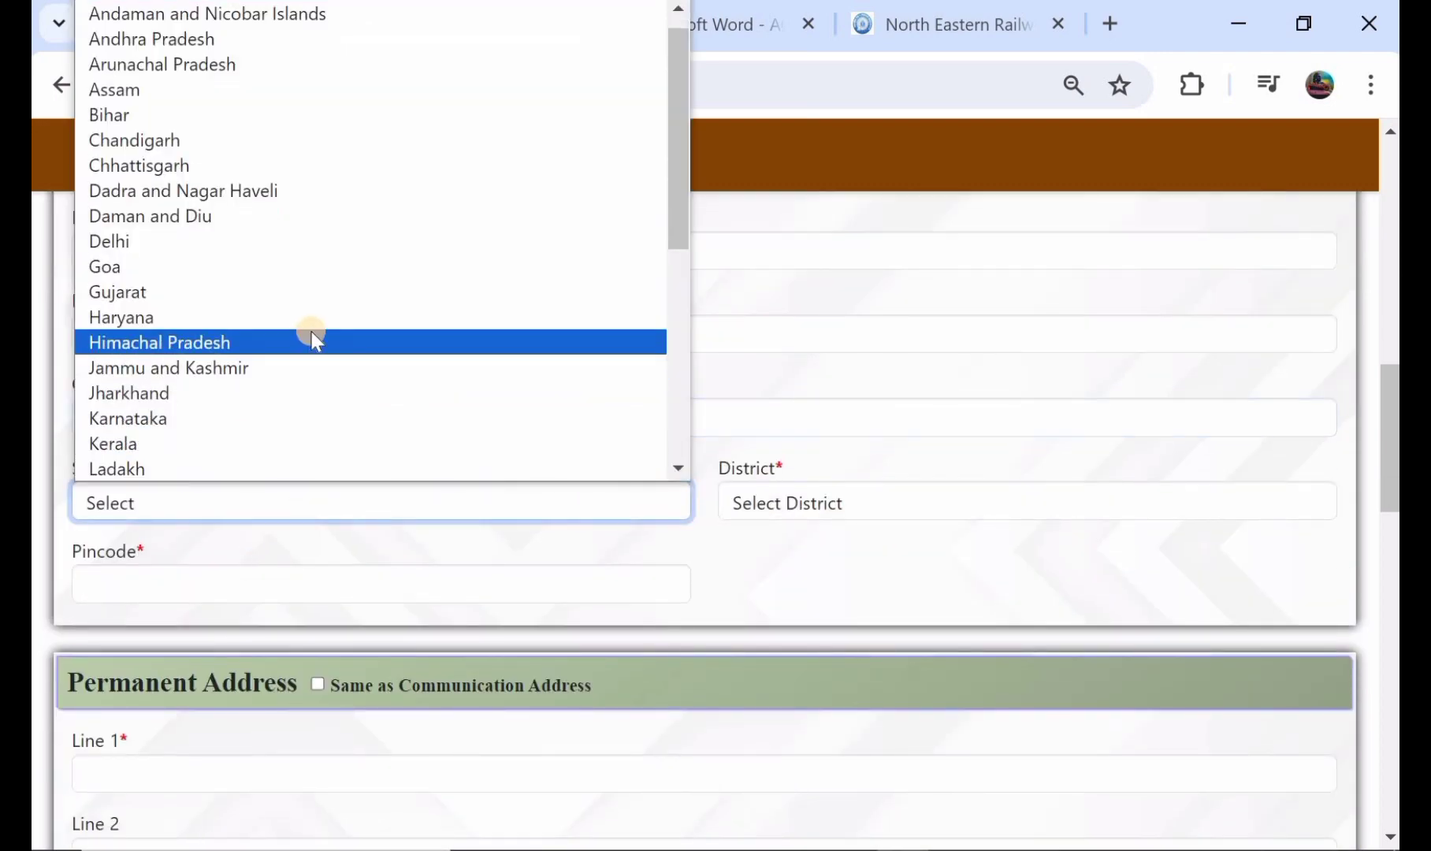
scroll(311, 331, "down", 5)
left_click(282, 374)
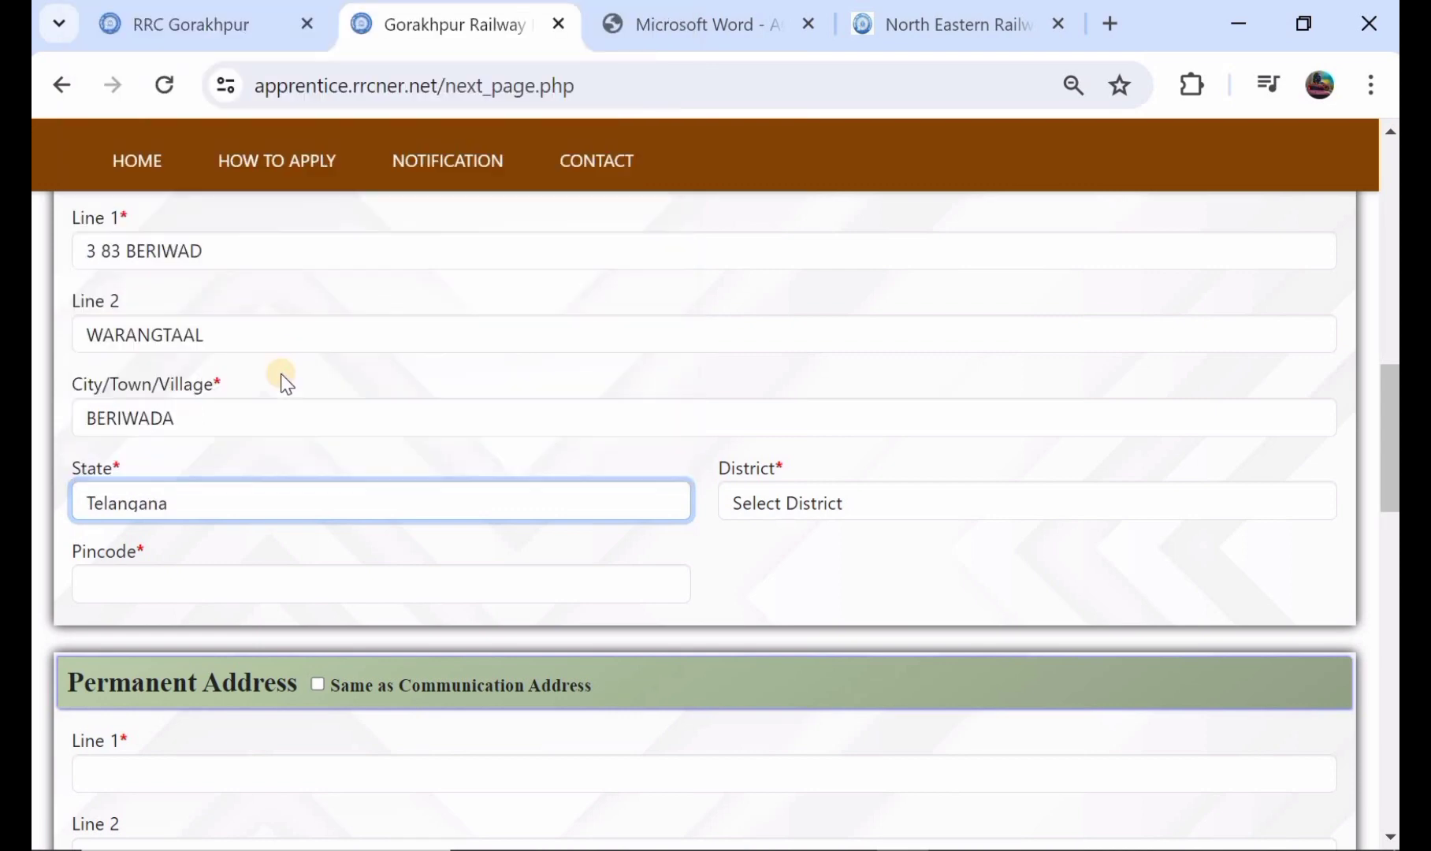
left_click(868, 510)
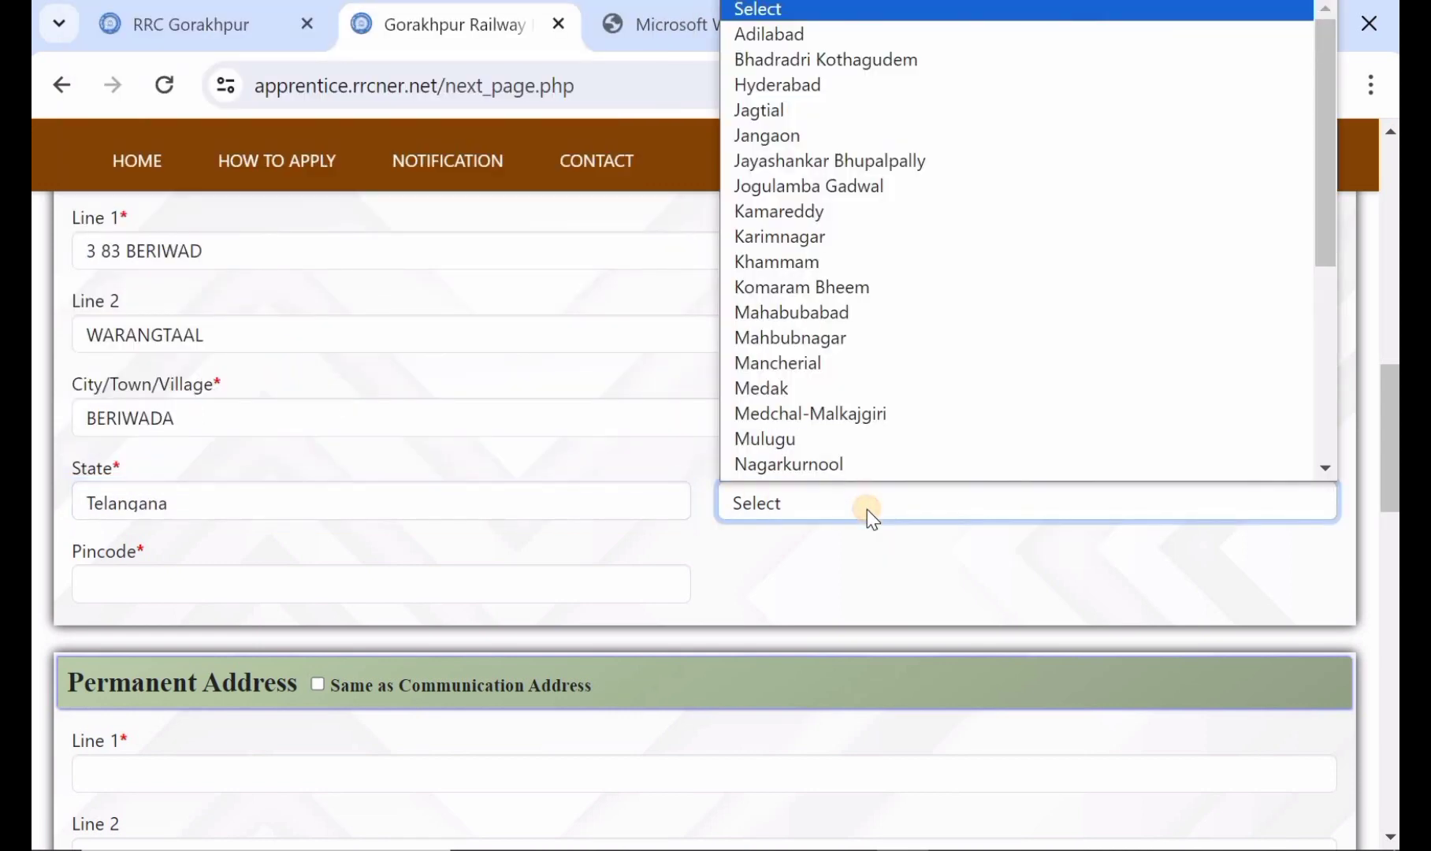
left_click(851, 312)
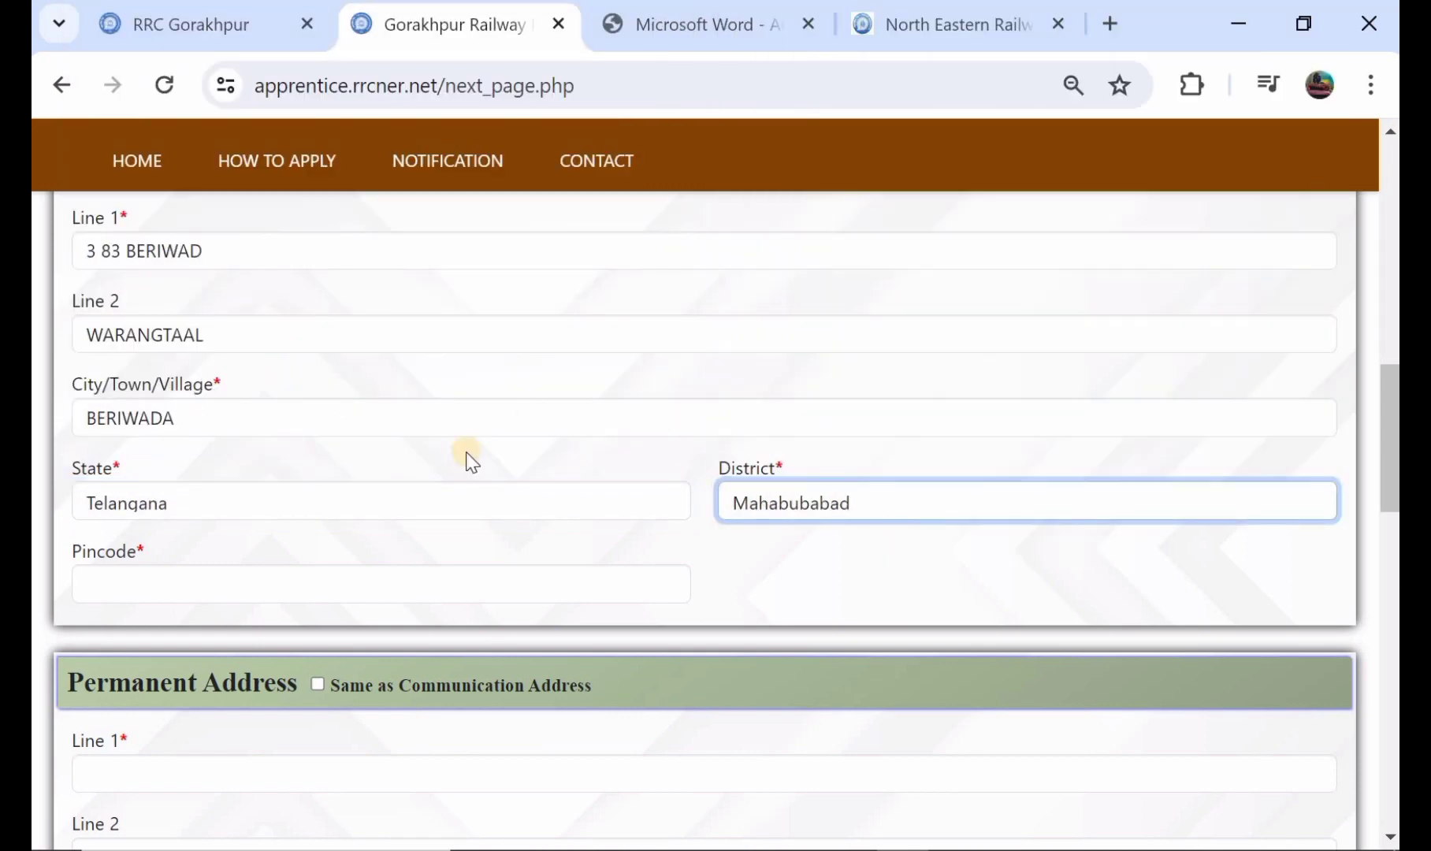
Step: Enter the pincode of the candidate's communication address
scroll(455, 465, "down", 1)
left_click(441, 476)
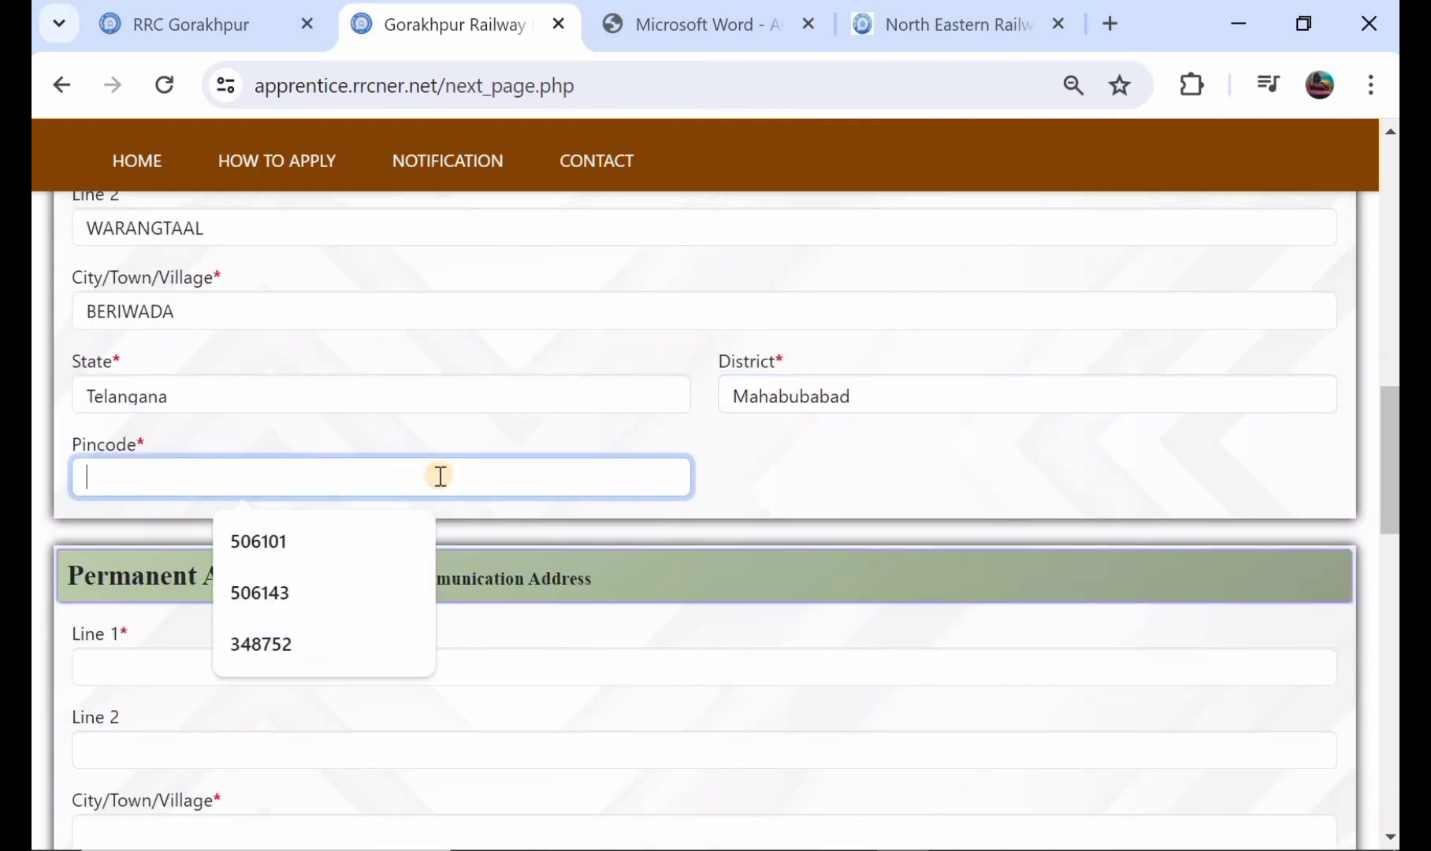
type("506101")
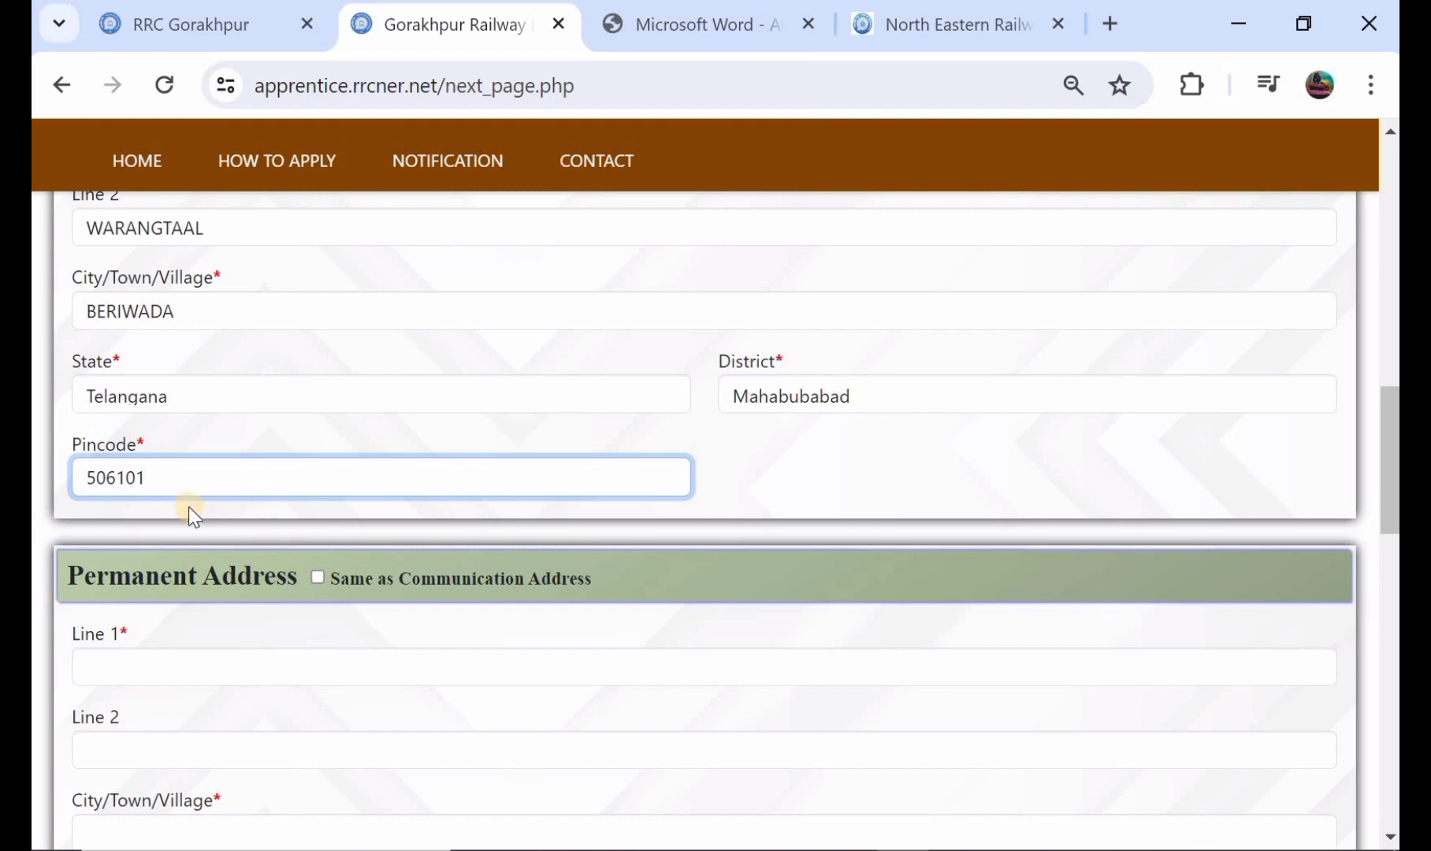
Step: Set the permanent address to be the same as the communication address
scroll(190, 507, "down", 1)
scroll(191, 507, "up", 3)
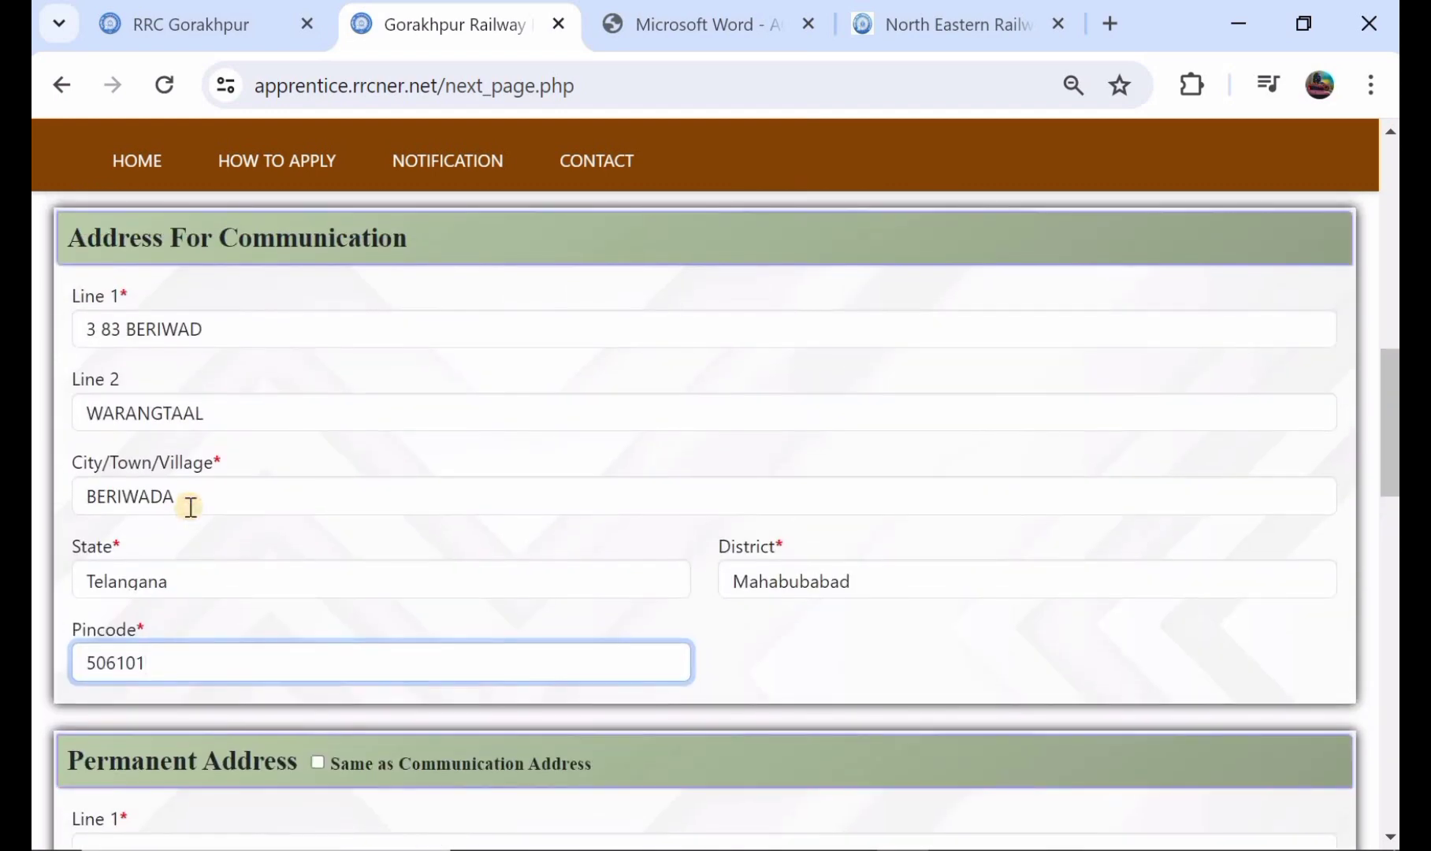
scroll(343, 356, "down", 3)
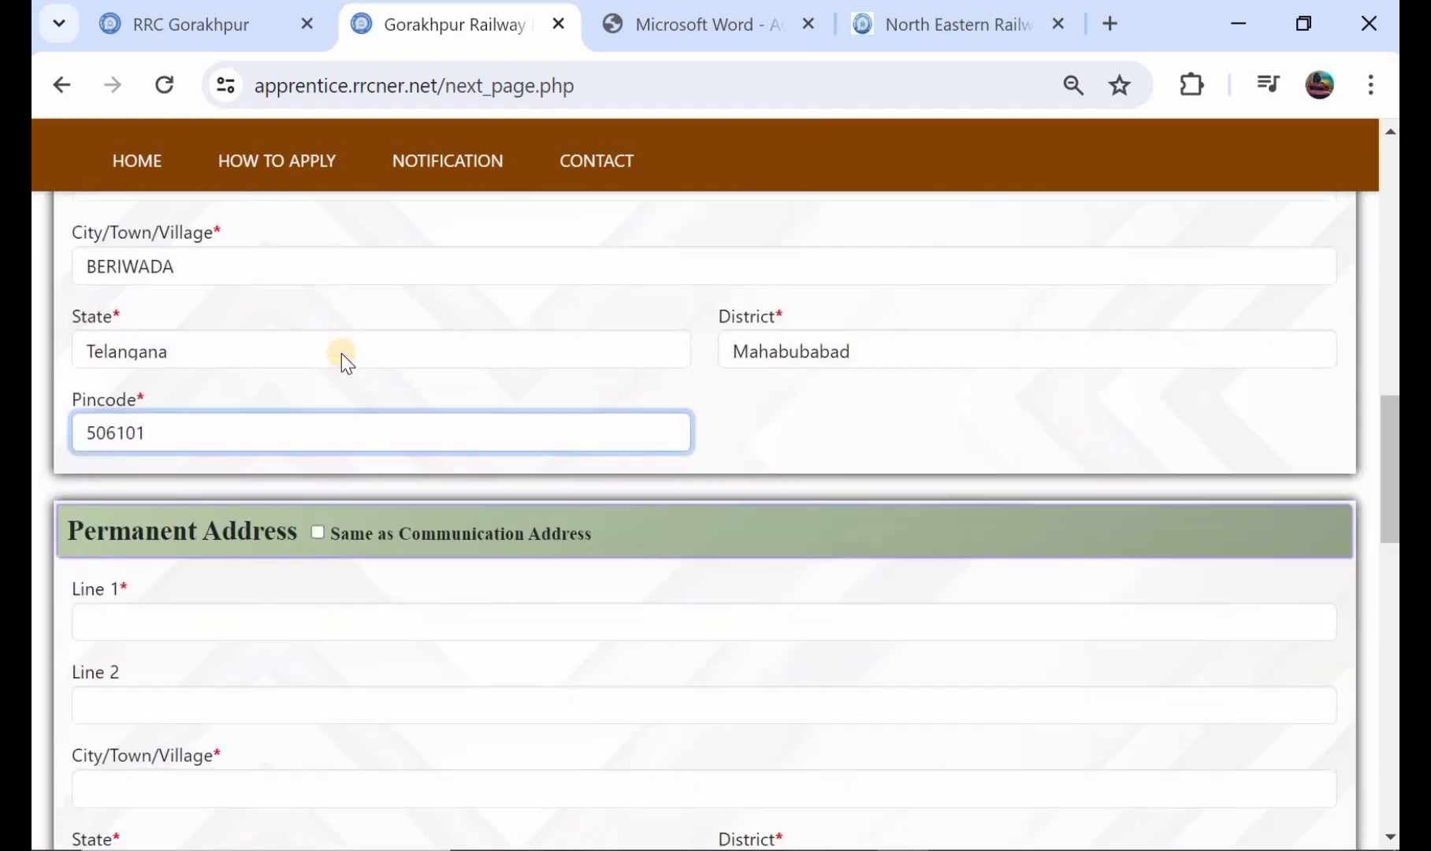
left_click(318, 535)
scroll(228, 711, "down", 2)
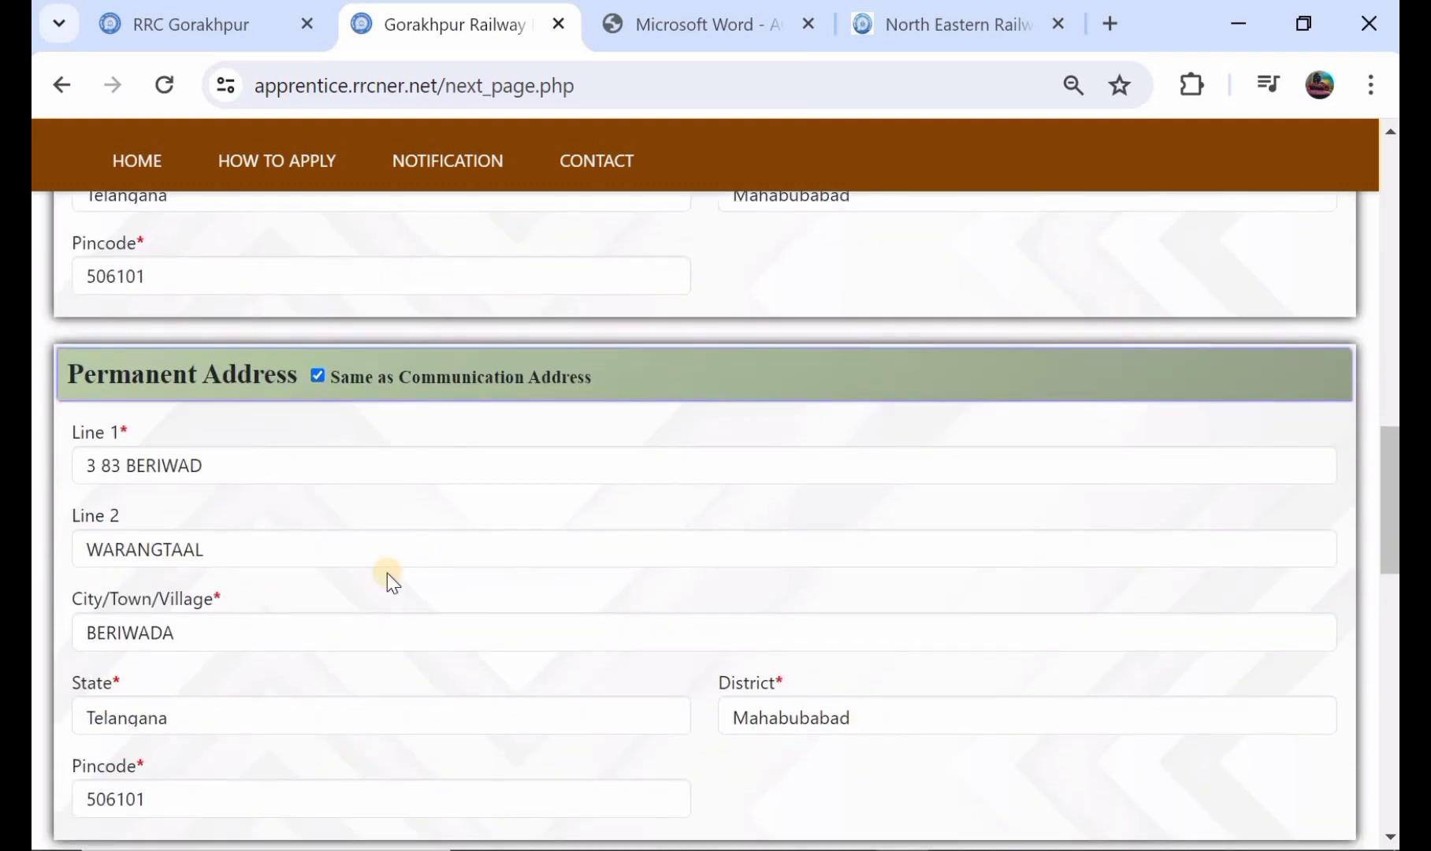
Step: Turn off the Same as Communication Address option for the permanent address and turn it on again
scroll(387, 572, "down", 2)
scroll(387, 572, "up", 2)
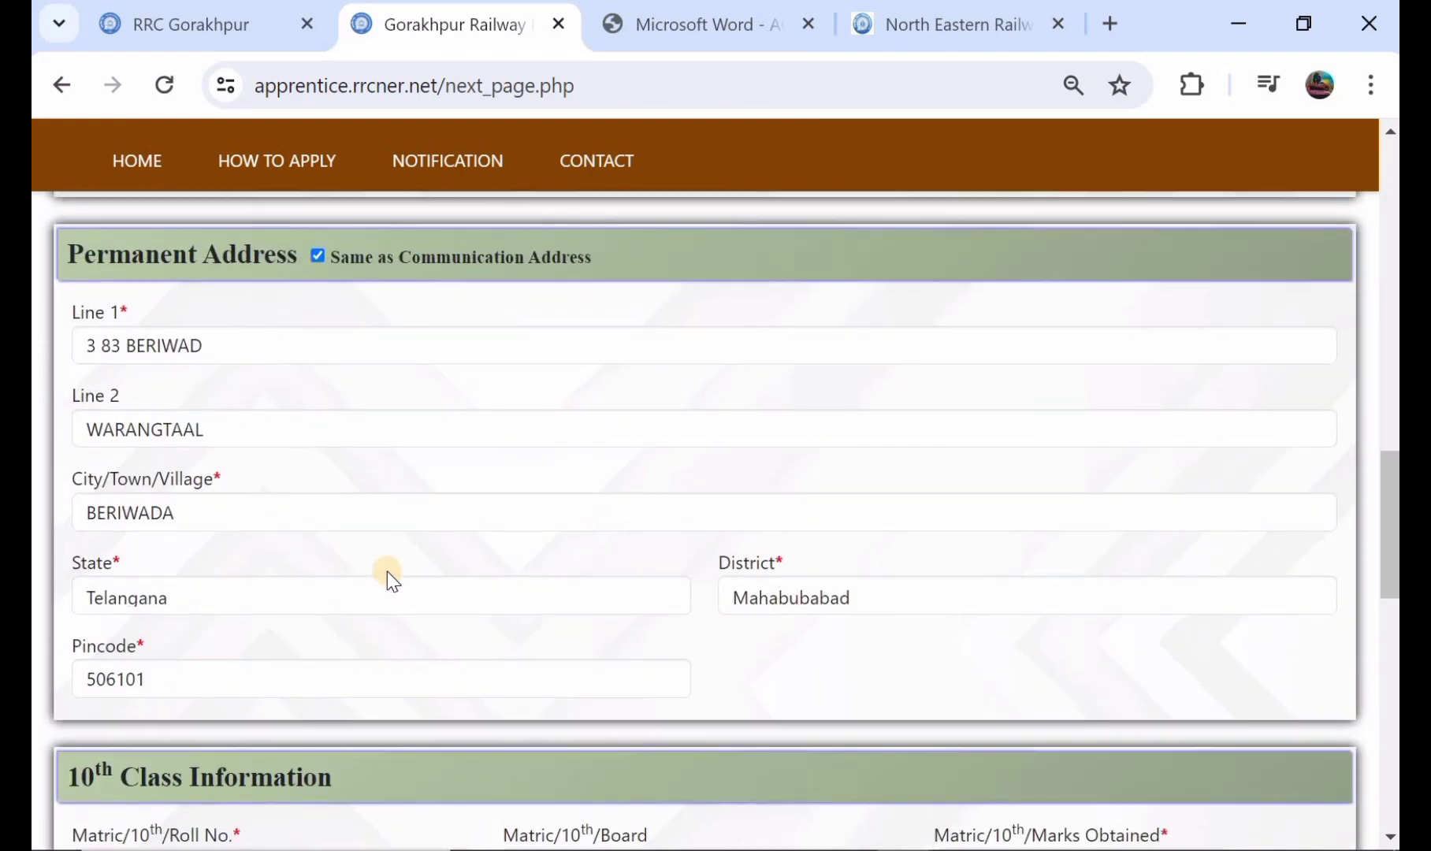
scroll(389, 571, "up", 1)
left_click(317, 408)
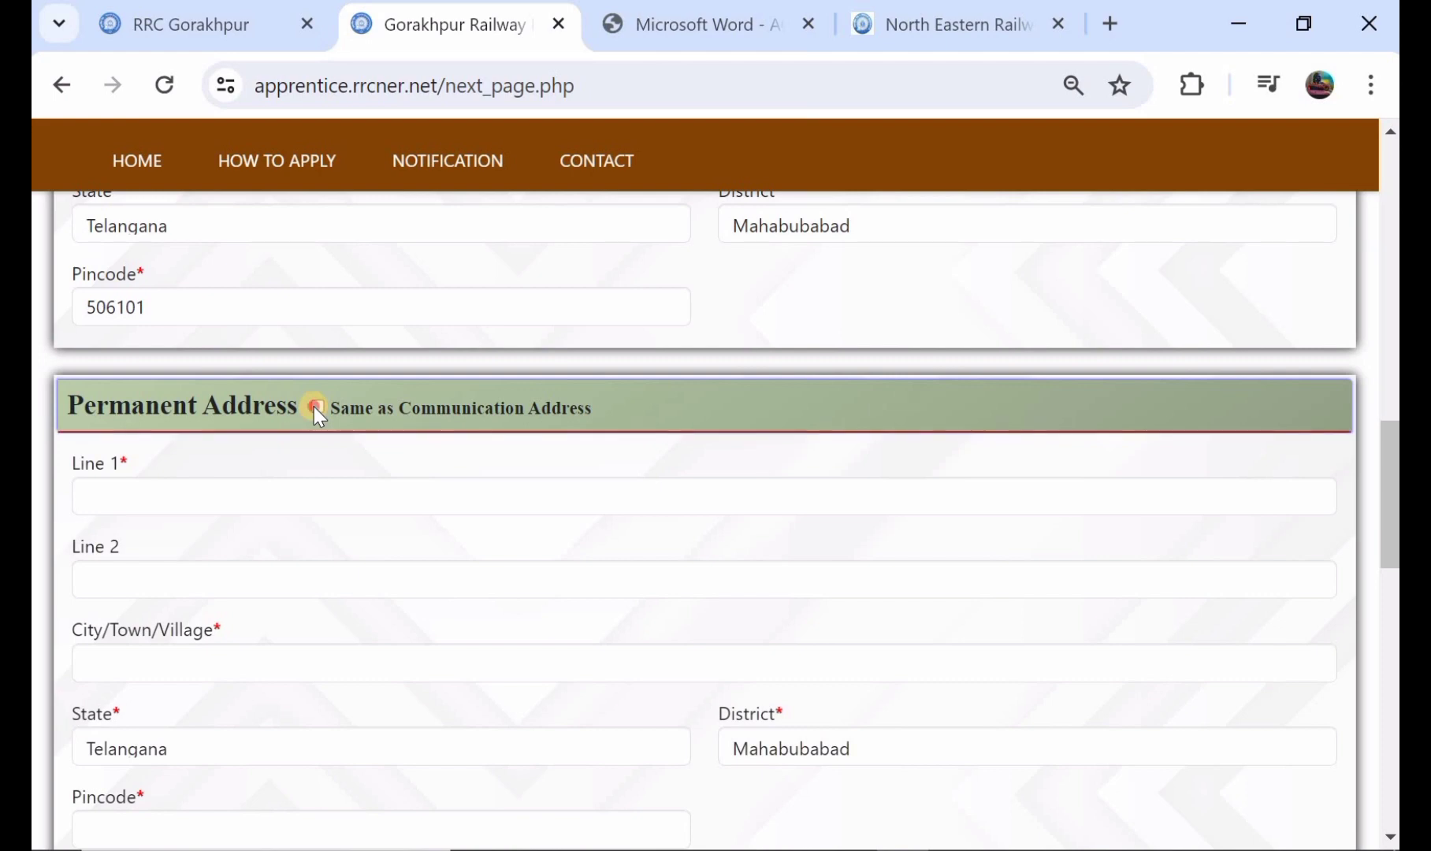
left_click(315, 407)
Step: Enter the candidate's matric roll number in the 10th Class Information section
scroll(314, 407, "down", 7)
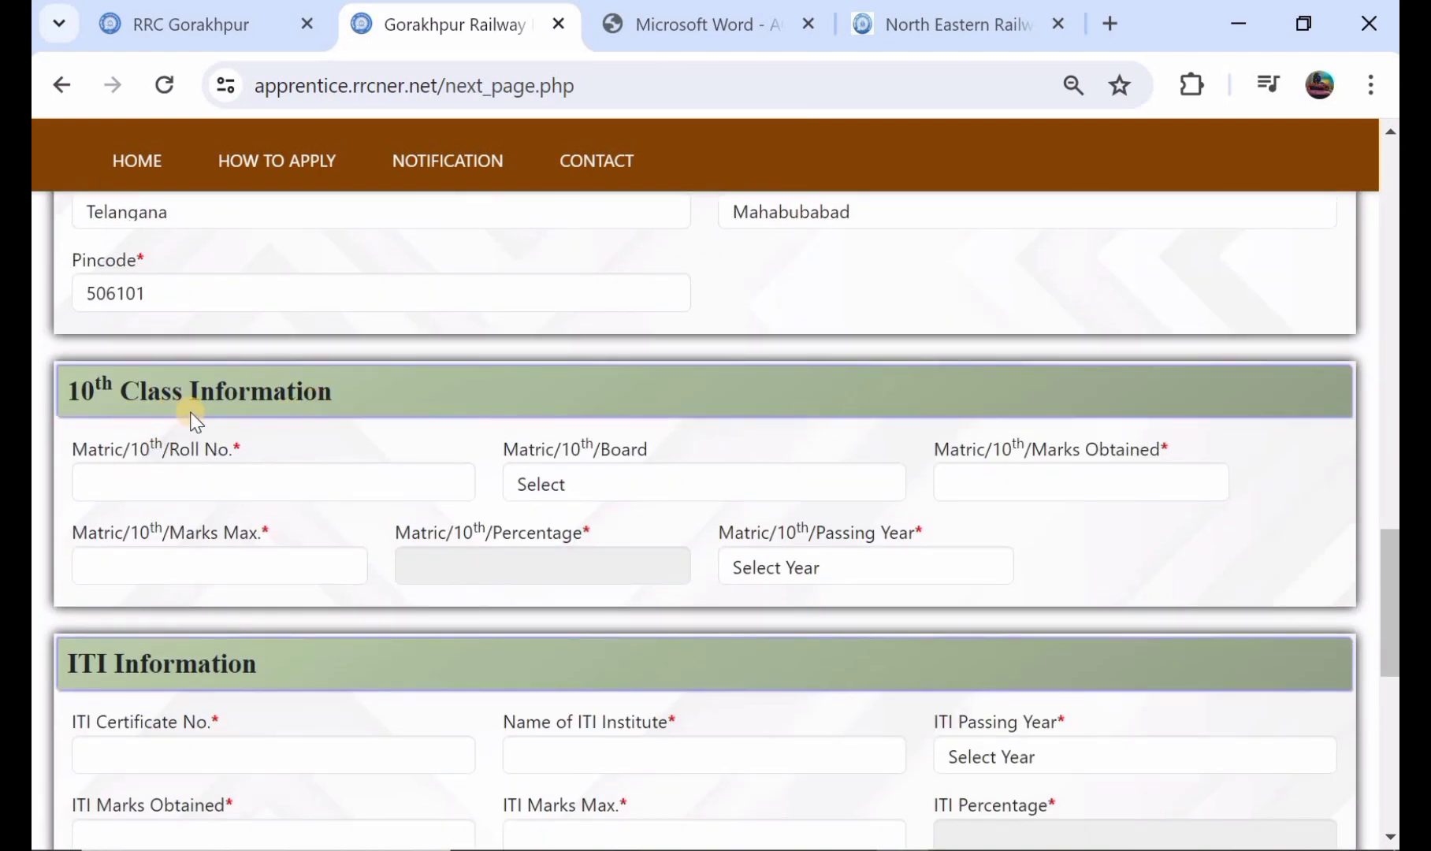
left_click(255, 490)
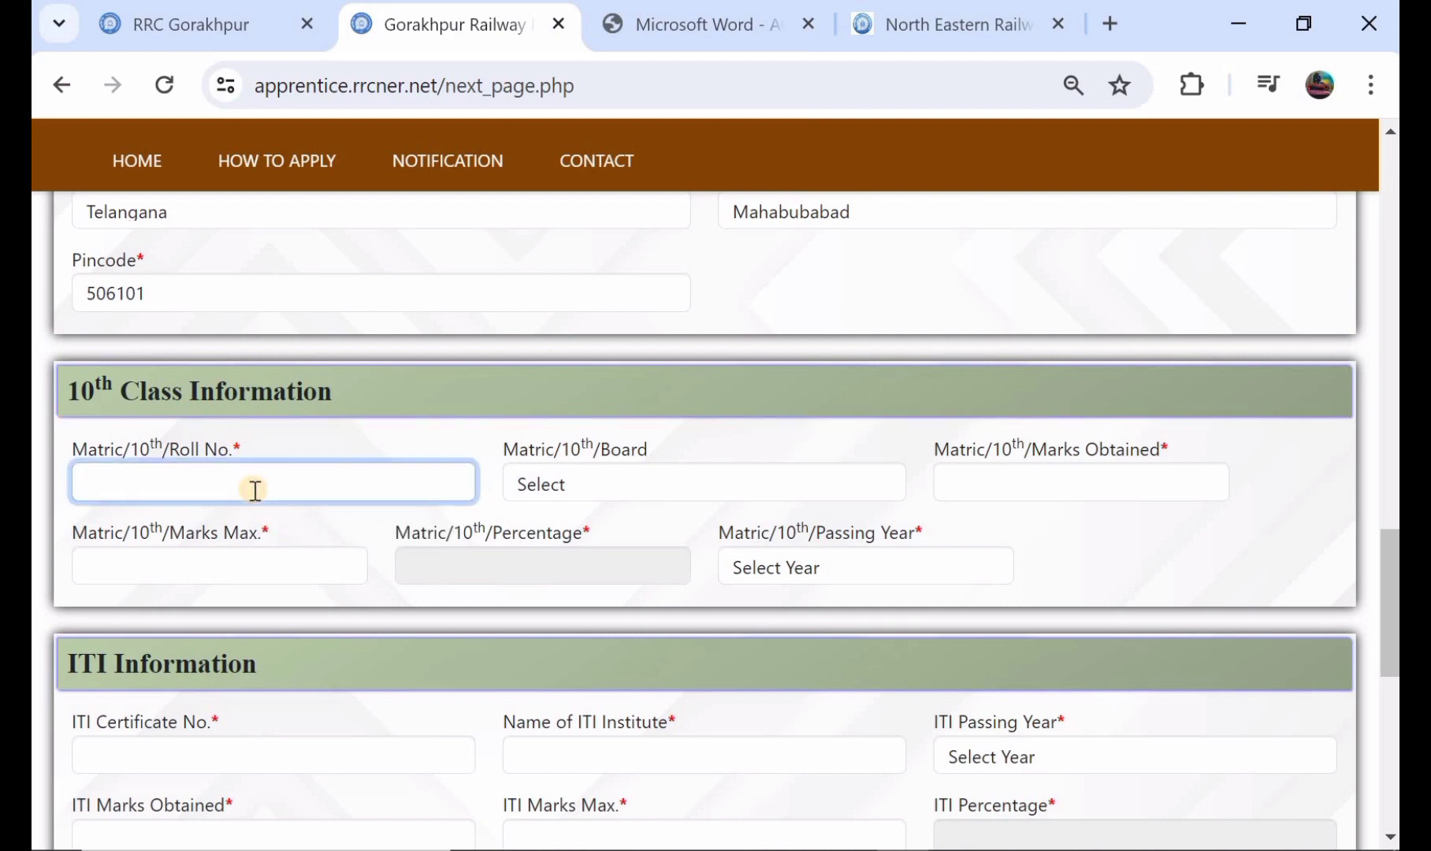
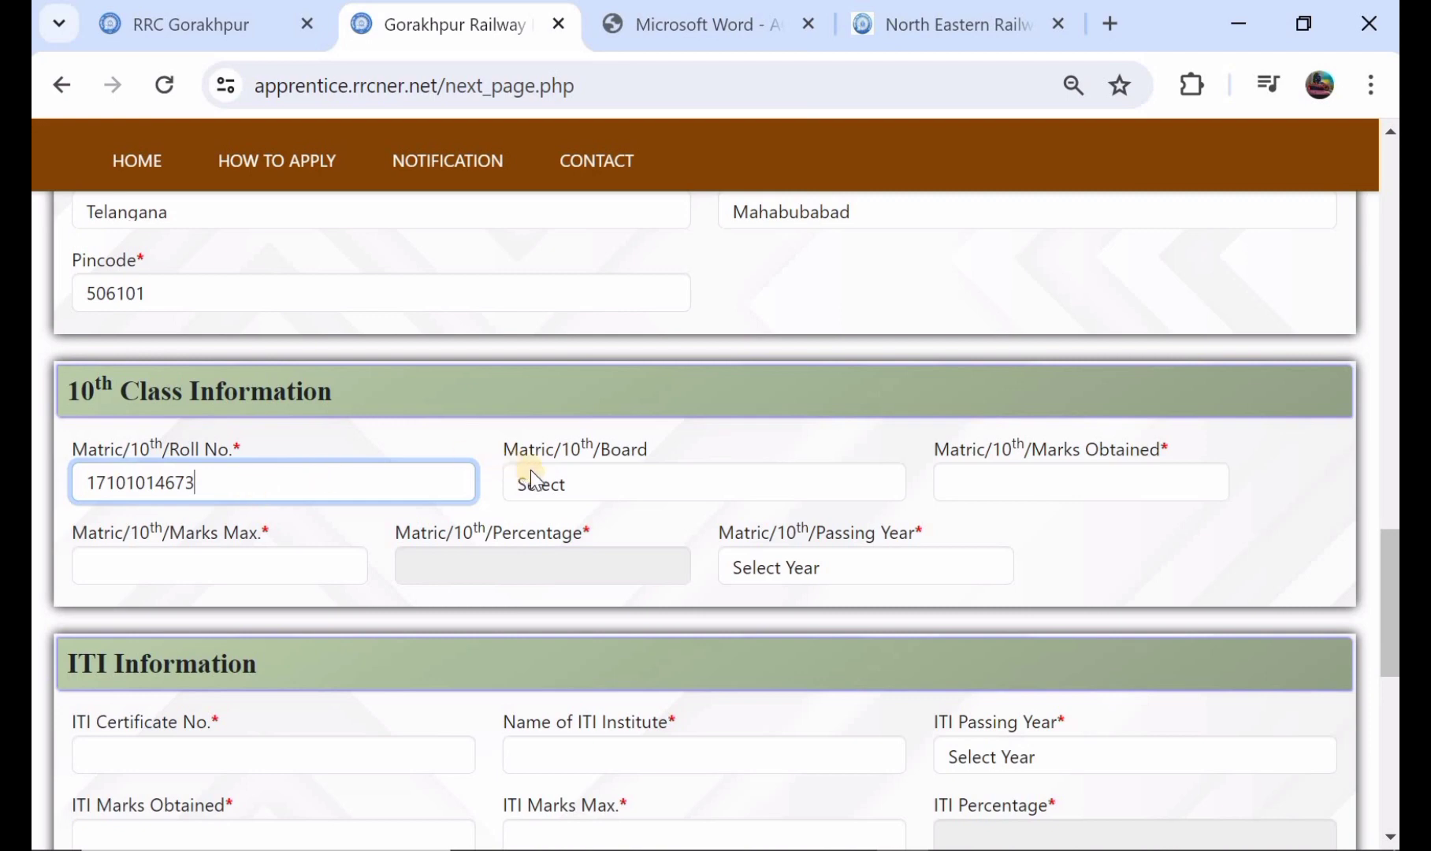
Step: Choose BOARD OF SECONDARY EDUCATION,TELANGANA STATE as the matric board
left_click(562, 489)
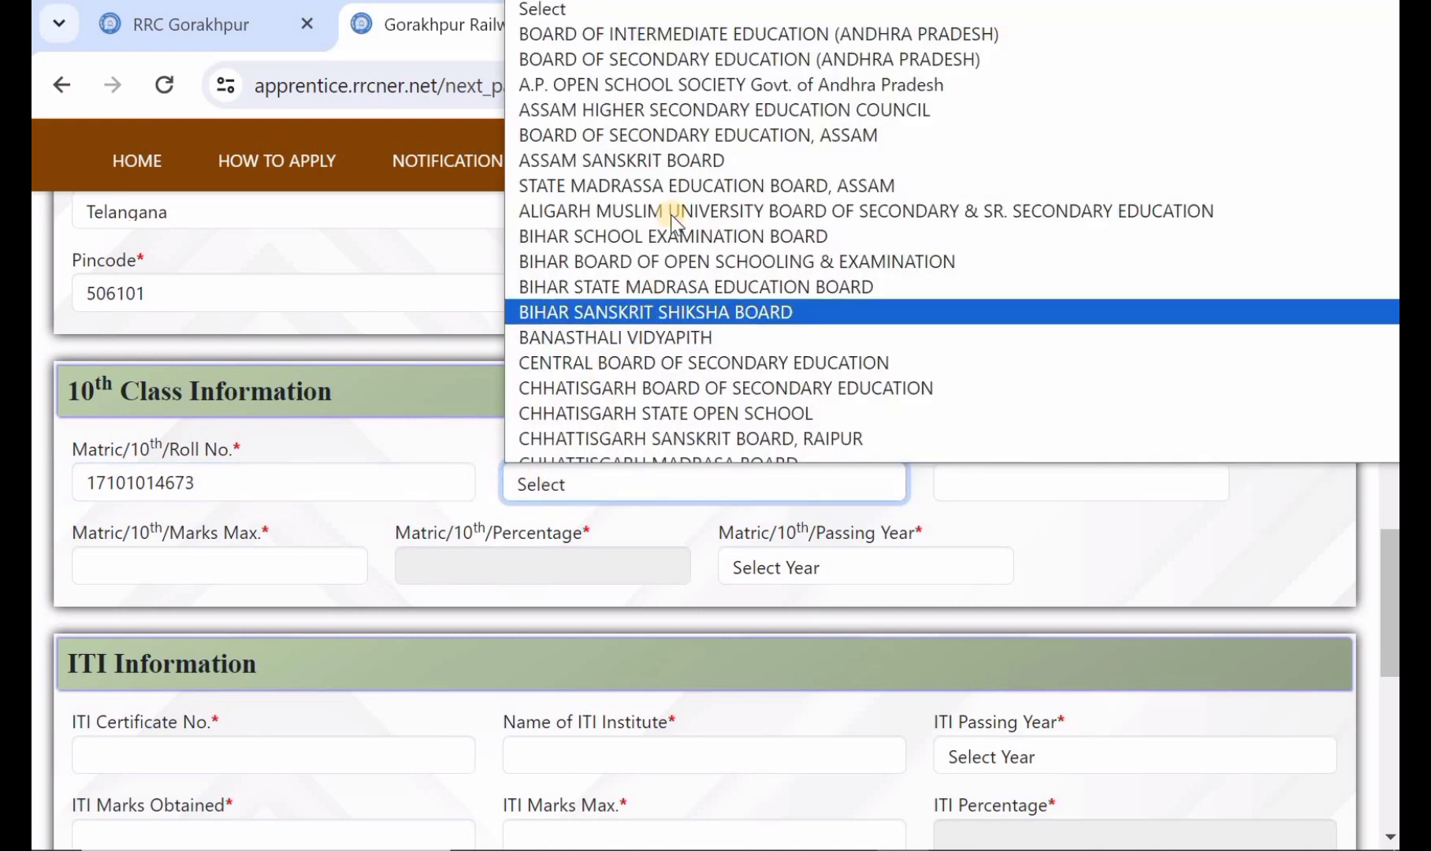
scroll(754, 140, "down", 3)
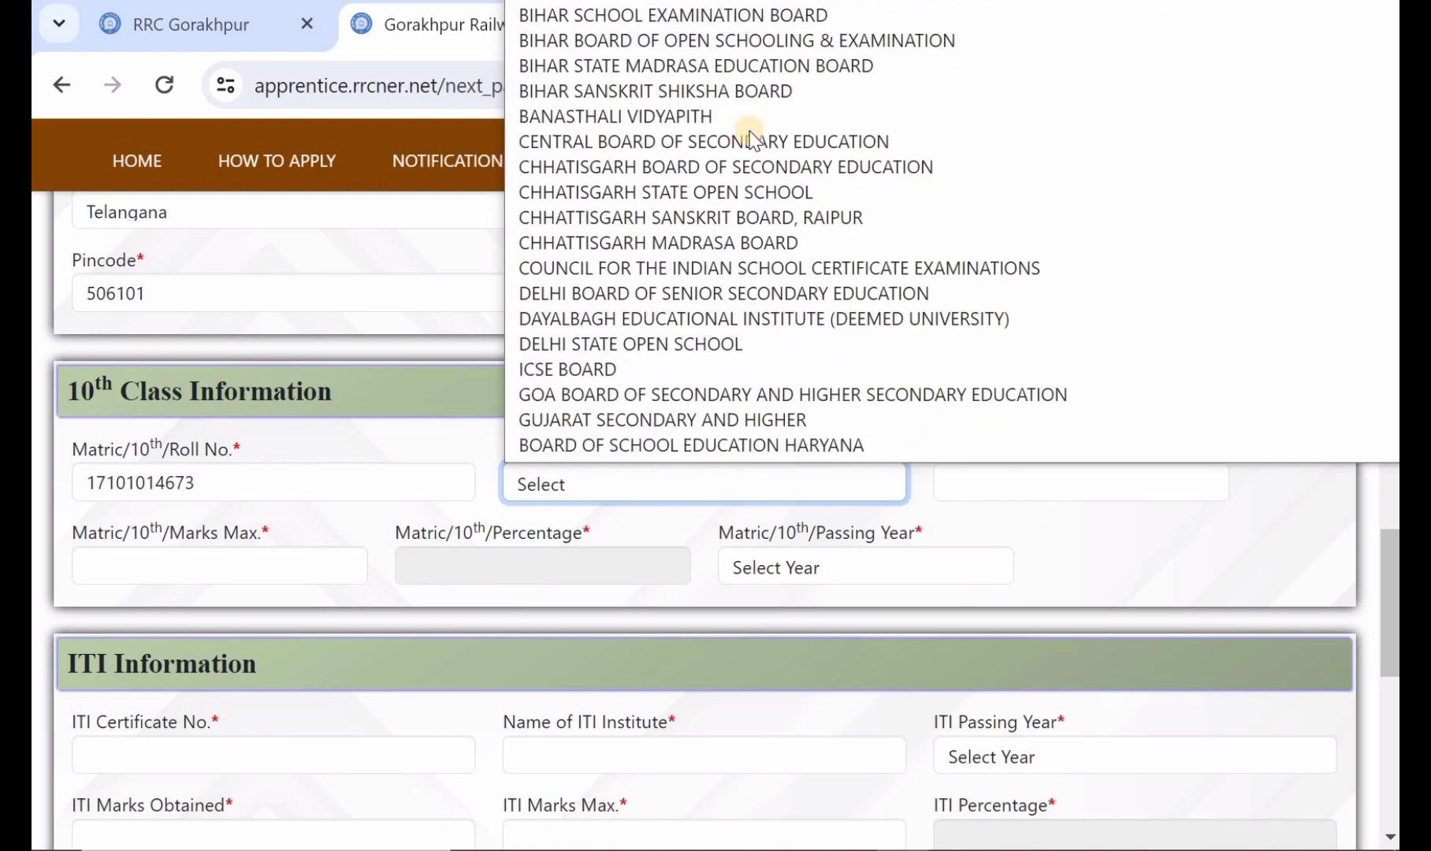
scroll(754, 140, "down", 15)
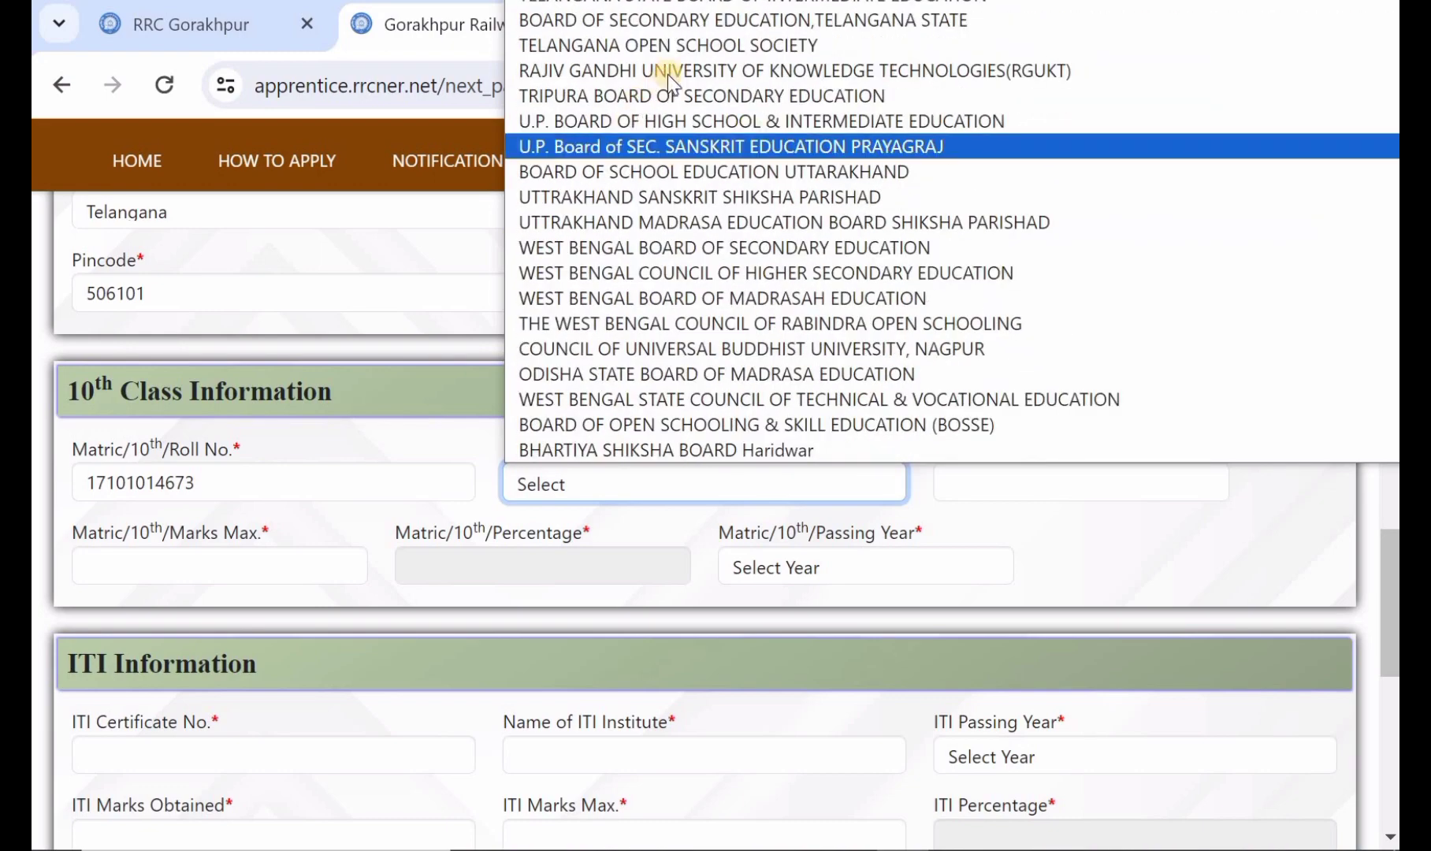
left_click(698, 20)
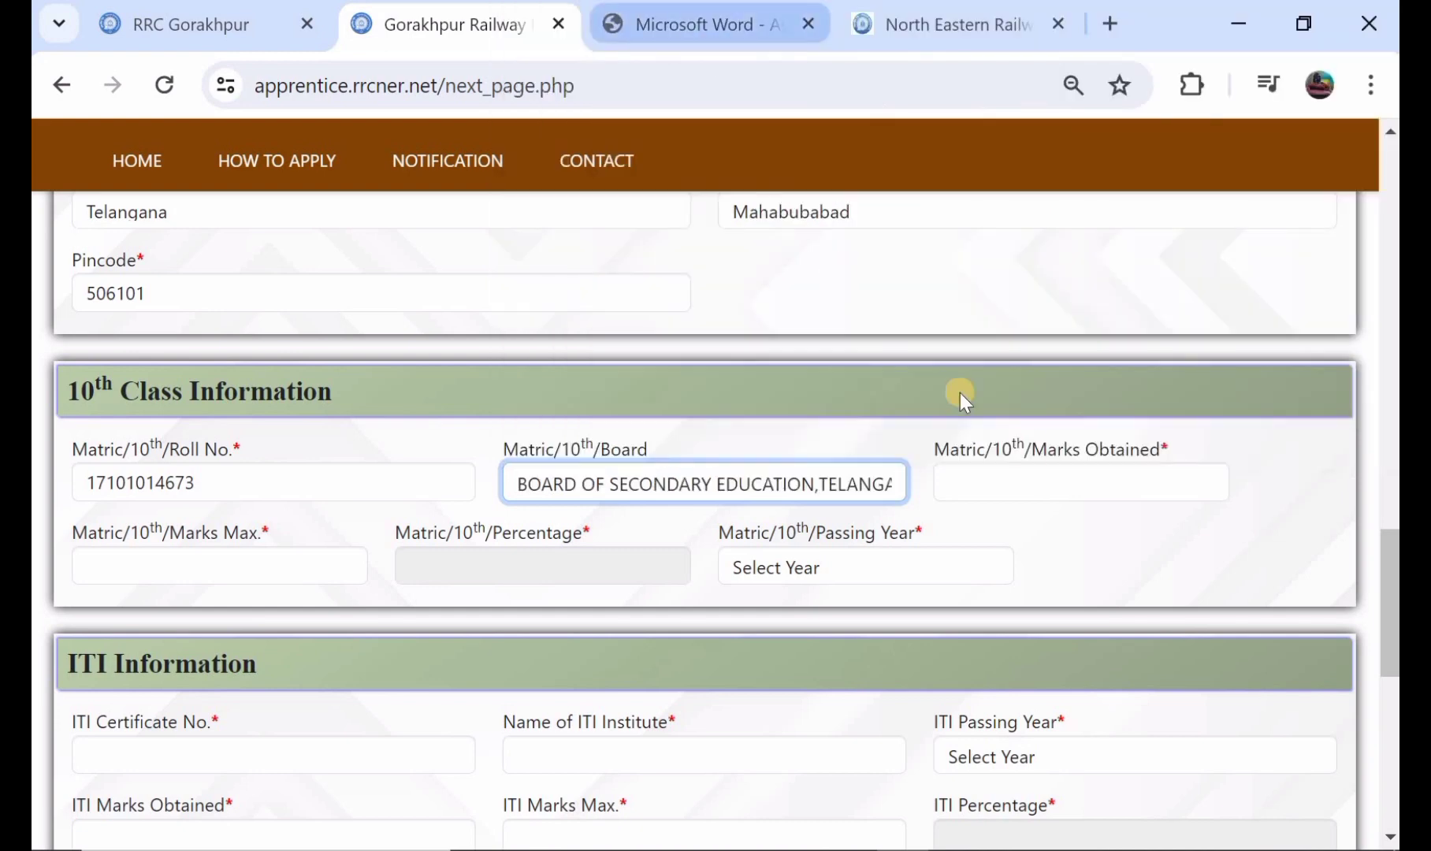
Step: Set the matric marks to 79 obtained out of a maximum of 100 and the passing year to 2017
left_click(1035, 486)
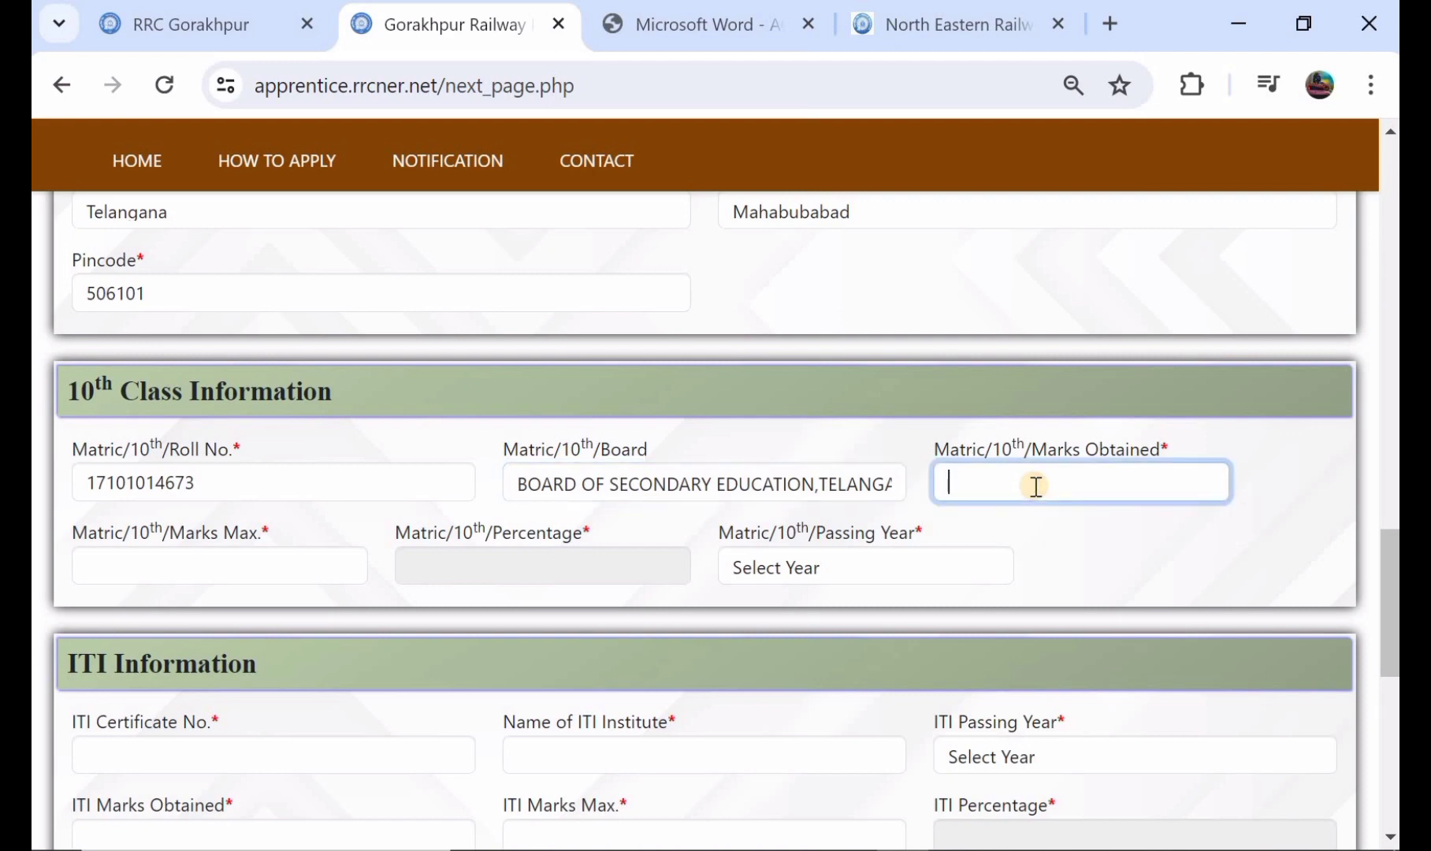
type("79")
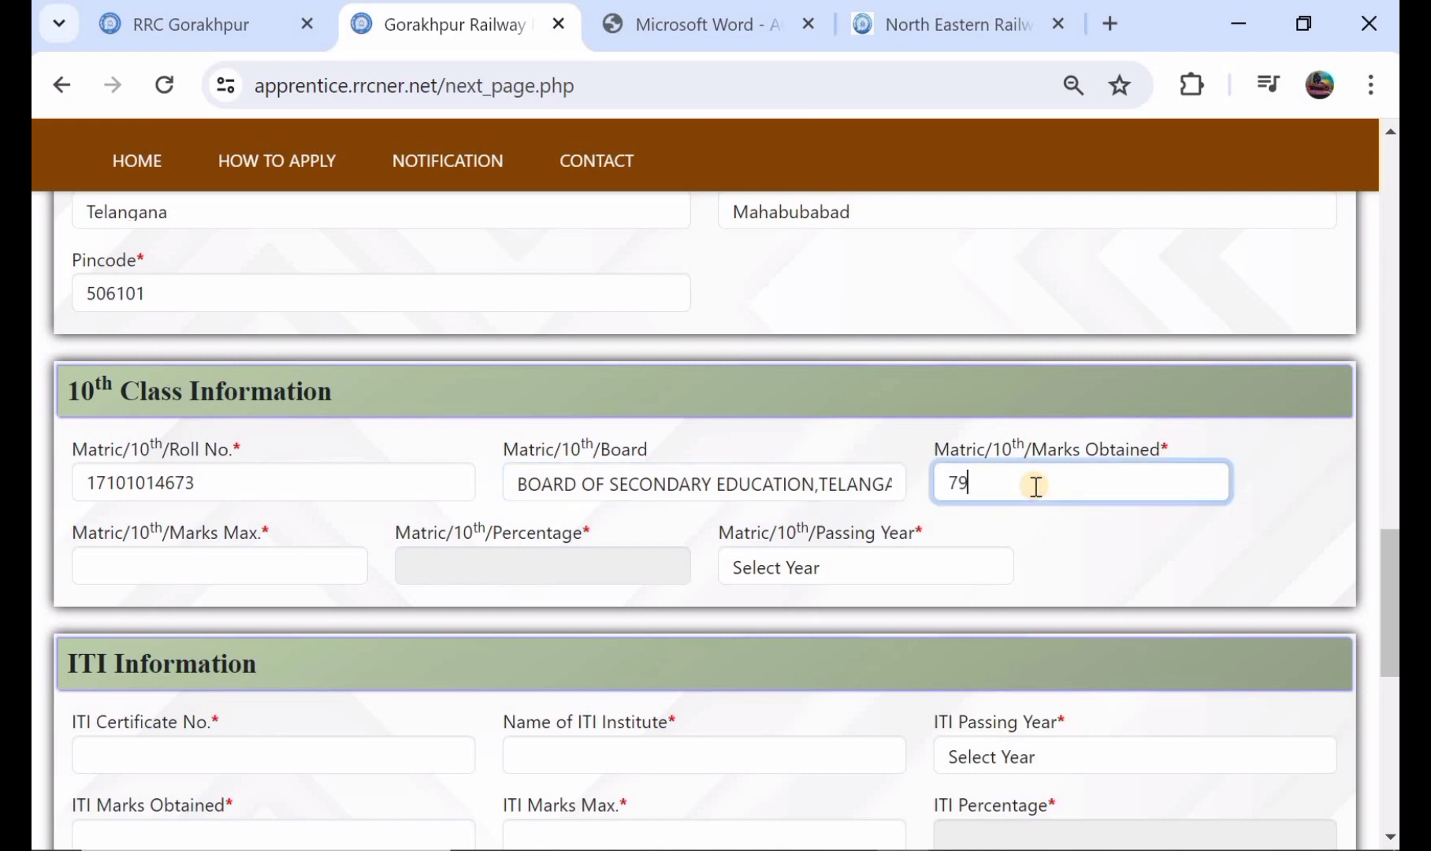
left_click(241, 568)
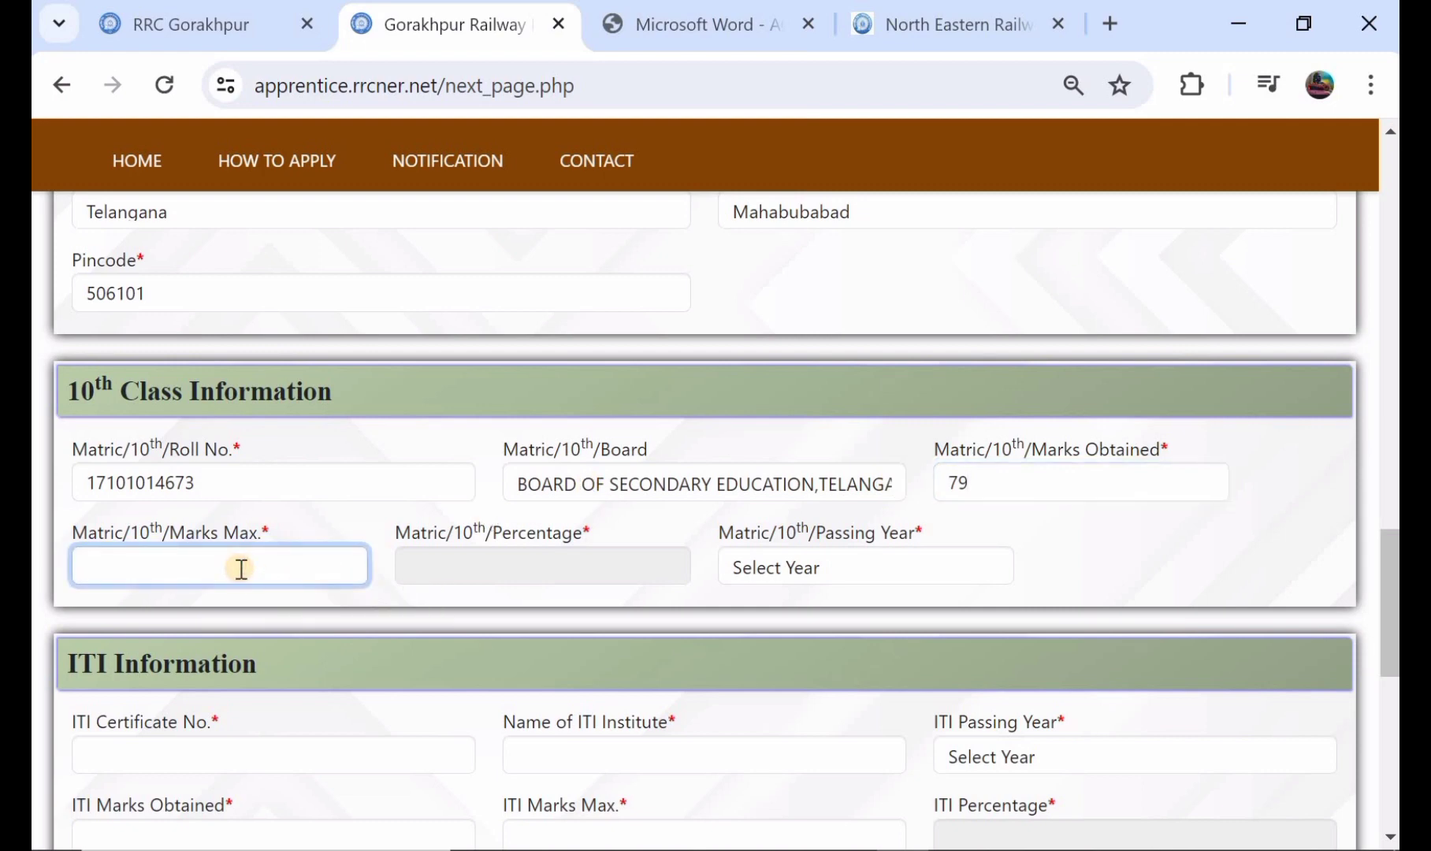
type("100")
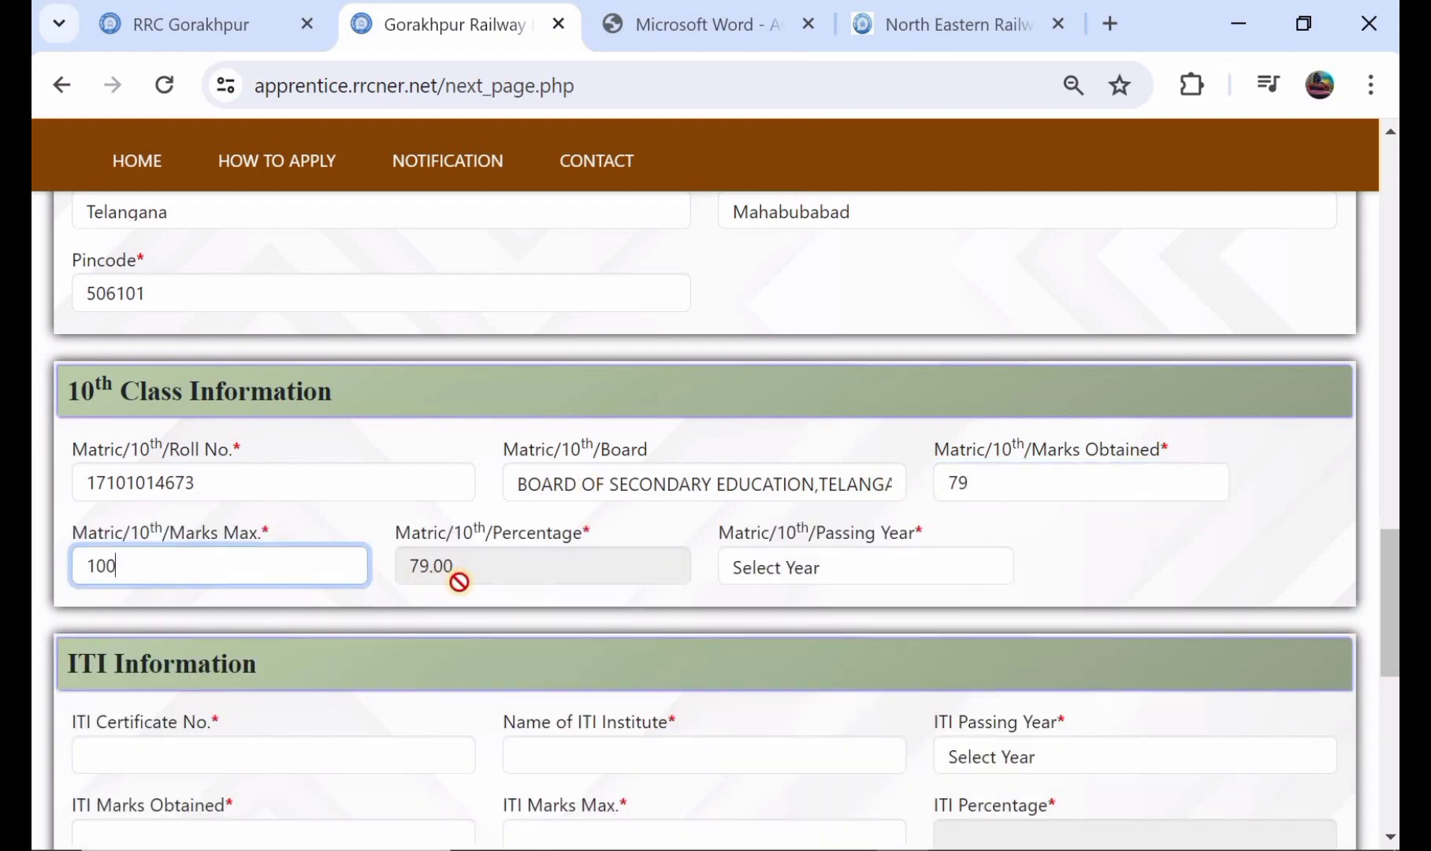
left_click(807, 566)
scroll(863, 378, "down", 10)
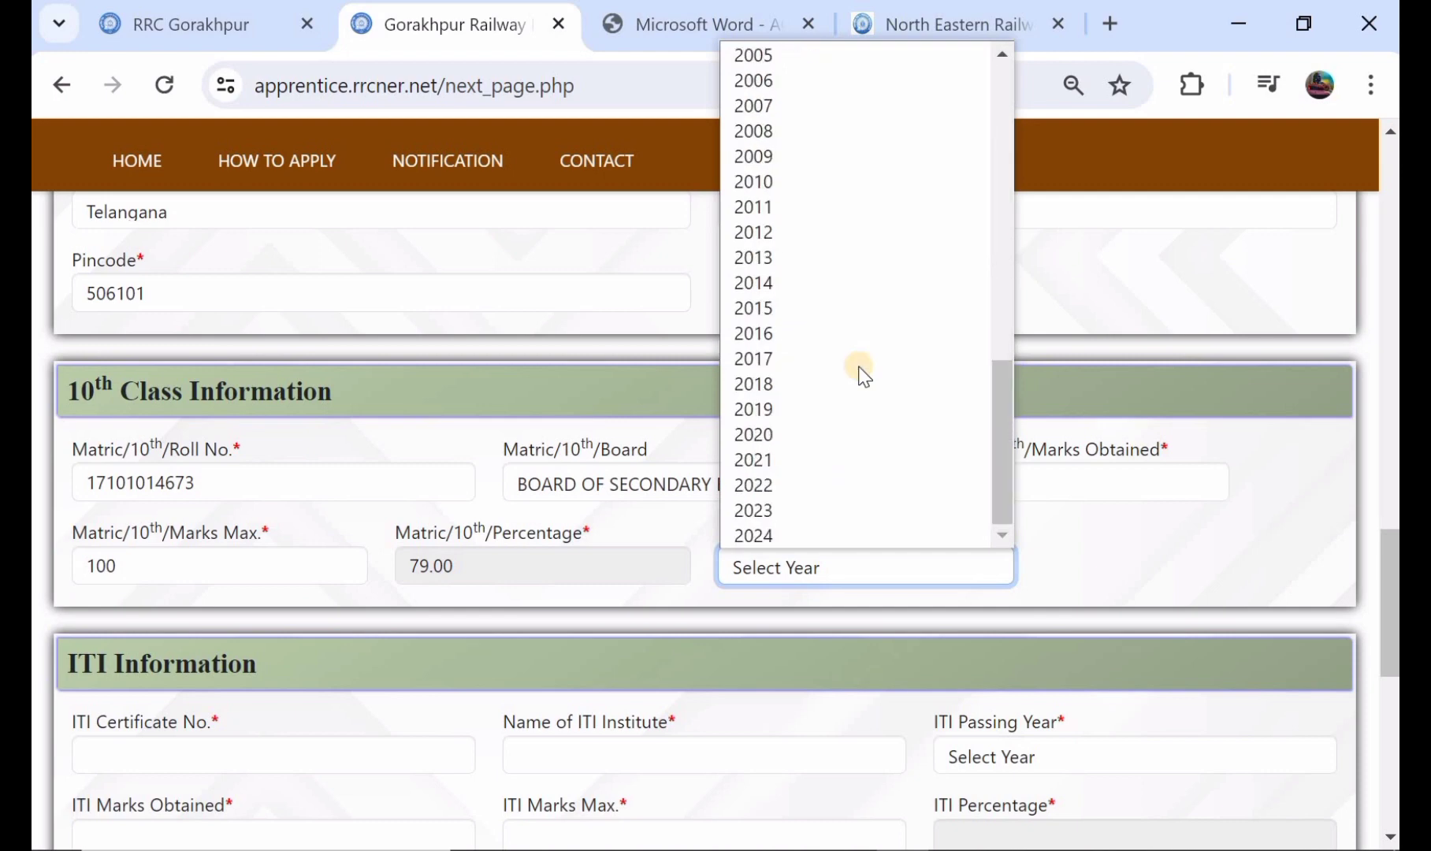
left_click(850, 366)
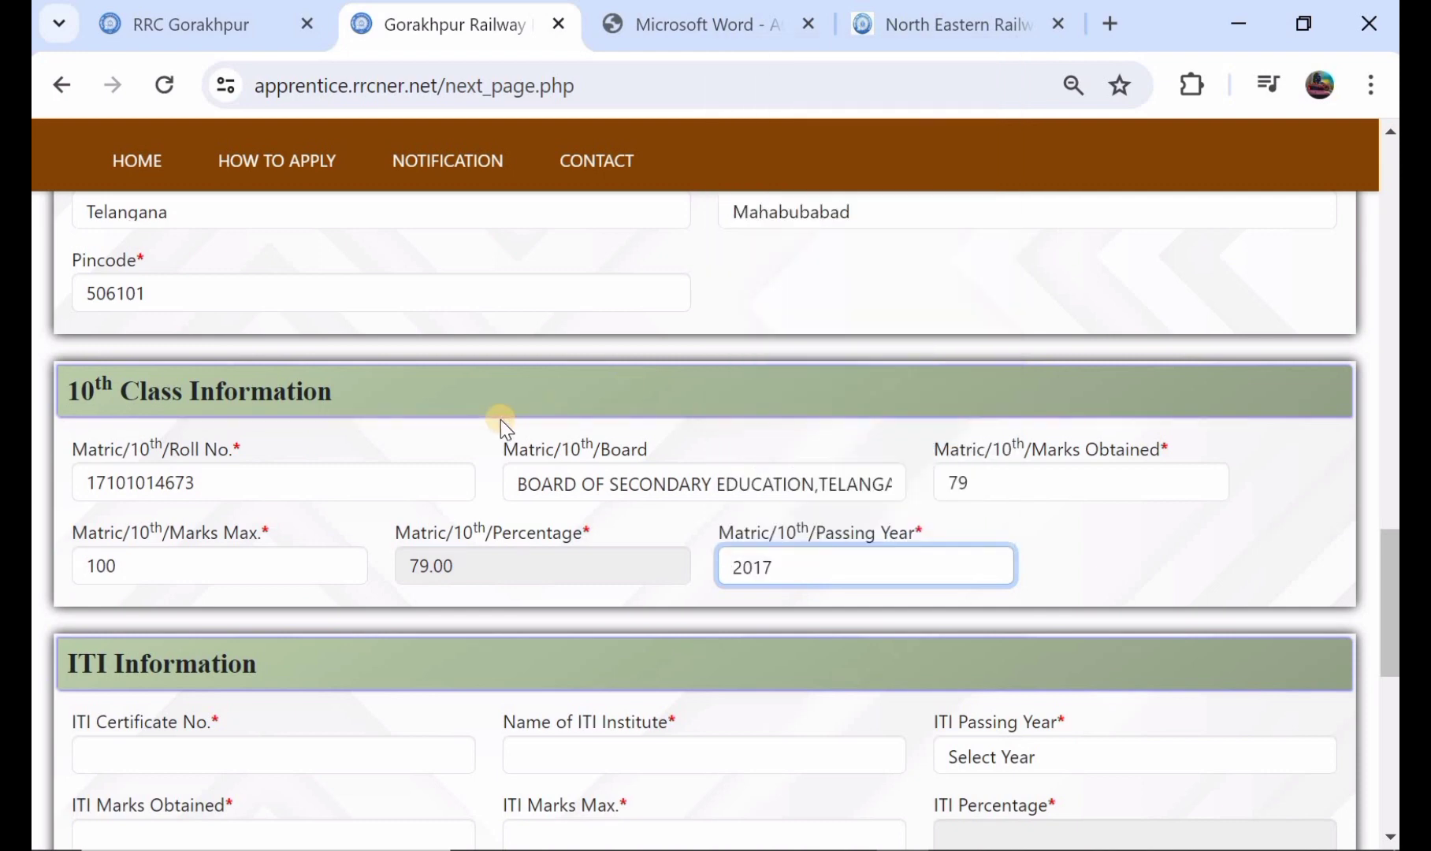
Step: Enter the ITI certificate number and give BERIFAUEE as the name of the ITI institute
scroll(501, 420, "down", 3)
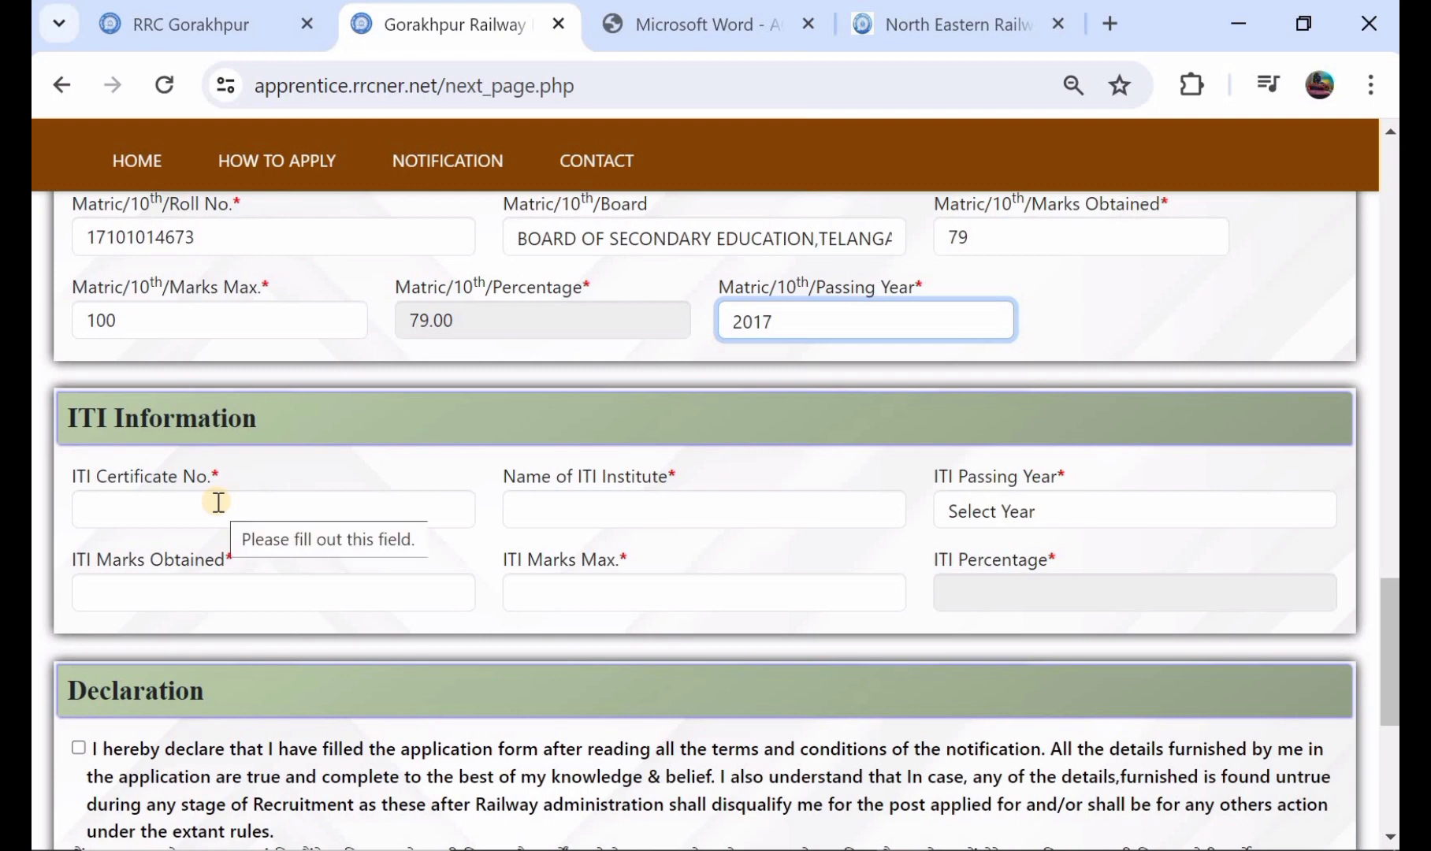
left_click(218, 502)
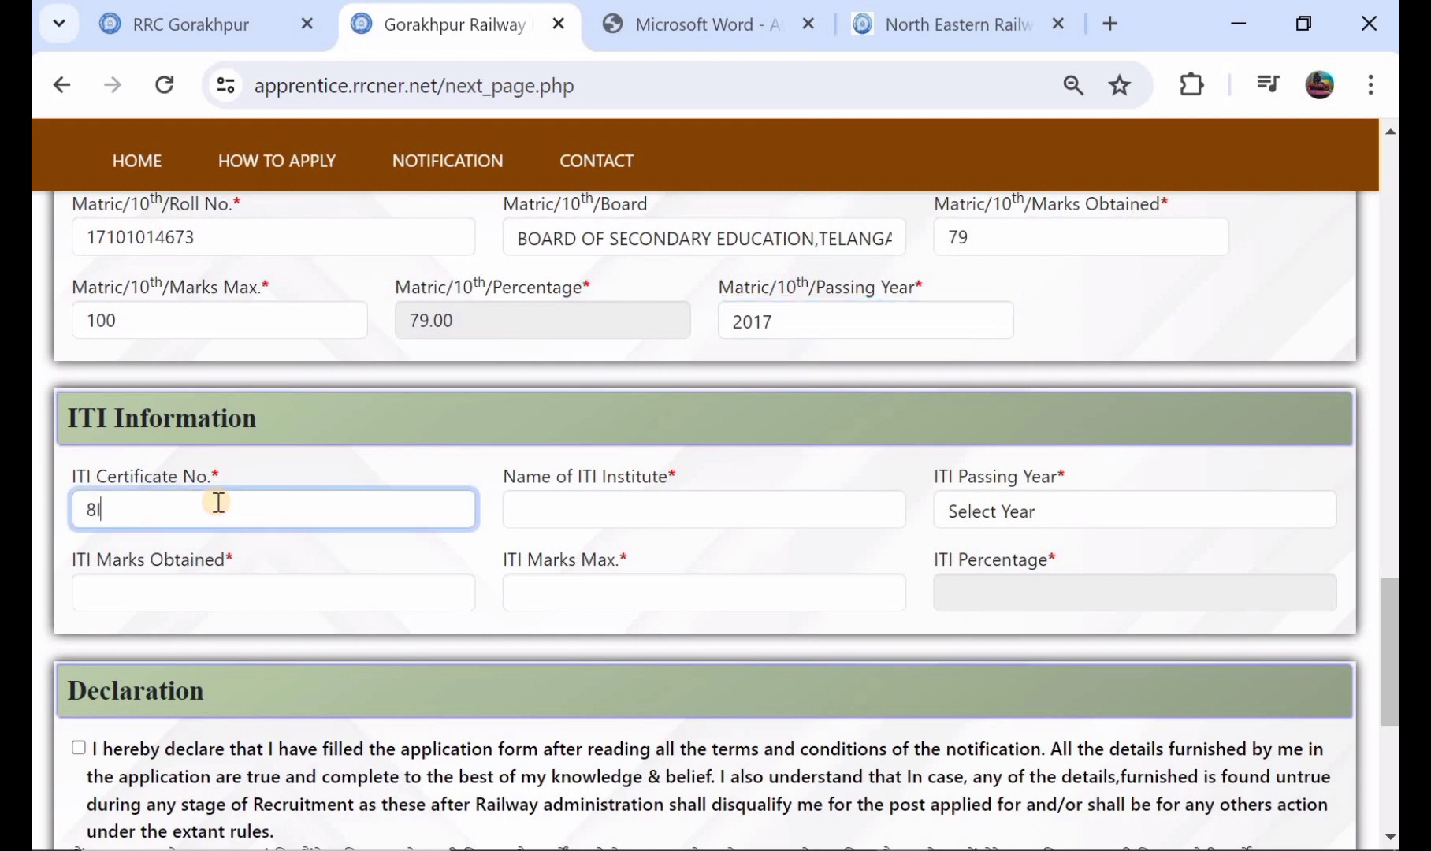
left_click(591, 507)
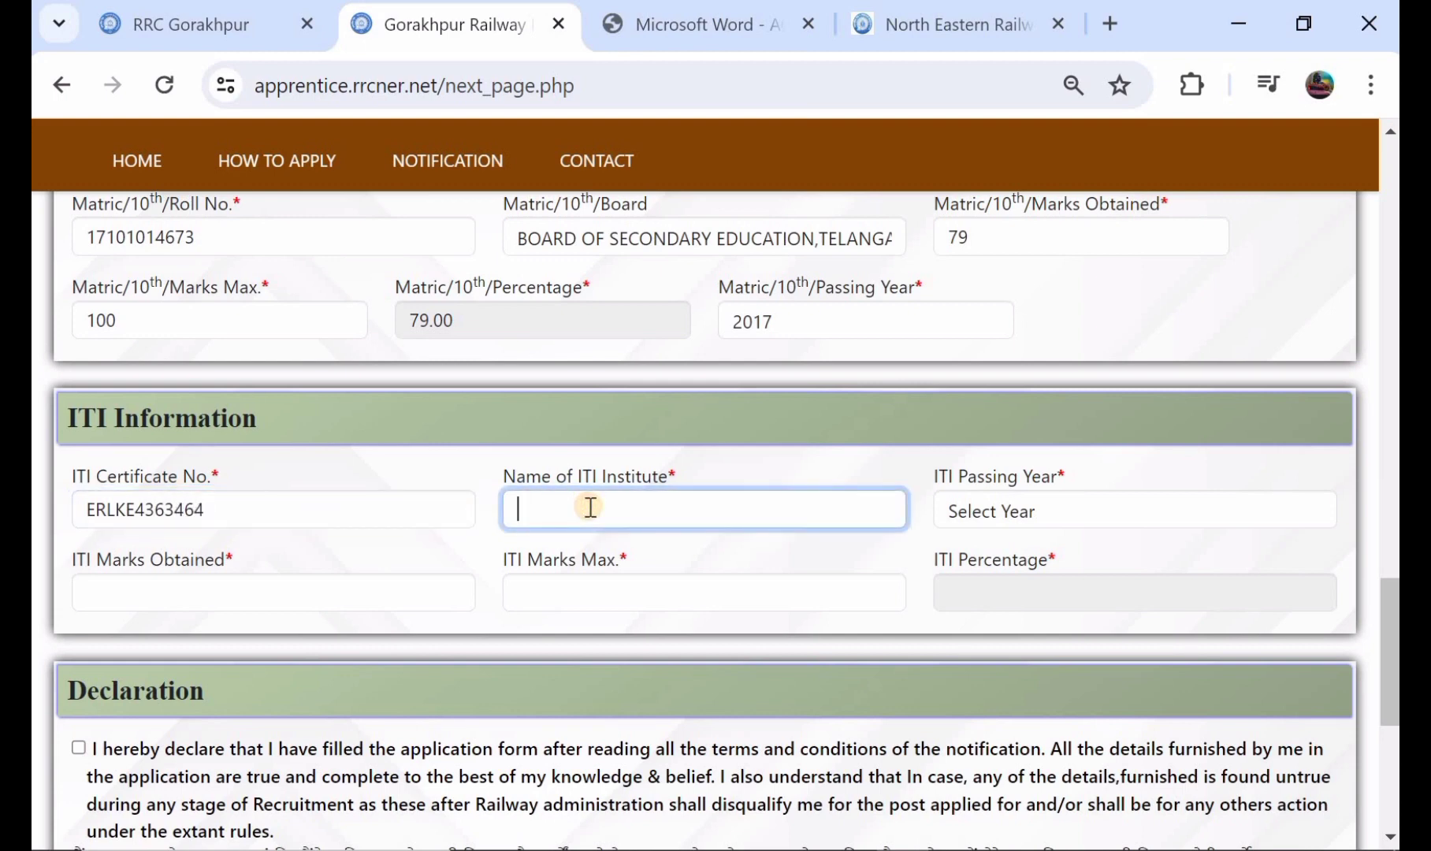
type("BERIFAUIE")
Step: Choose 2019 as the ITI passing year
left_click(1030, 511)
scroll(1036, 403, "down", 10)
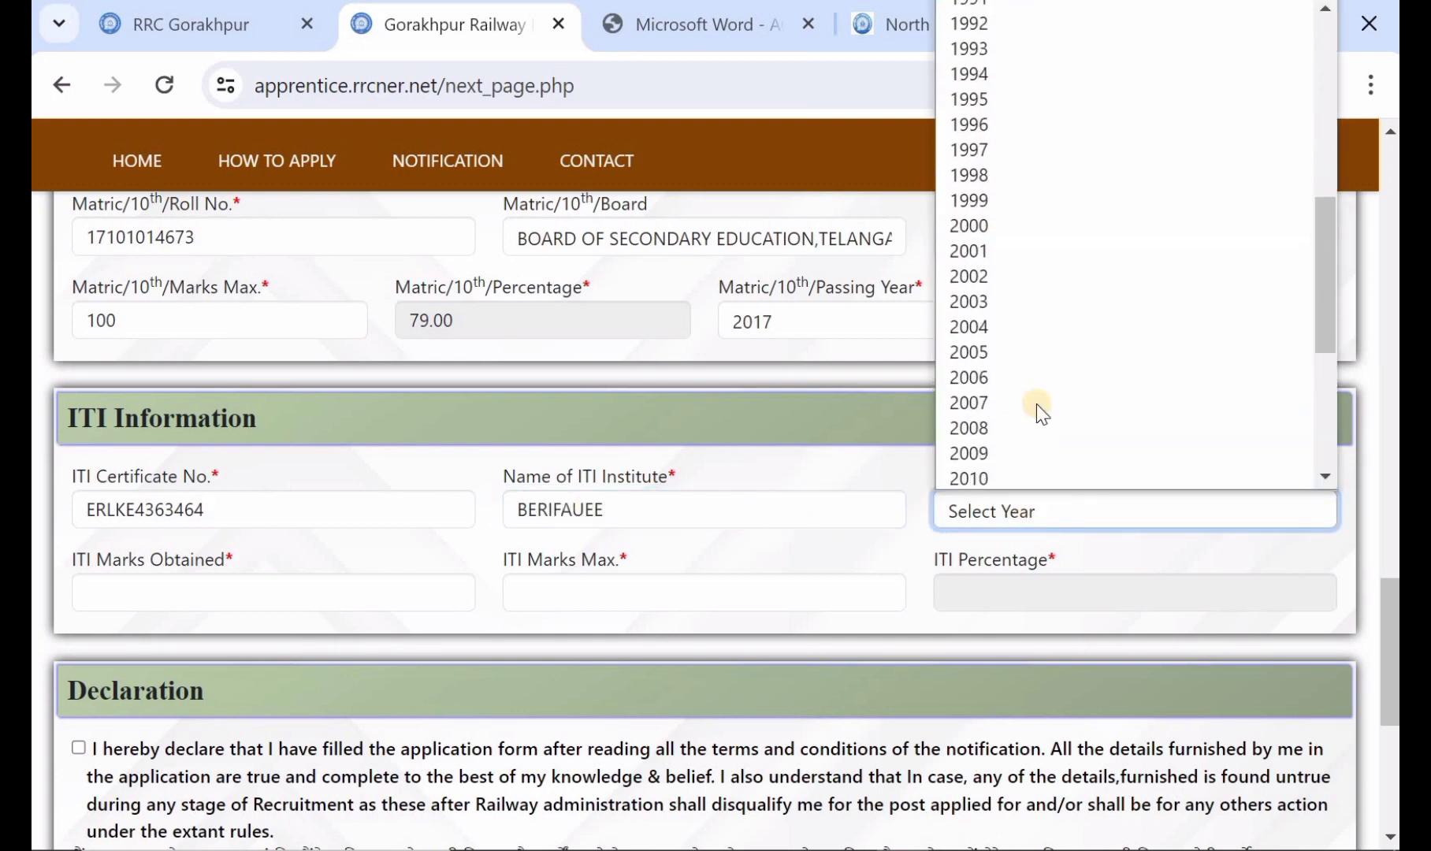
scroll(1036, 403, "down", 1)
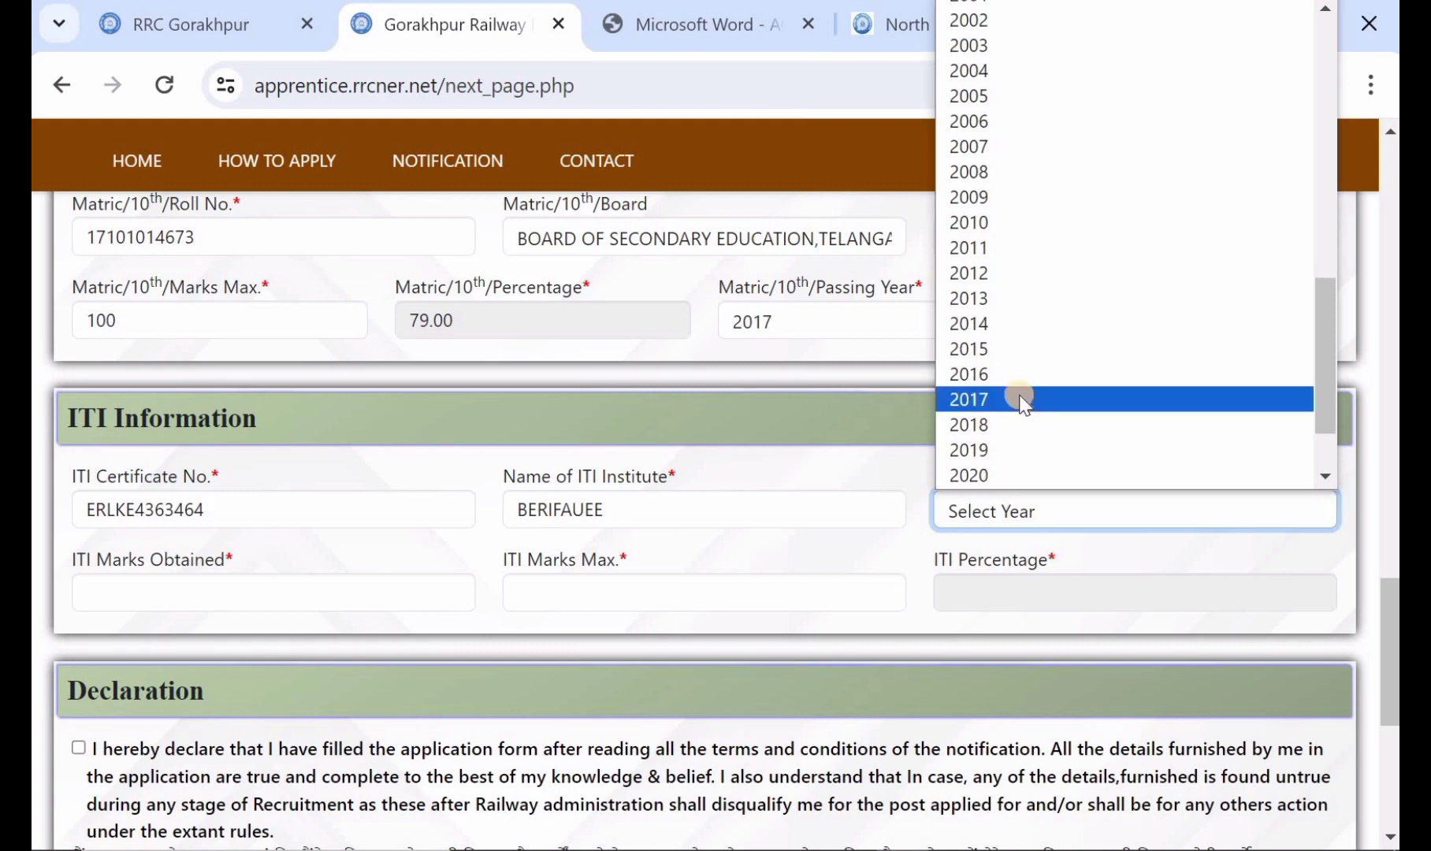
left_click(1025, 447)
Step: Set the ITI marks to 869 obtained out of a maximum of 1000
scroll(428, 477, "down", 1)
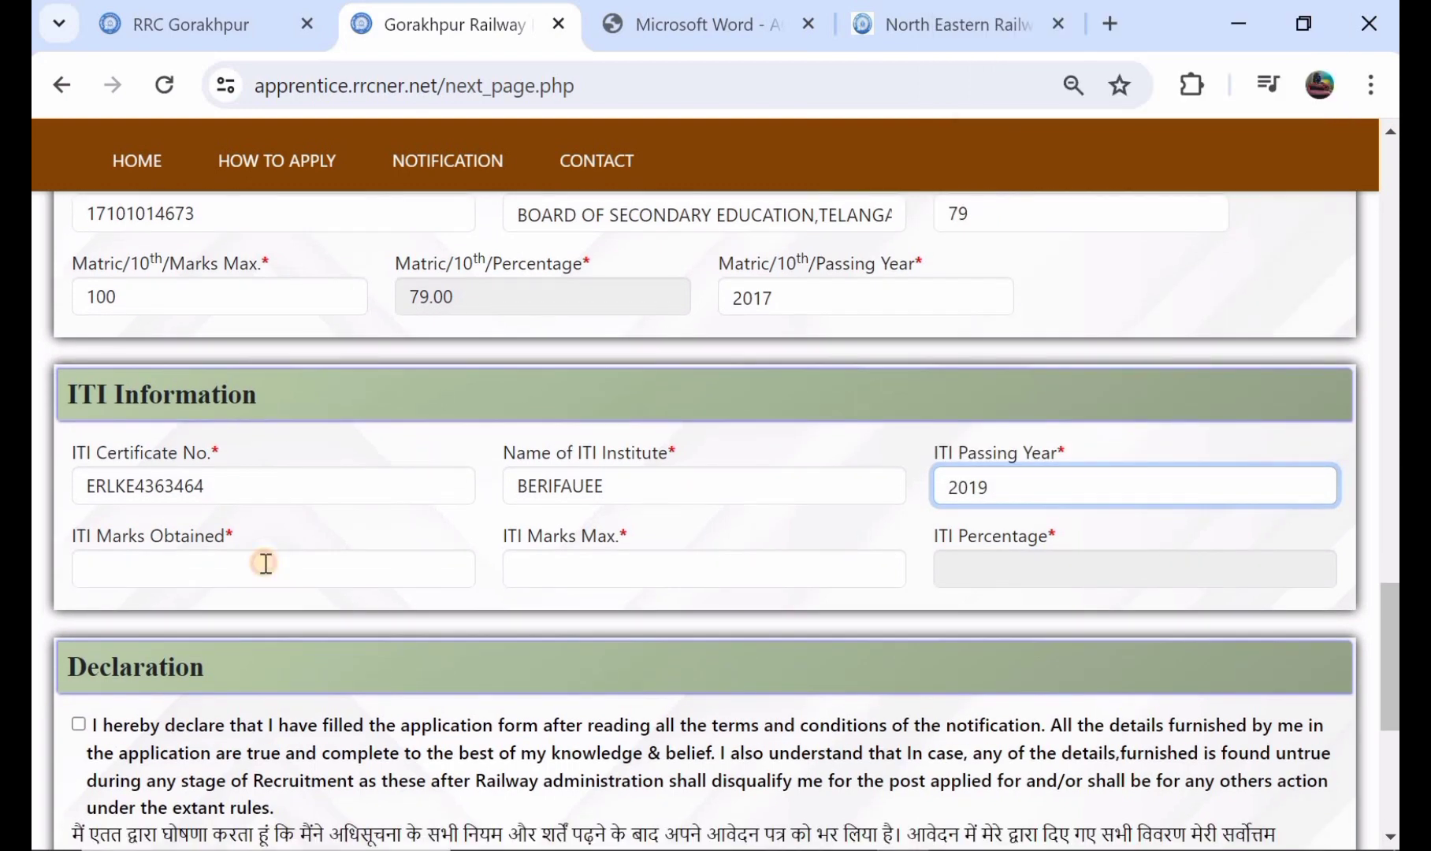
left_click(266, 564)
type("8")
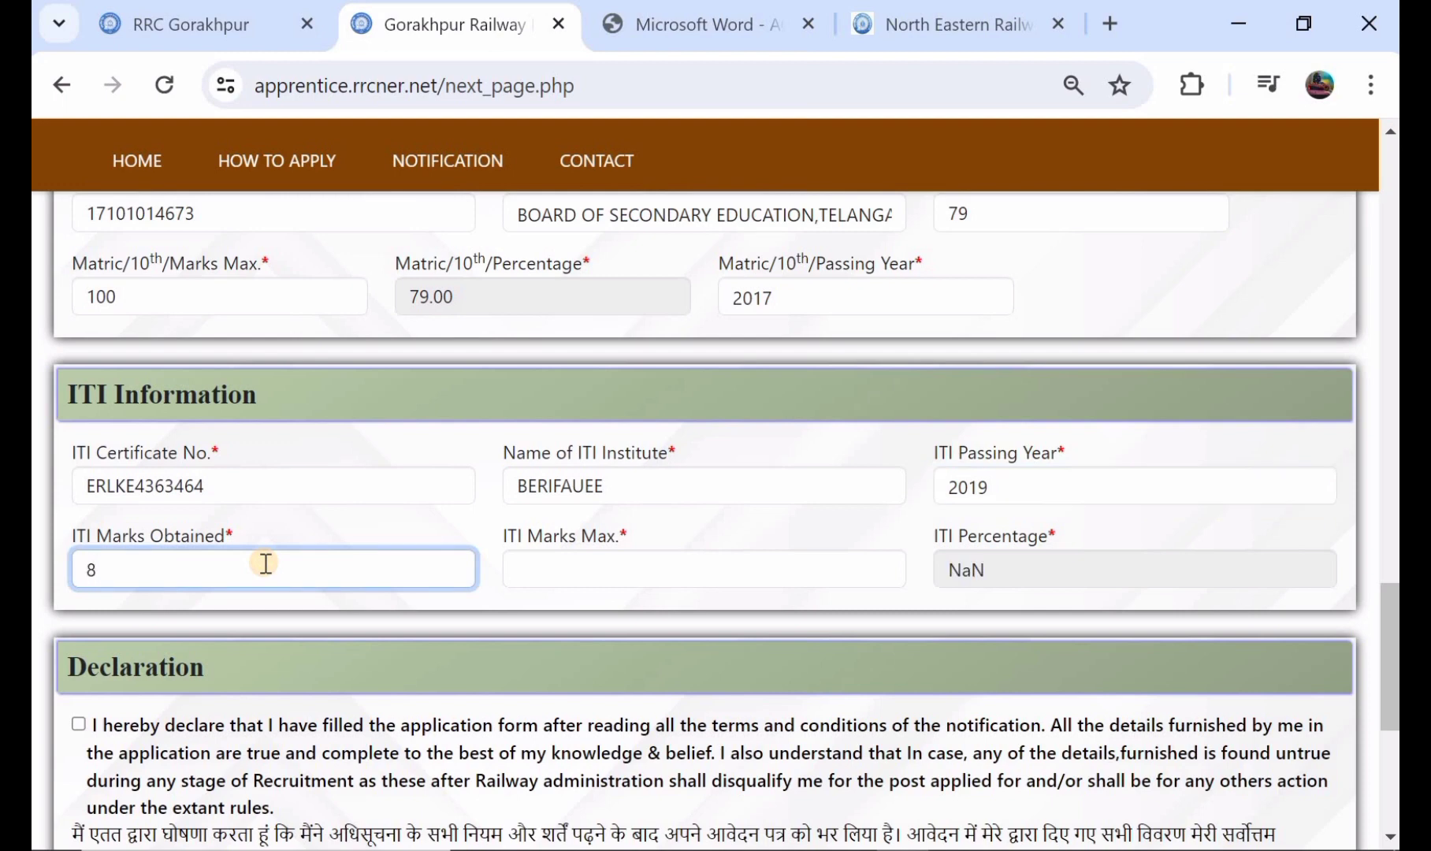
type("69")
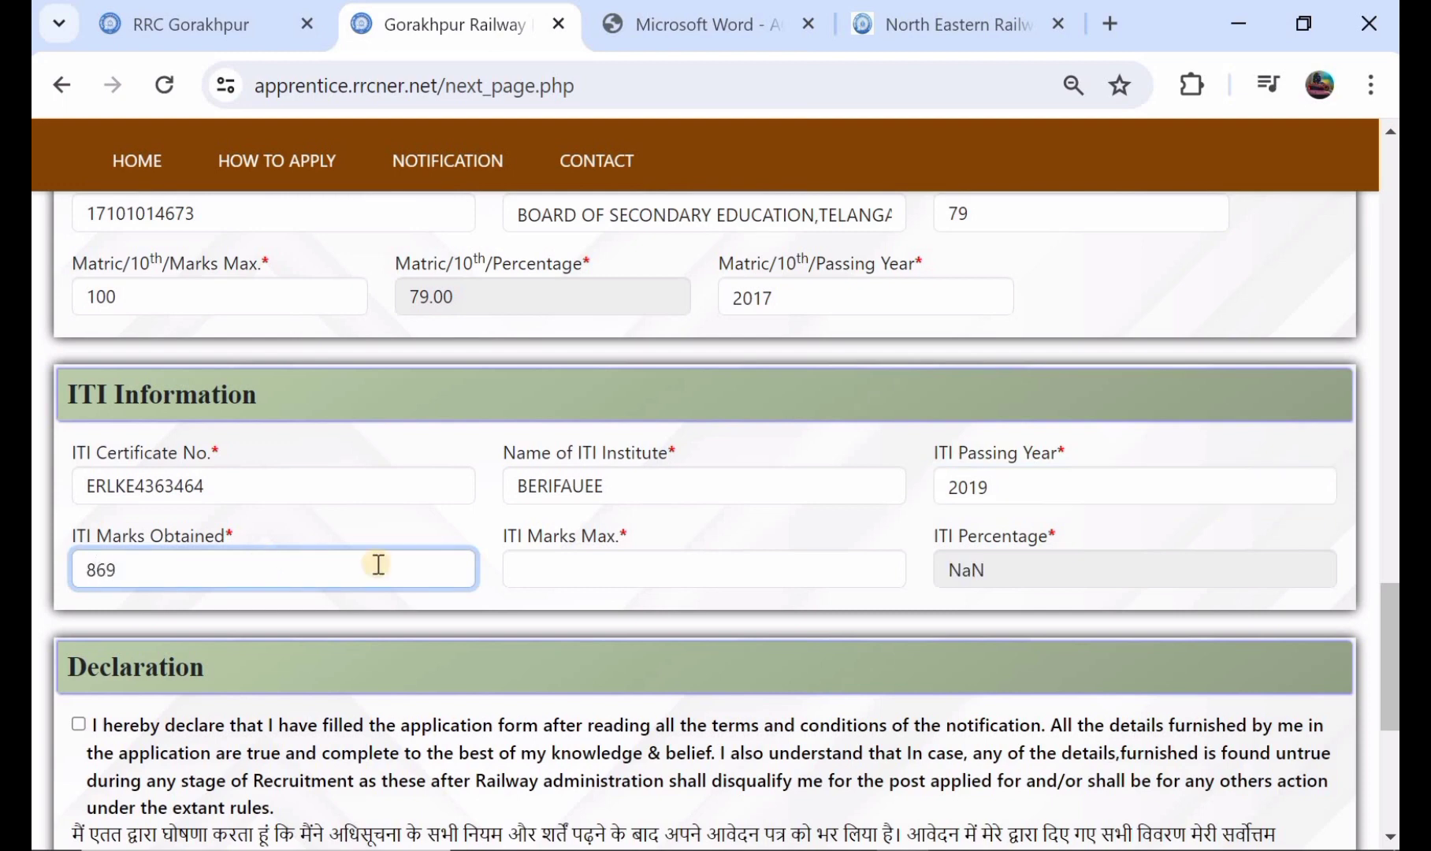
left_click(558, 571)
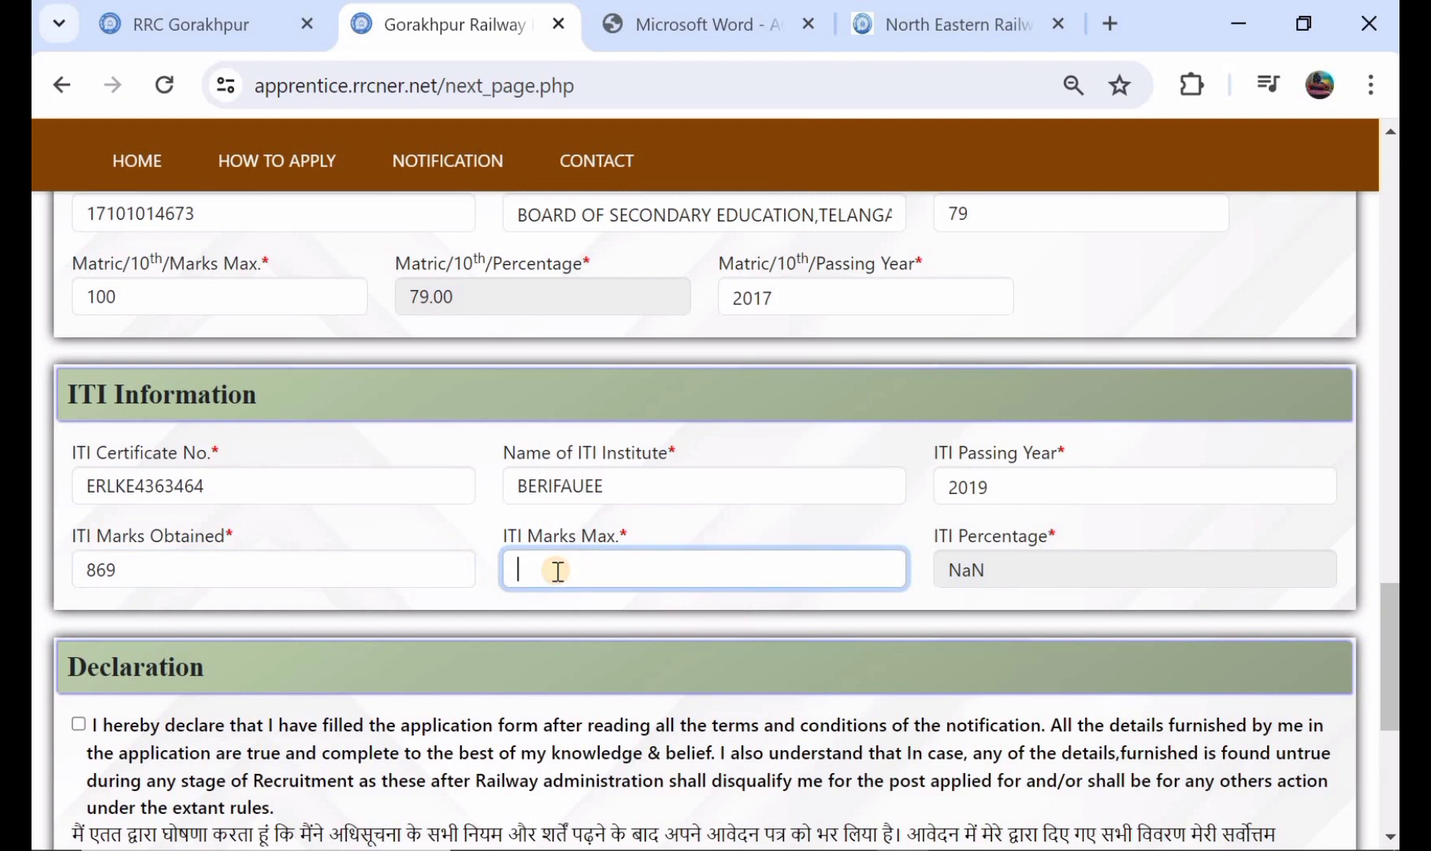
type("1000")
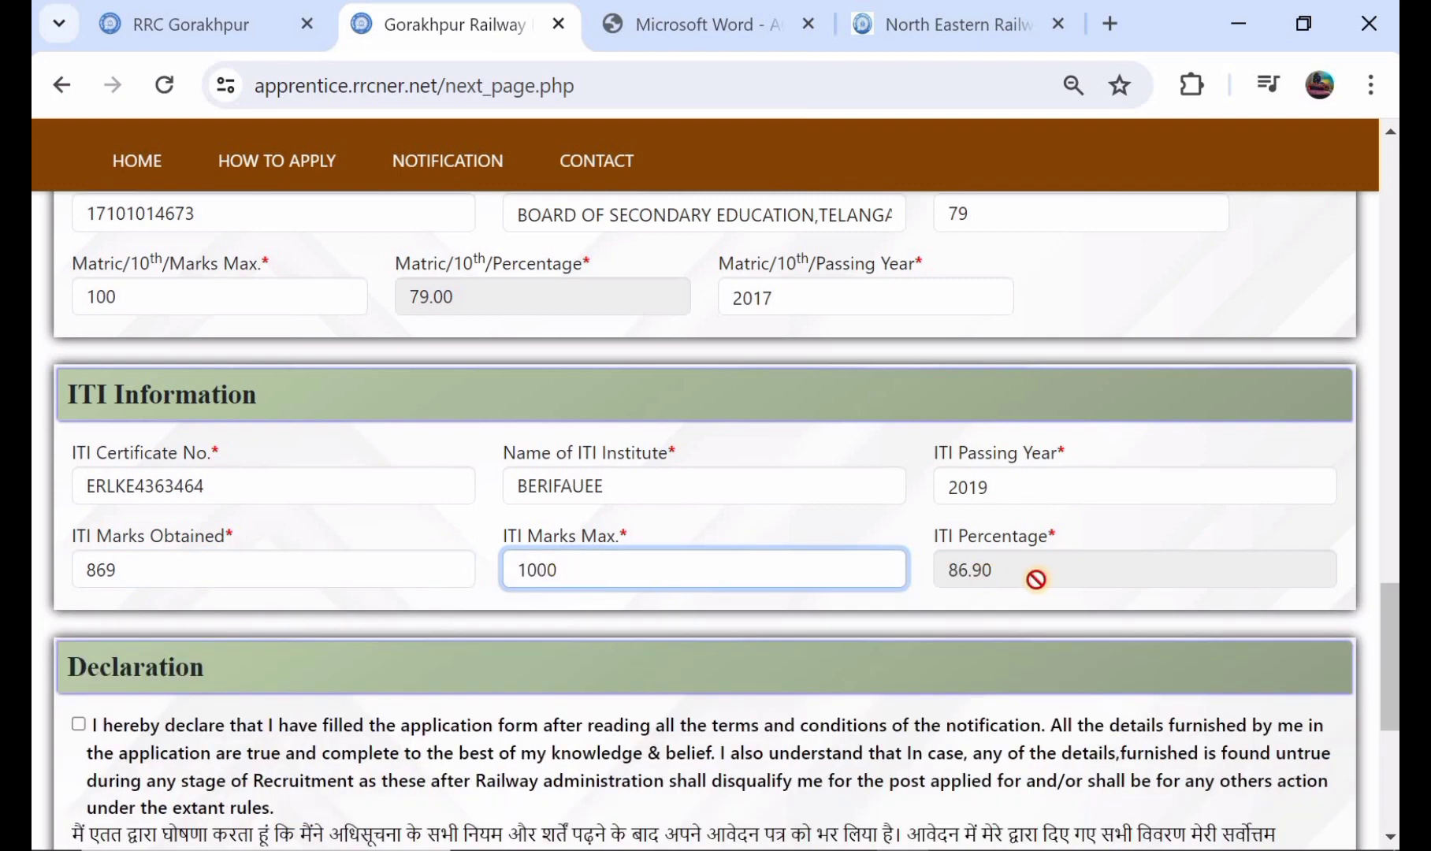
Step: Accept the declaration, fill in the captcha as displayed and continue to the confirmation summary
scroll(1036, 579, "down", 2)
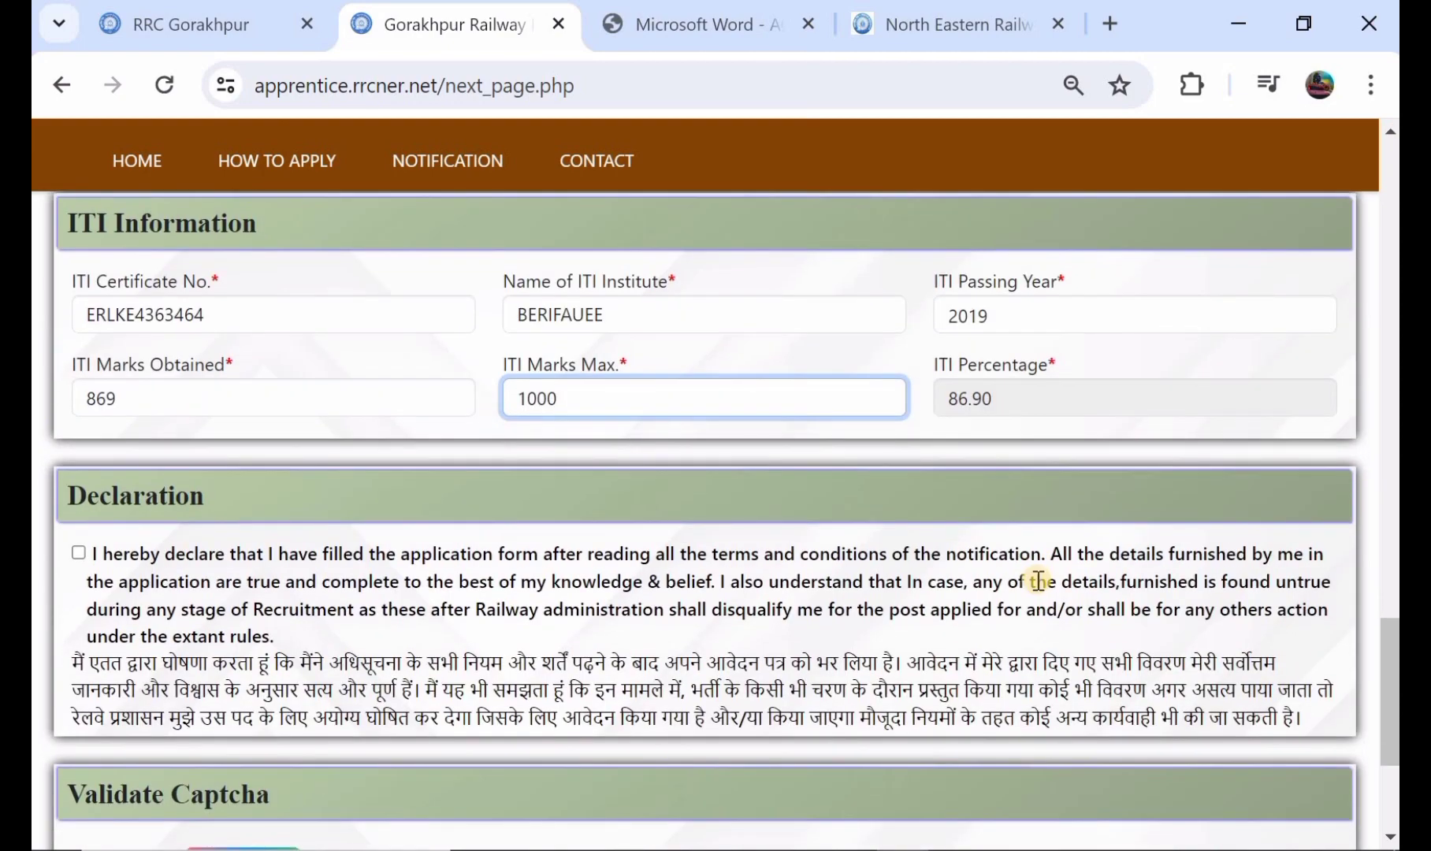
left_click(78, 552)
scroll(570, 463, "down", 3)
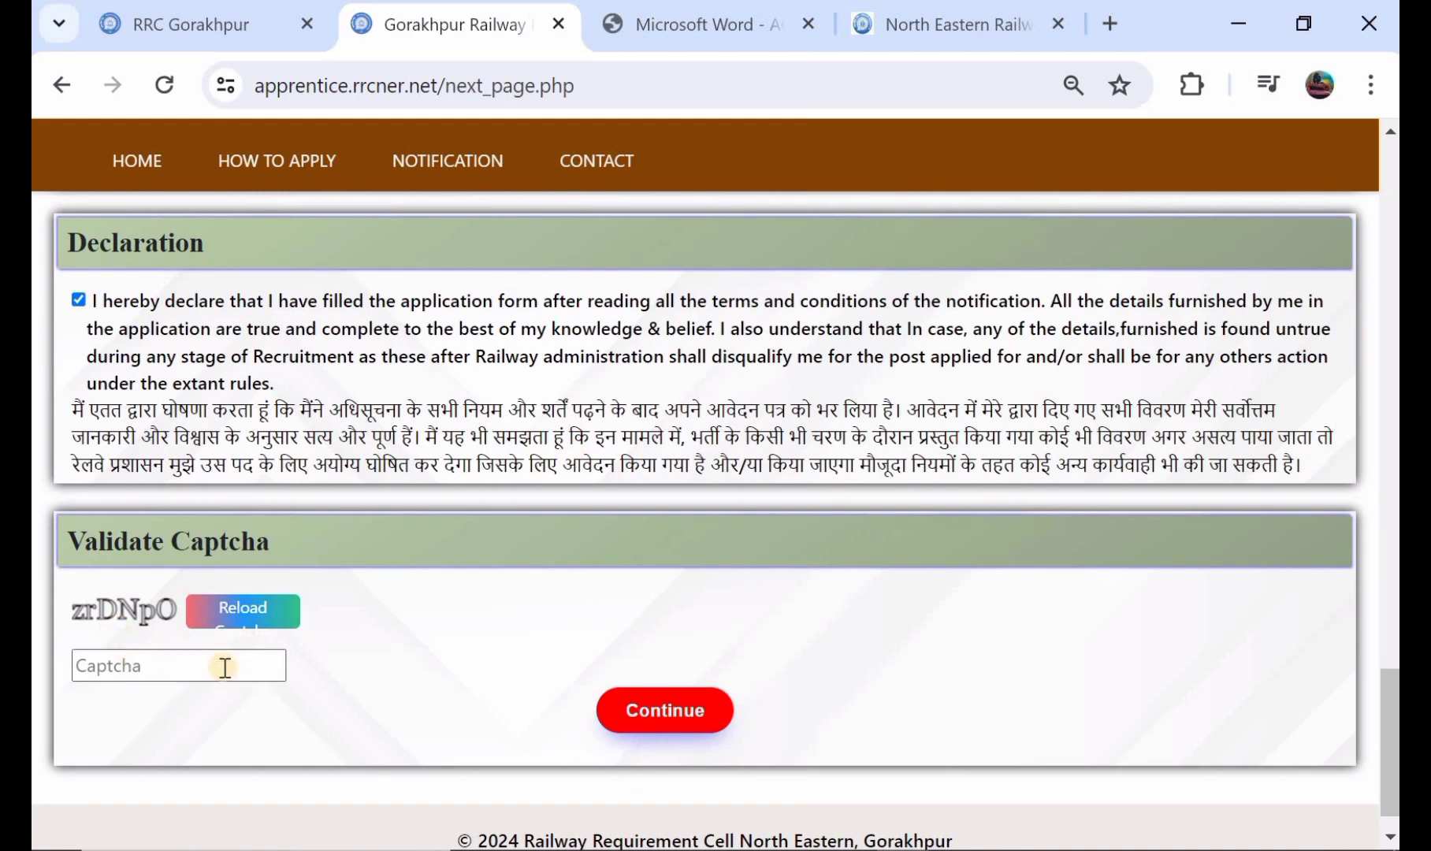
left_click(650, 710)
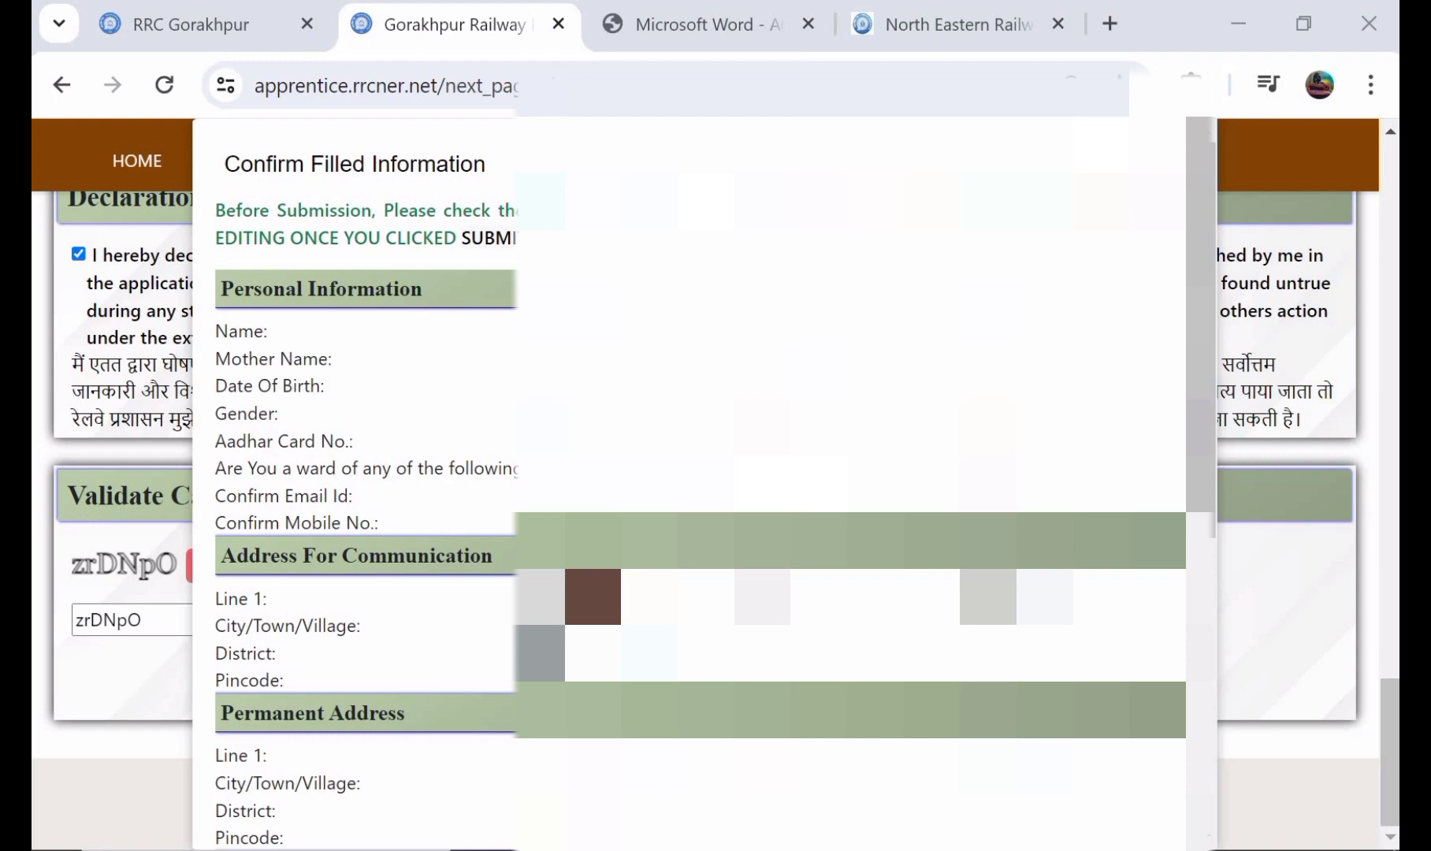
Step: Review the personal, address, 10th class and ITI details in the Confirm Filled Information summary
scroll(702, 473, "down", 2)
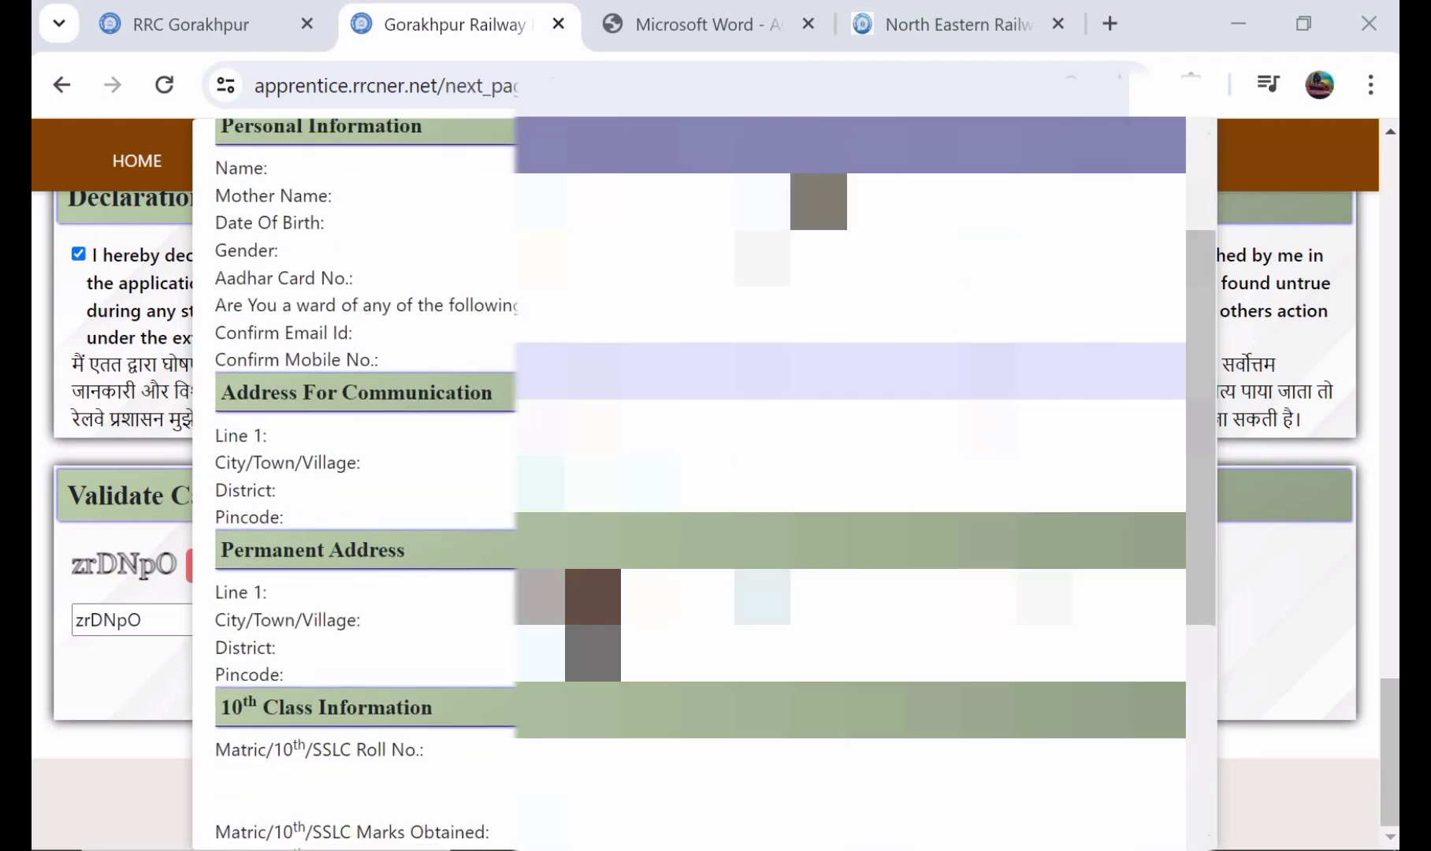
scroll(702, 473, "down", 2)
scroll(701, 473, "down", 3)
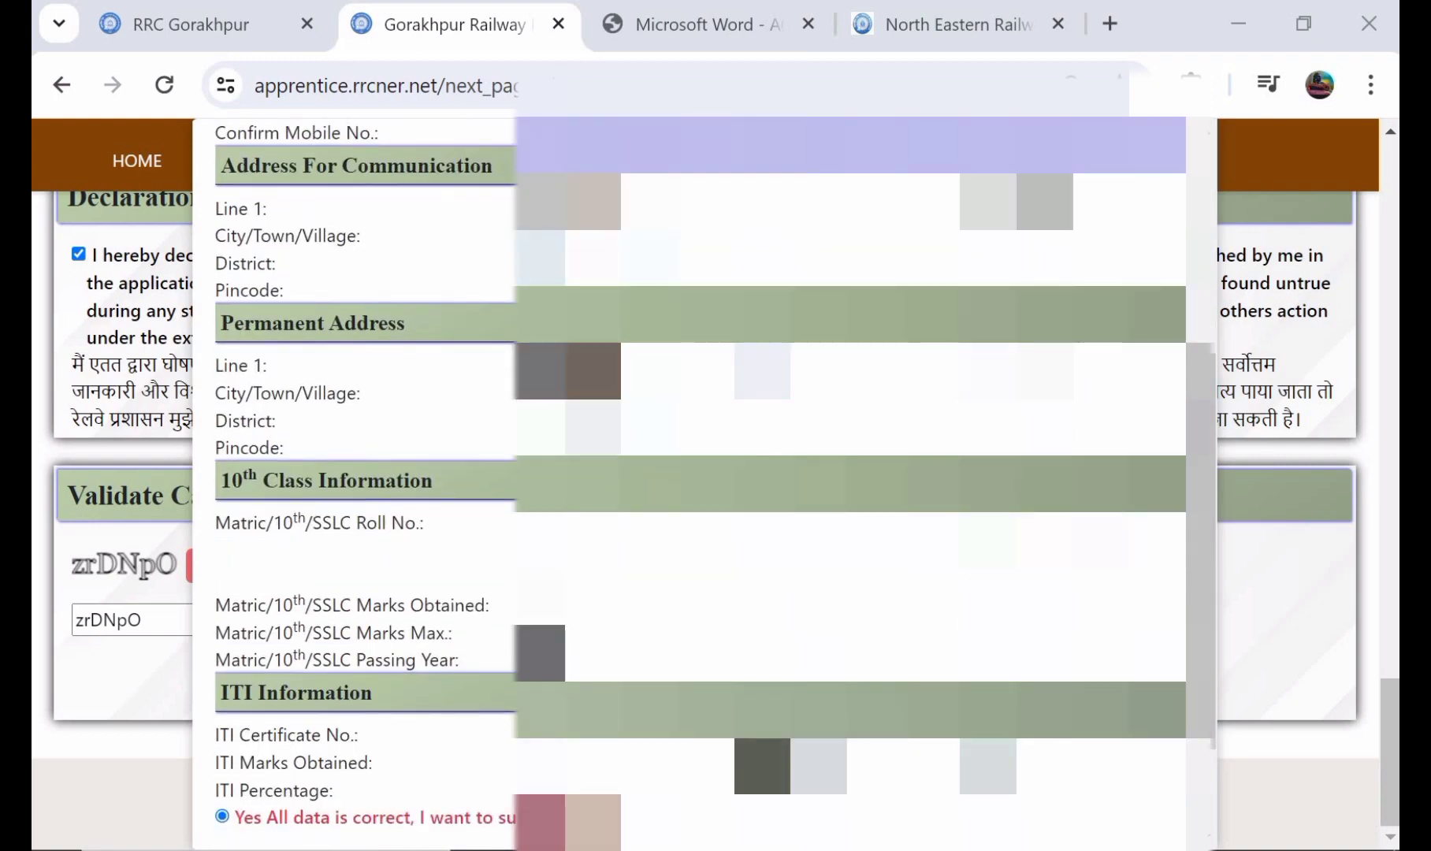
scroll(702, 473, "up", 10)
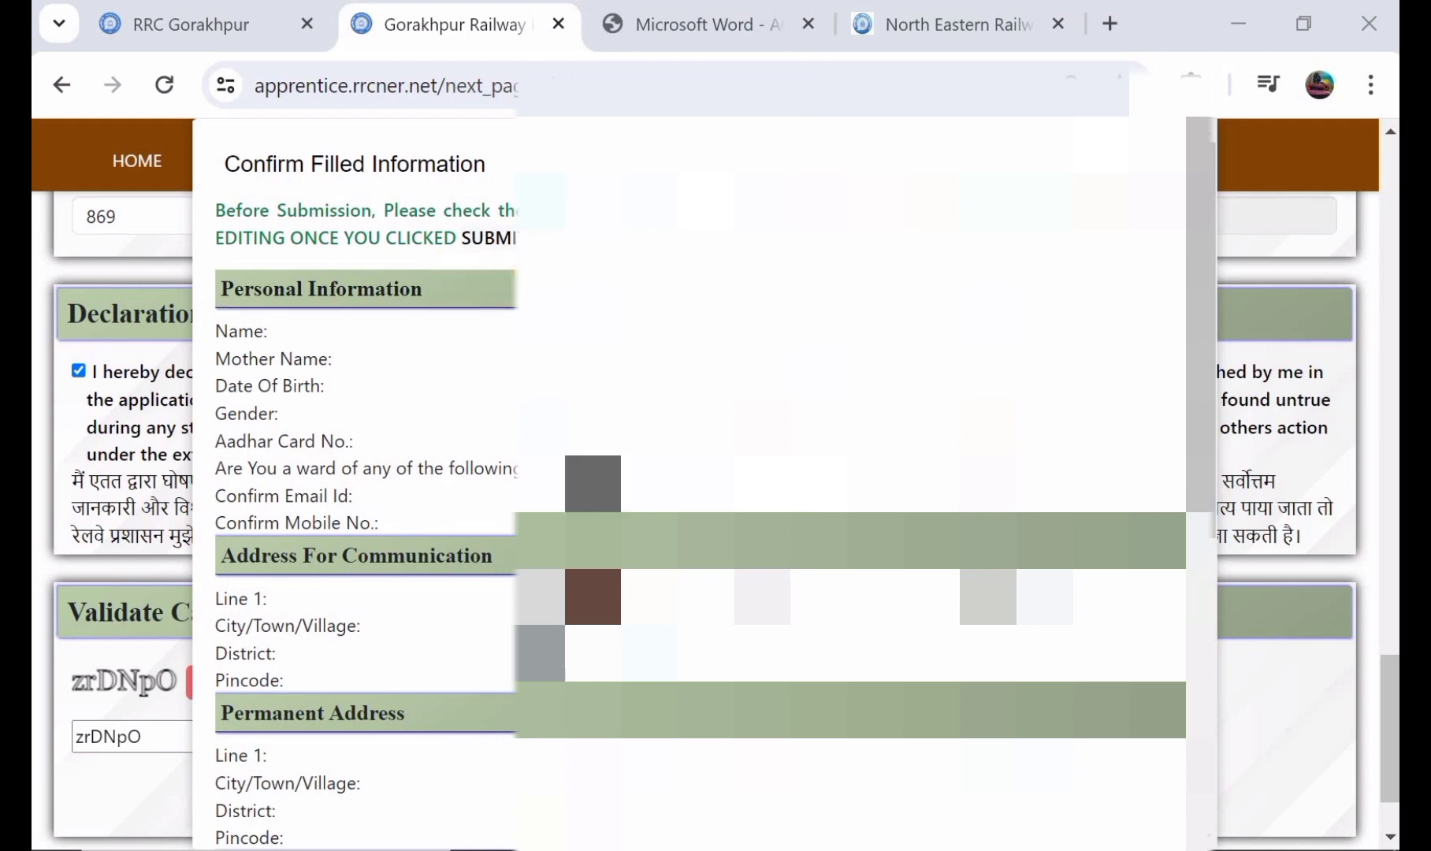
scroll(702, 473, "down", 3)
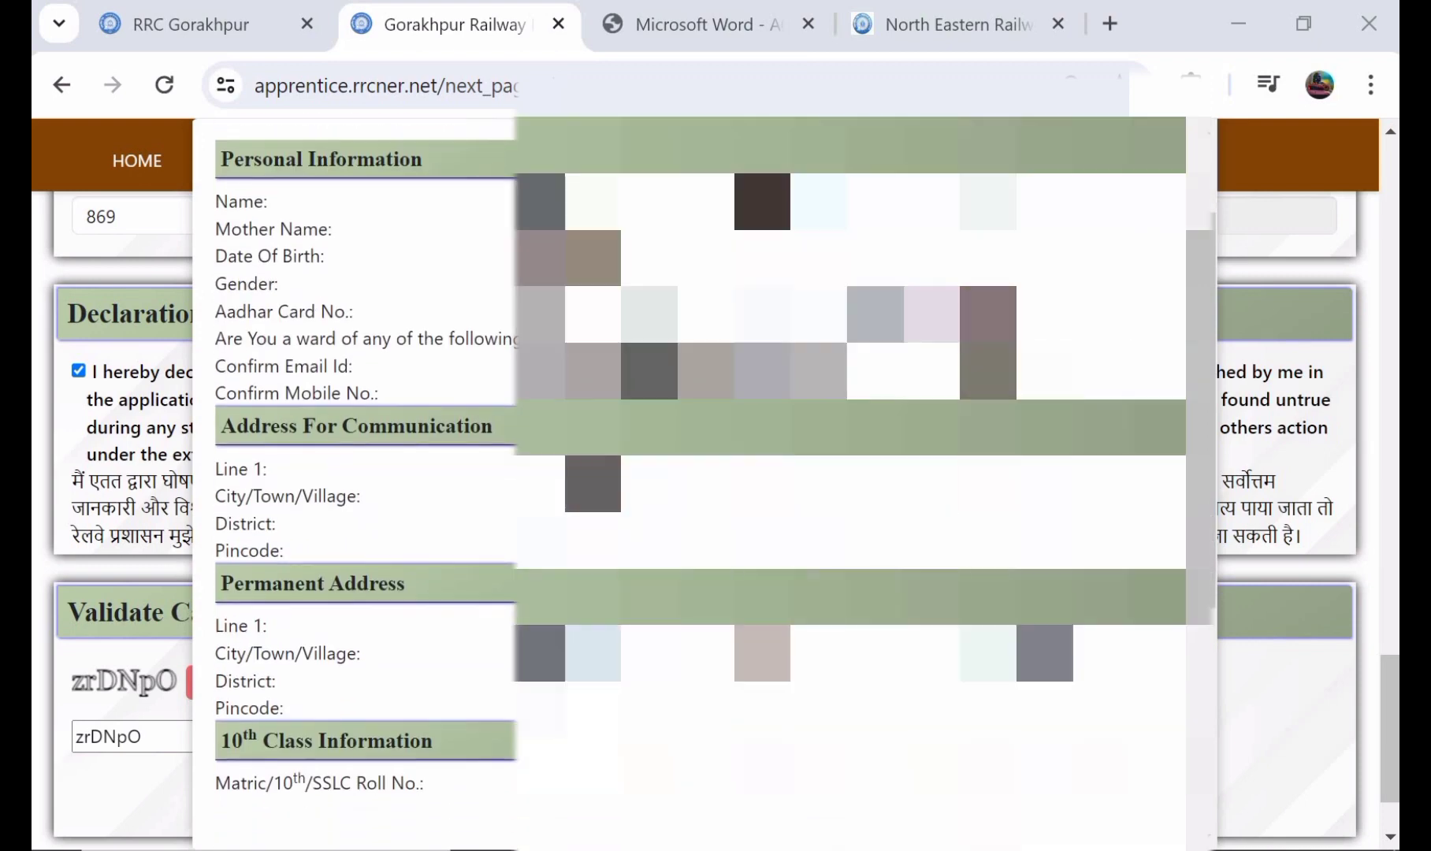
scroll(443, 544, "down", 4)
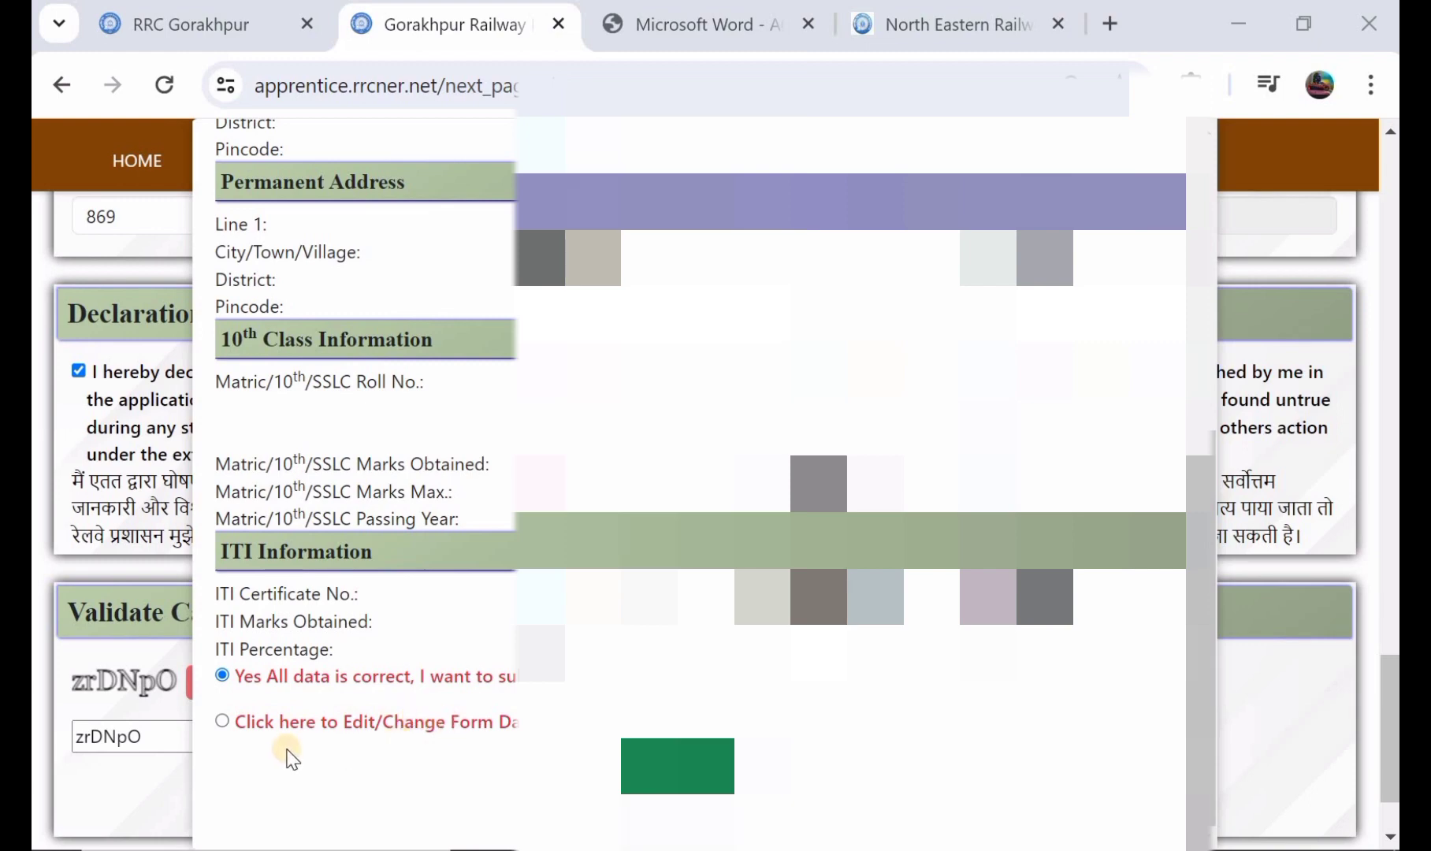
Step: Choose the Edit/Change Form Data option to return to the form, and reopen the confirmation summary
left_click(223, 722)
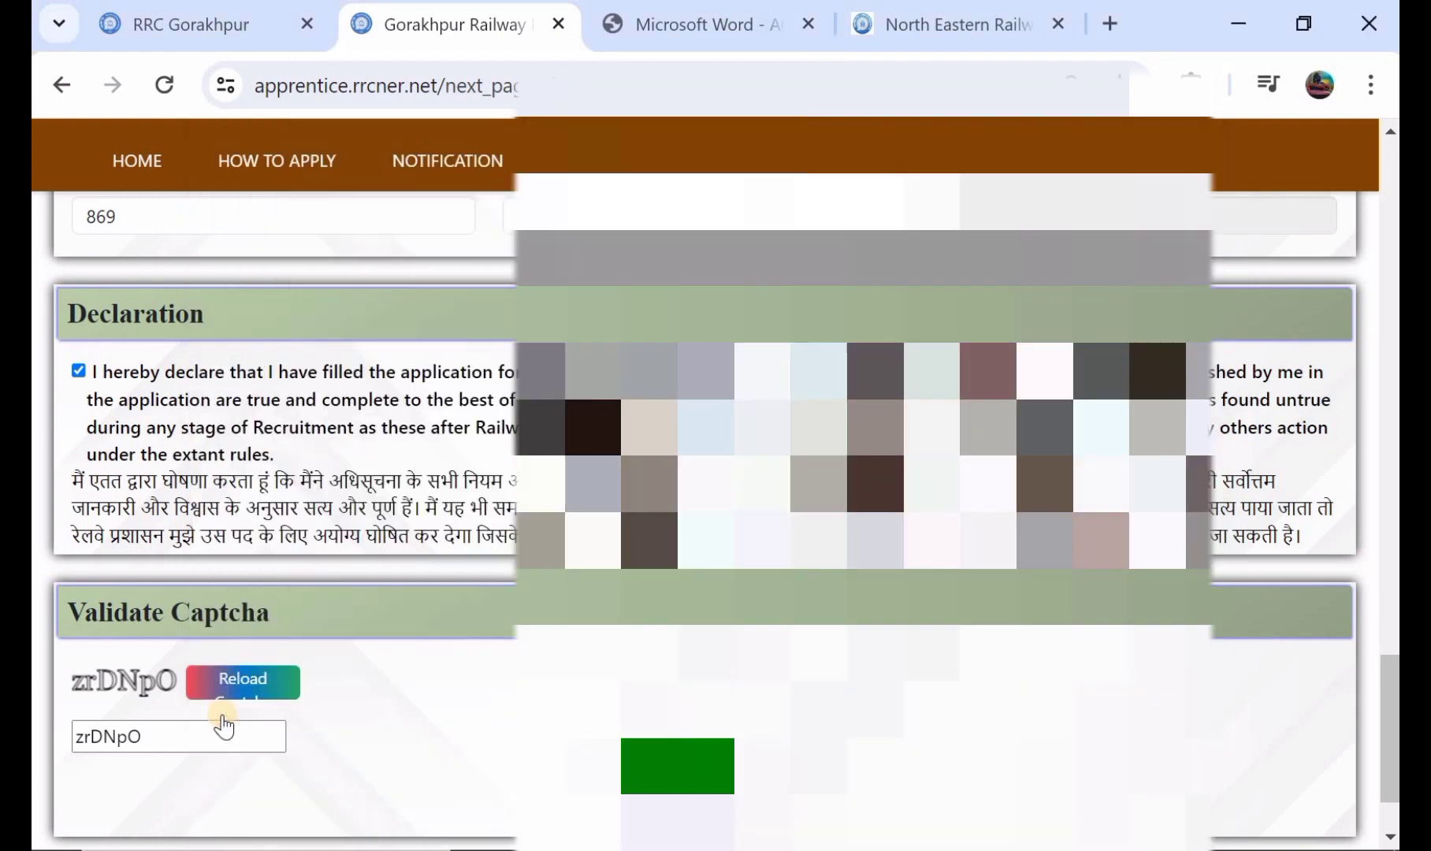
scroll(393, 551, "up", 1)
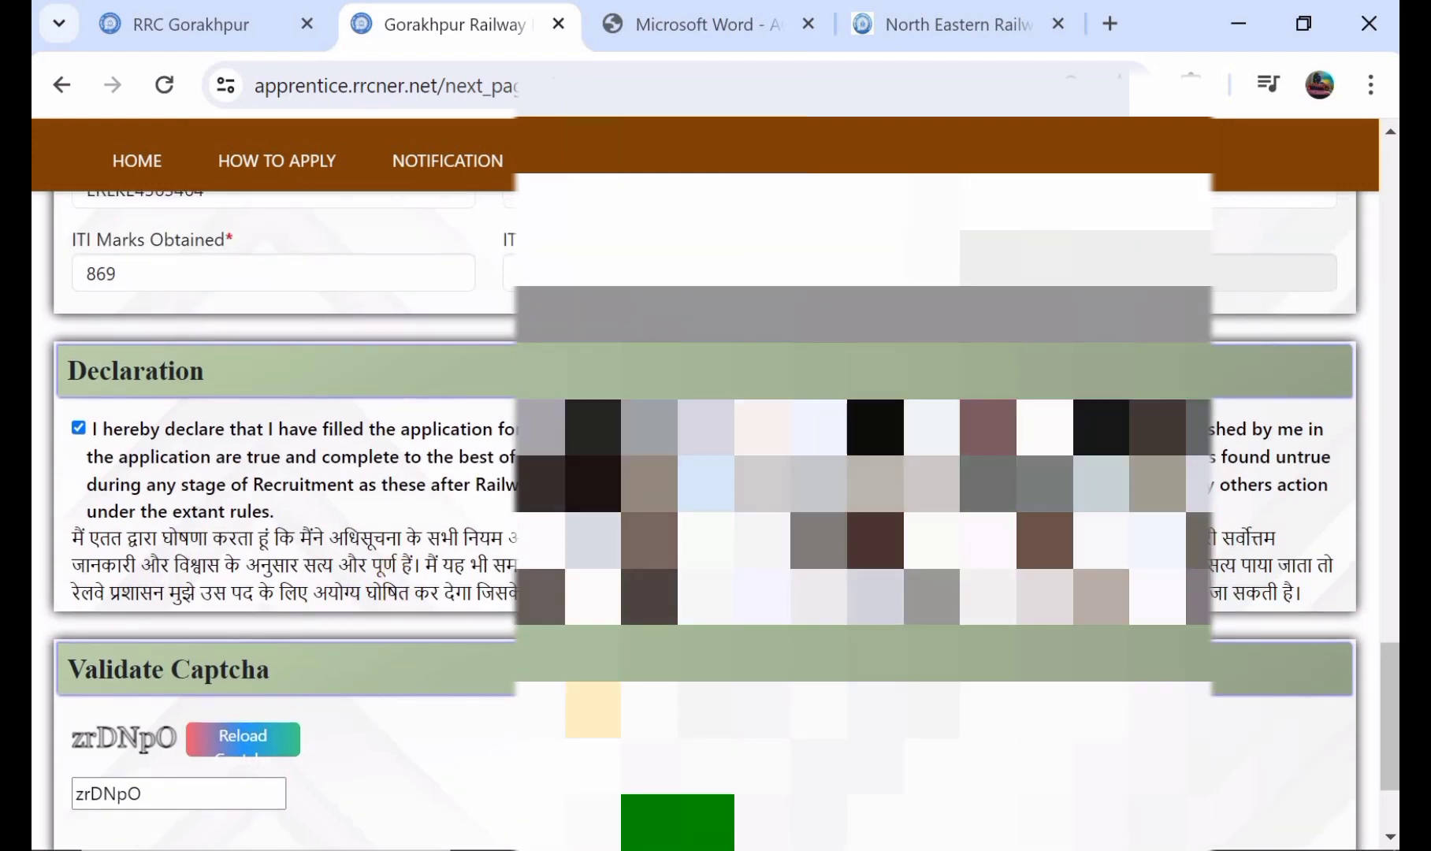
scroll(592, 708, "down", 1)
left_click(670, 765)
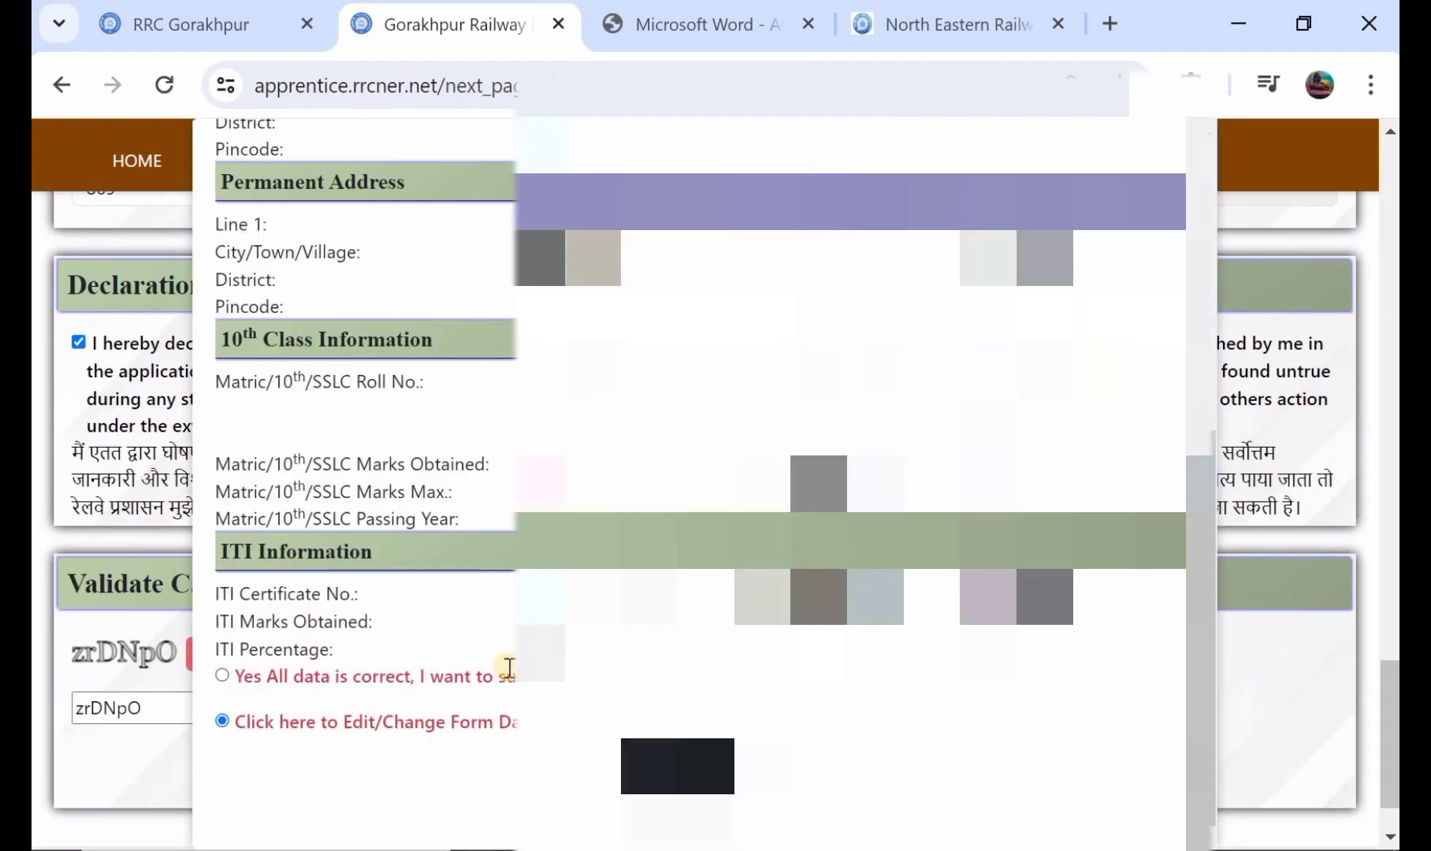
Step: Confirm that all data is correct, submit the registration and go to the candidate login page
left_click(222, 677)
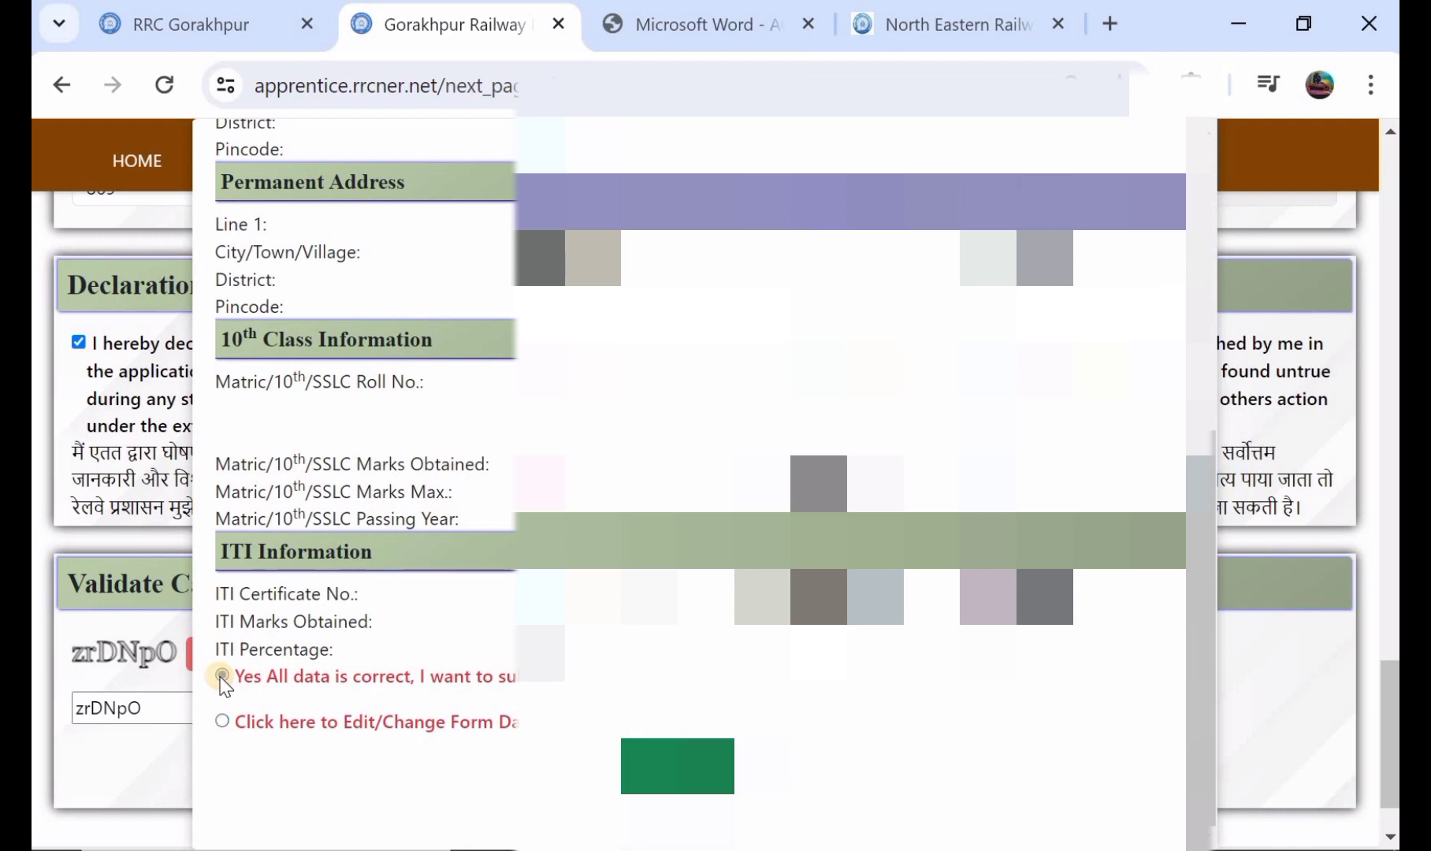
left_click(678, 767)
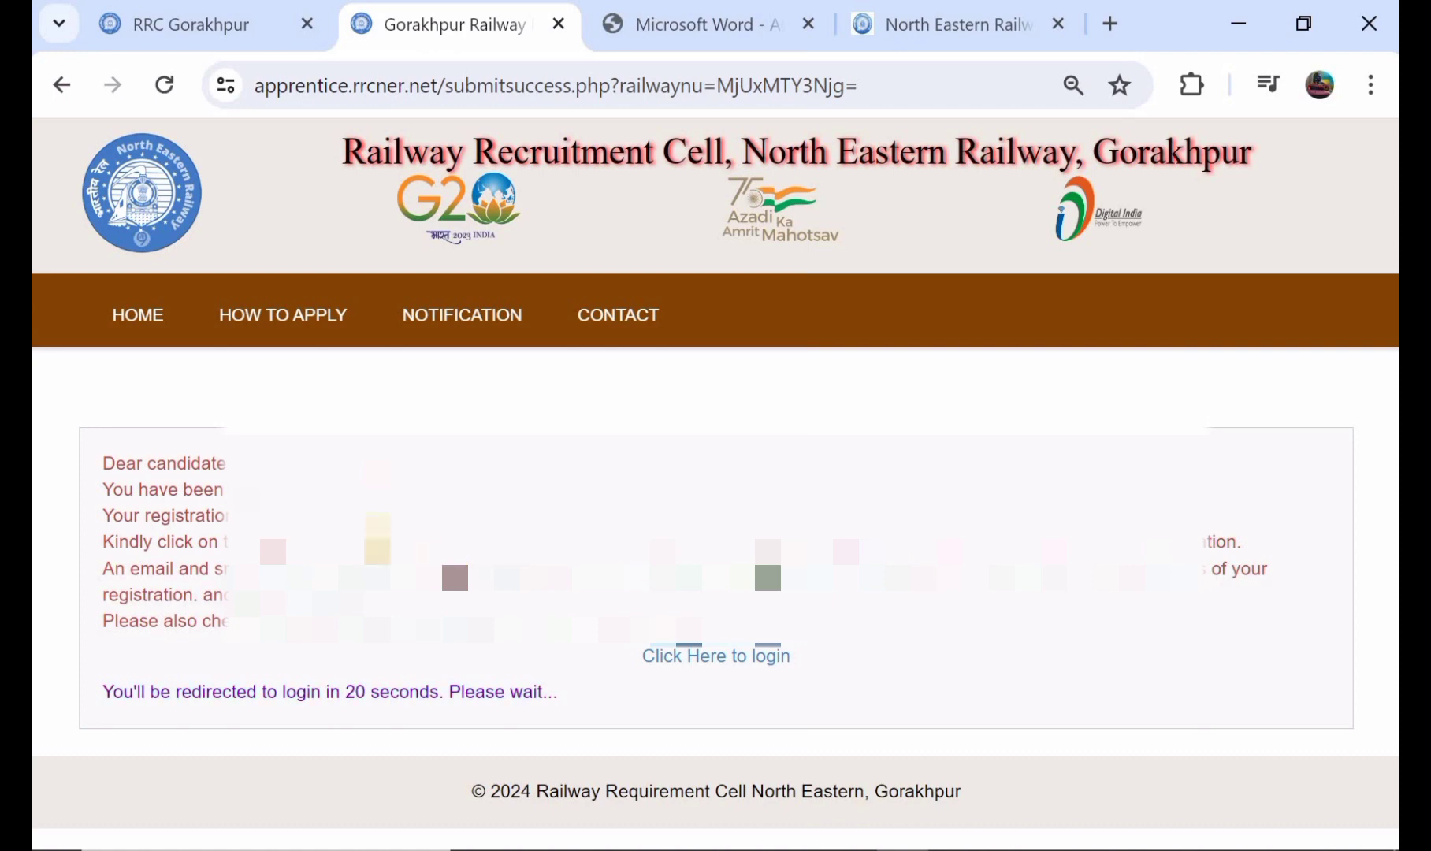
left_click(688, 672)
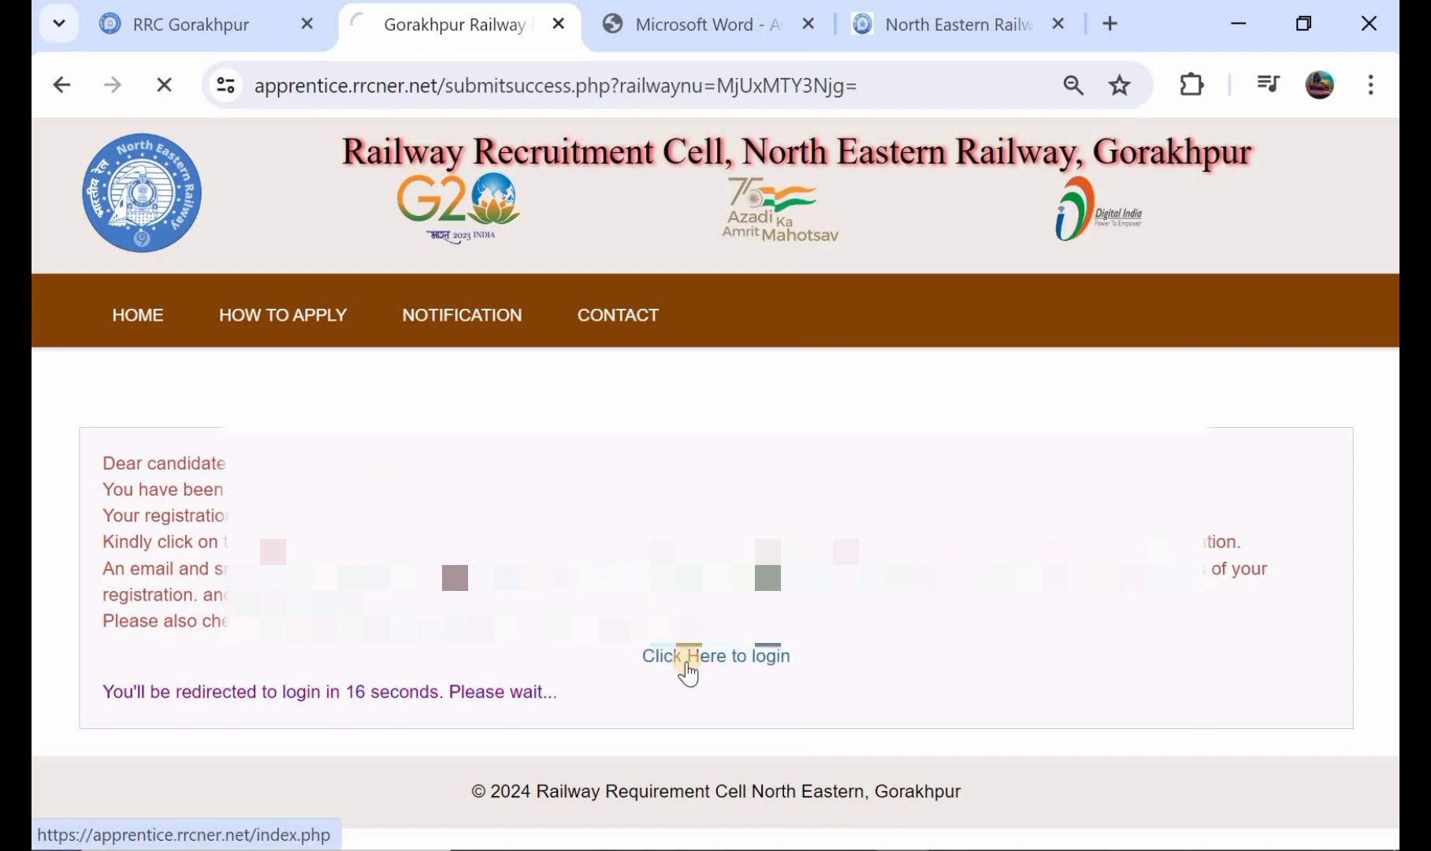
Step: Log in with the candidate's registration number and password, and open the Complete Application form
scroll(688, 673, "down", 1)
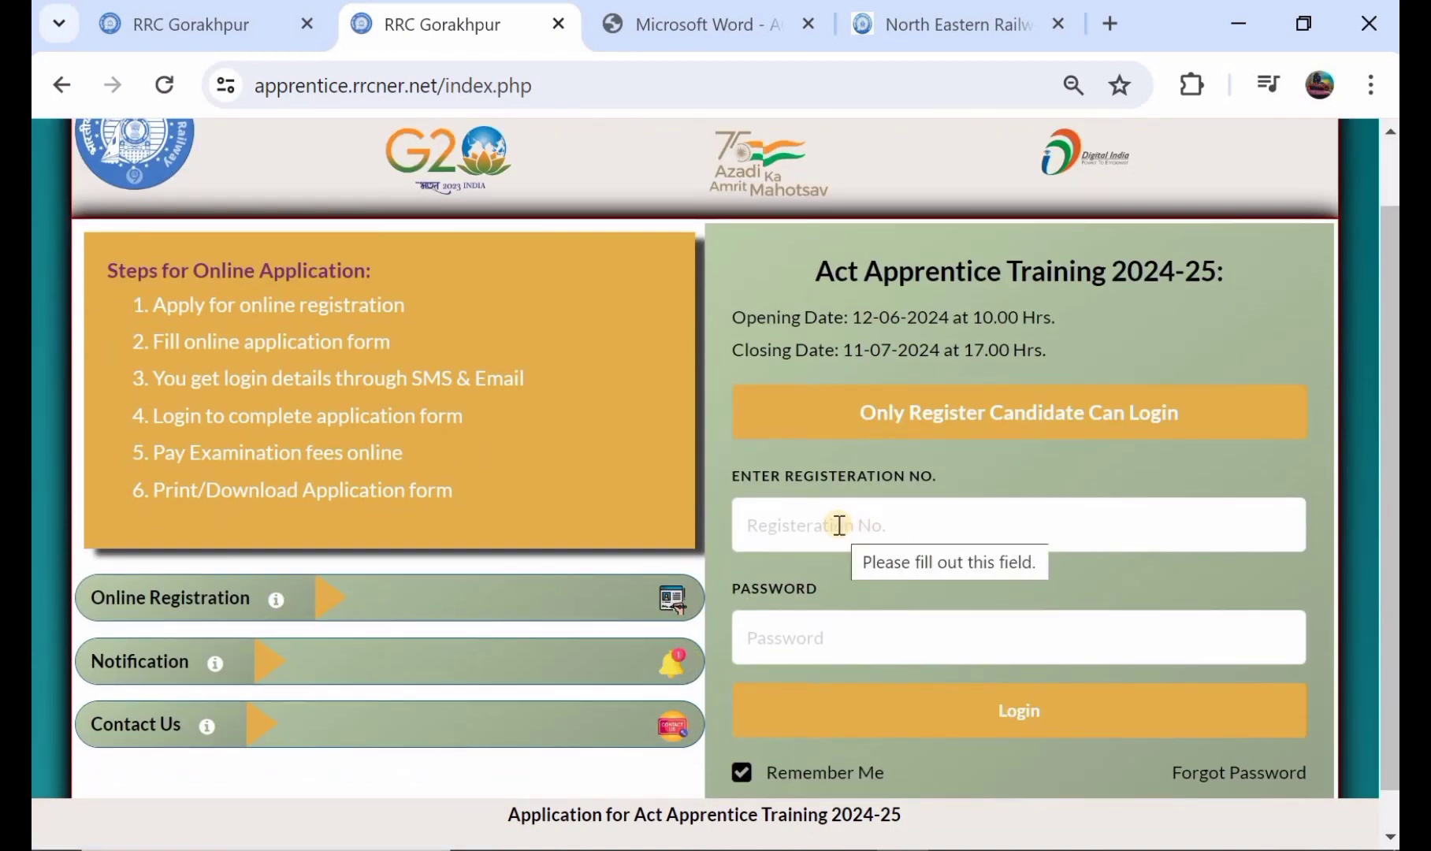
scroll(911, 523, "down", 1)
scroll(911, 523, "down", 1)
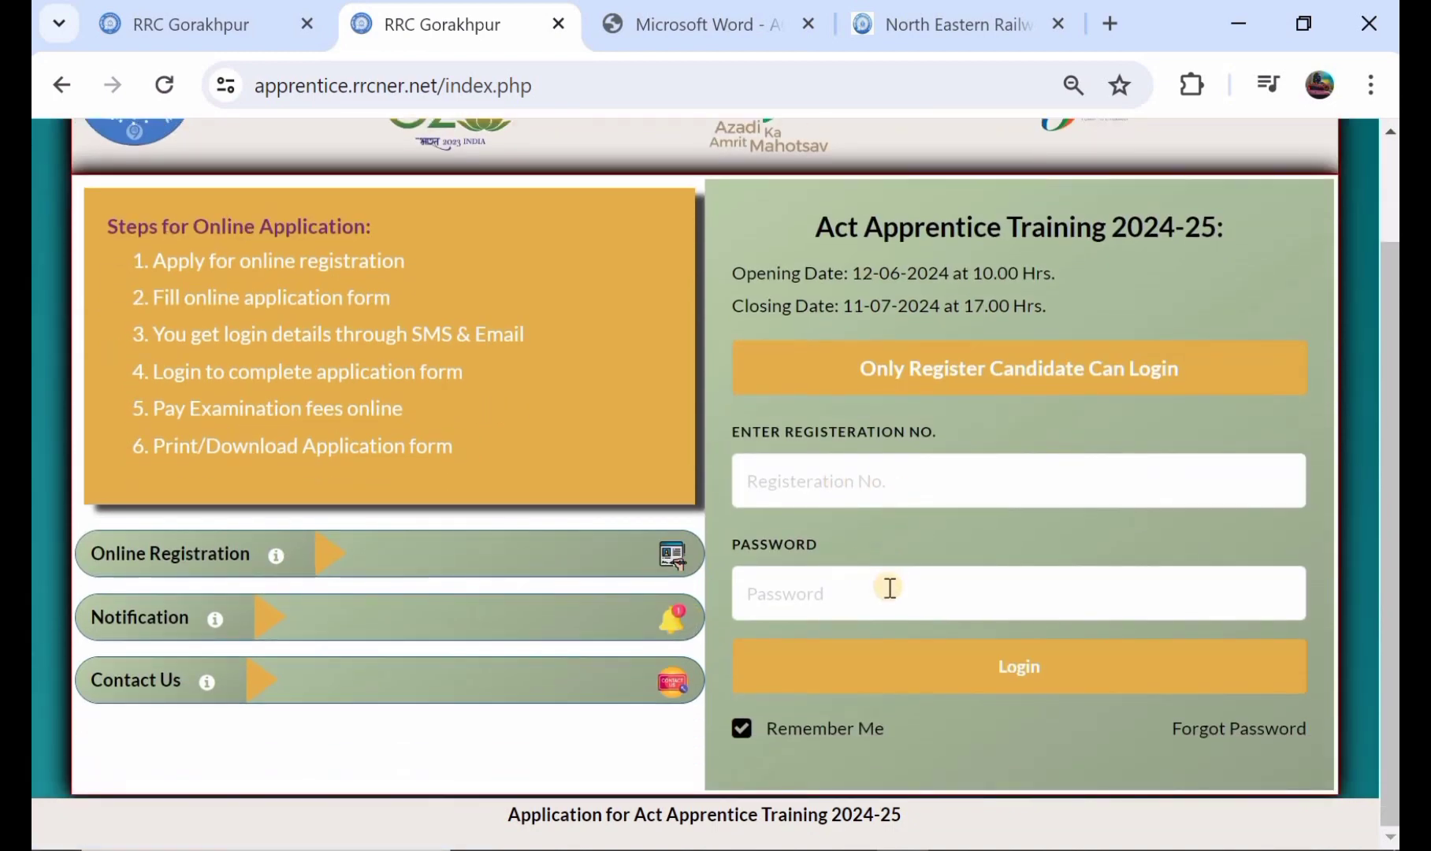
left_click(967, 669)
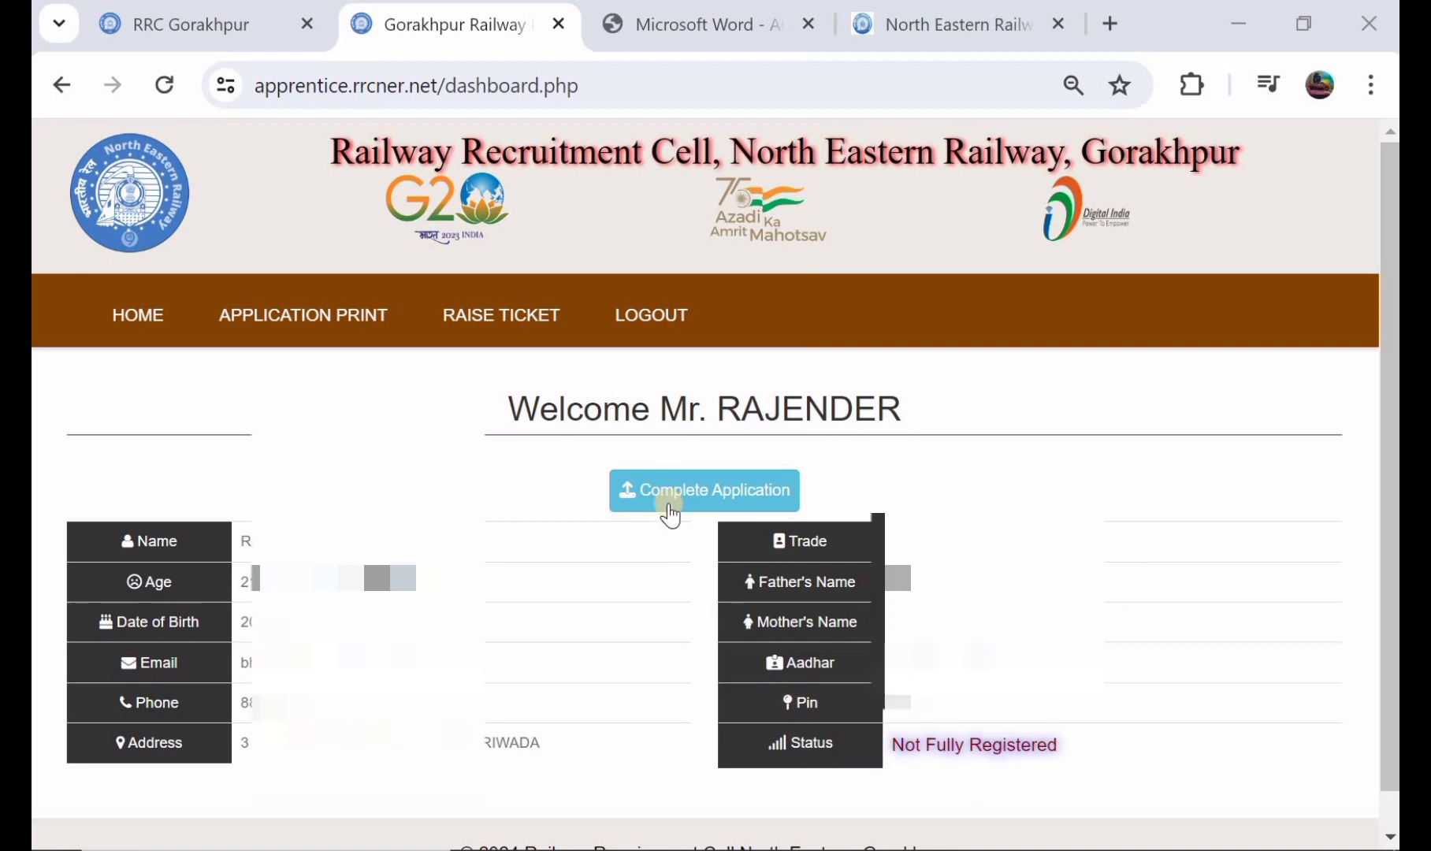
left_click(669, 491)
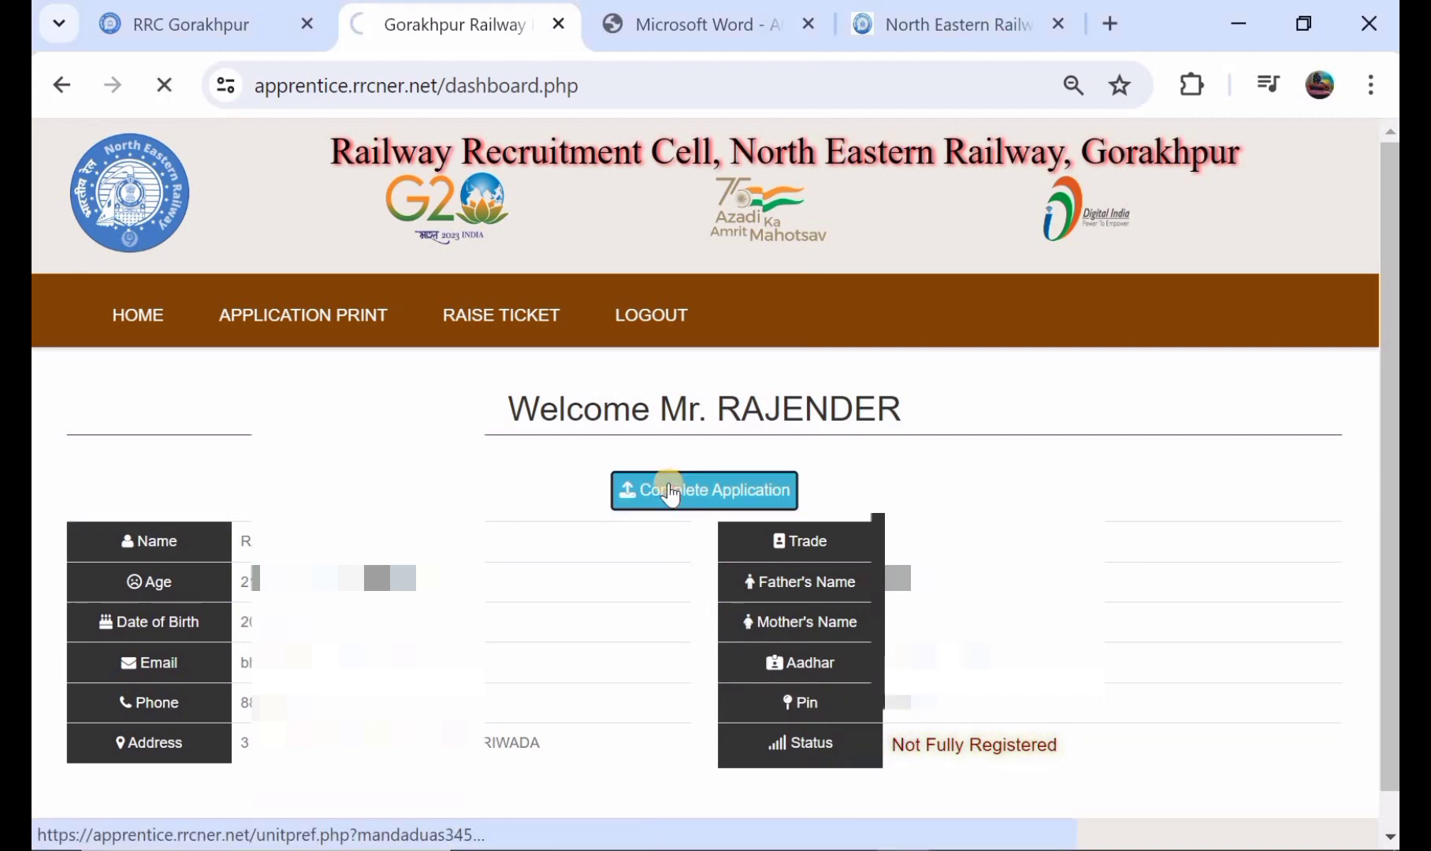
scroll(669, 490, "down", 2)
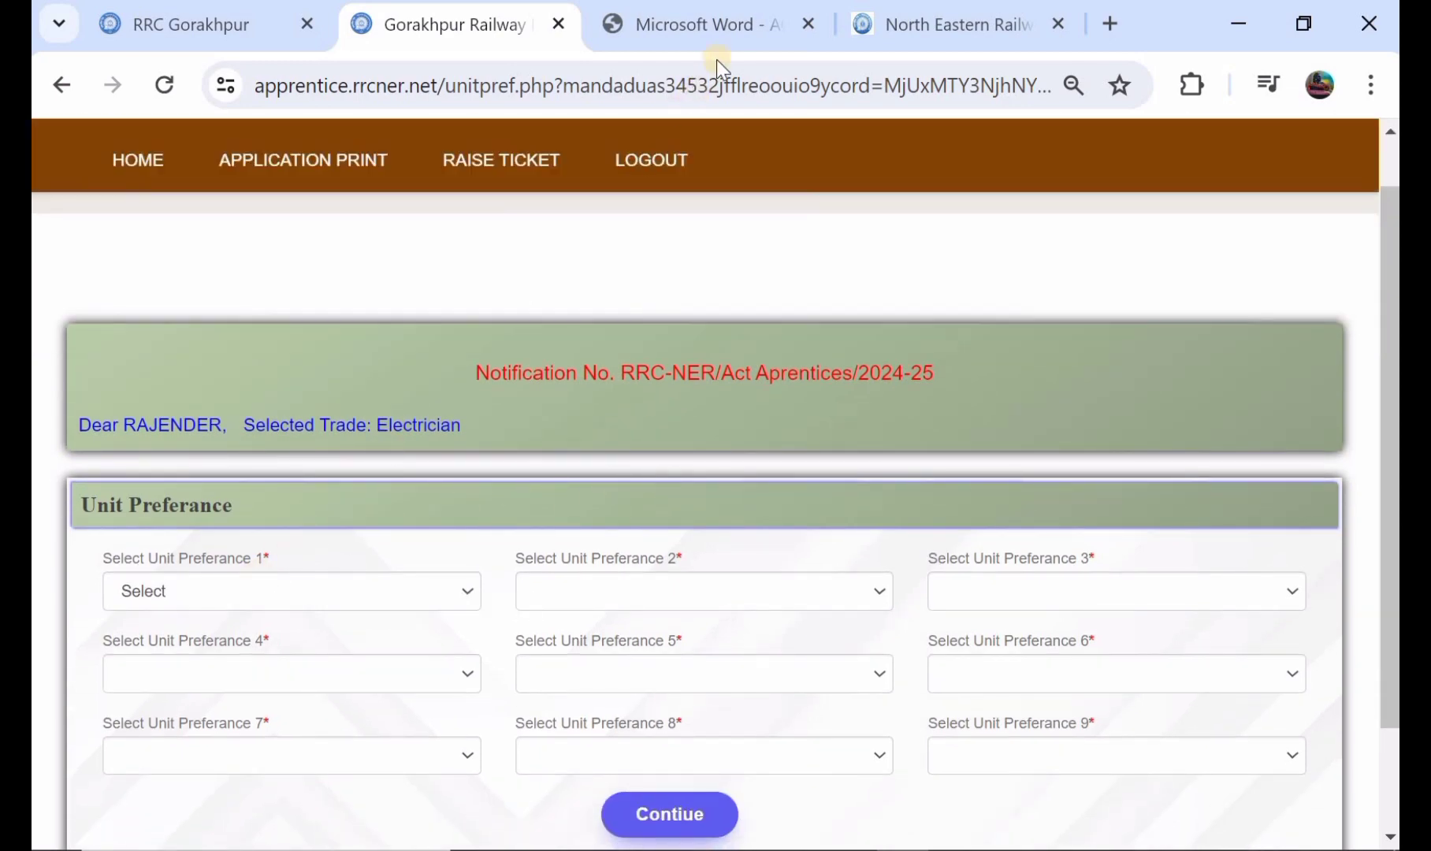
Step: Check the trade-wise slots per workshop in the apprentice notification PDF and return to the Unit Preferance form
left_click(718, 29)
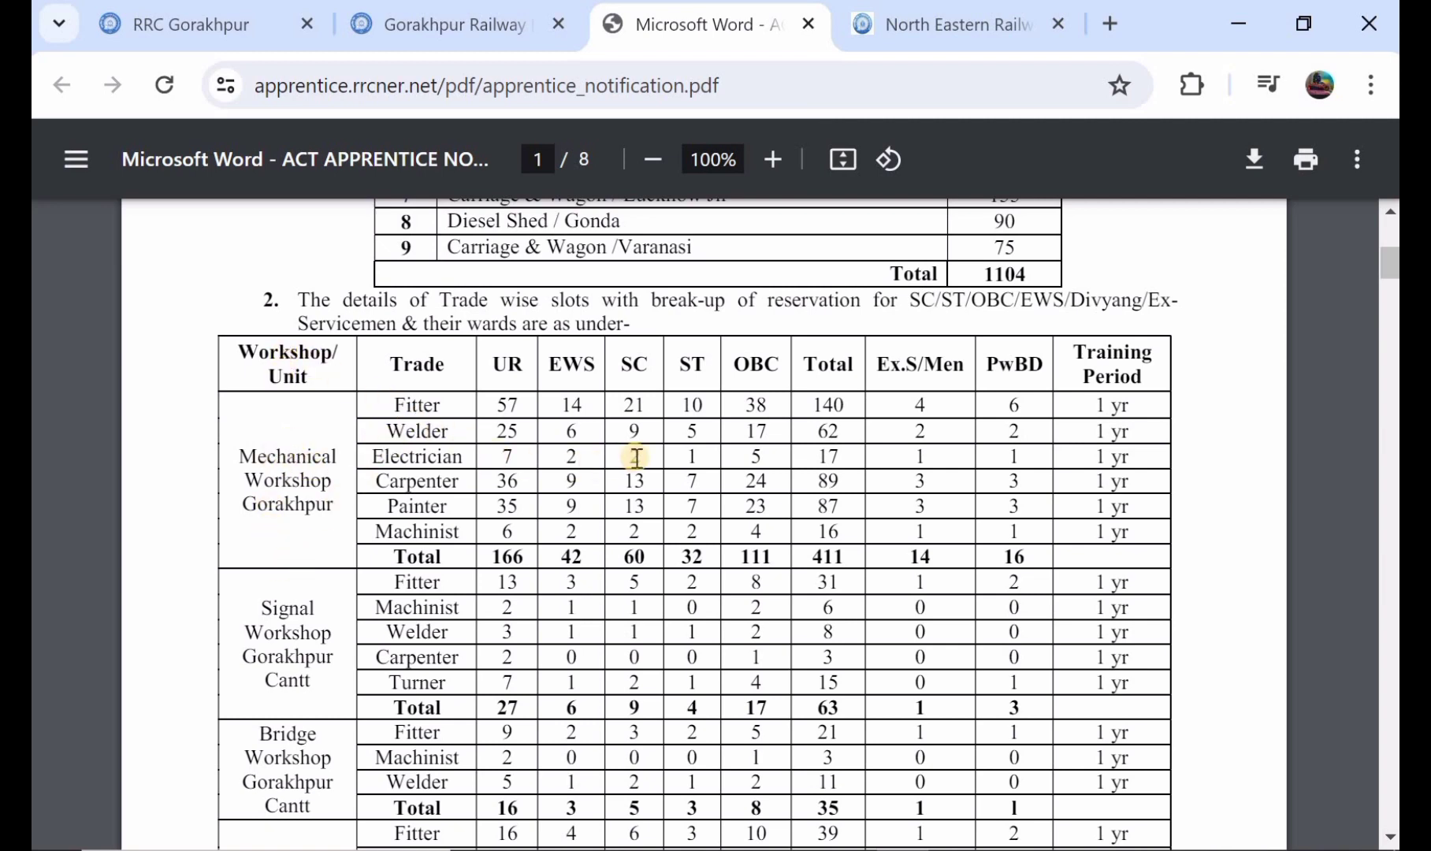
left_click(230, 24)
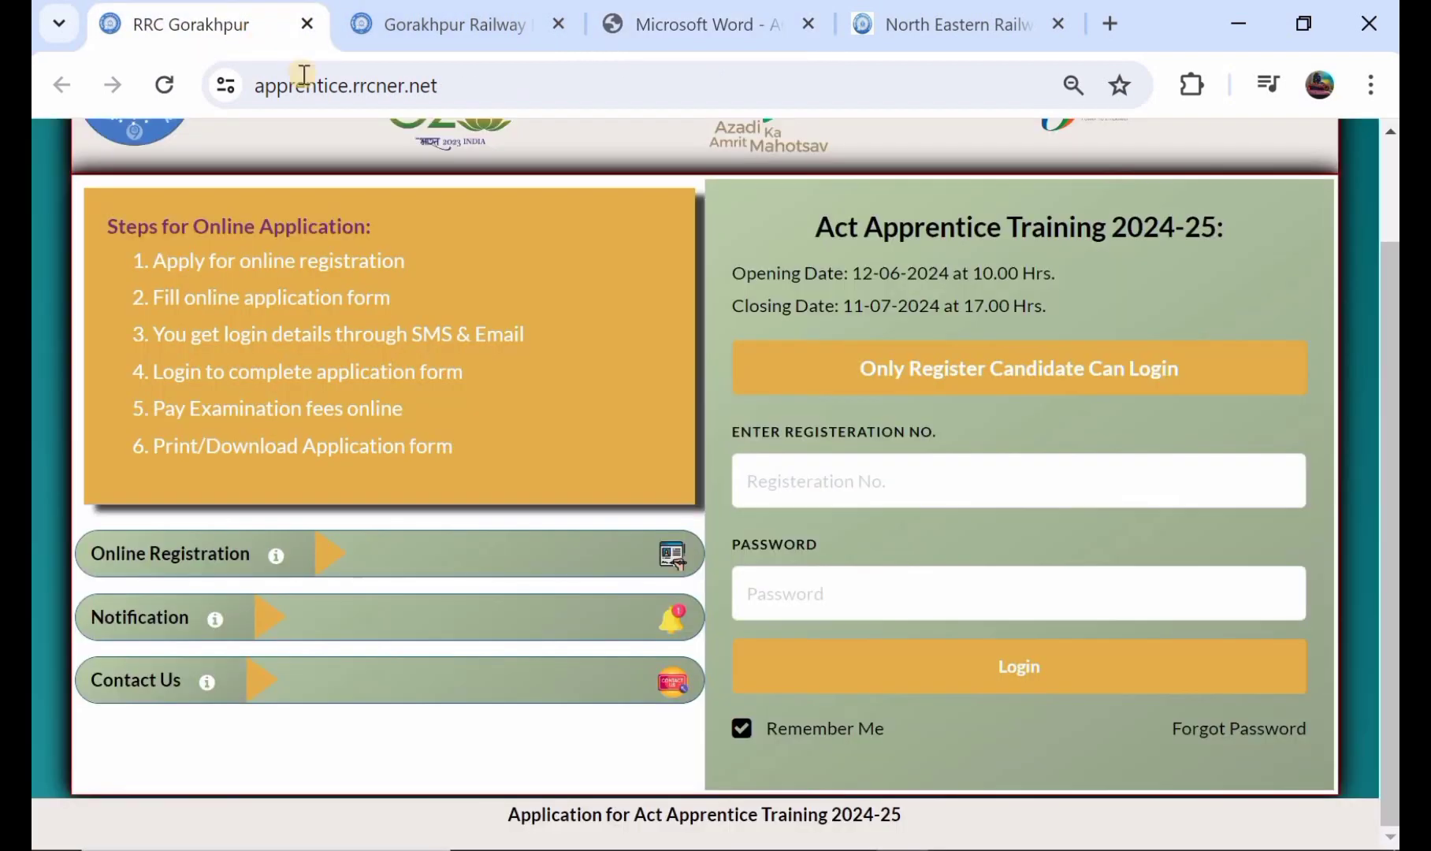
left_click(911, 19)
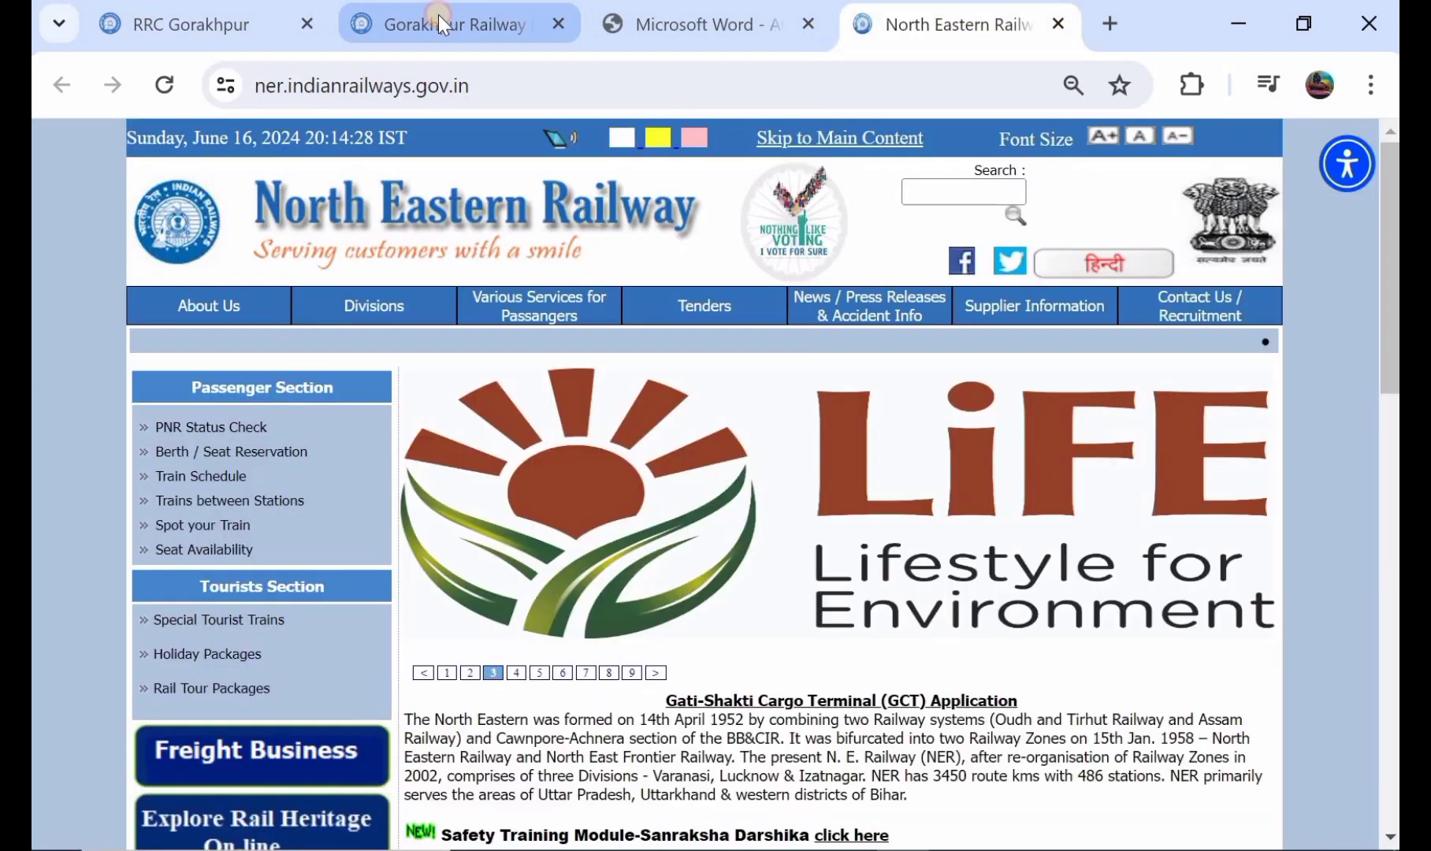
left_click(439, 19)
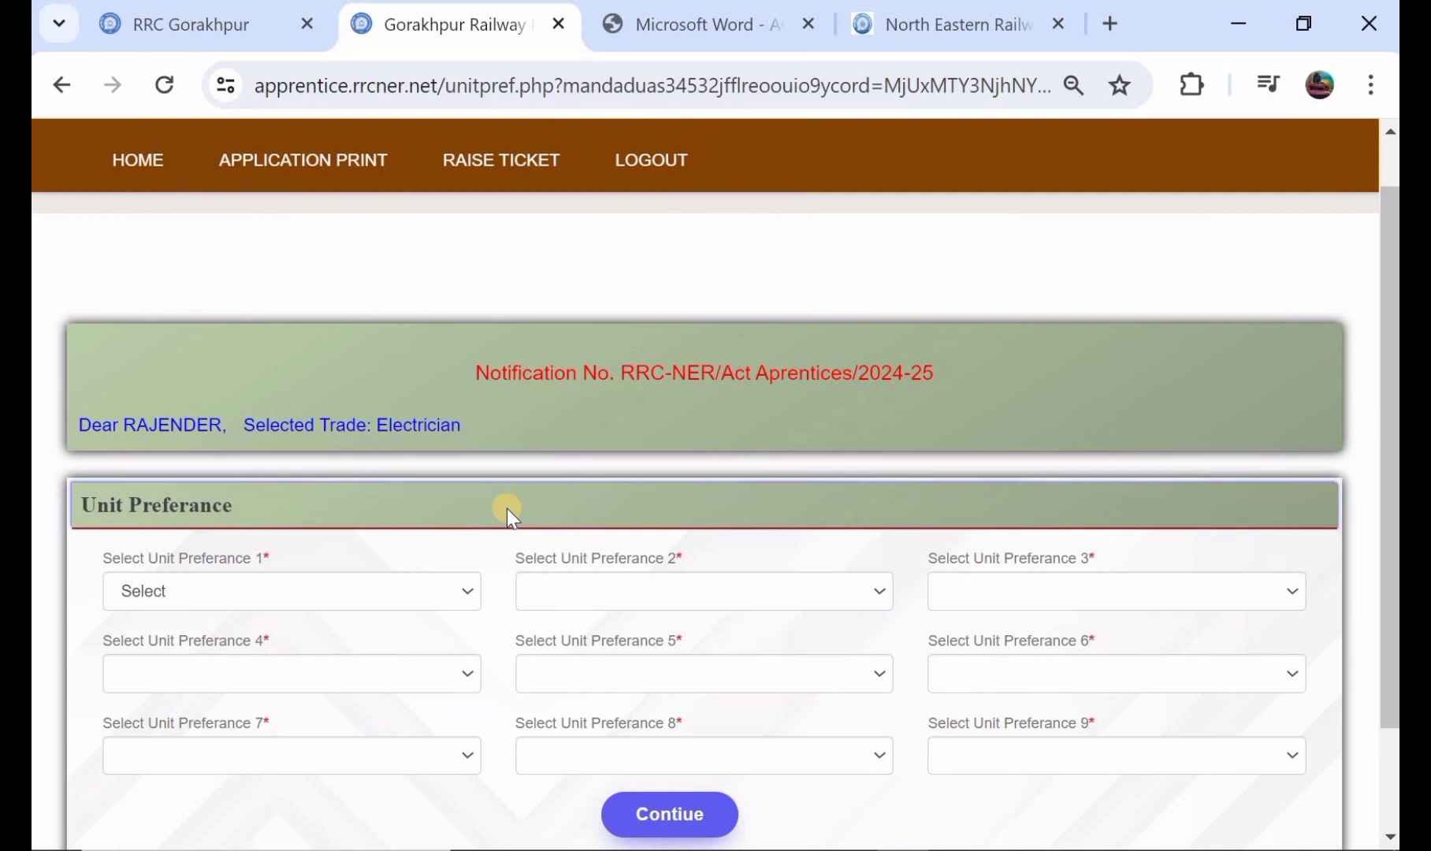
Step: Choose Single Workshop/Ghorakhpur cantt as unit preference 1 and Bridge Workshop/Ghorakhpur cantt as unit preference 2
scroll(347, 558, "down", 1)
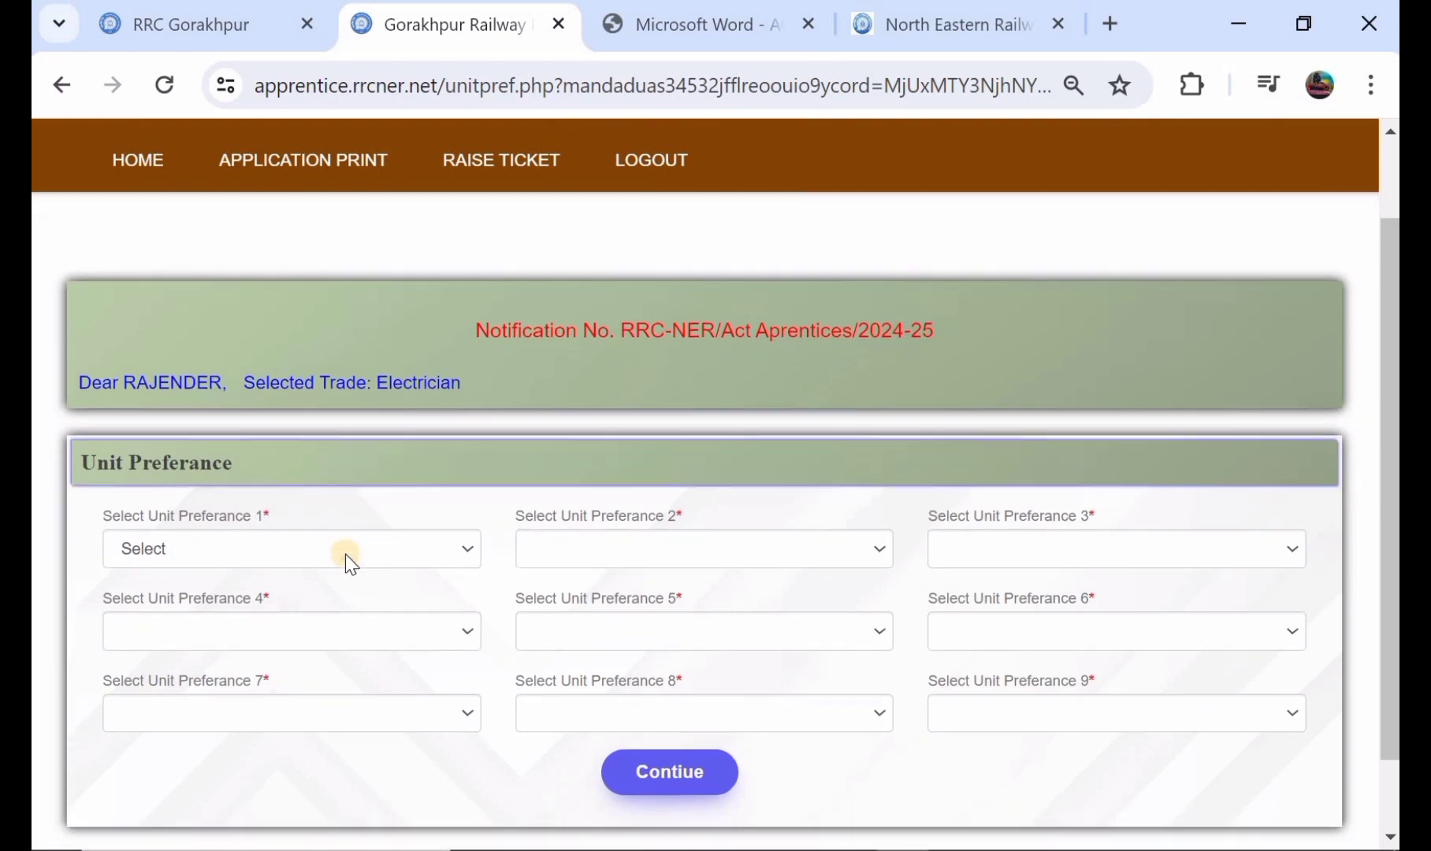
left_click(345, 537)
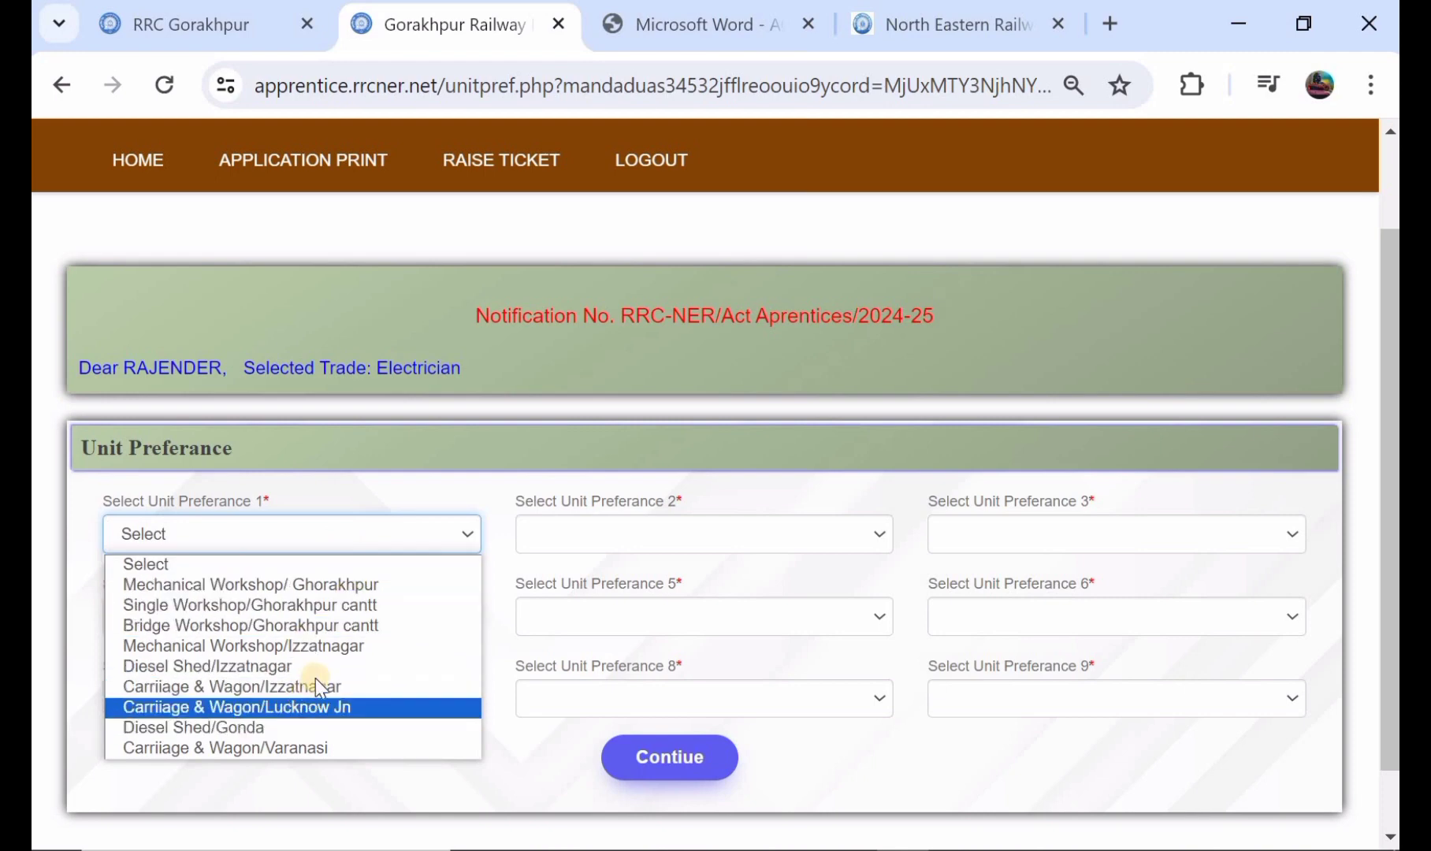
left_click(335, 607)
left_click(634, 524)
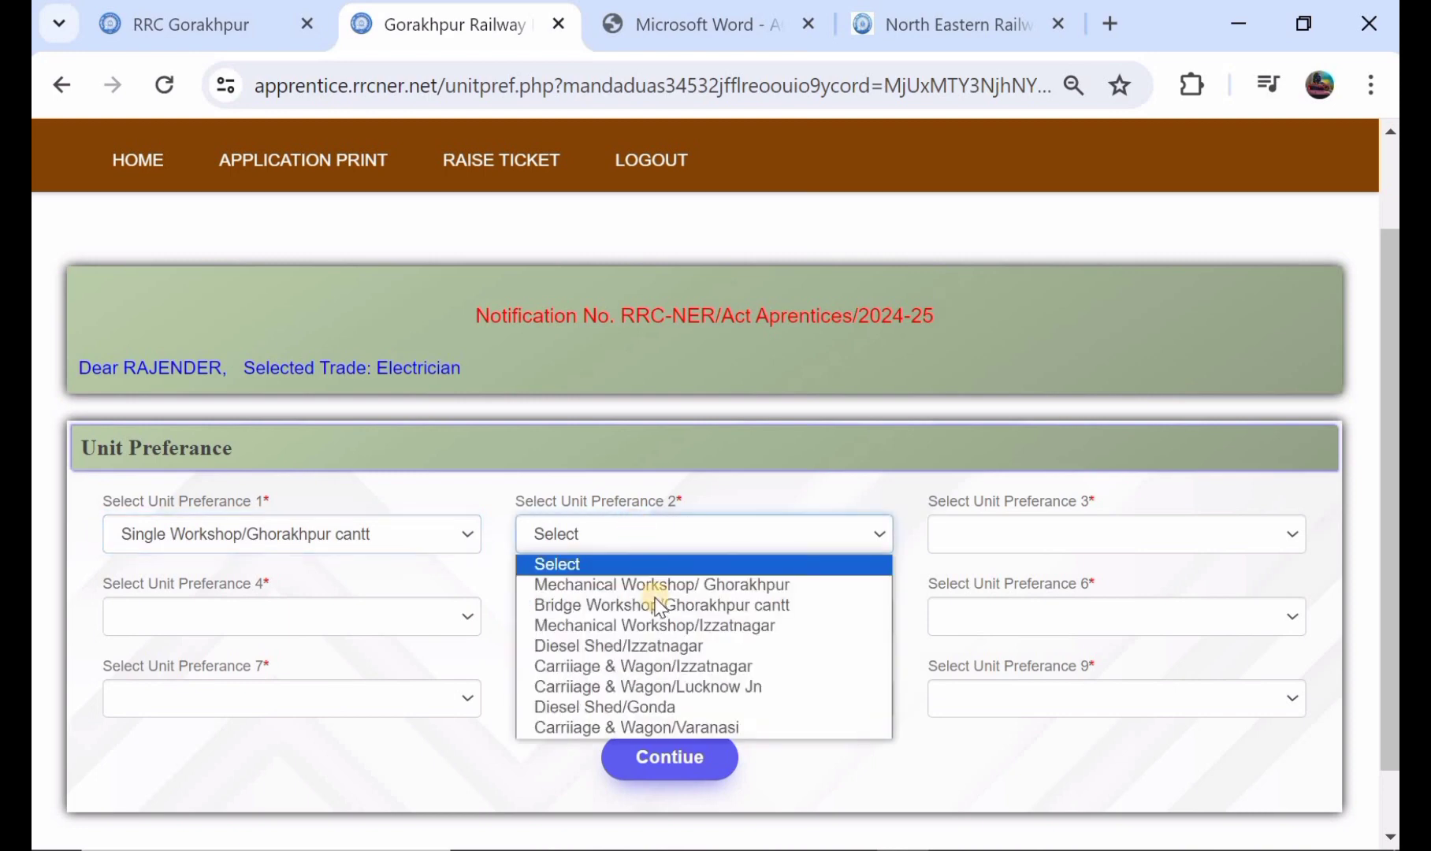
left_click(660, 605)
Step: Choose Diesel Shed/Izzatnagar as unit preference 3 and Mechanical Workshop/Izzatnagar as unit preference 4
left_click(983, 528)
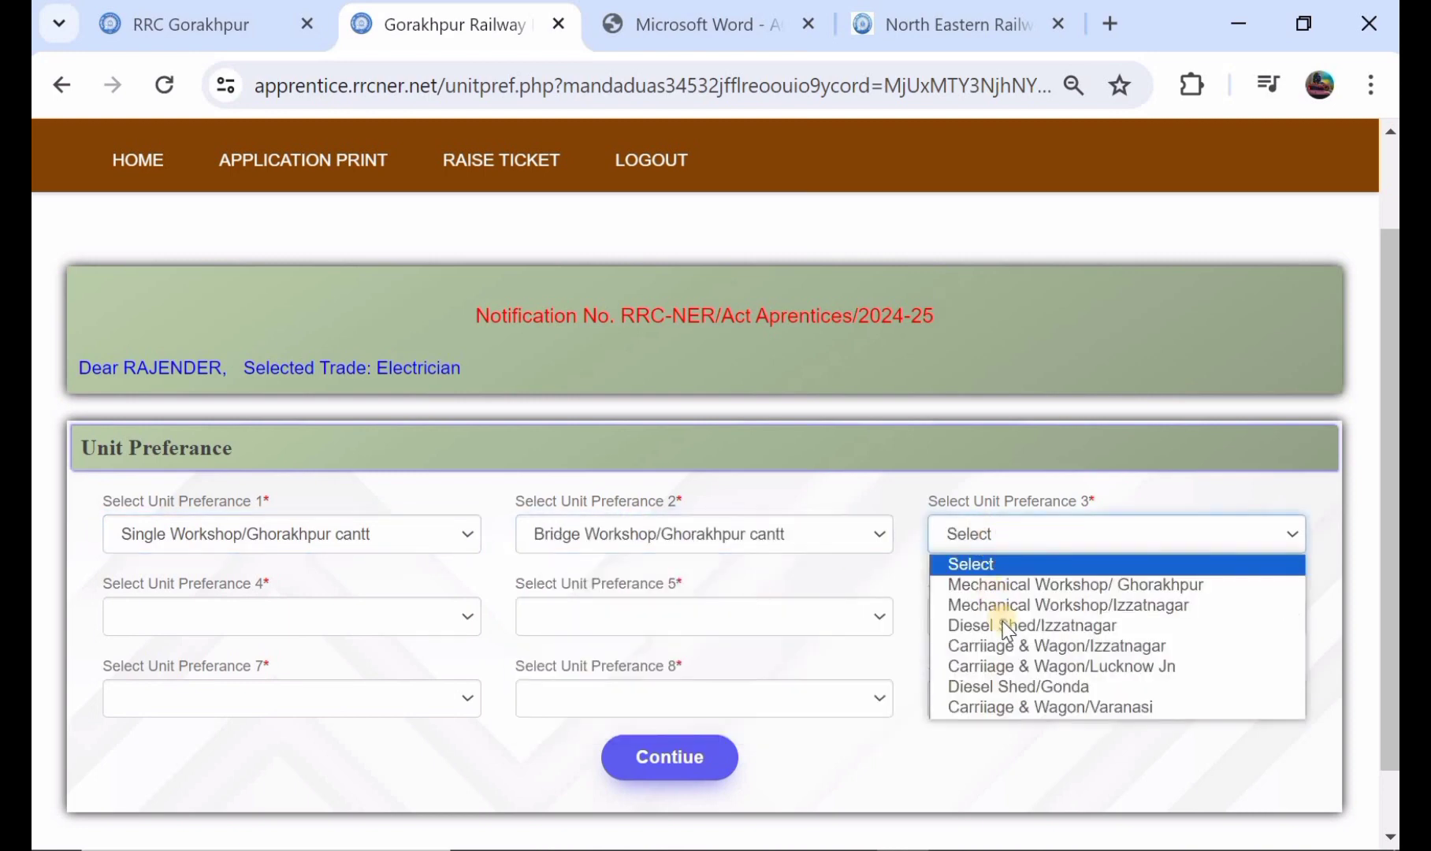
left_click(1008, 626)
left_click(405, 631)
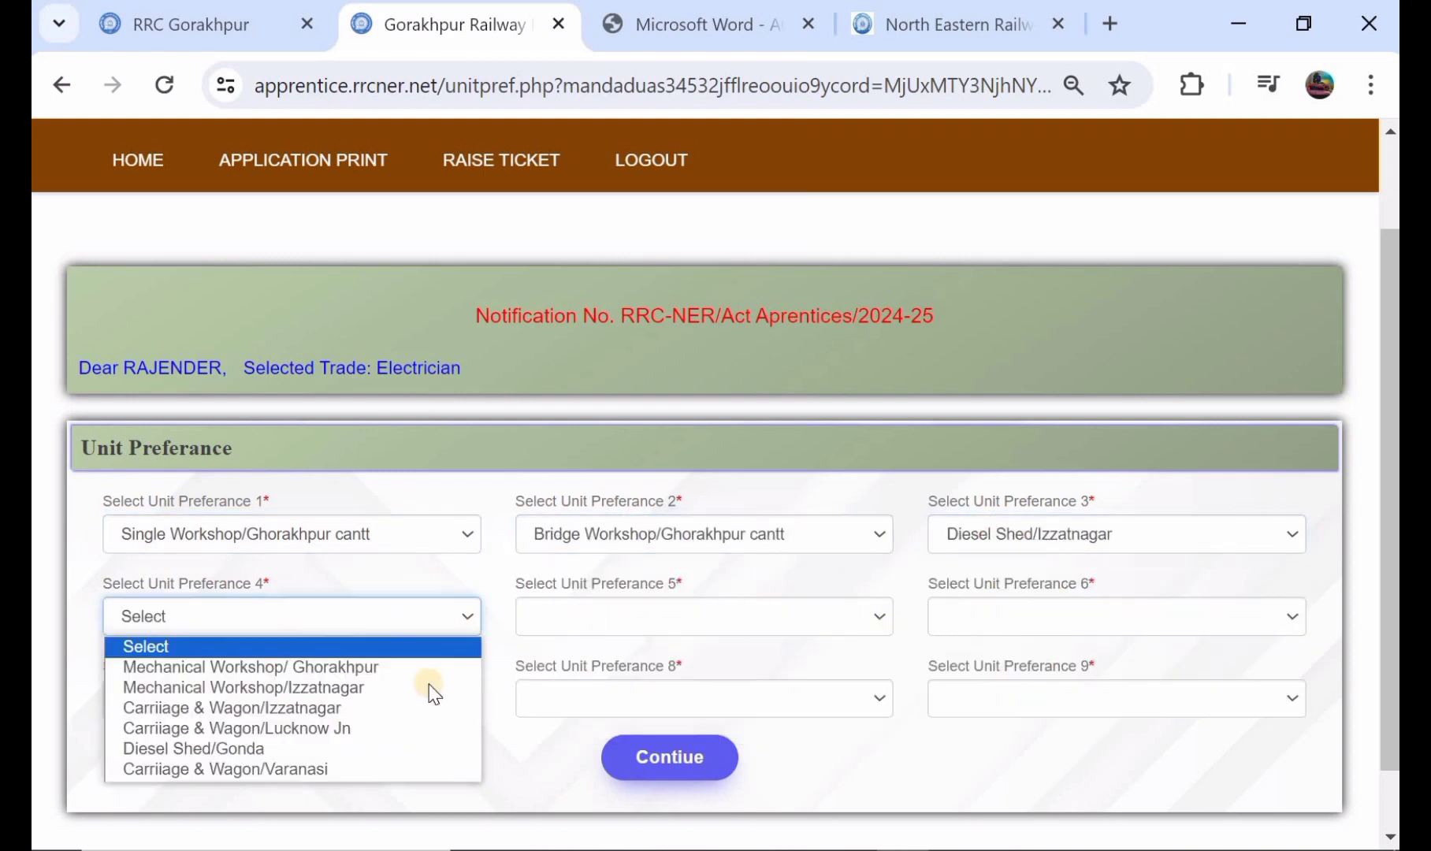
left_click(431, 687)
Step: Choose Carriiage & Wagon/Izzatnagar as unit preference 5 and Mechanical Workshop/ Ghorakhpur as unit preference 6
left_click(616, 618)
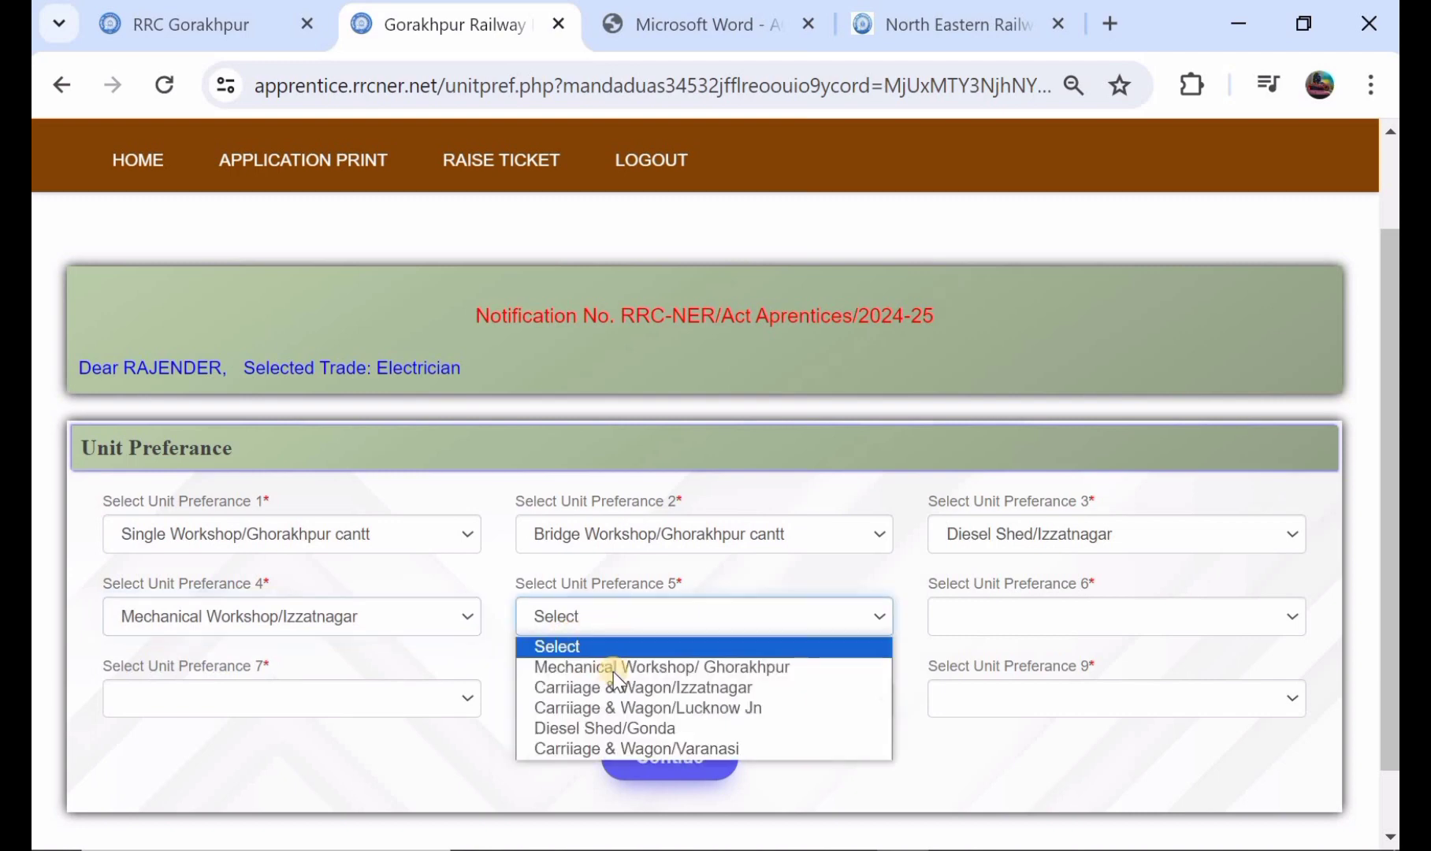
left_click(619, 687)
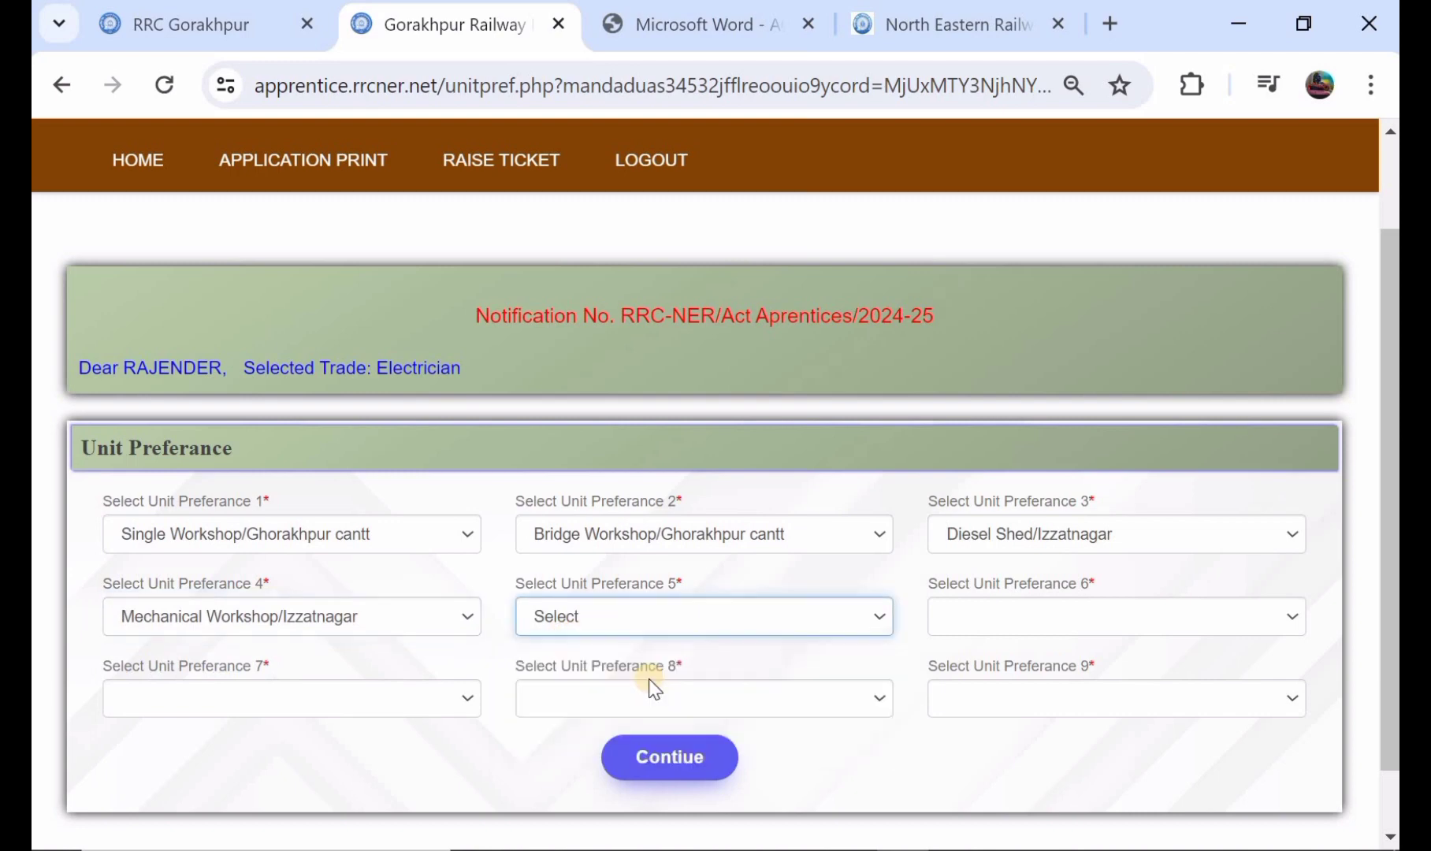
left_click(980, 624)
left_click(989, 670)
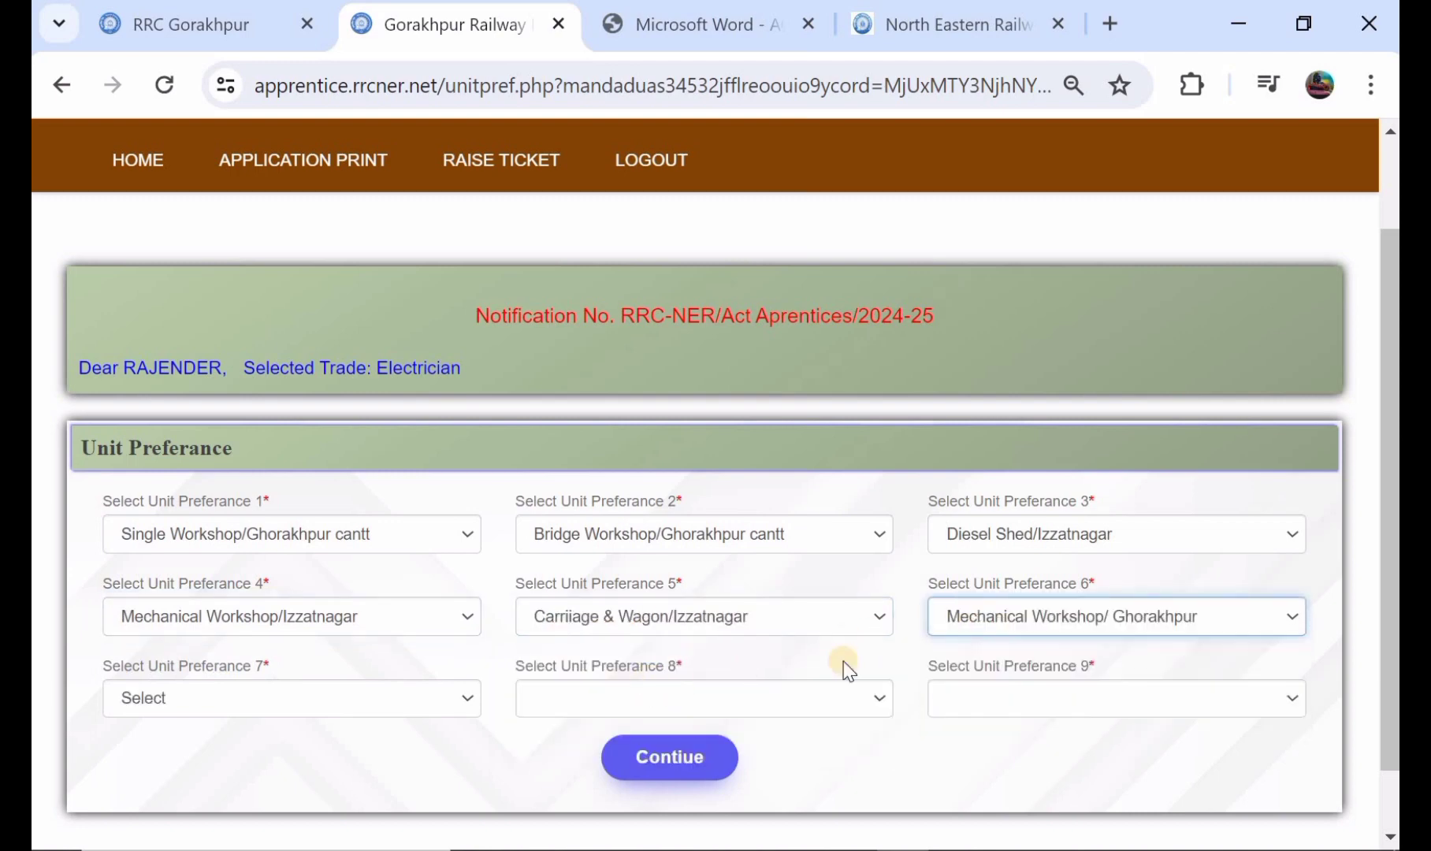
Step: Choose Carriiage & Wagon/Lucknow Jn as unit preference 7 and Diesel Shed/Gonda as unit preference 8
left_click(339, 697)
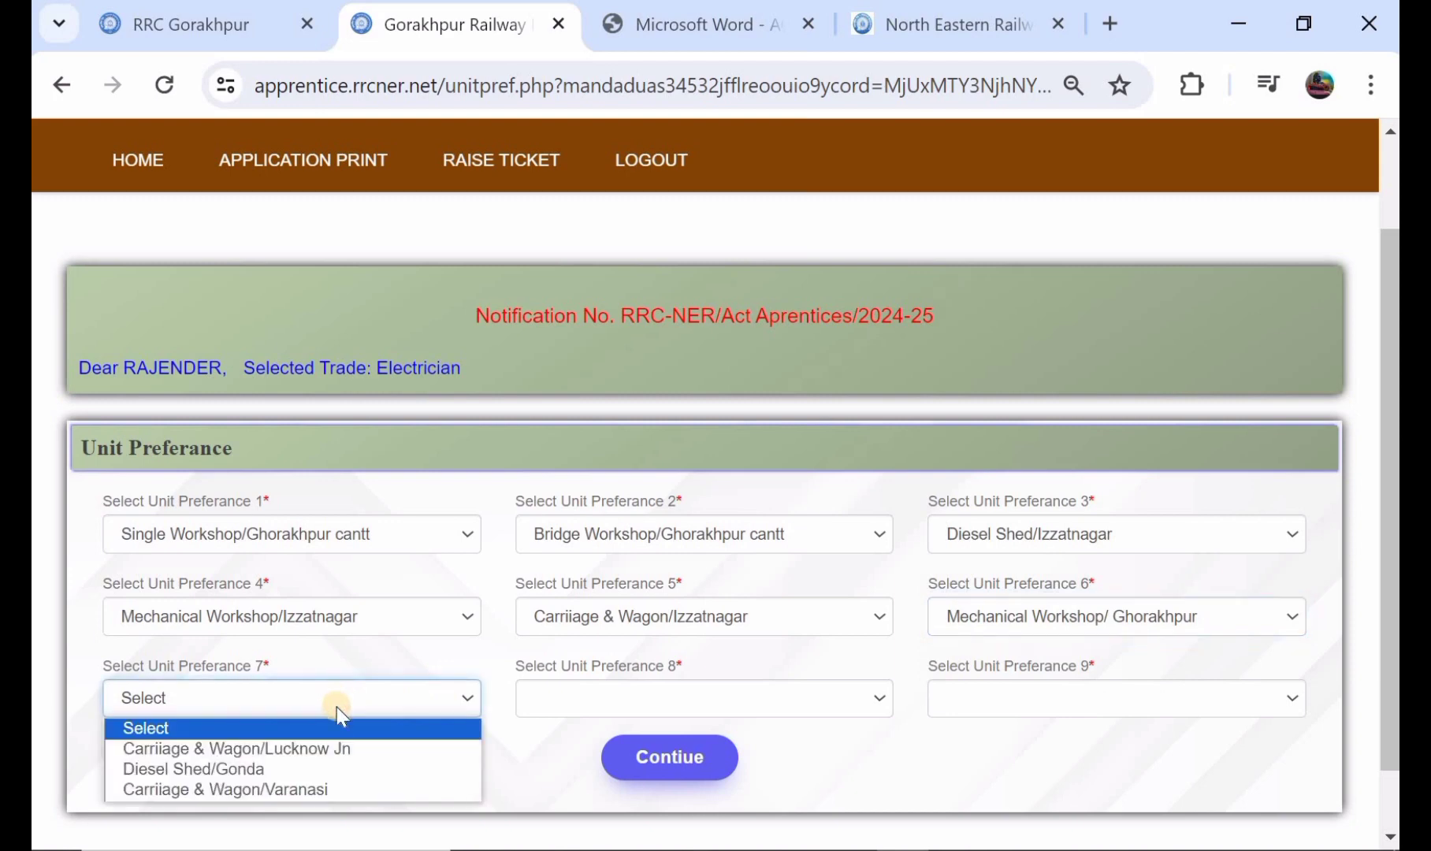
left_click(341, 748)
left_click(557, 698)
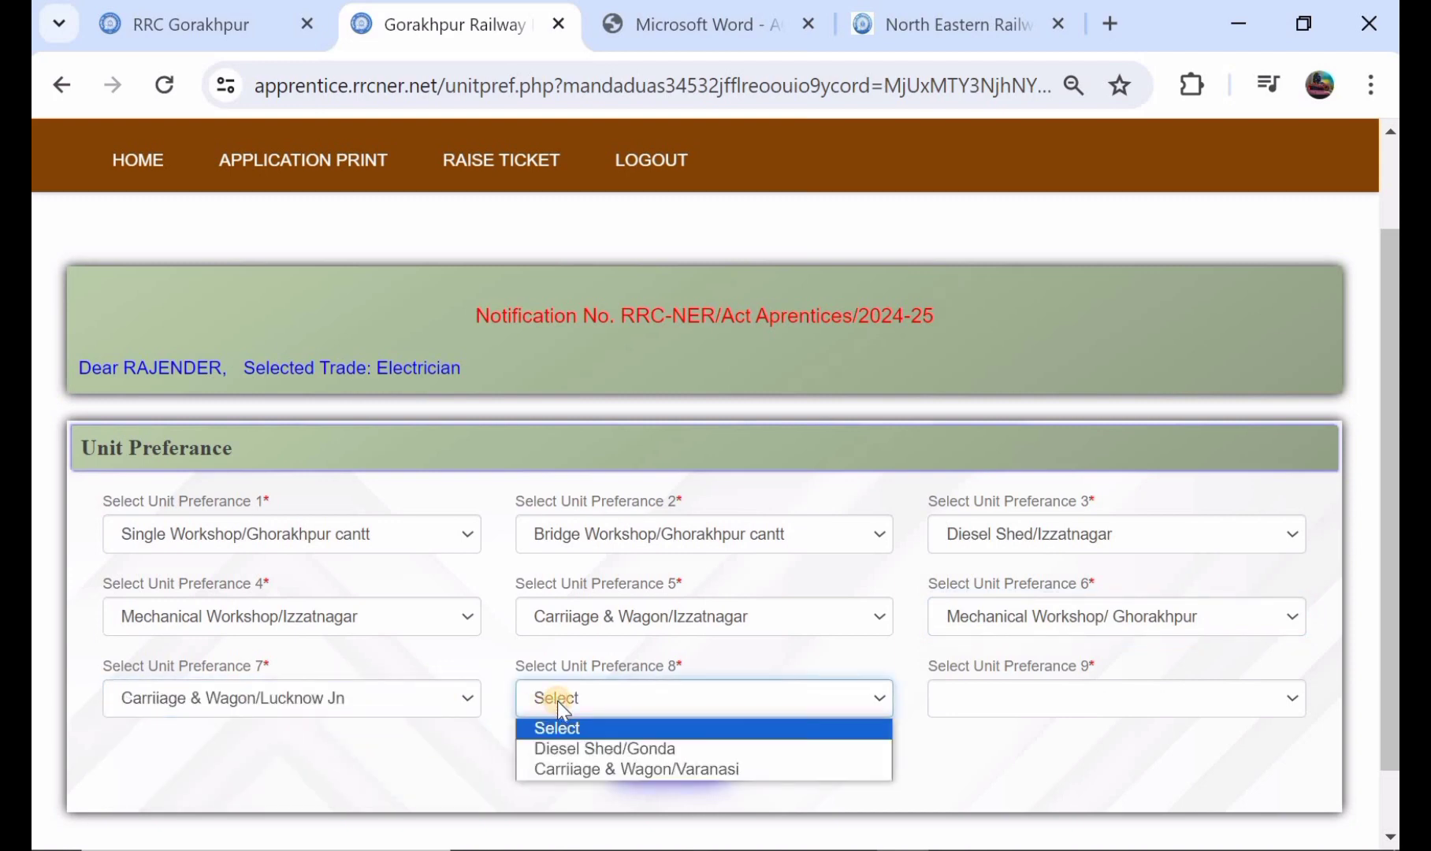
left_click(568, 741)
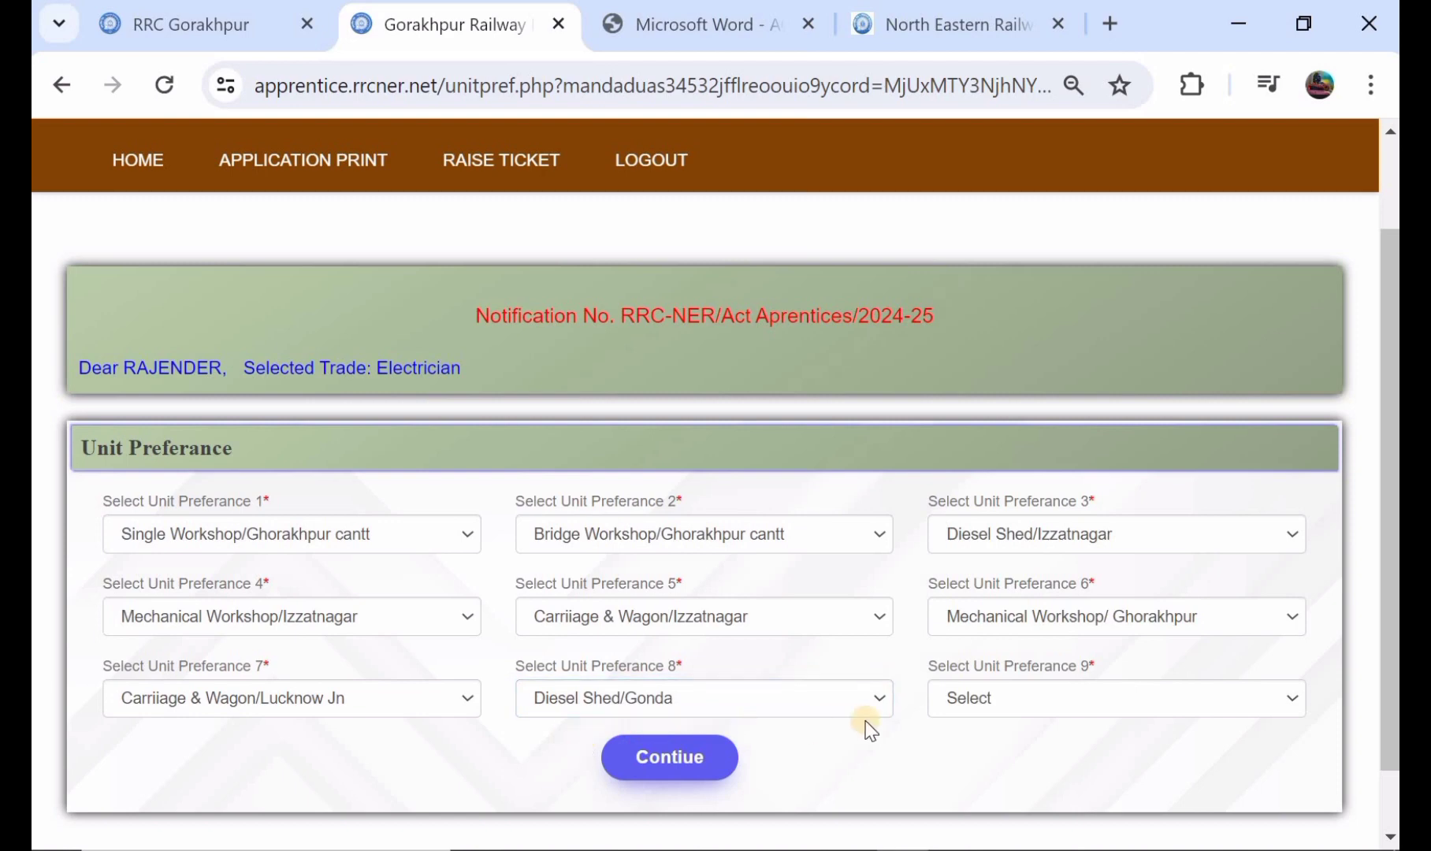
Step: Choose Carriiage & Wagon/Varanasi as unit preference 9, and submit the completed unit preferences
left_click(1031, 699)
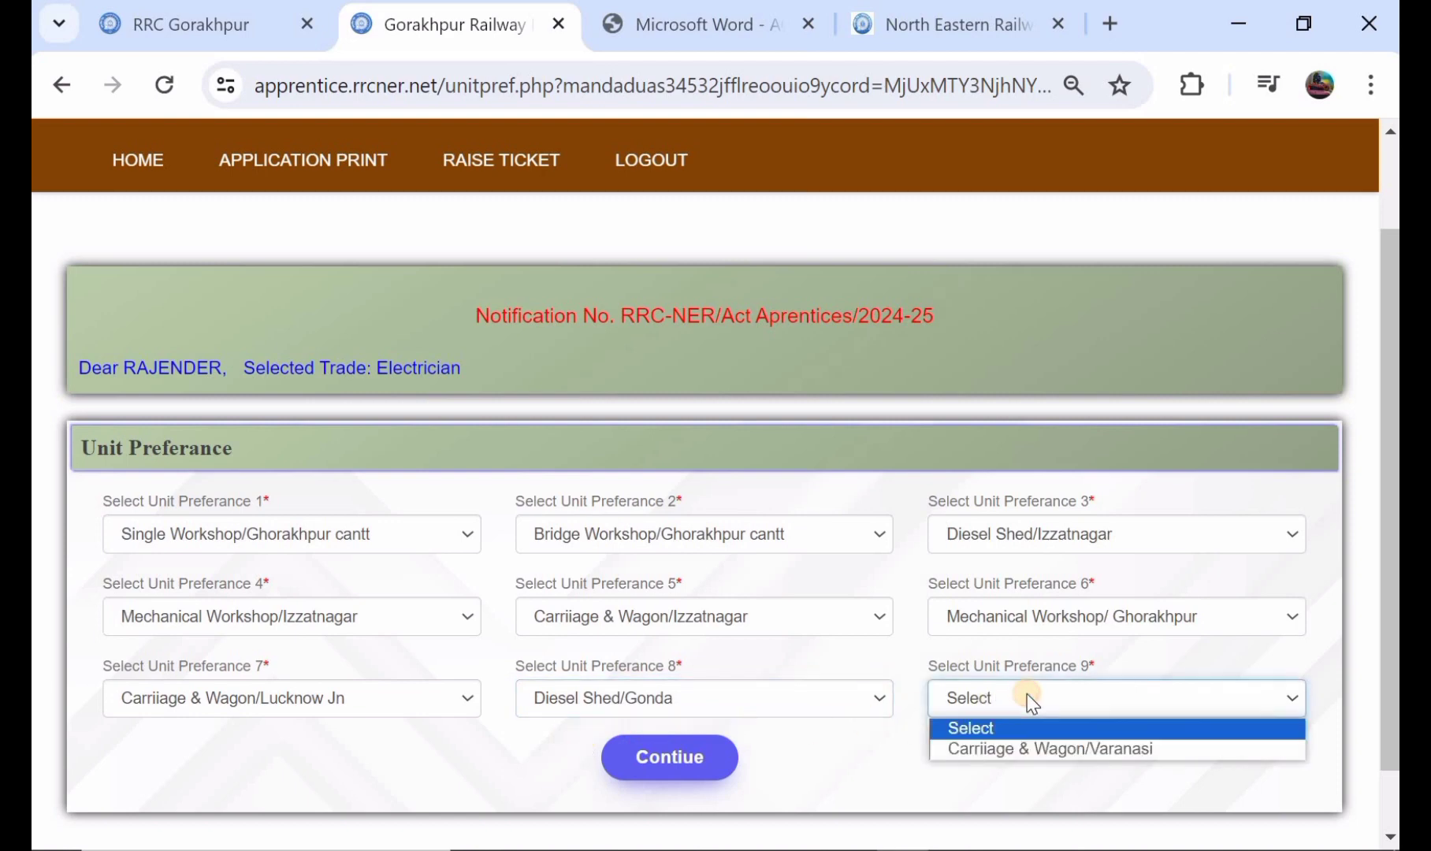
left_click(1034, 748)
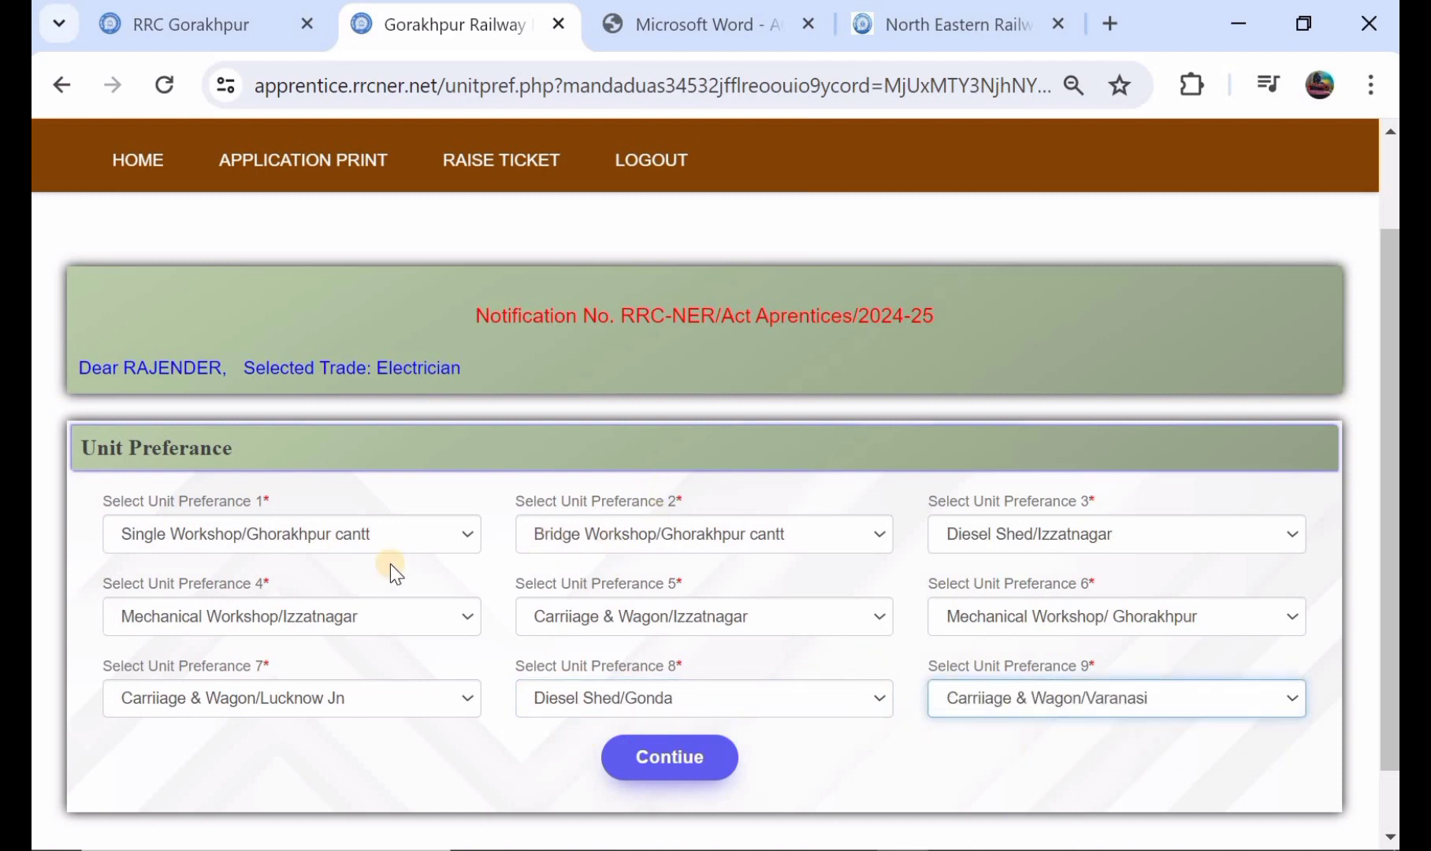
left_click(655, 766)
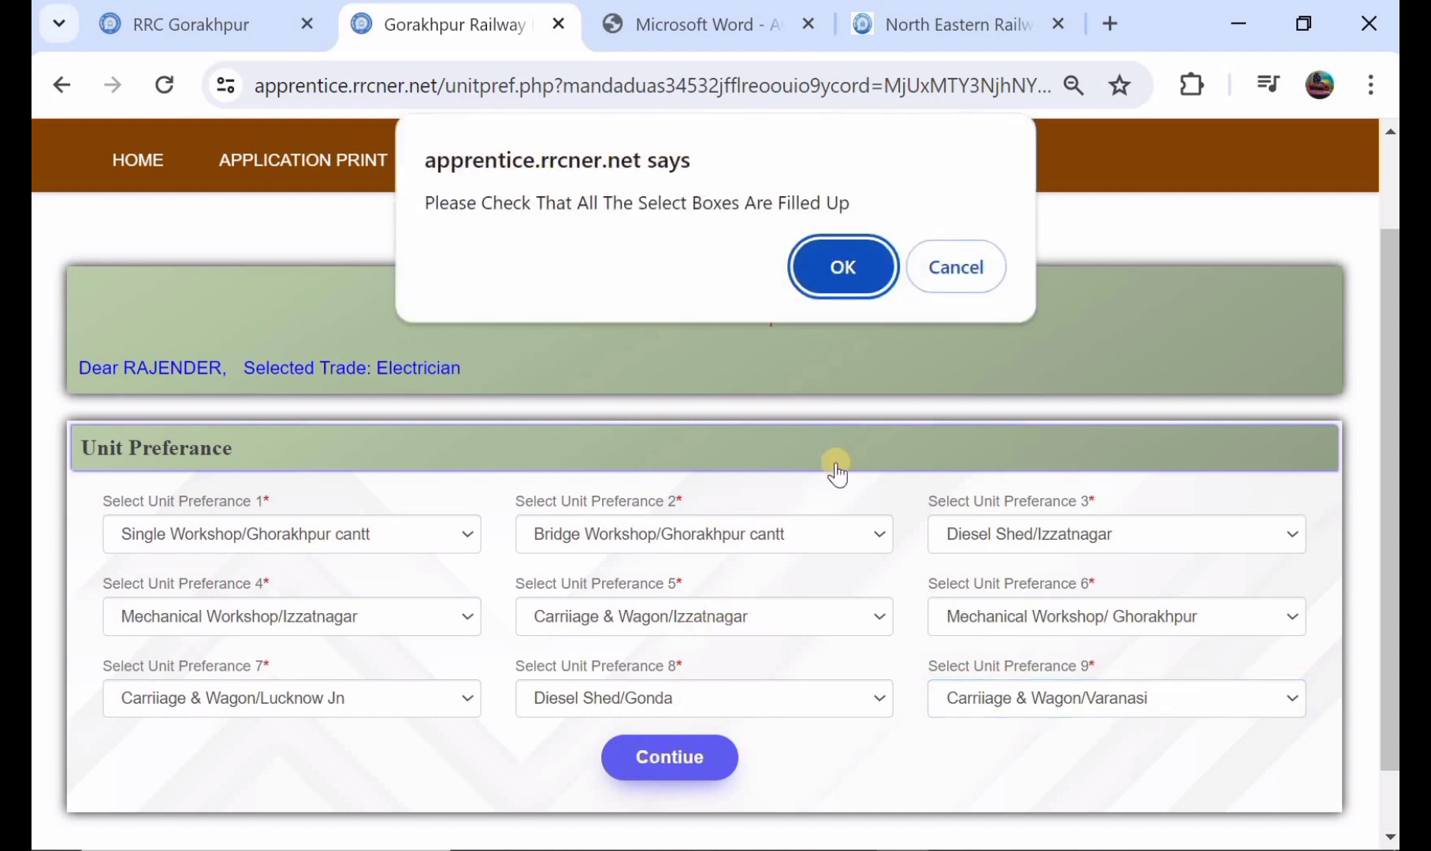
left_click(821, 258)
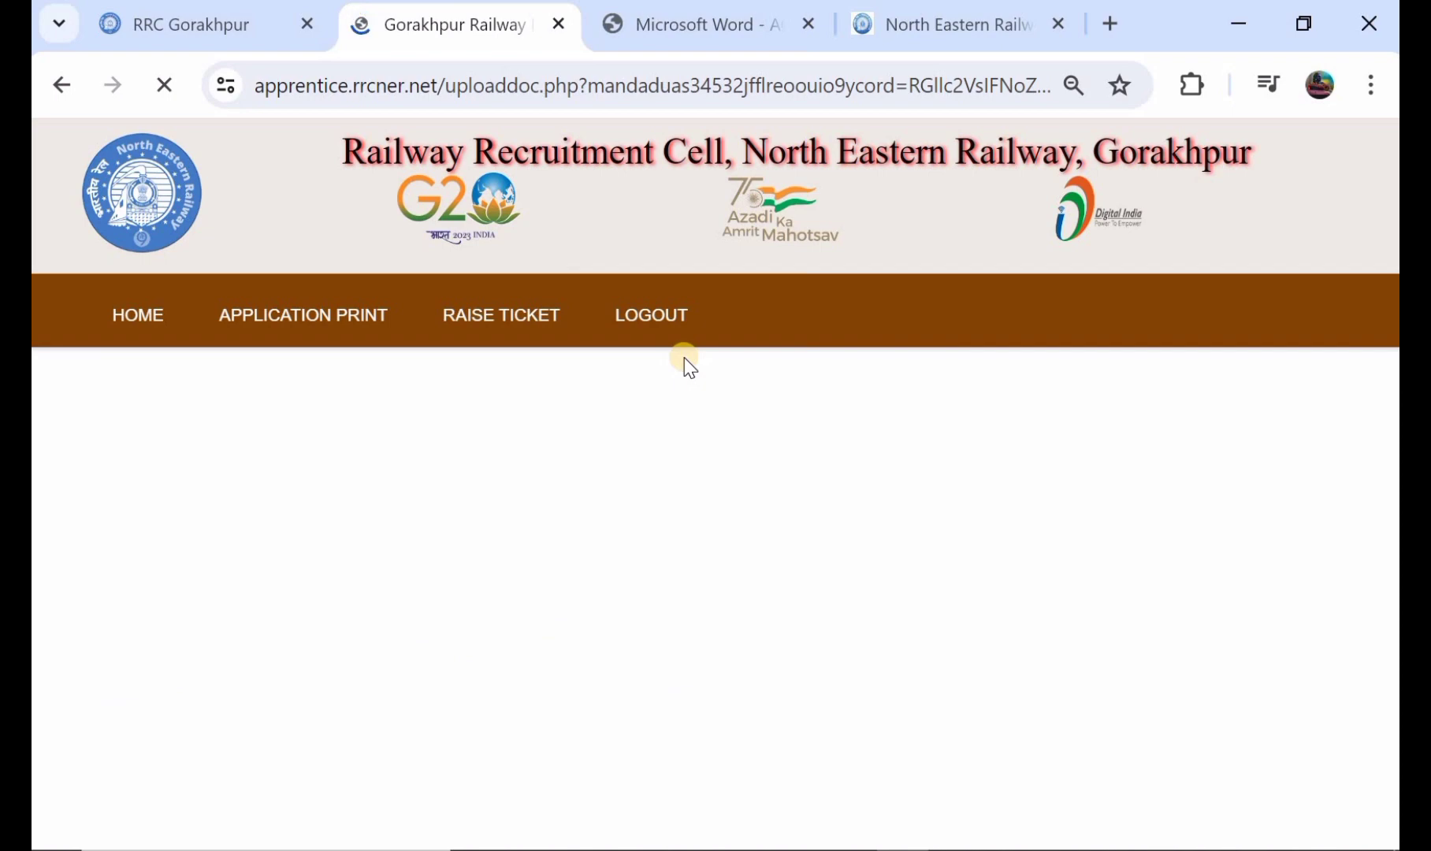
Step: Examine the file format and size rules and the upload fields for the photo, signature, 10th marksheet, ITI certificate and community certificate
scroll(684, 358, "down", 4)
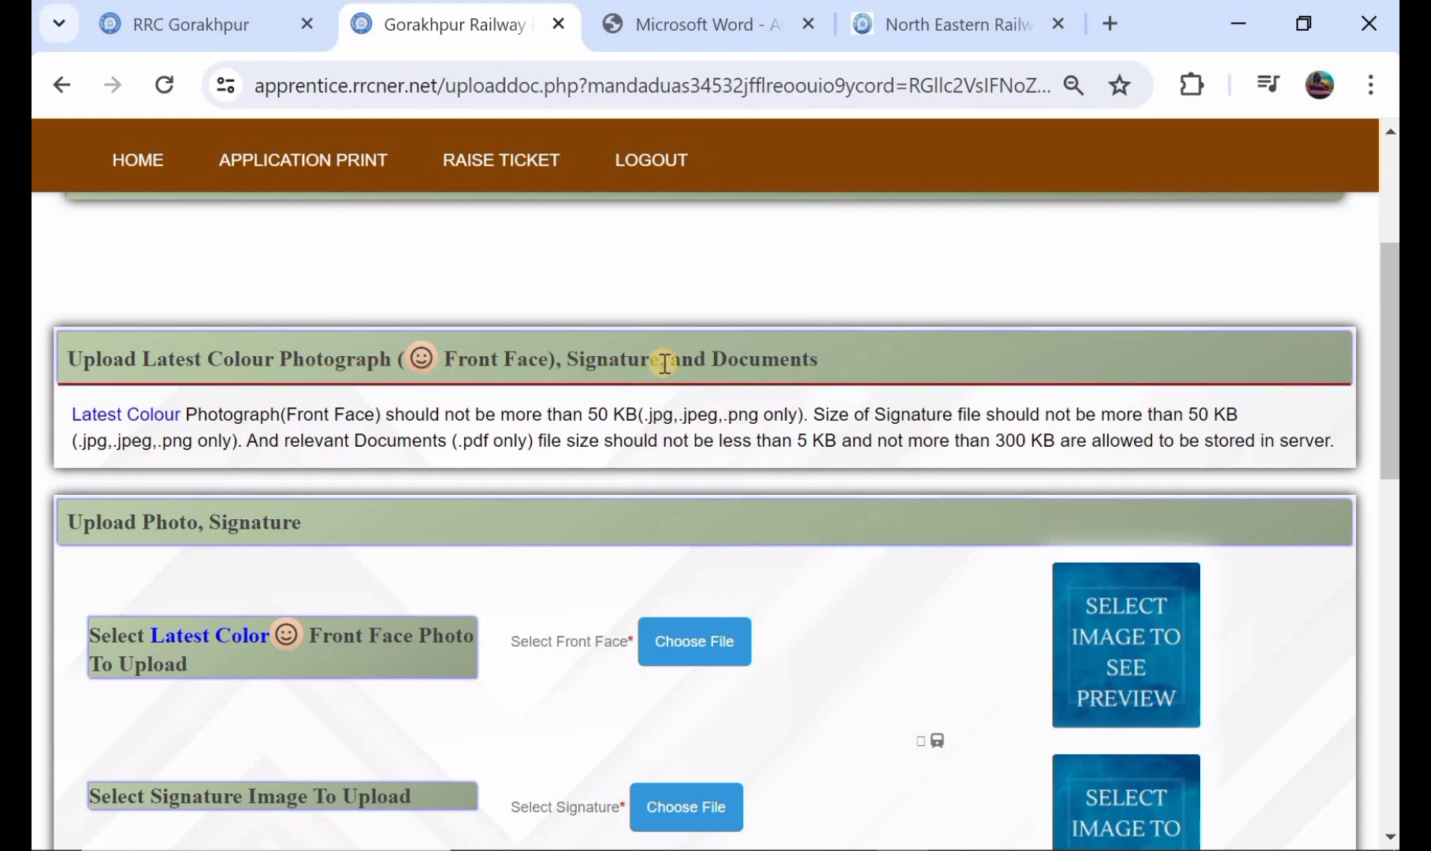
scroll(607, 406, "down", 1)
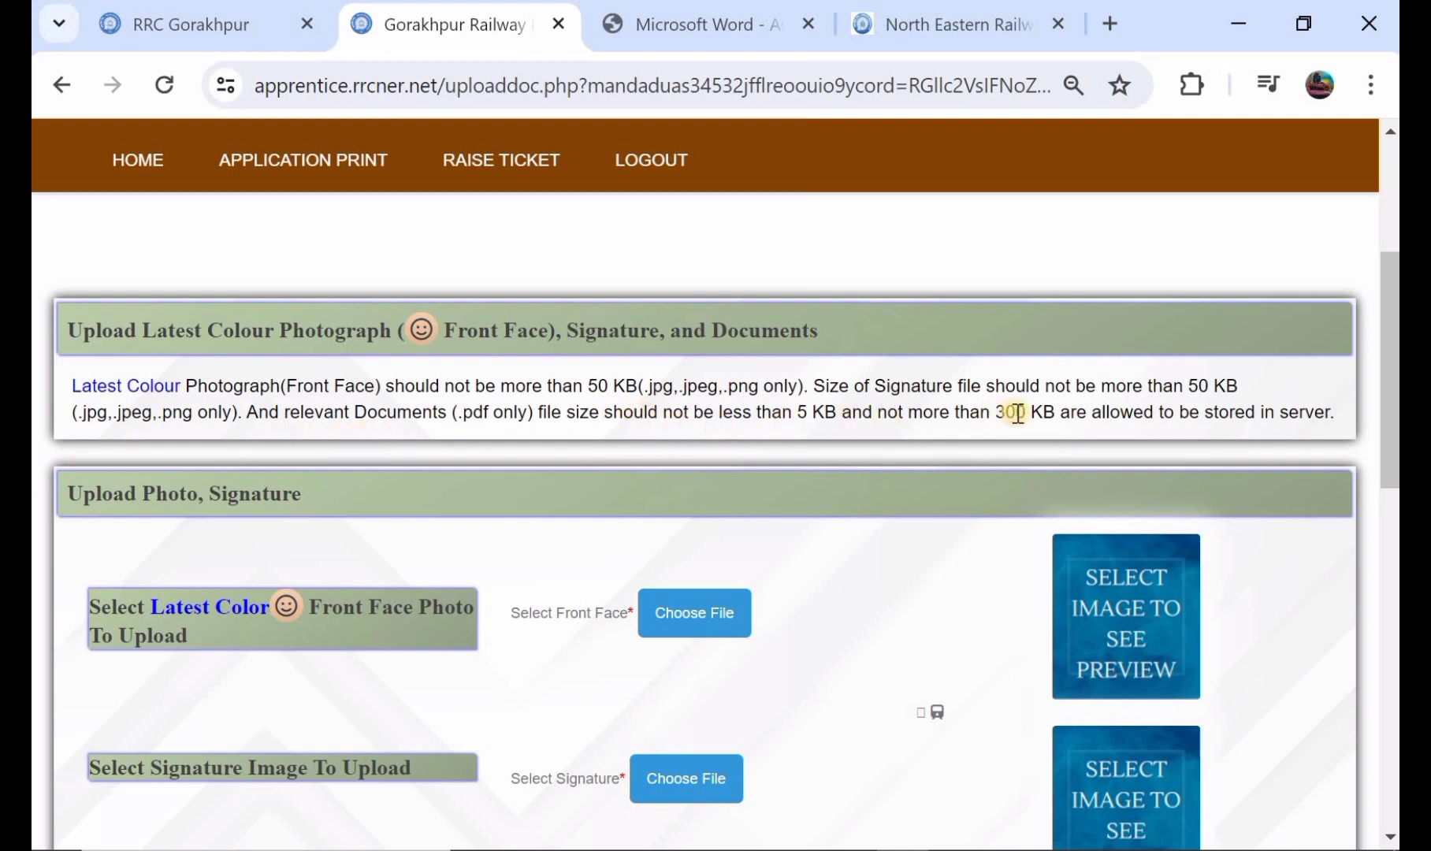
scroll(1033, 393, "down", 2)
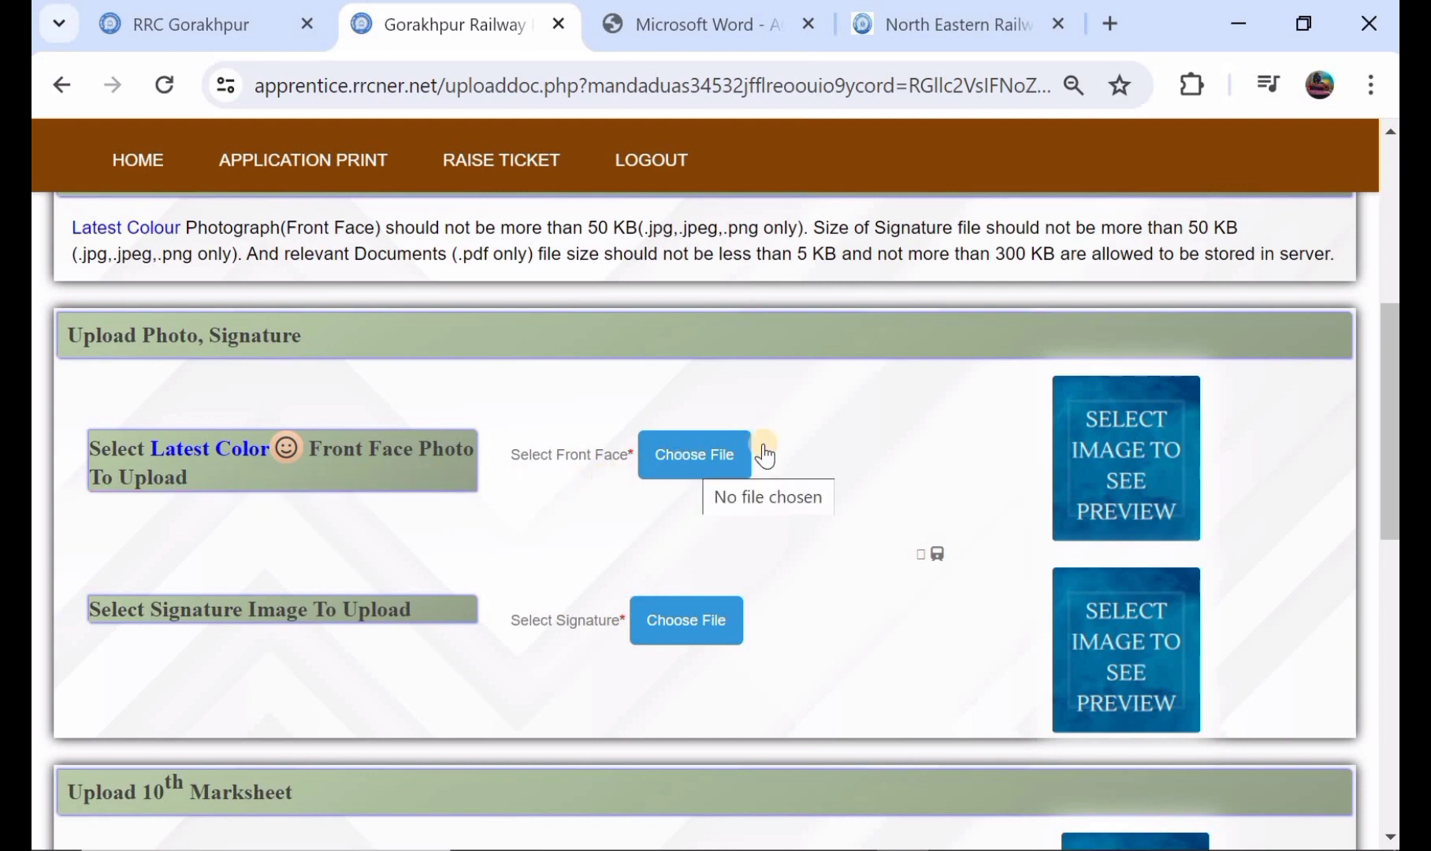
scroll(1069, 448, "down", 1)
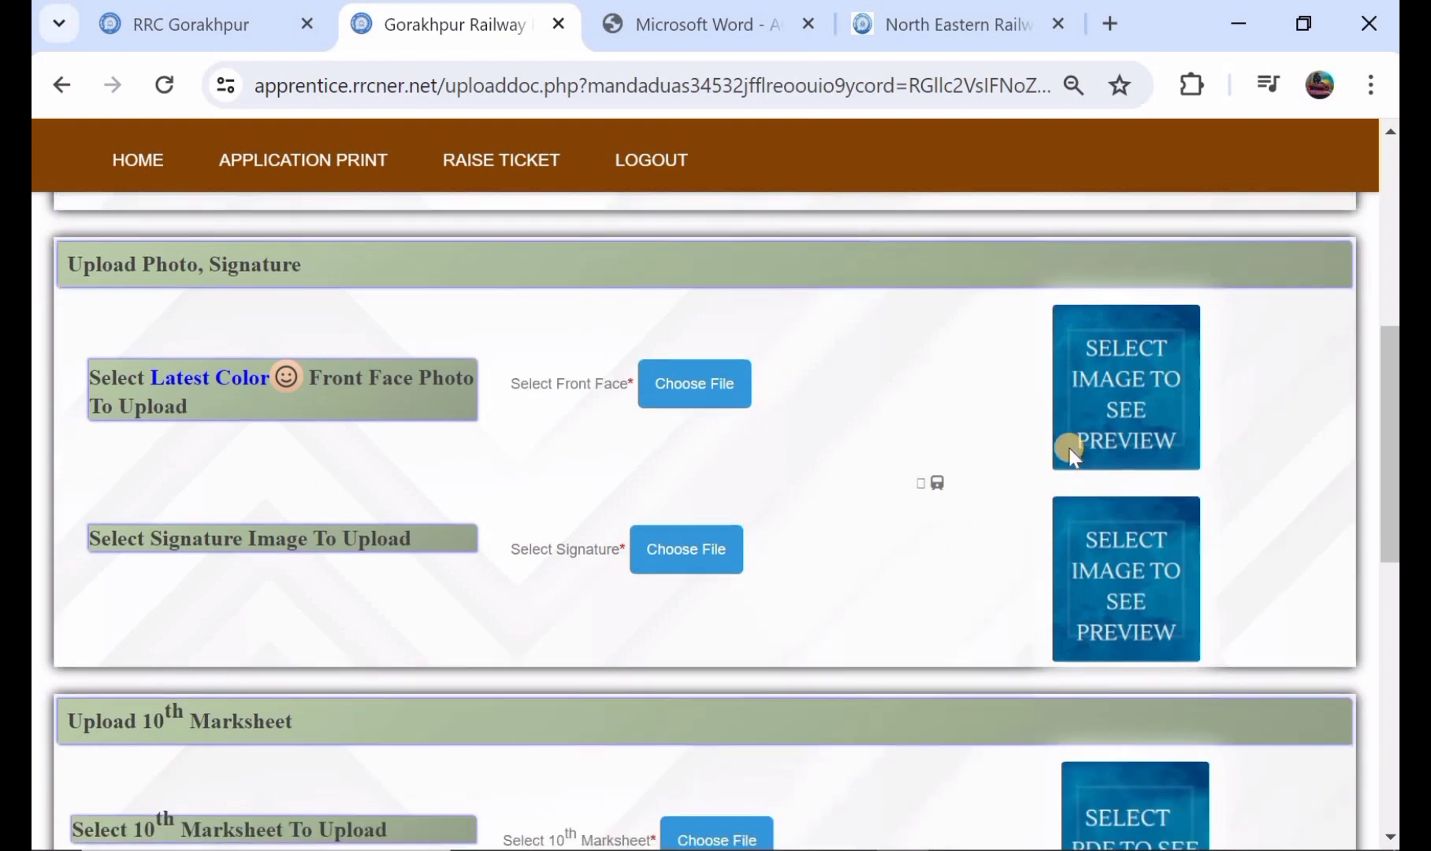
scroll(836, 427, "down", 1)
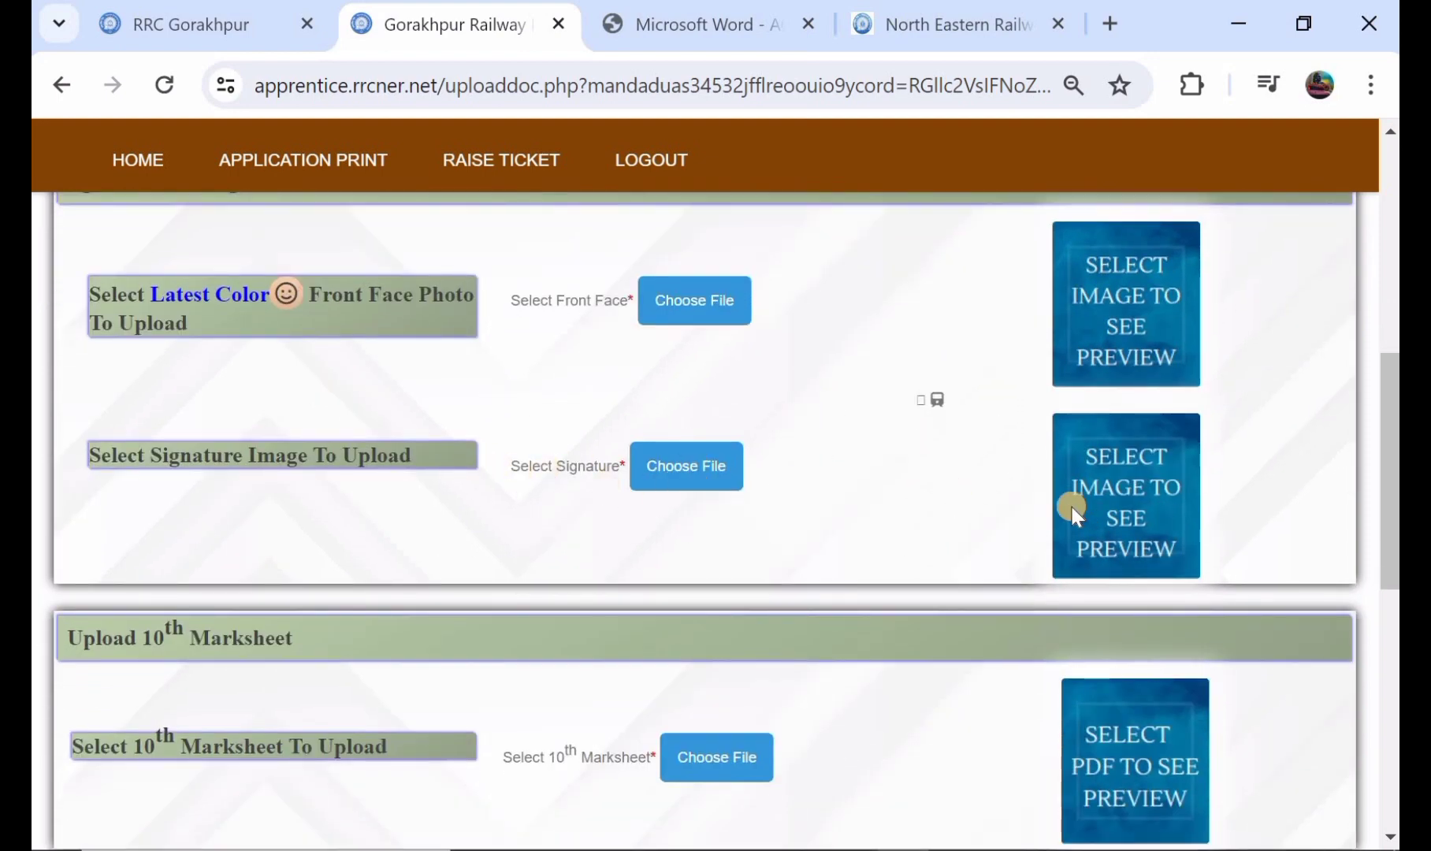
scroll(1072, 507, "down", 2)
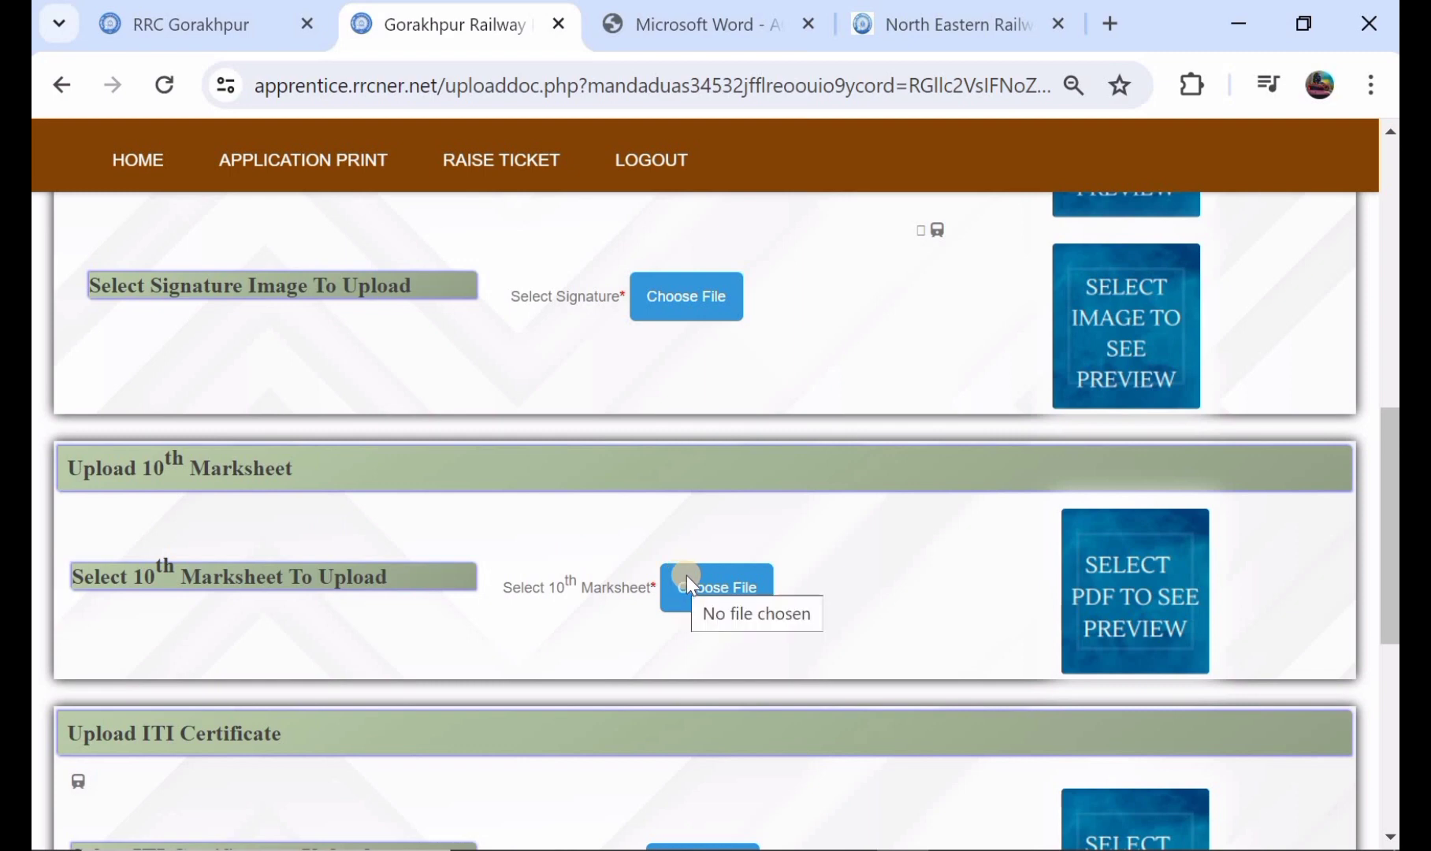
scroll(1127, 529, "down", 1)
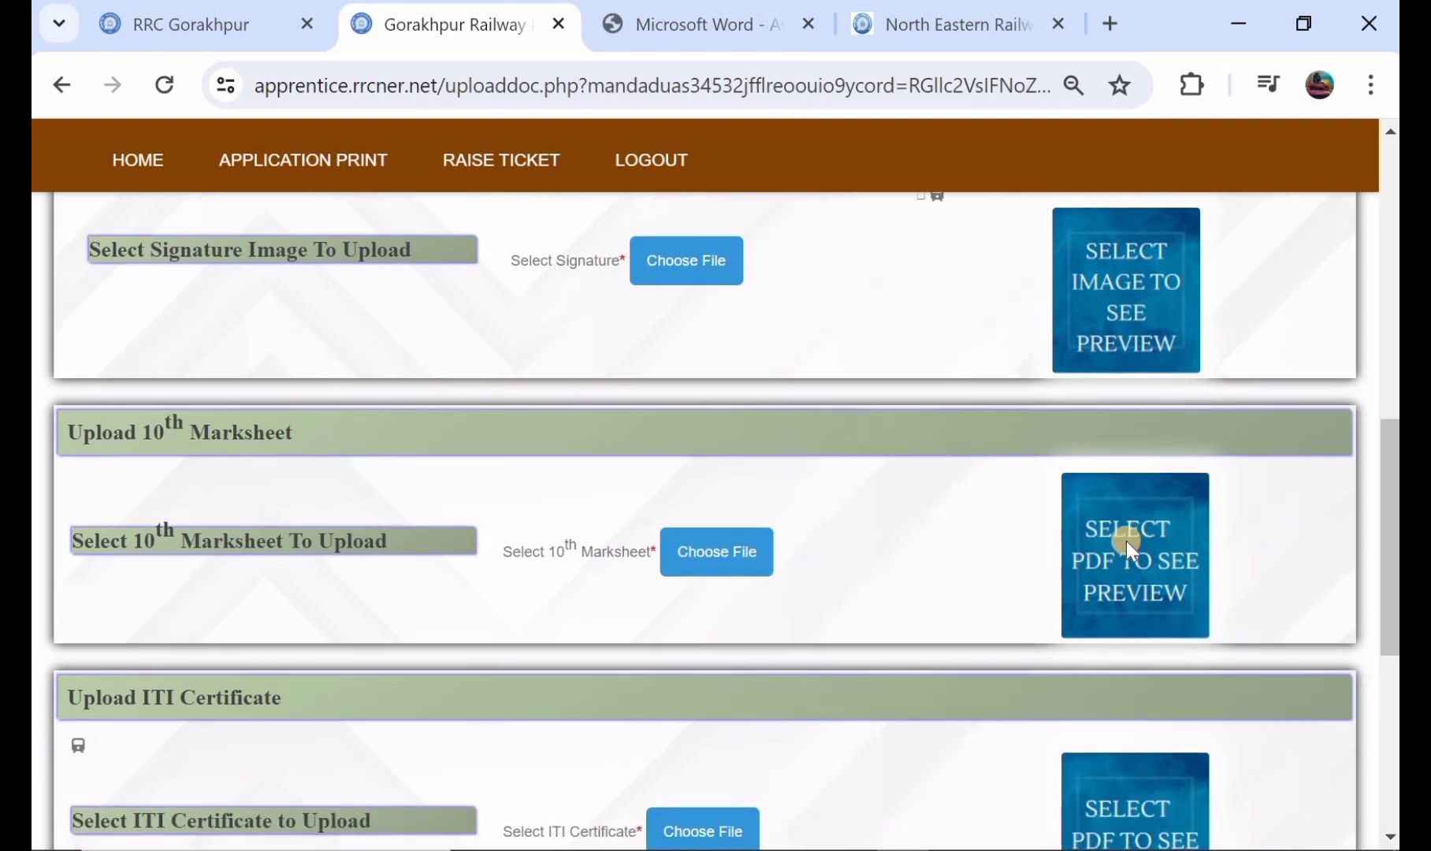
scroll(1016, 537, "down", 2)
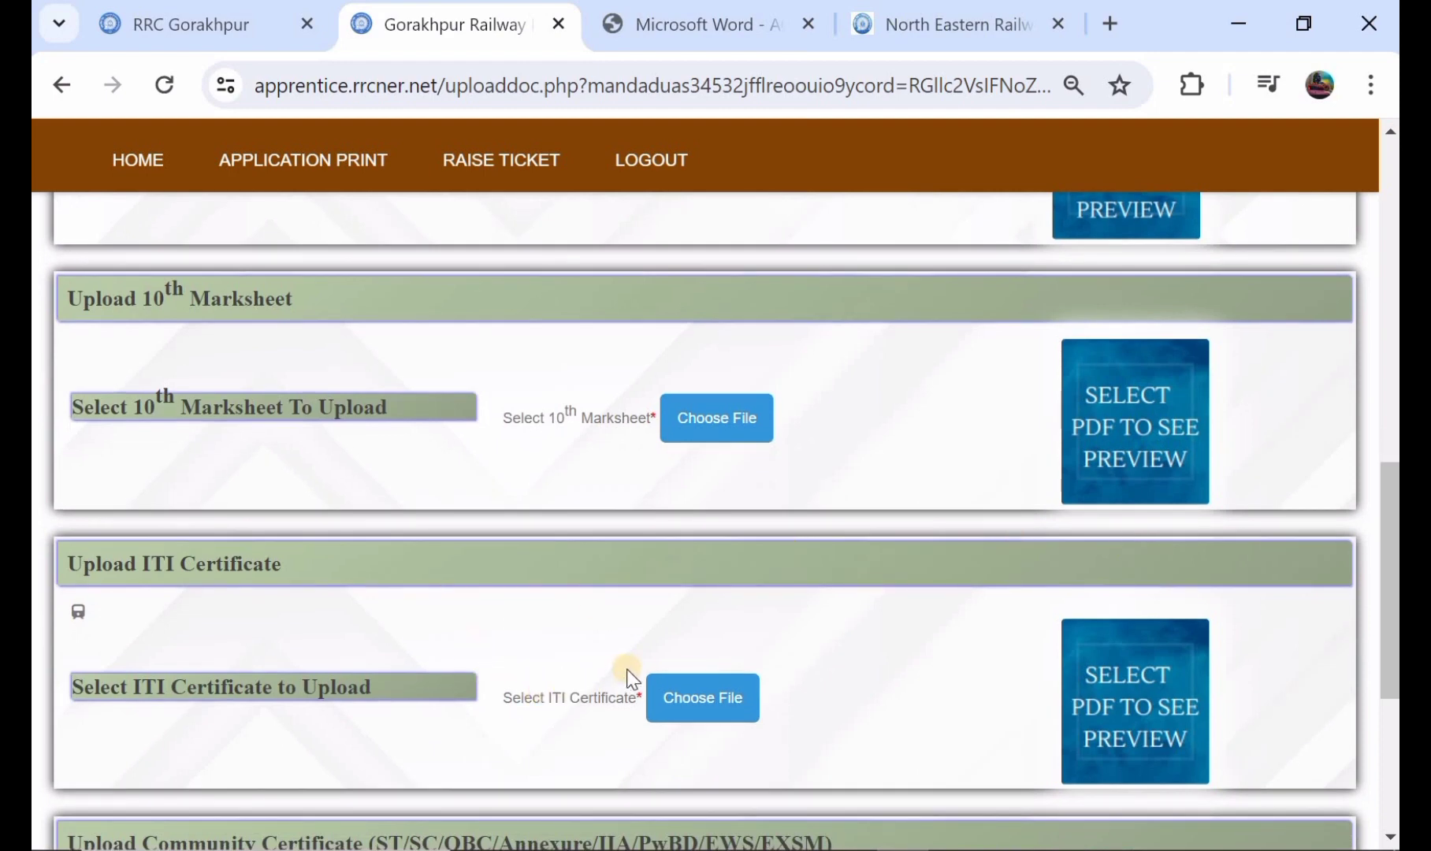
scroll(631, 680, "down", 1)
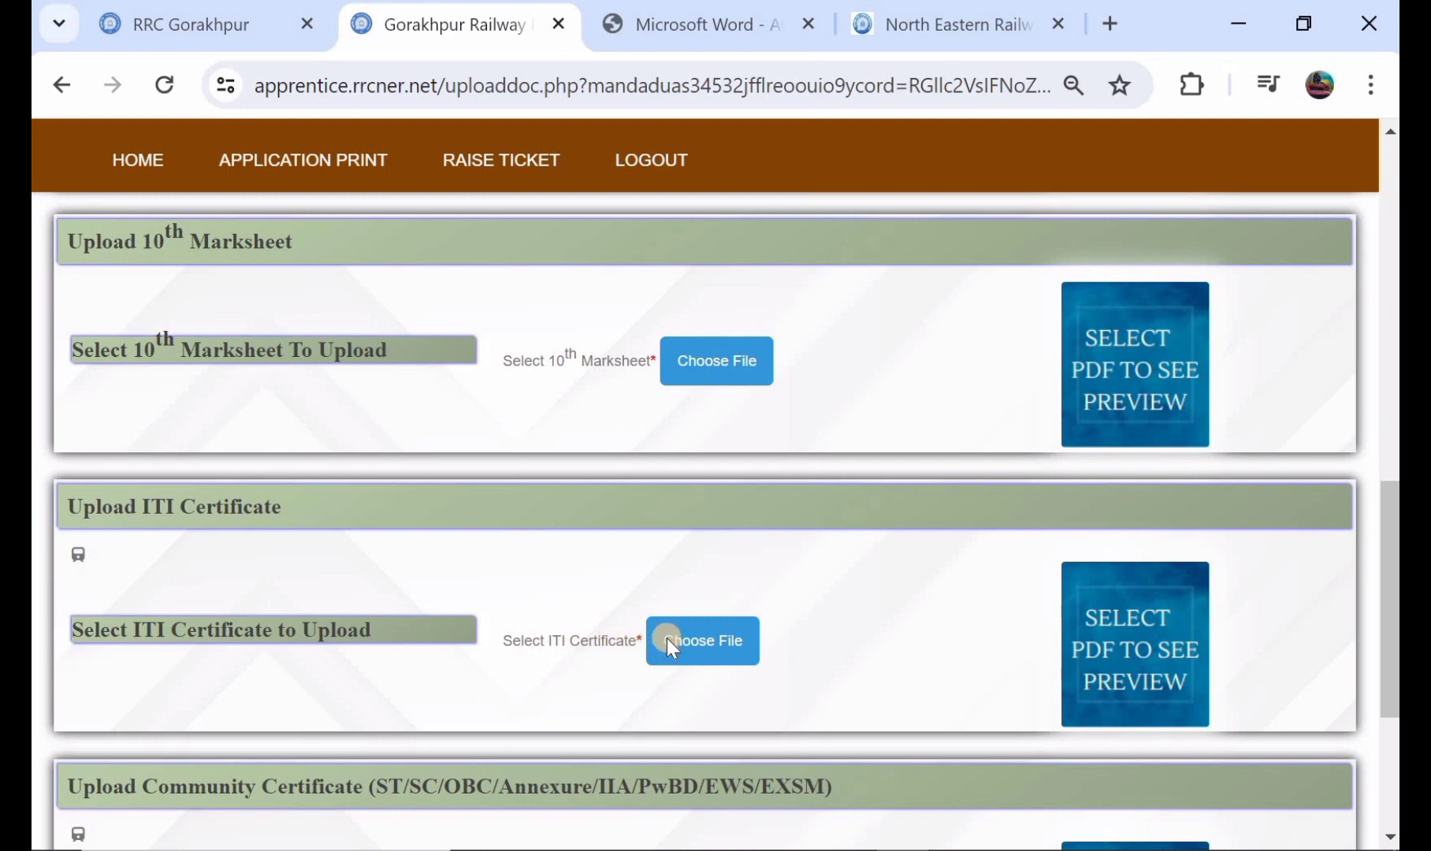
scroll(1101, 630, "down", 1)
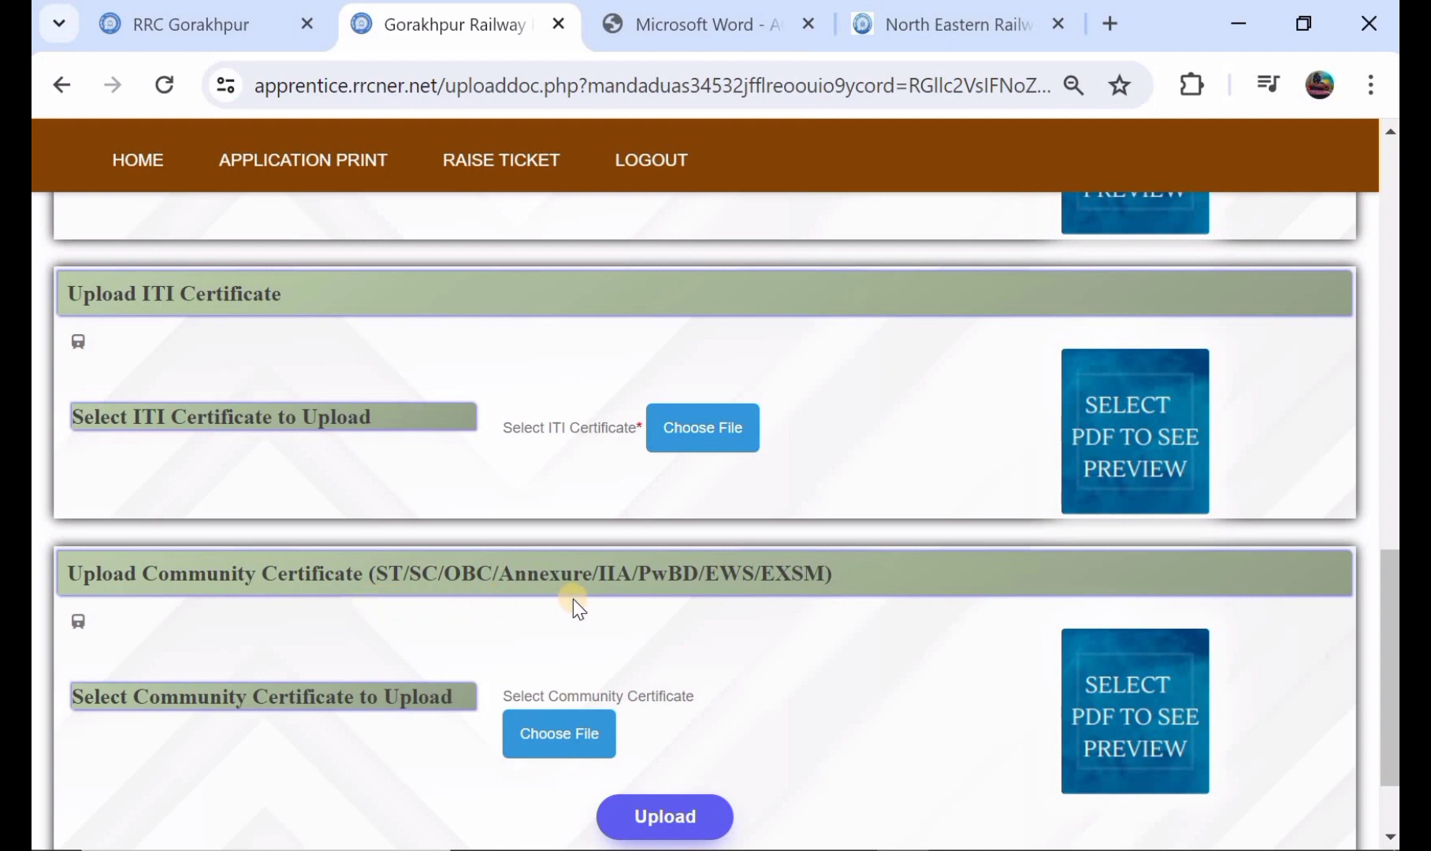
scroll(476, 617, "down", 1)
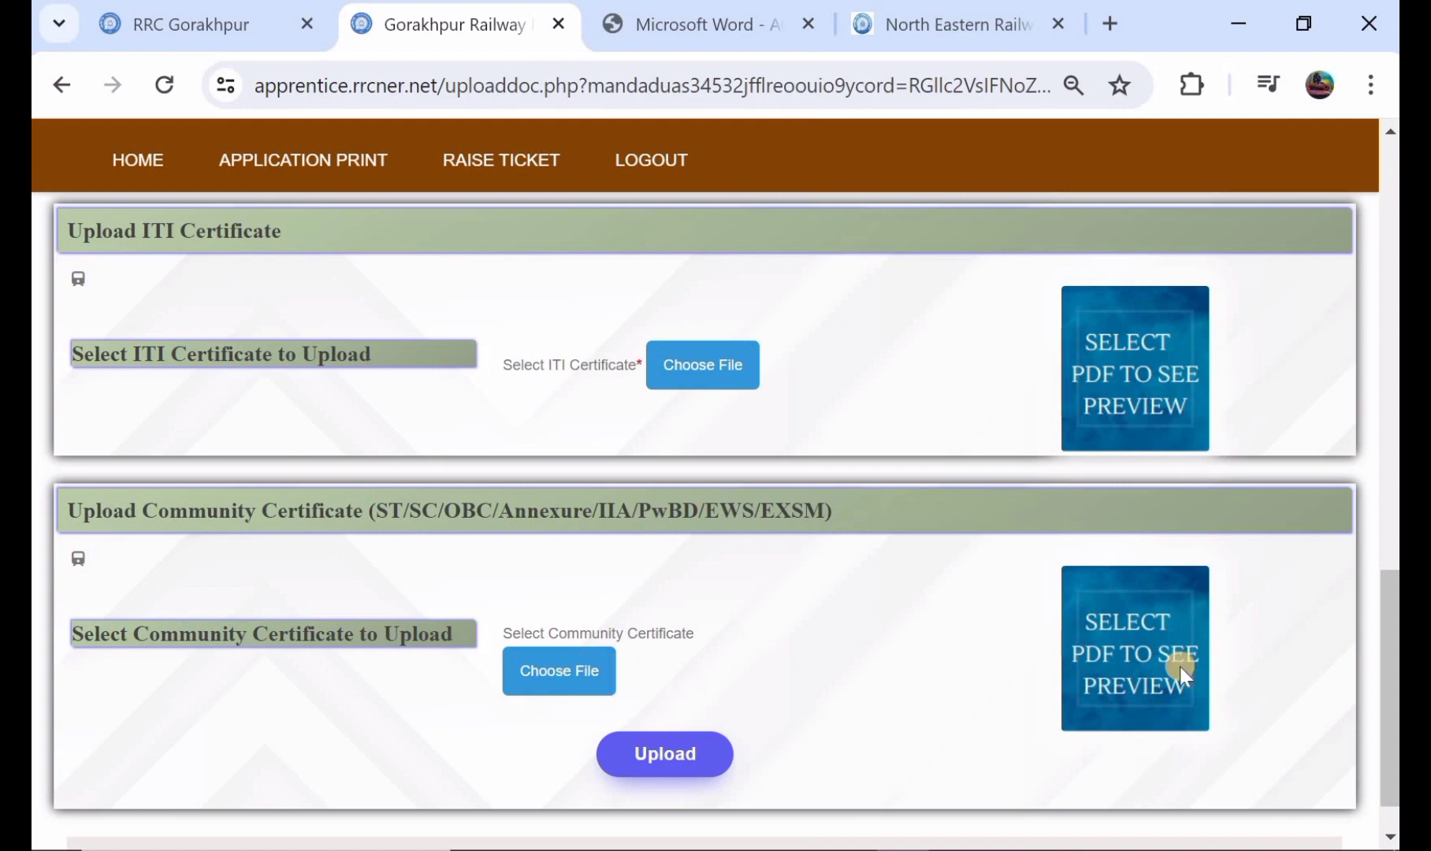
scroll(887, 550, "up", 5)
scroll(887, 549, "up", 12)
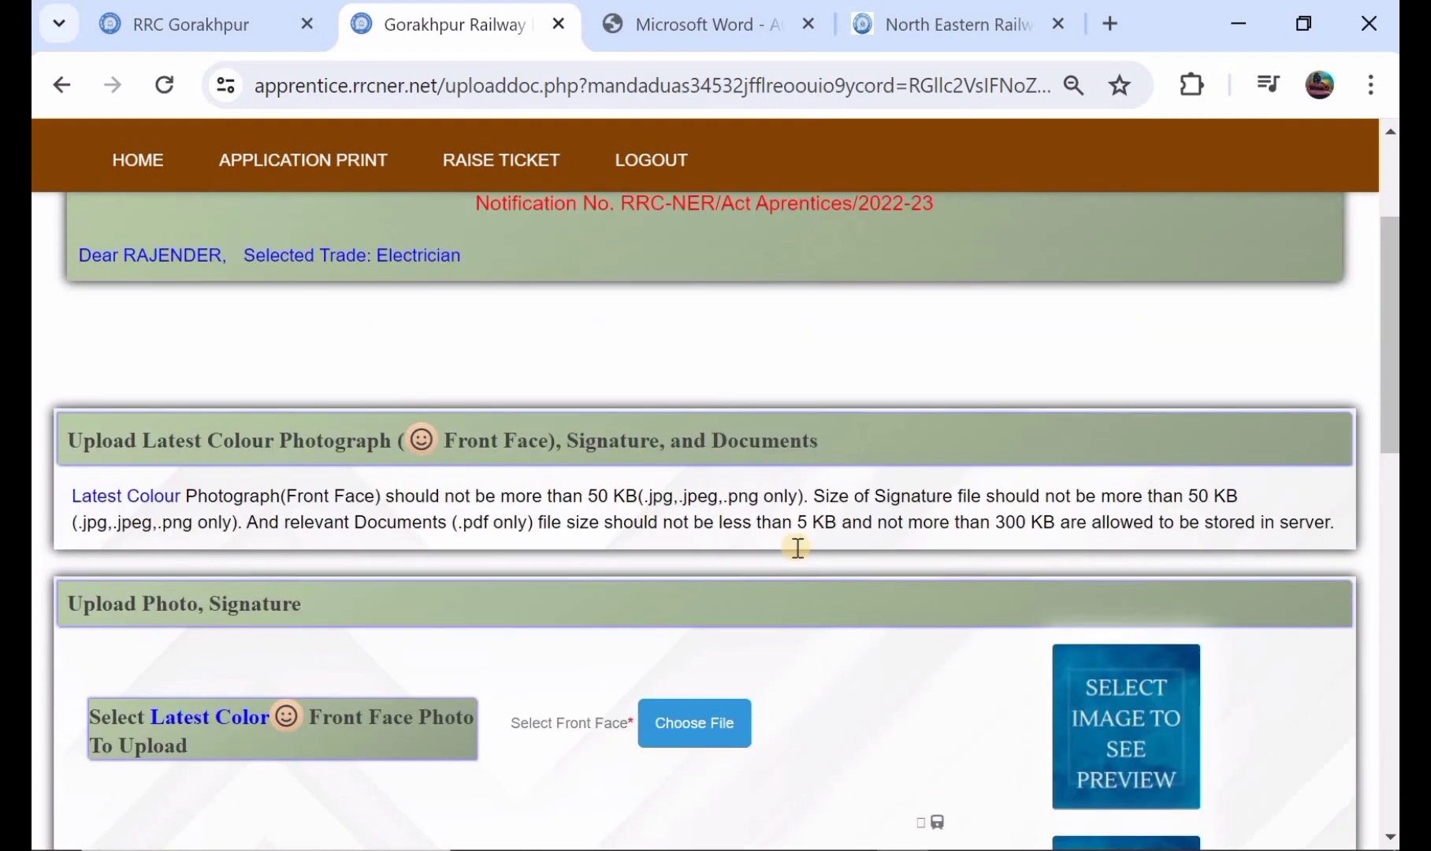
scroll(639, 541, "down", 6)
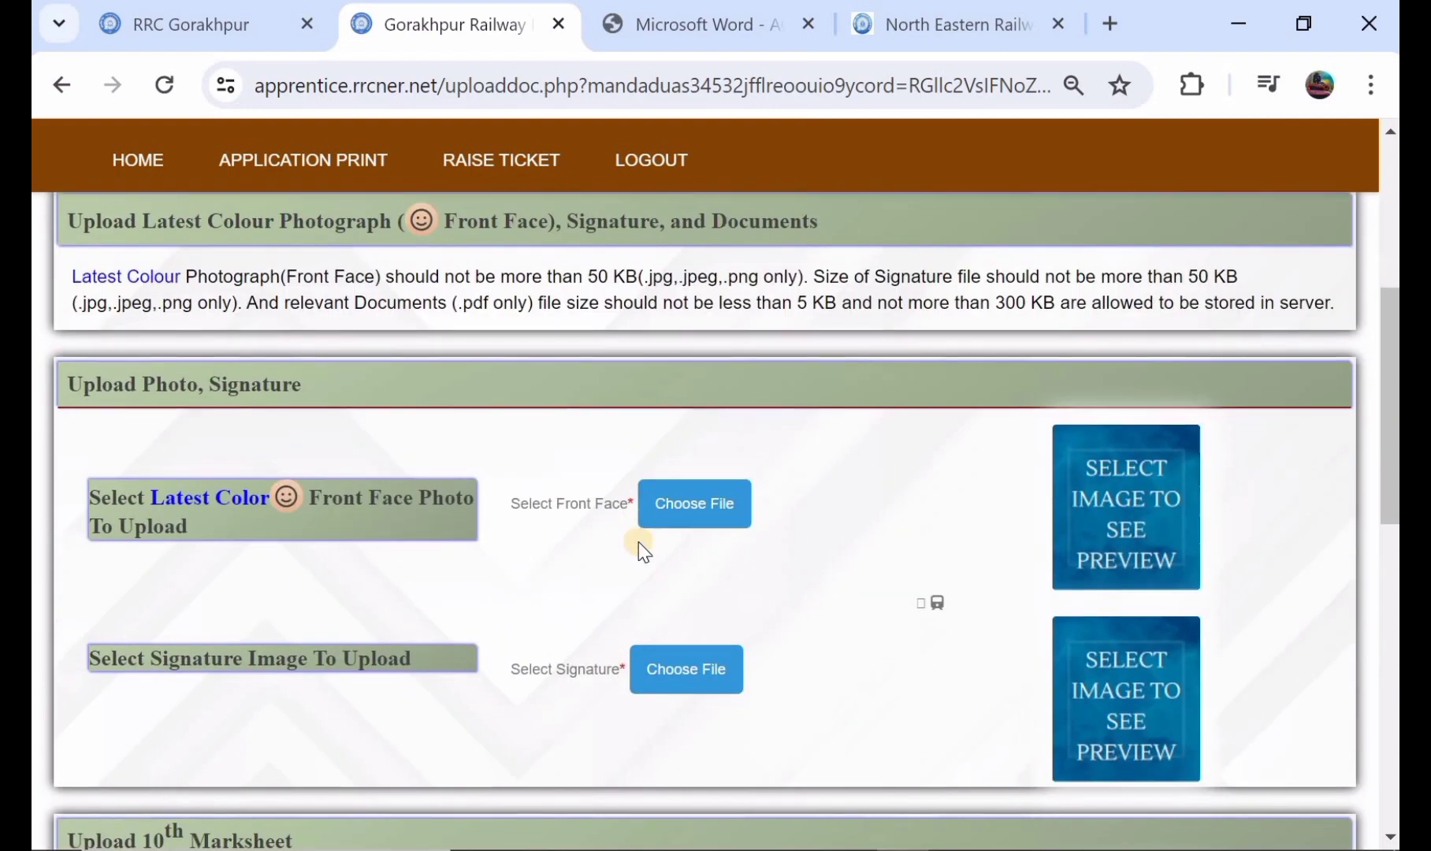
scroll(828, 536, "down", 9)
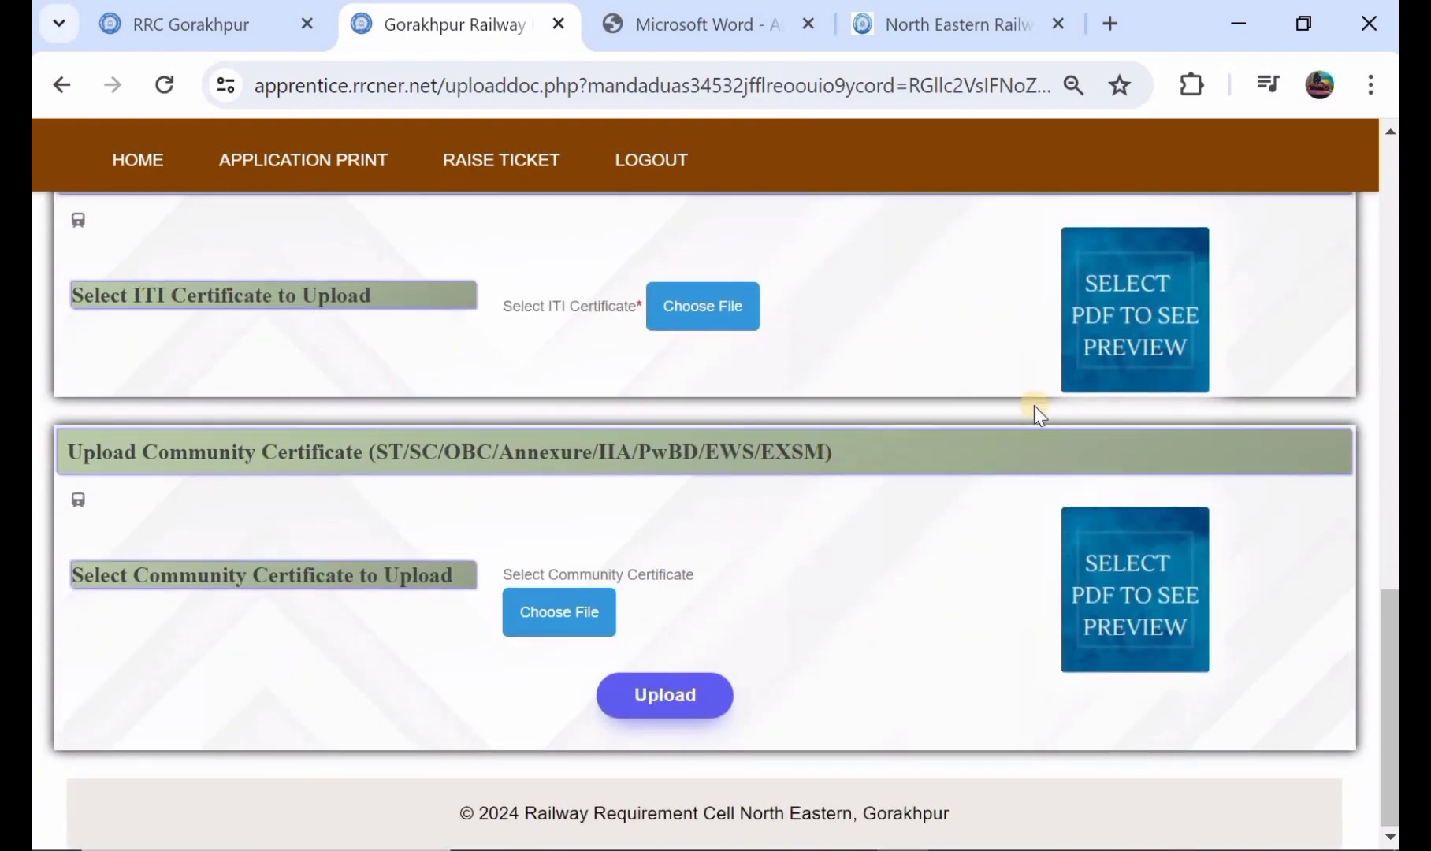
scroll(1007, 397, "up", 6)
scroll(1007, 397, "up", 12)
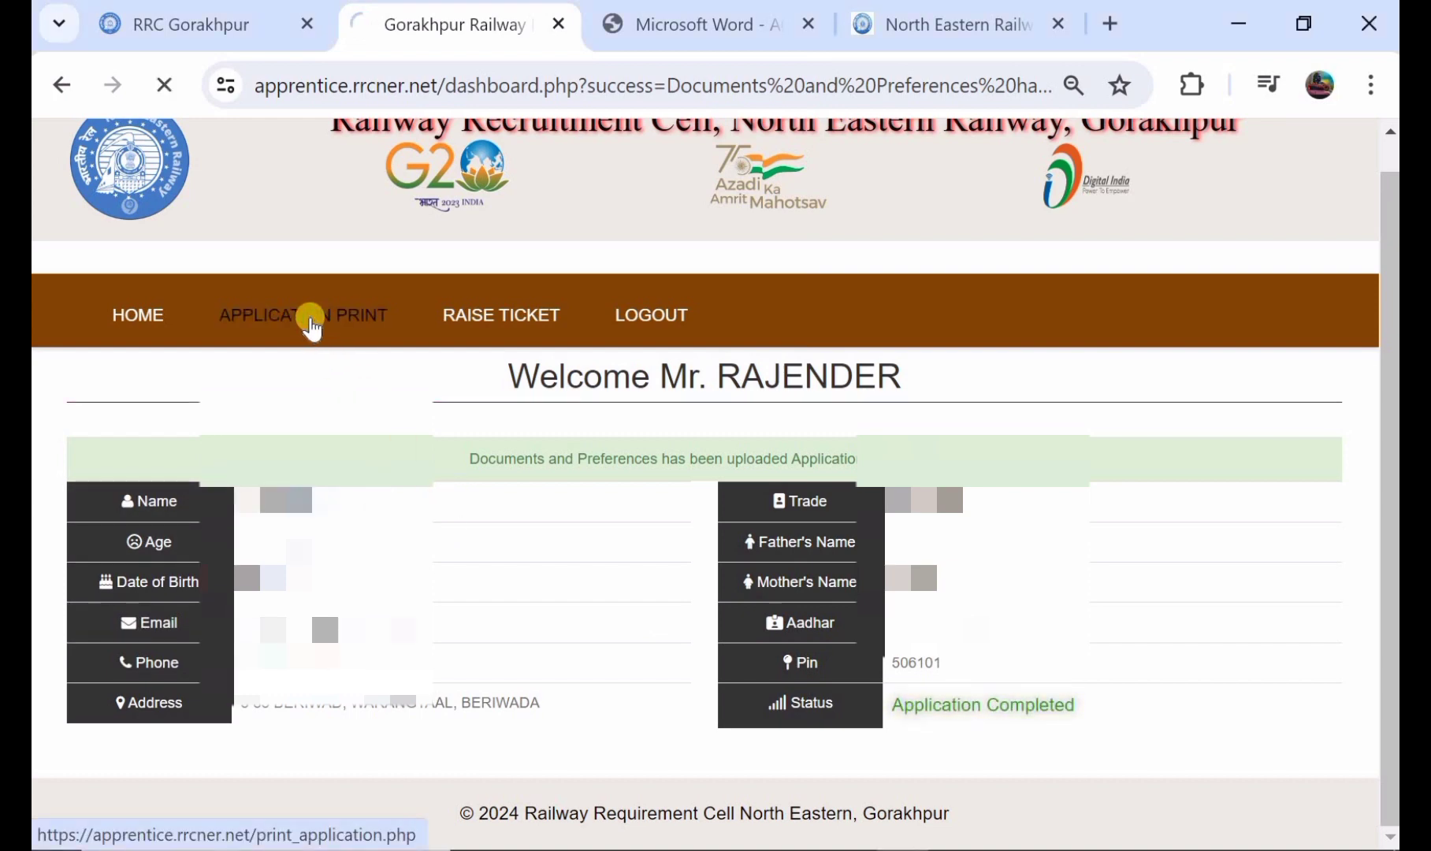
Step: Open the printable application form and review its registration, personal, address, 10th class and ITI sections
left_click(311, 323)
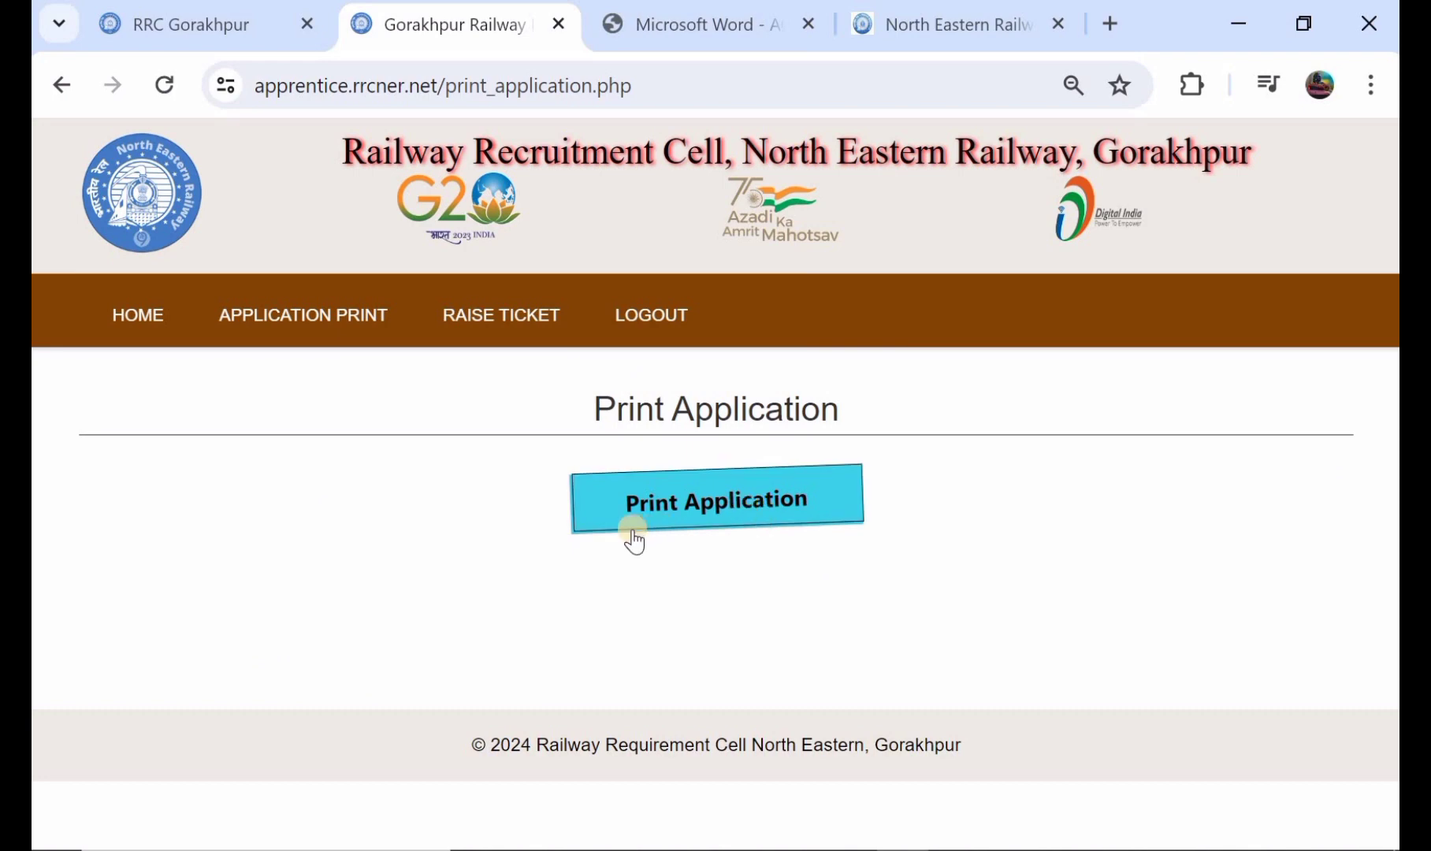
left_click(686, 514)
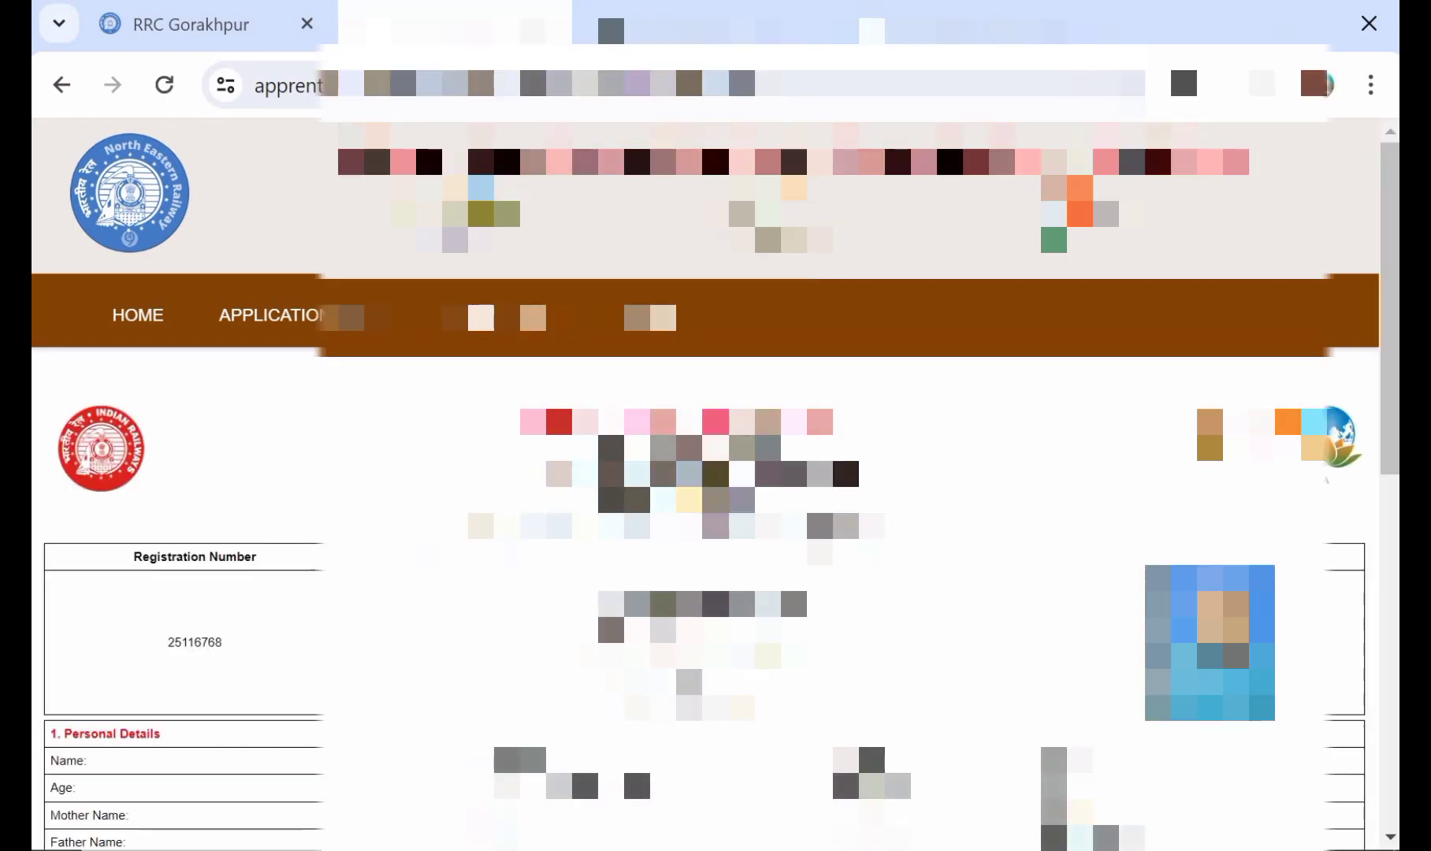
scroll(686, 508, "down", 2)
scroll(686, 508, "down", 1)
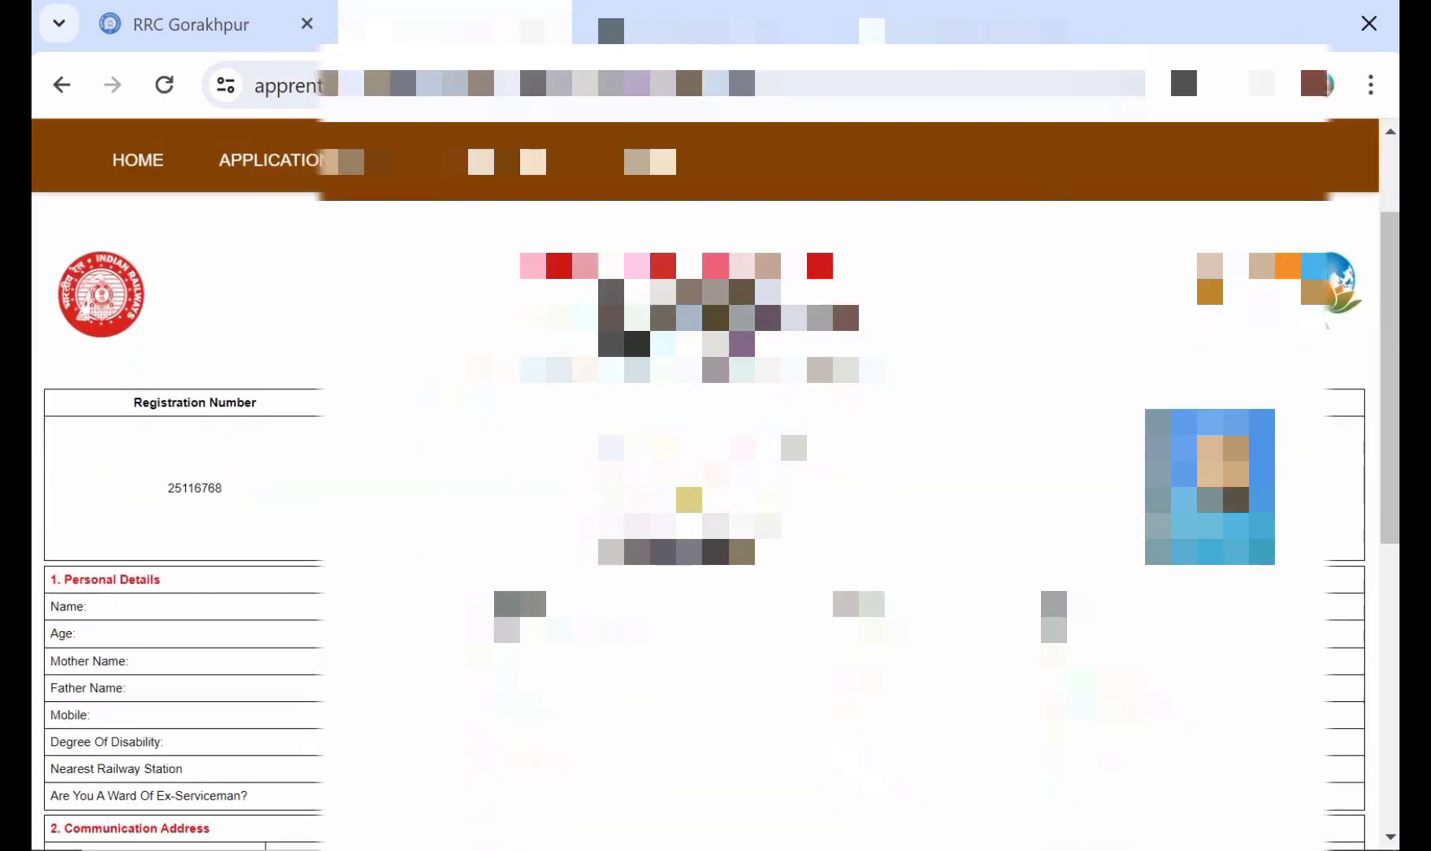
scroll(685, 509, "down", 8)
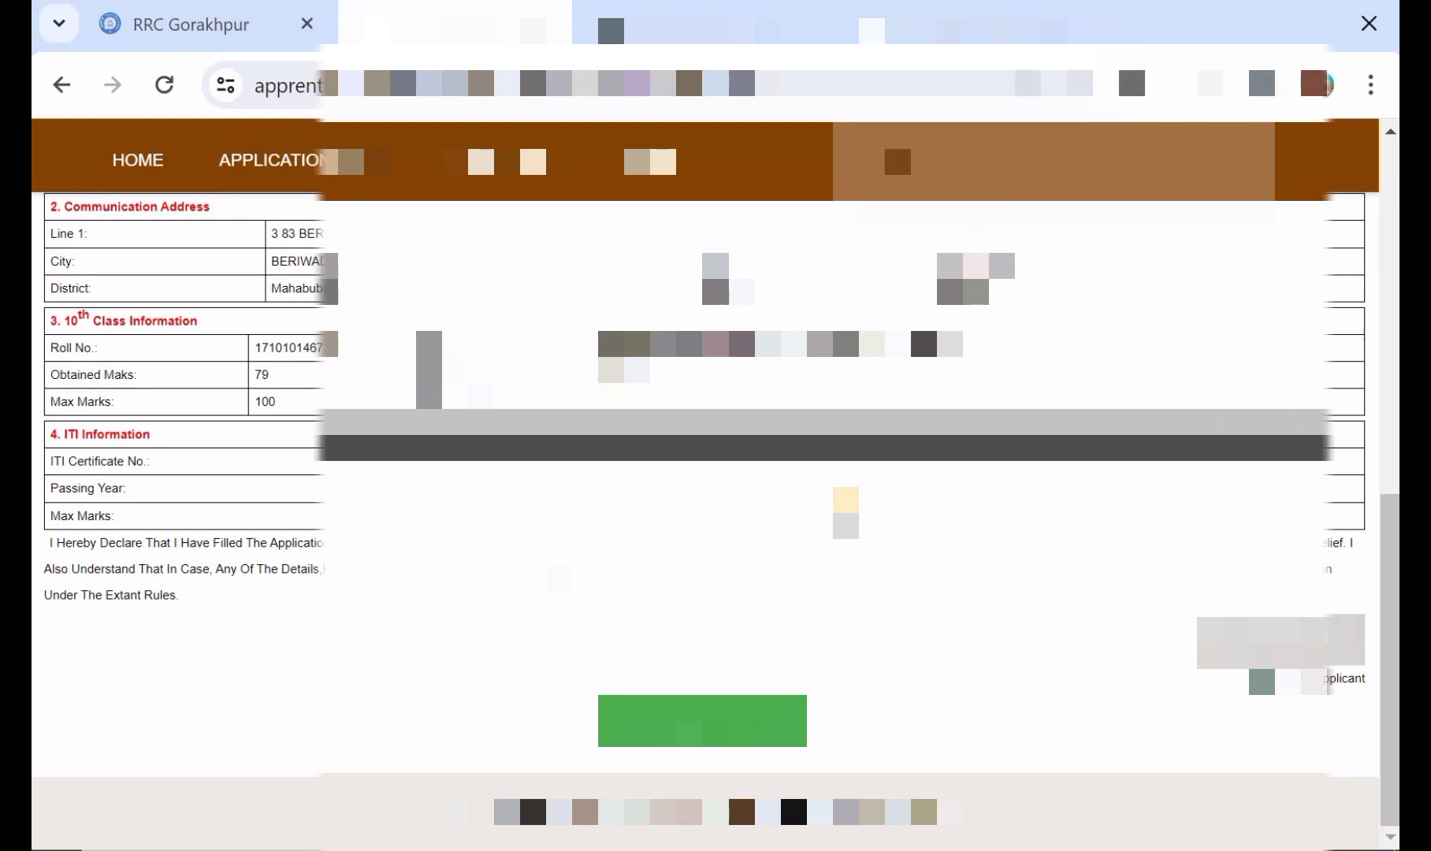
scroll(768, 383, "up", 1)
scroll(1176, 463, "up", 9)
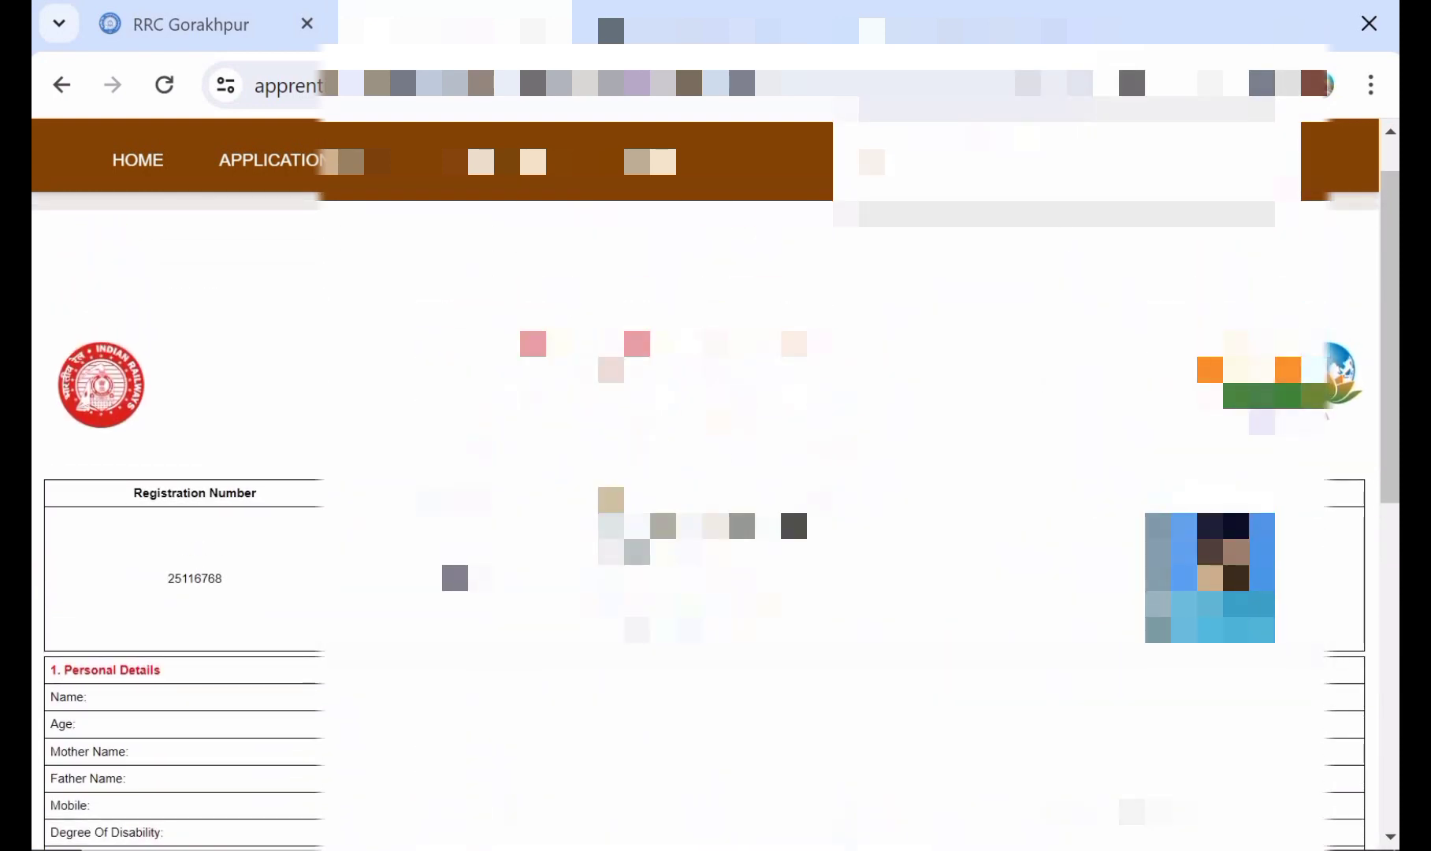
scroll(709, 473, "down", 3)
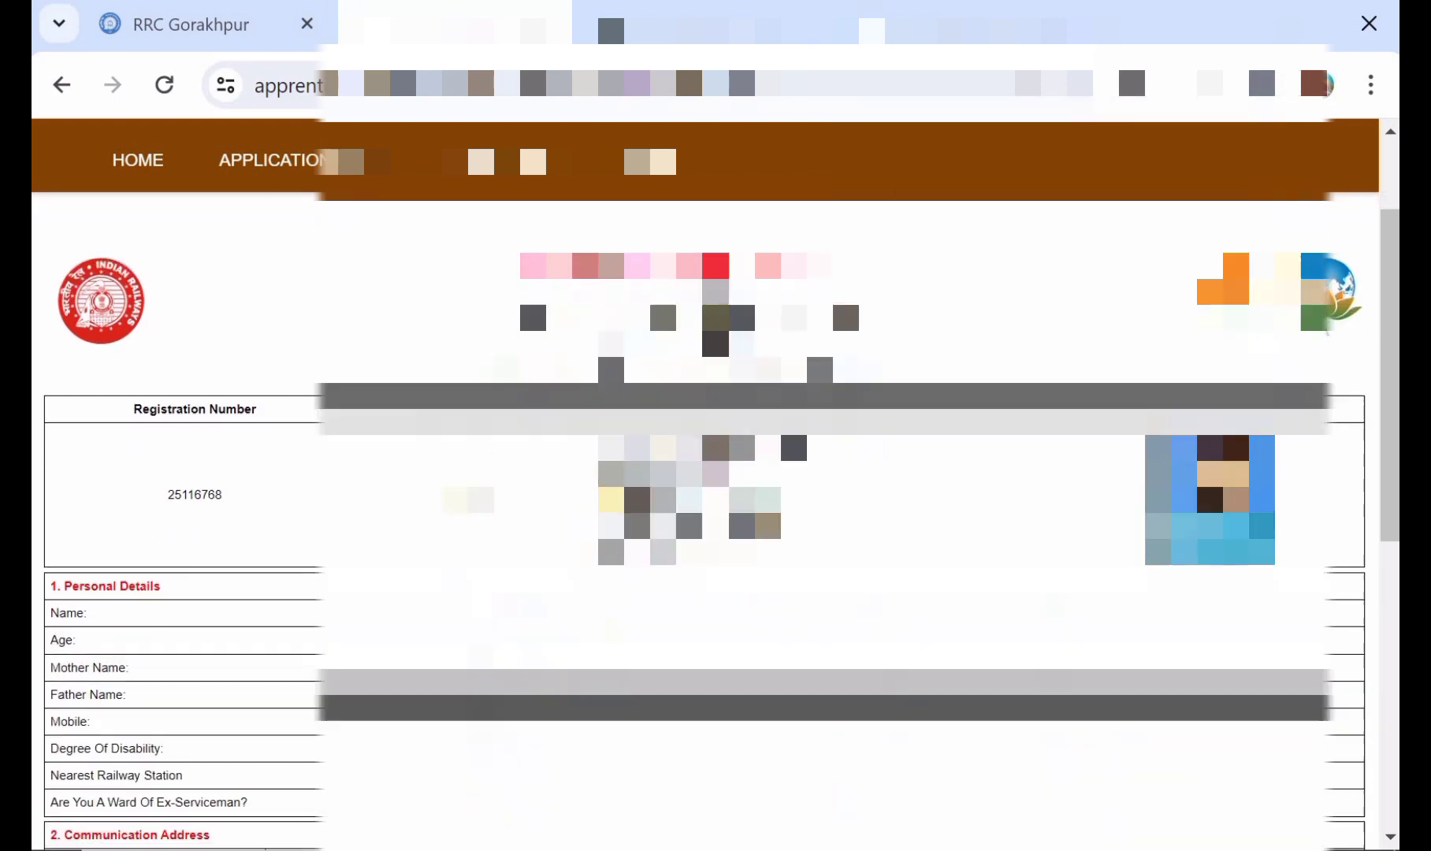
scroll(709, 473, "down", 2)
scroll(710, 394, "up", 5)
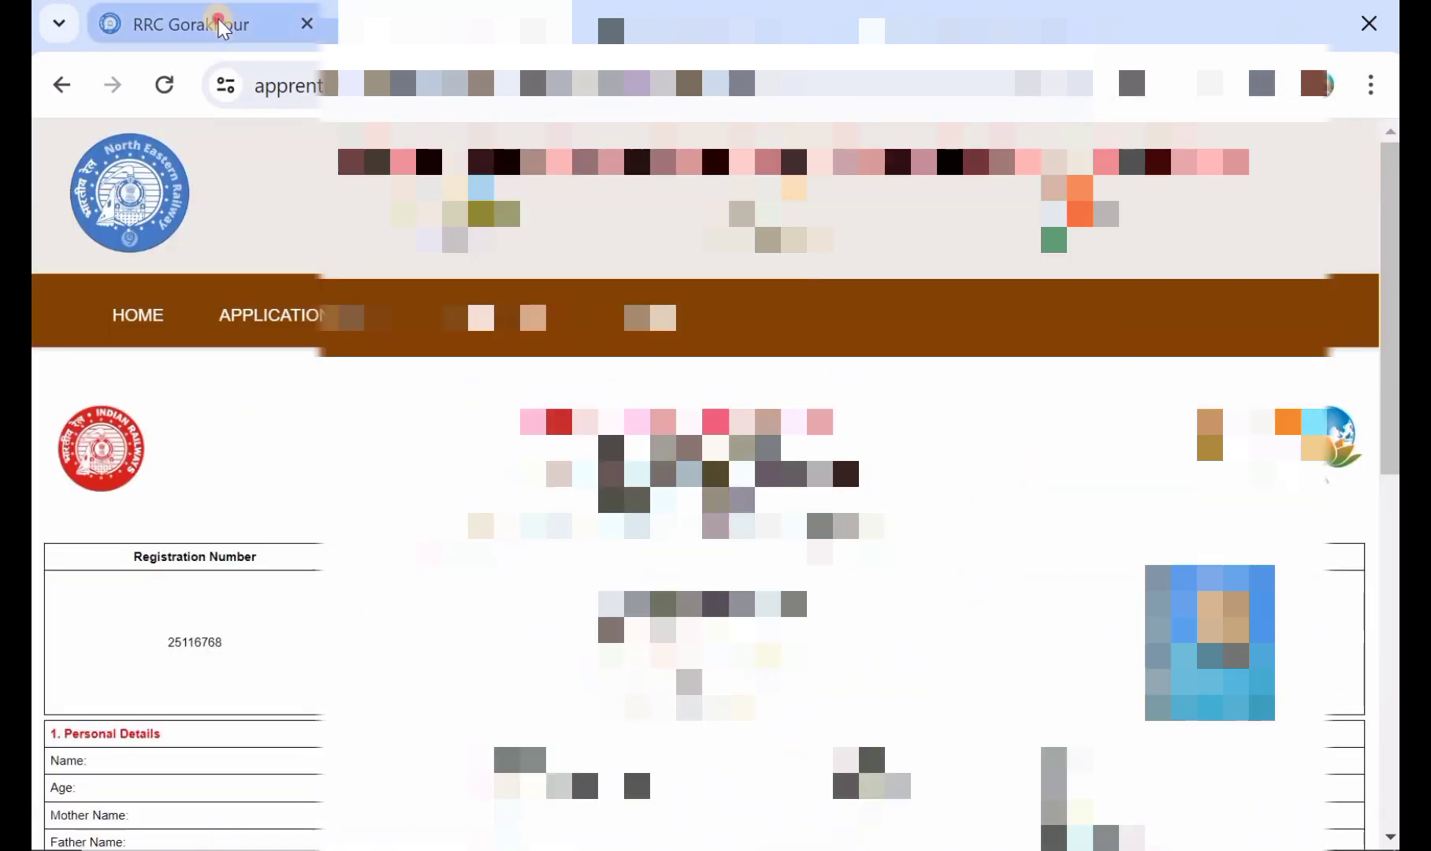
Step: Revisit the North Eastern Railway site, the printable application and the RRC Gorakhpur home page with the steps for online application
left_click(220, 25)
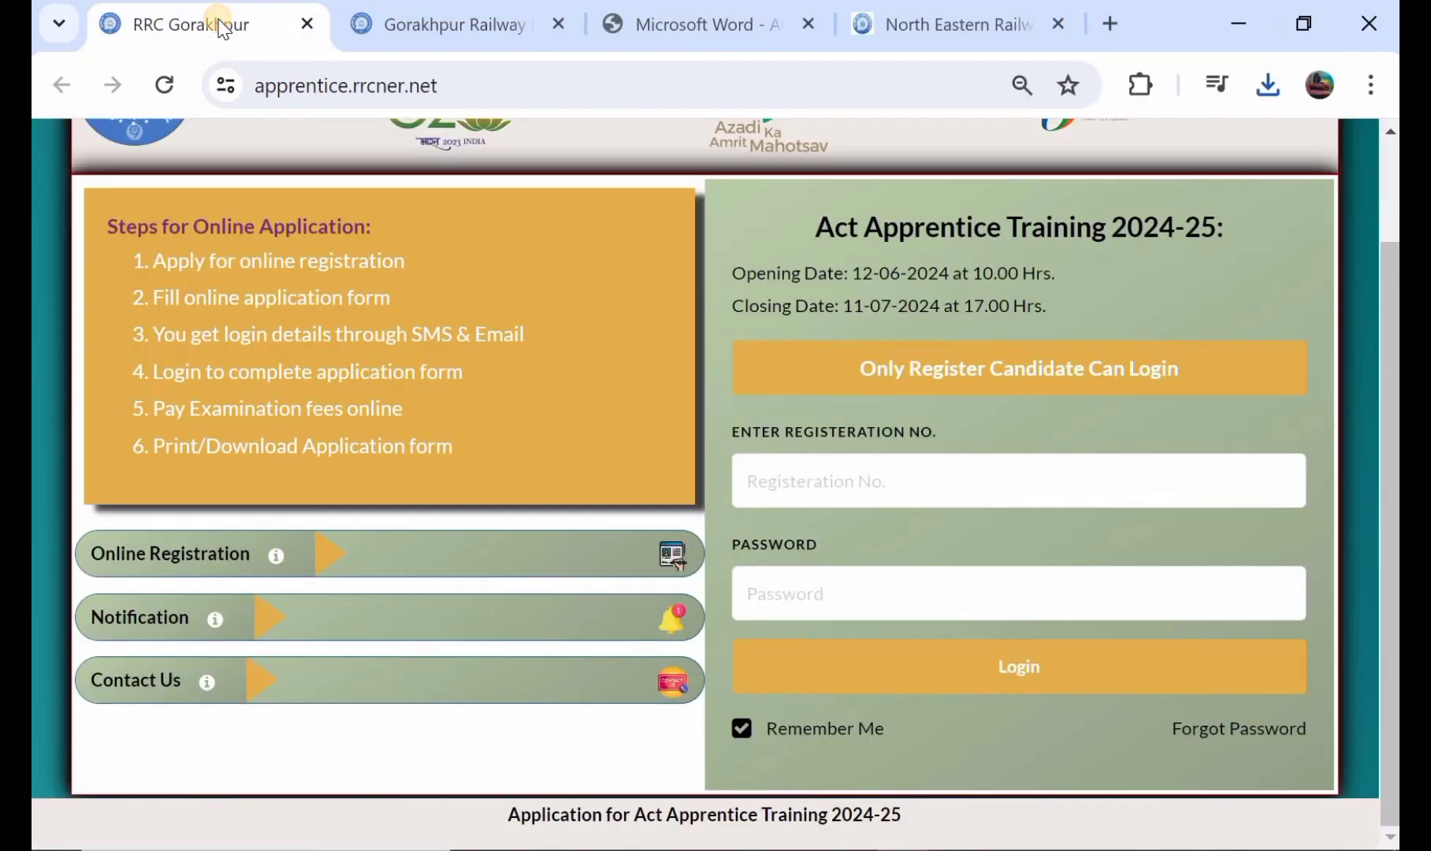
left_click(947, 21)
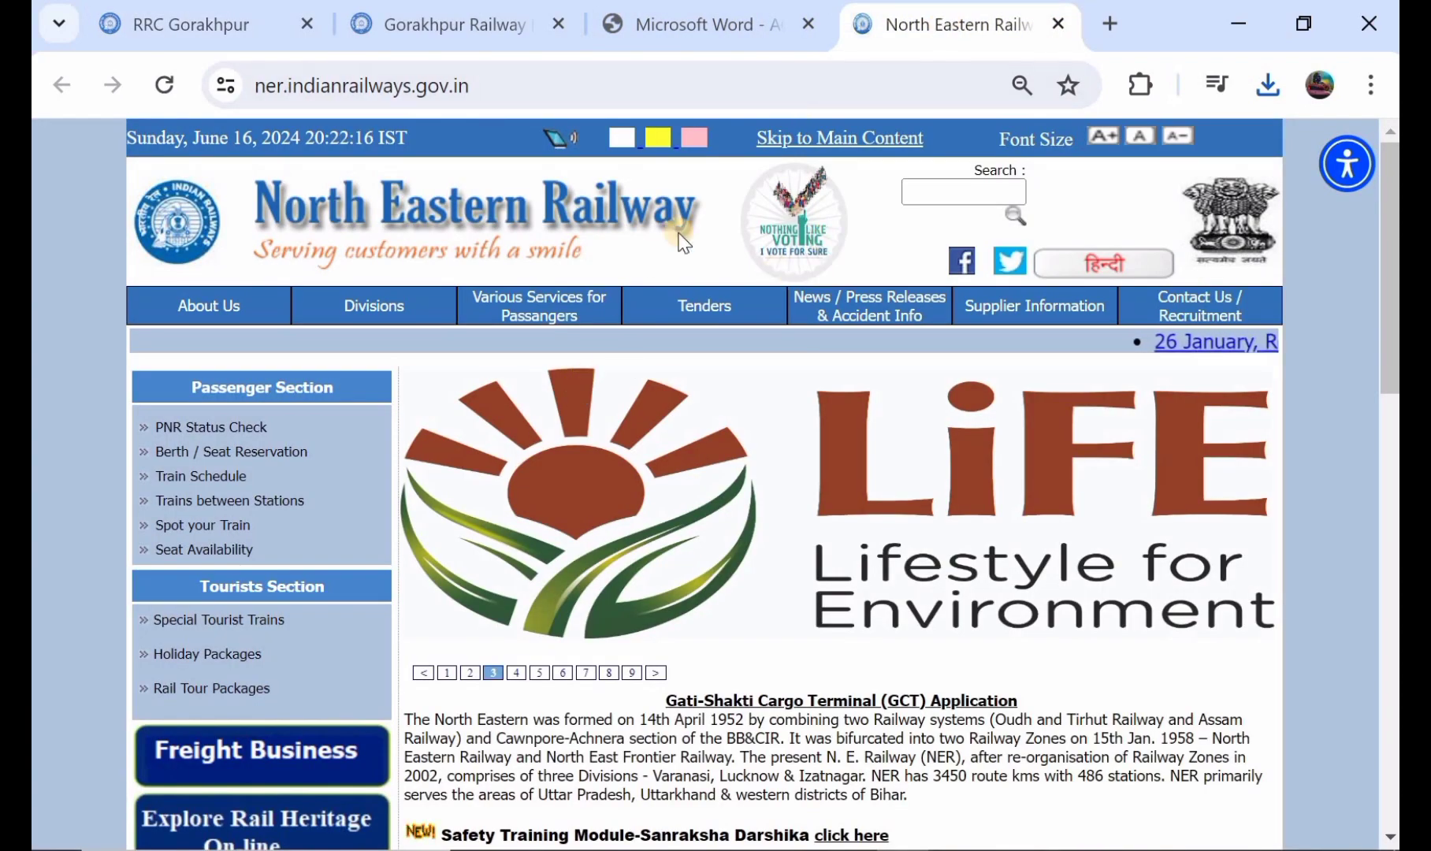
left_click(228, 14)
scroll(549, 369, "up", 2)
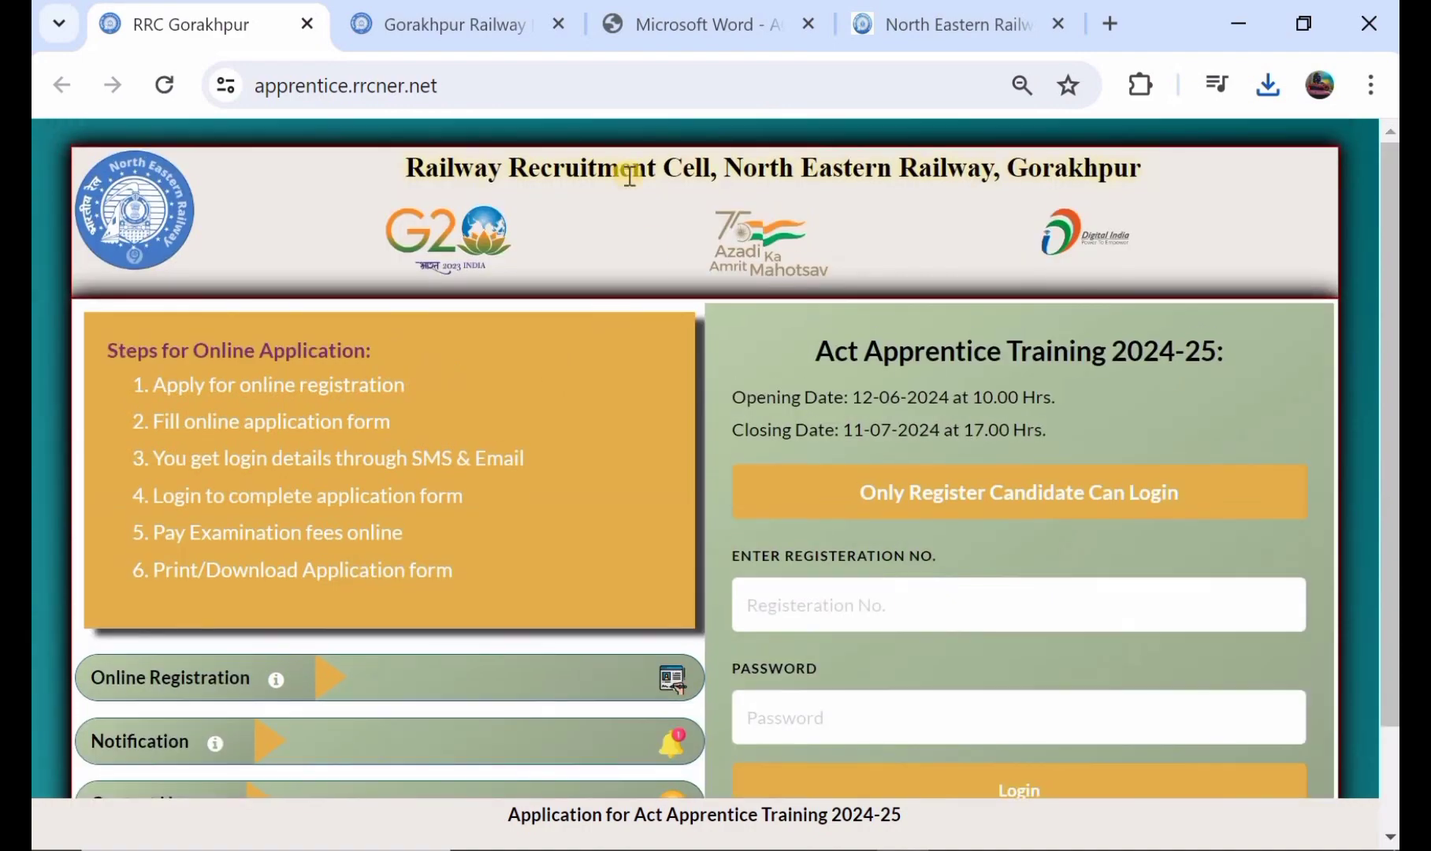
left_click(443, 26)
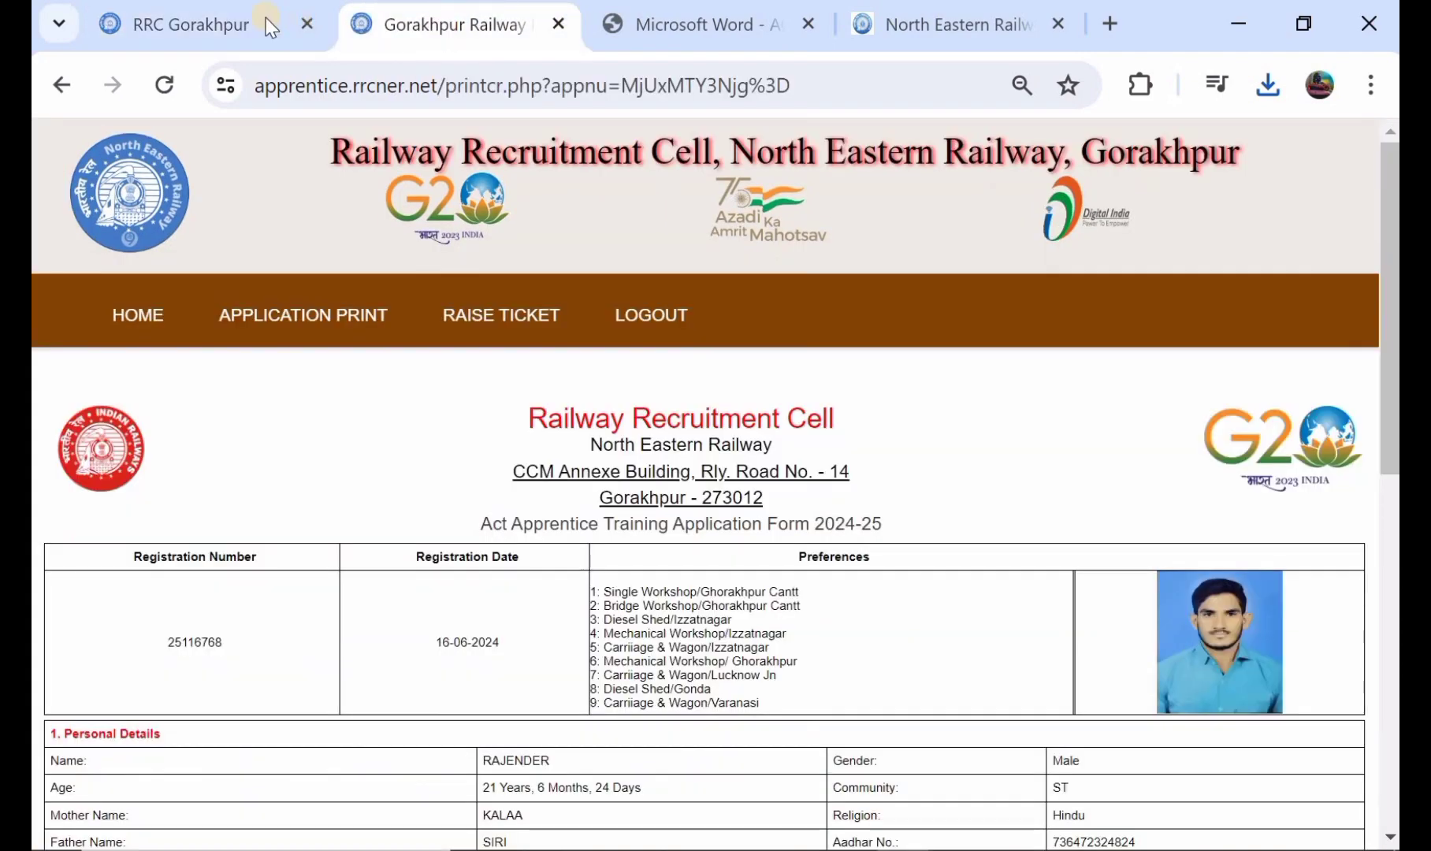
left_click(237, 18)
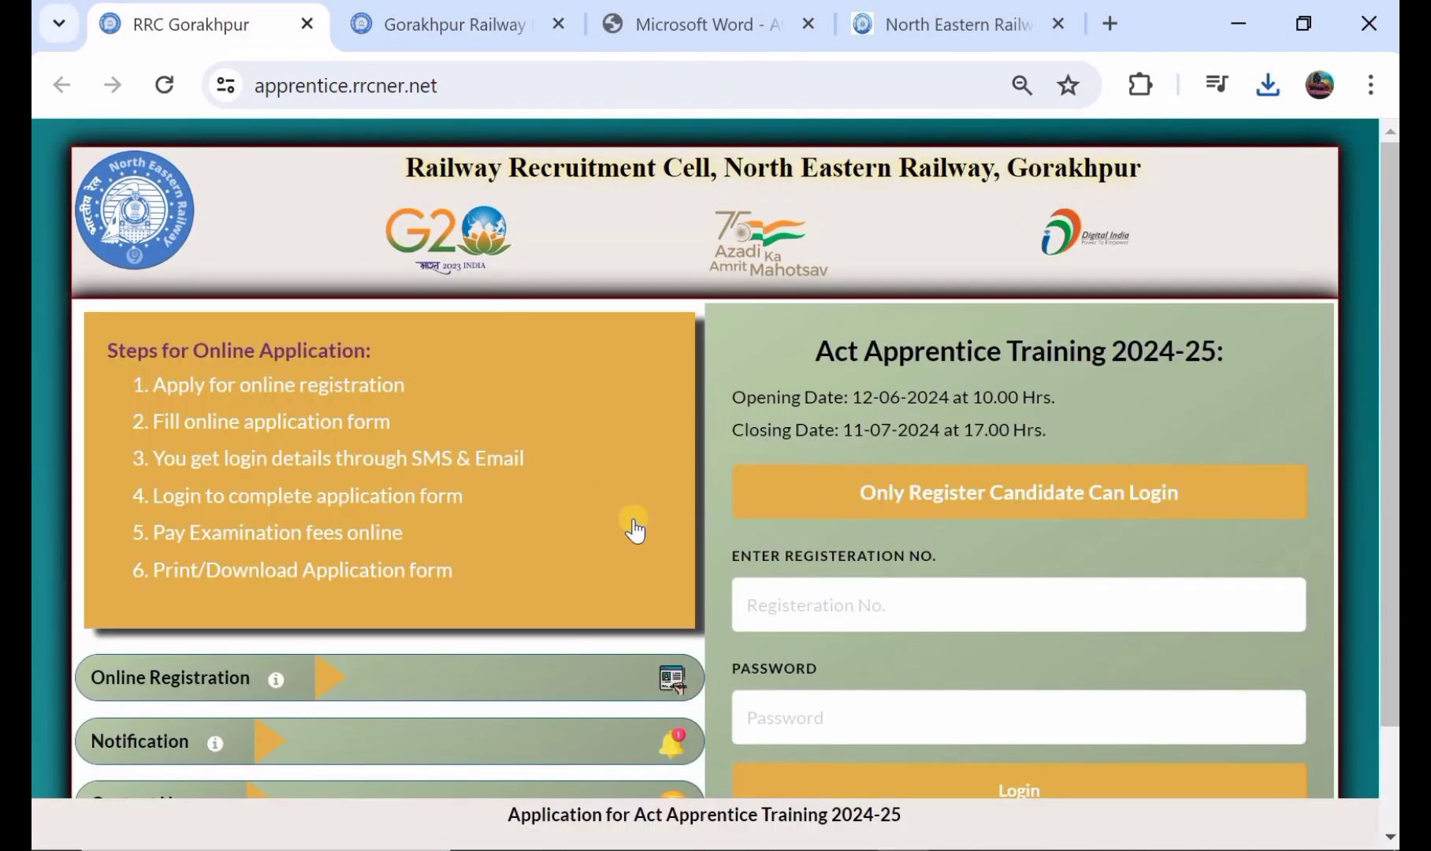
scroll(635, 530, "down", 1)
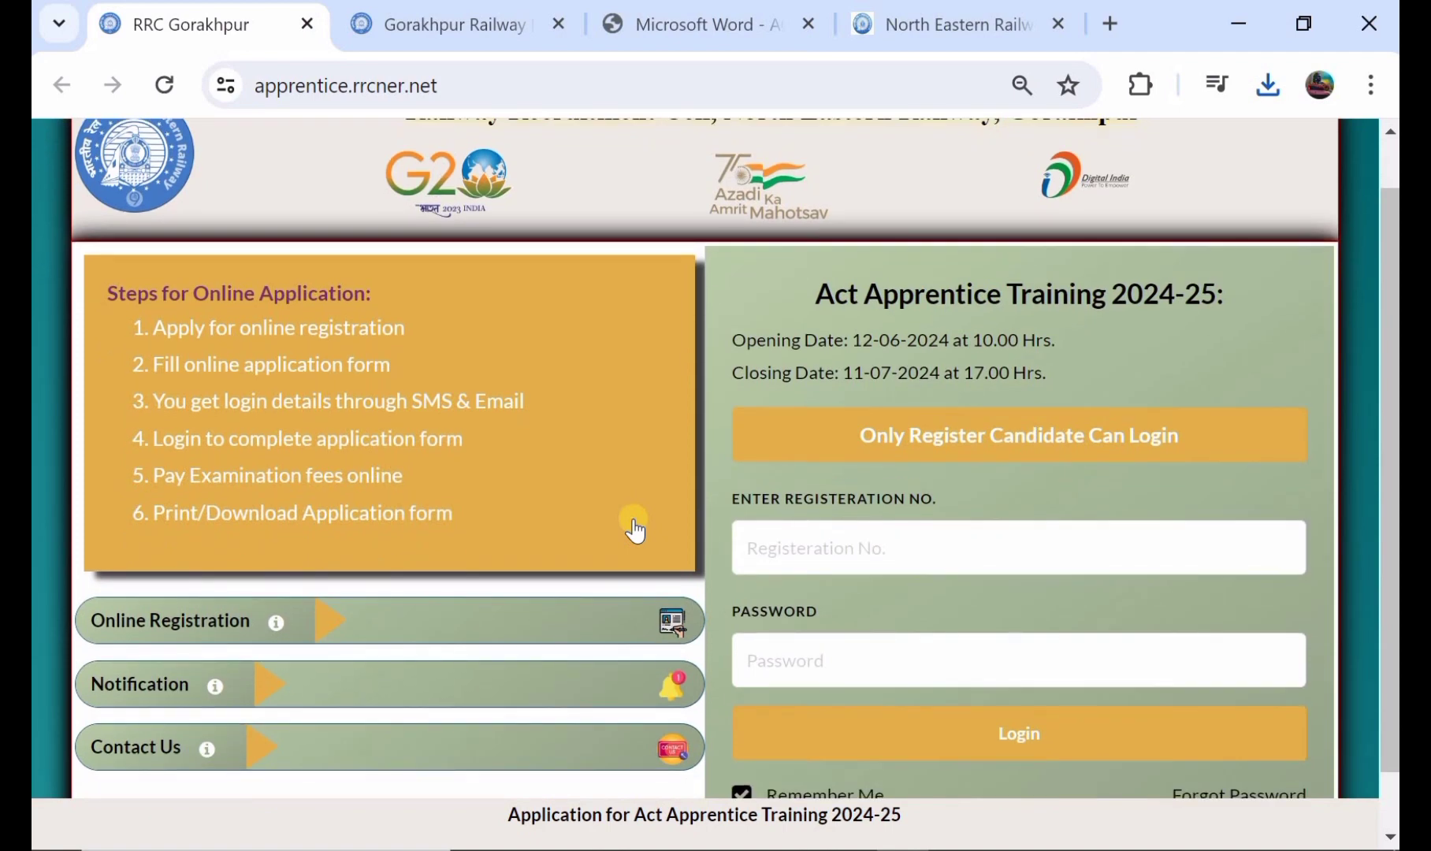